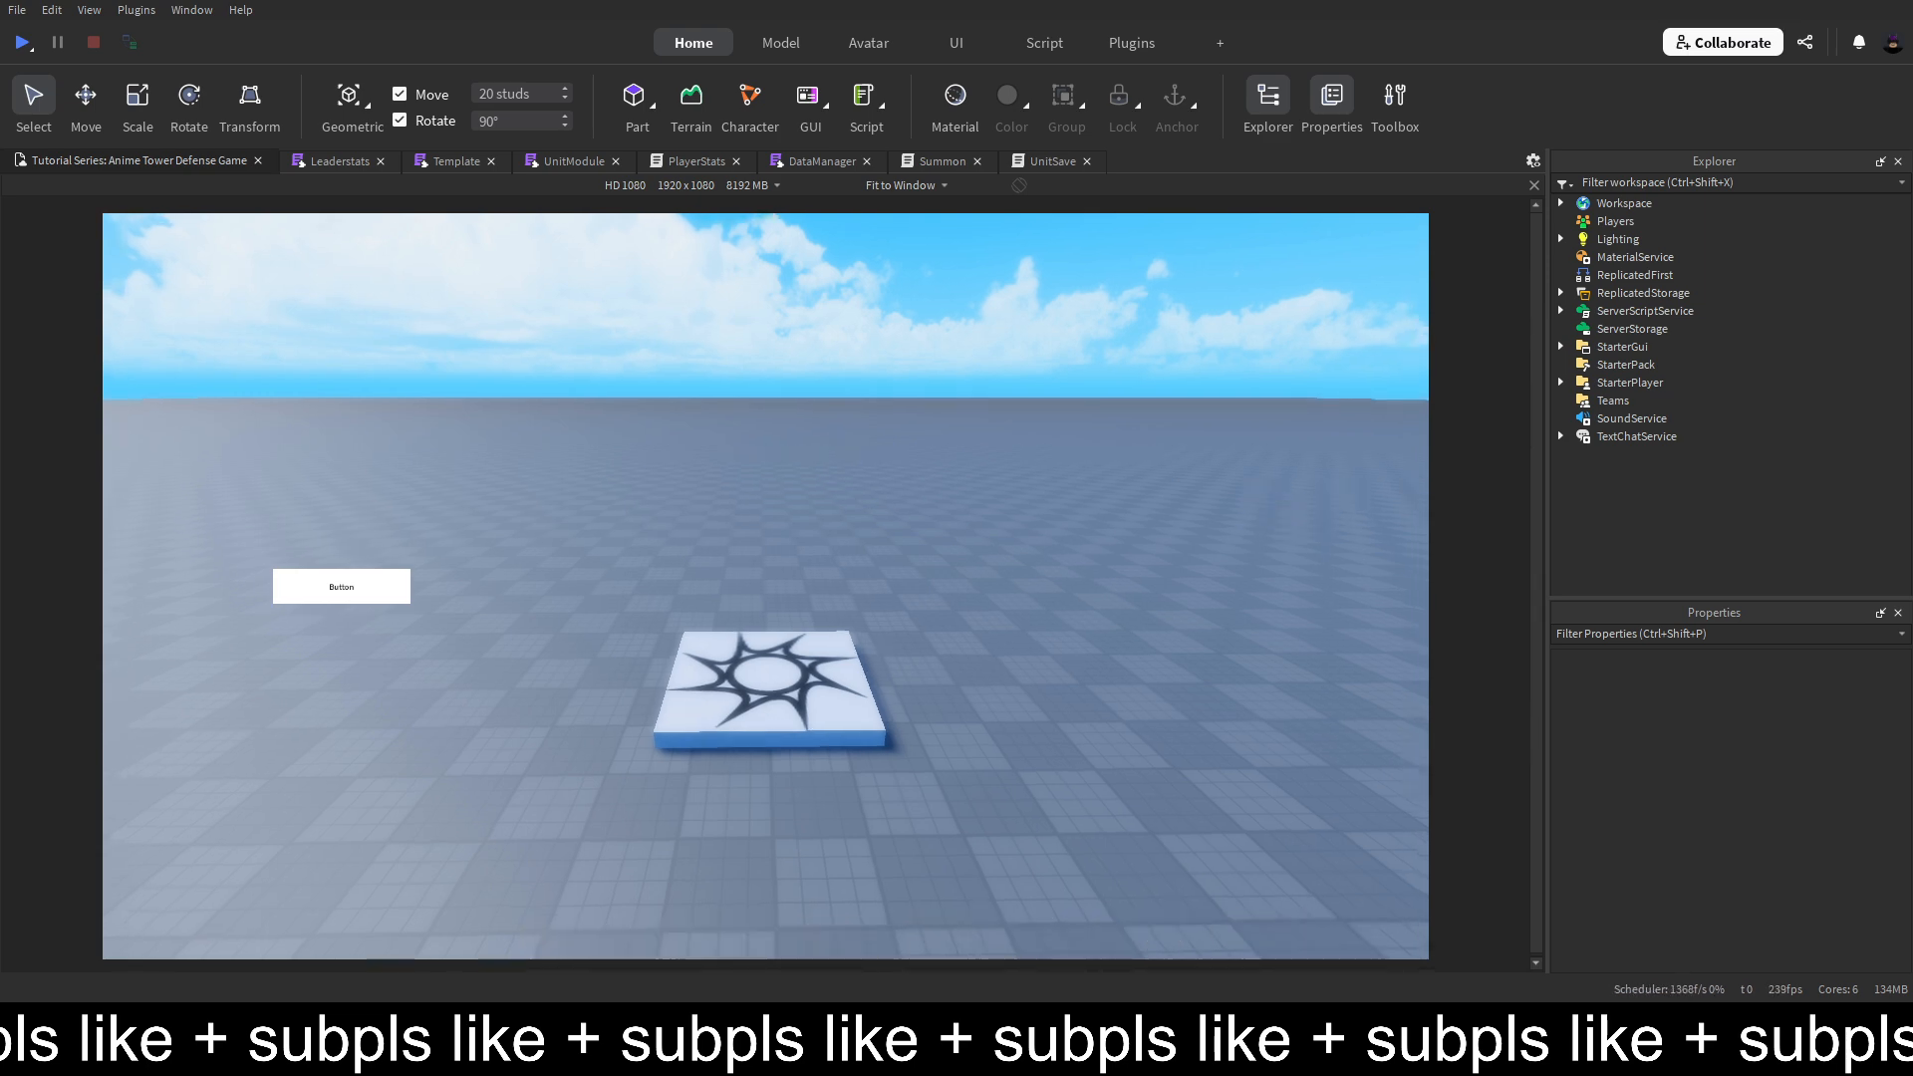
Insert a block part on the baseplate beside the spawn location and set its size to 100, 0.1, 100
{"action": "right_click_drag", "start_coordinate": [990, 542], "coordinate": [990, 542]}
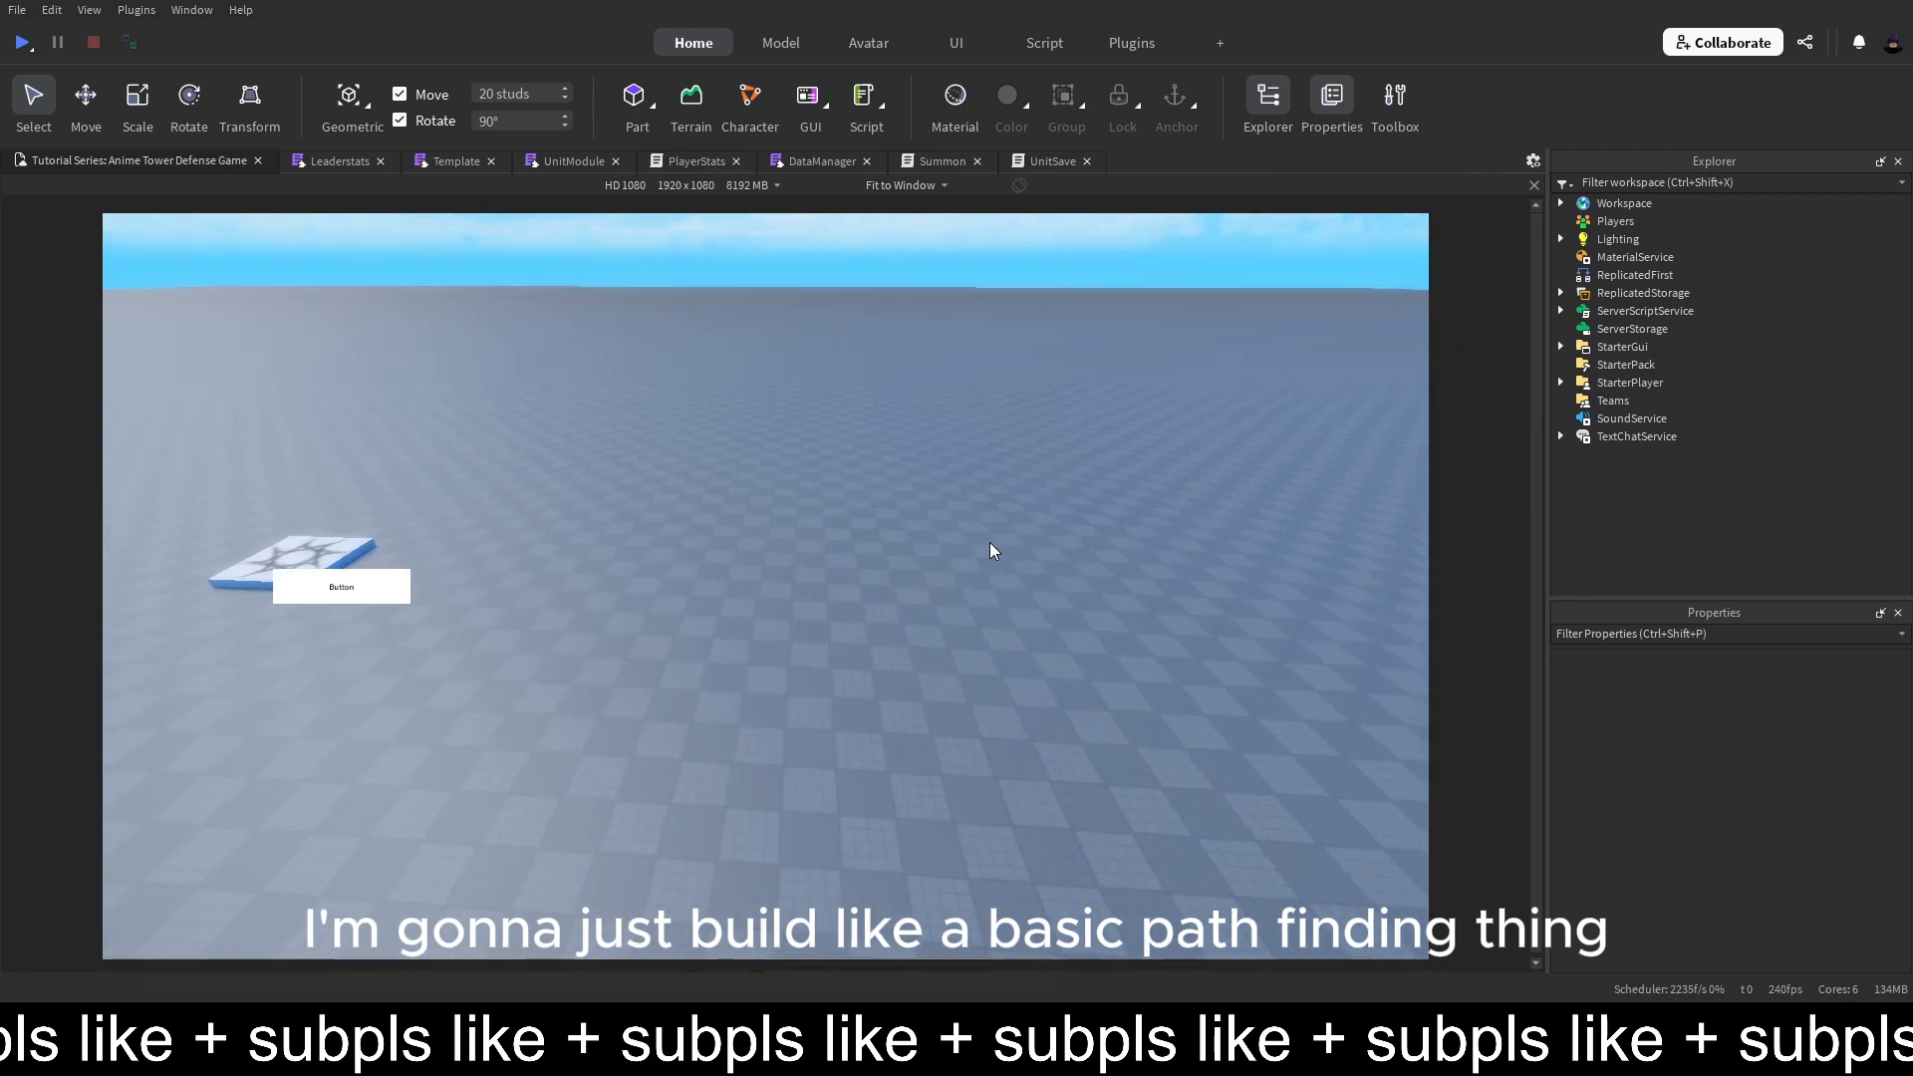
{"action": "right_click_drag", "start_coordinate": [701, 427], "coordinate": [564, 426]}
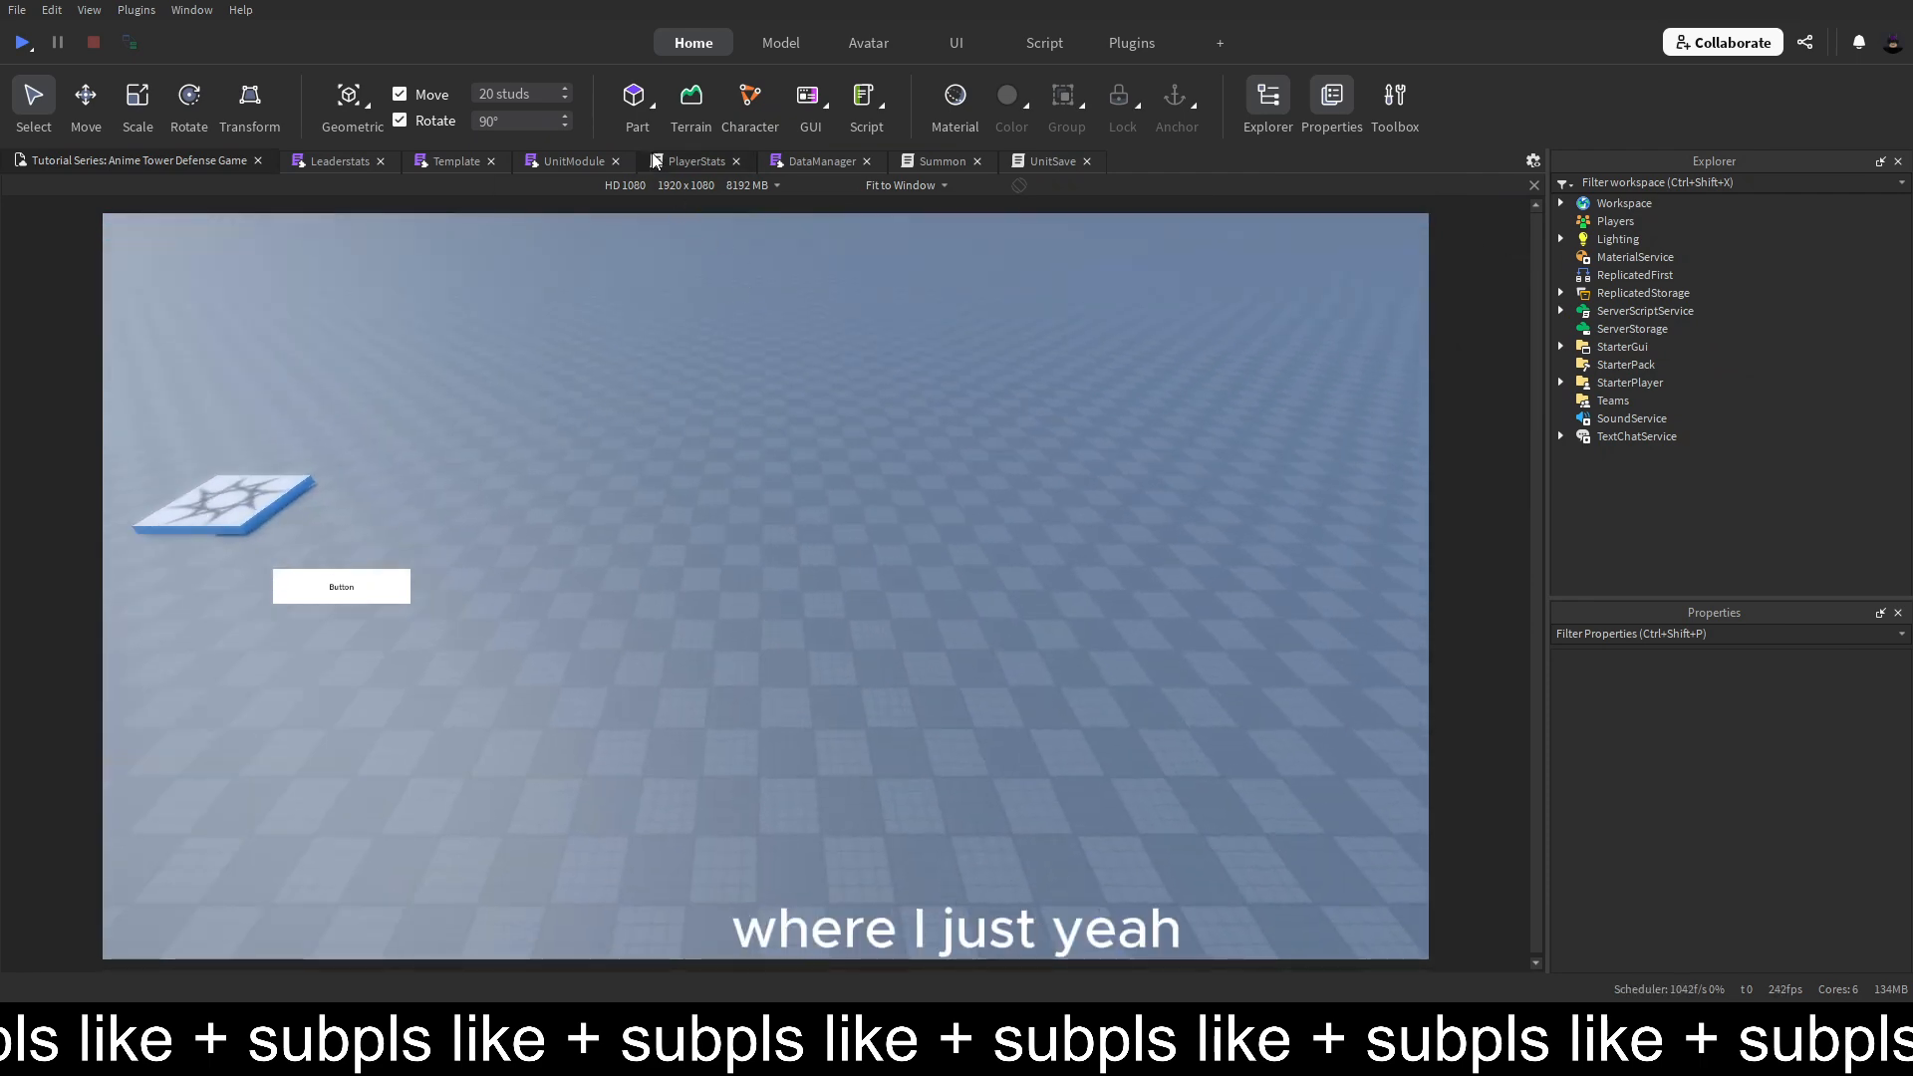
{"action": "left_click", "coordinate": [634, 95]}
{"action": "right_click_drag", "start_coordinate": [1105, 512], "coordinate": [1104, 512]}
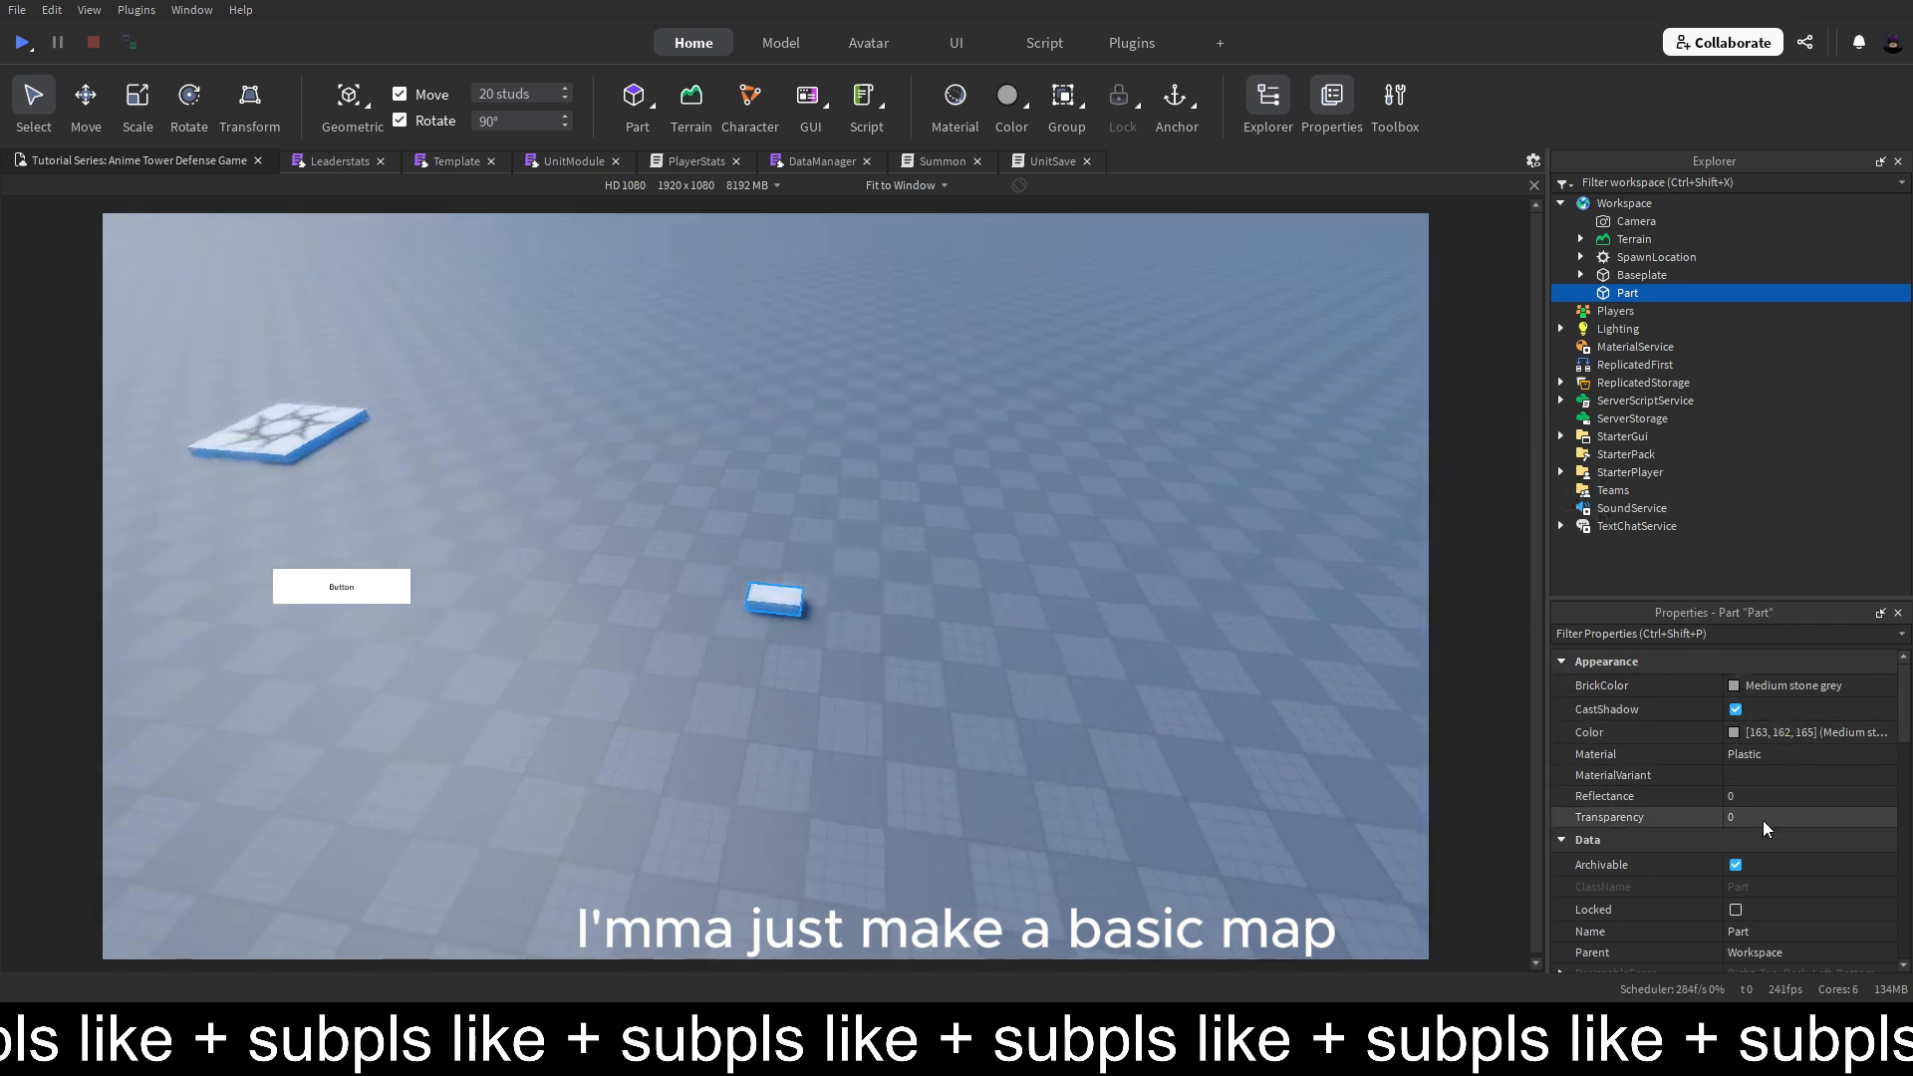
{"action": "scroll", "coordinate": [1761, 827], "scroll_direction": "down", "scroll_amount": 3}
{"action": "left_click", "coordinate": [1768, 874]}
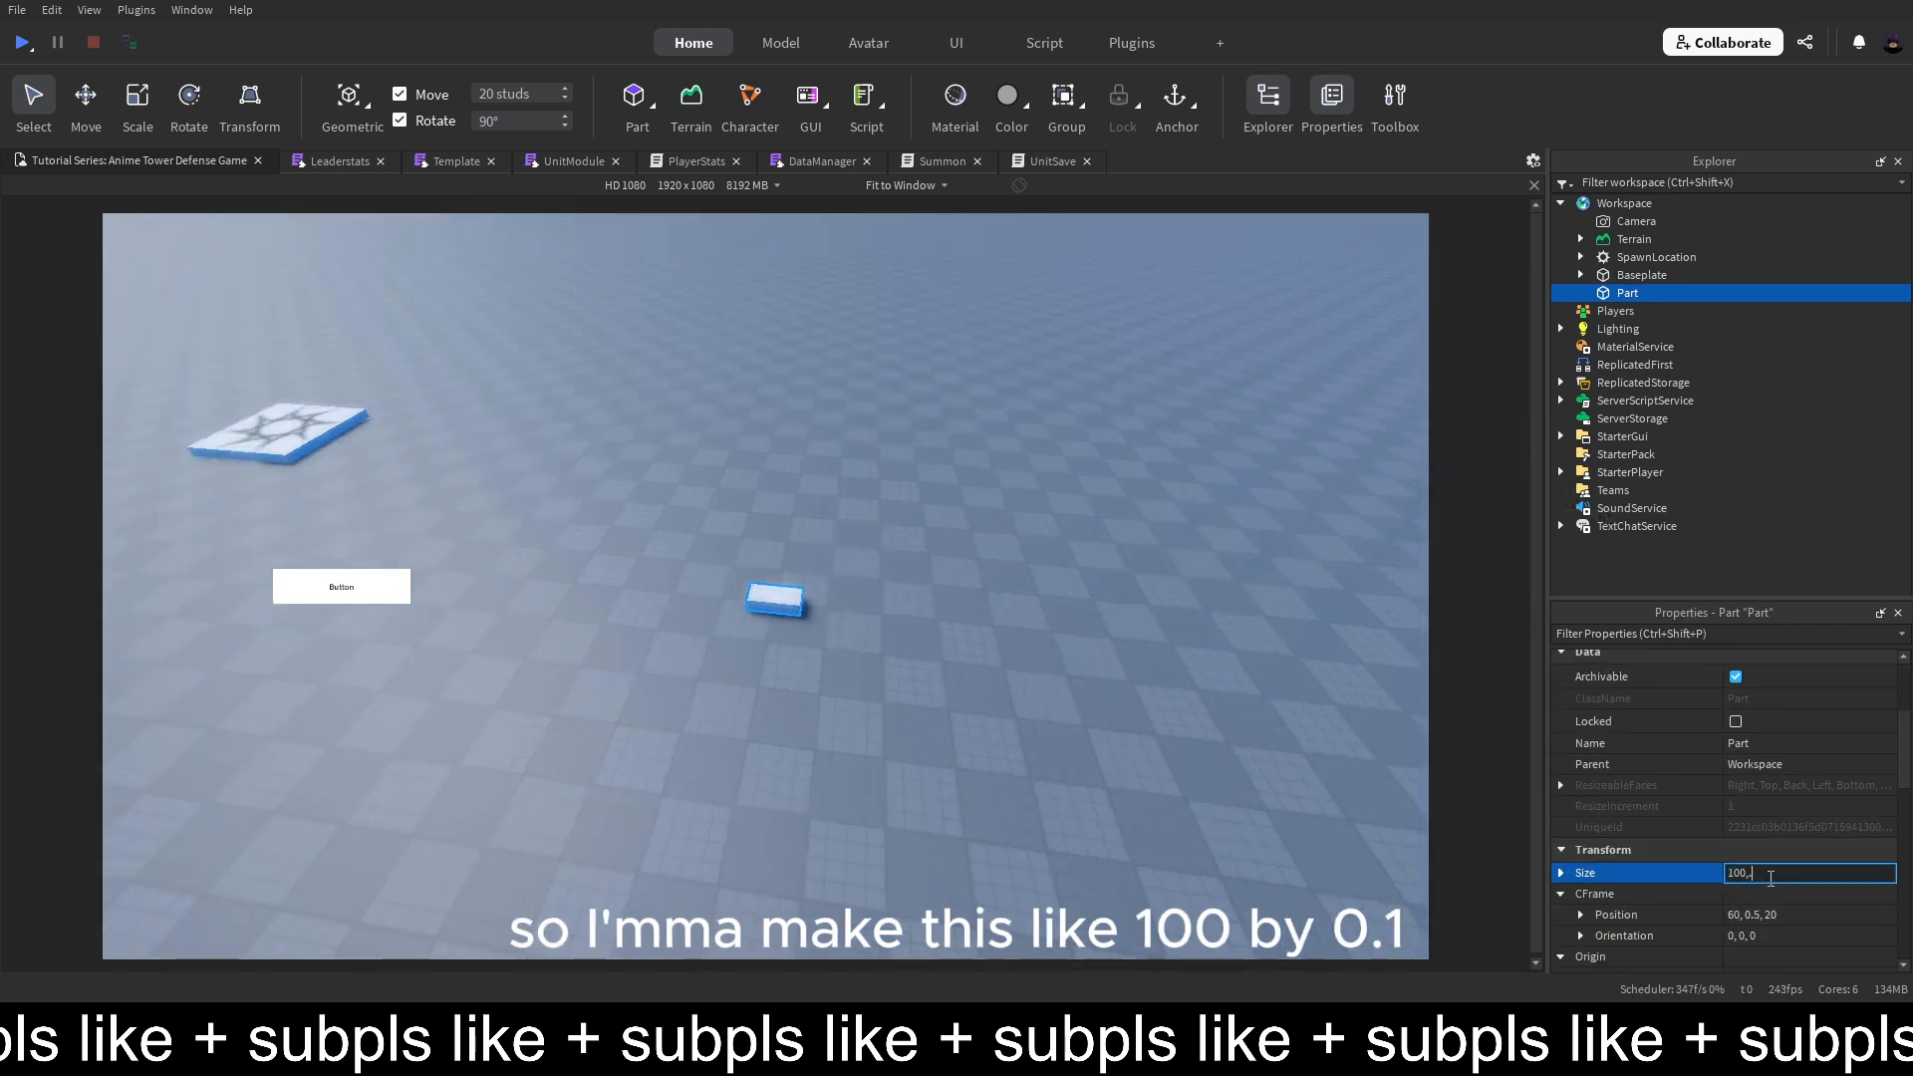
{"action": "type", "text": "100,.1,10"}
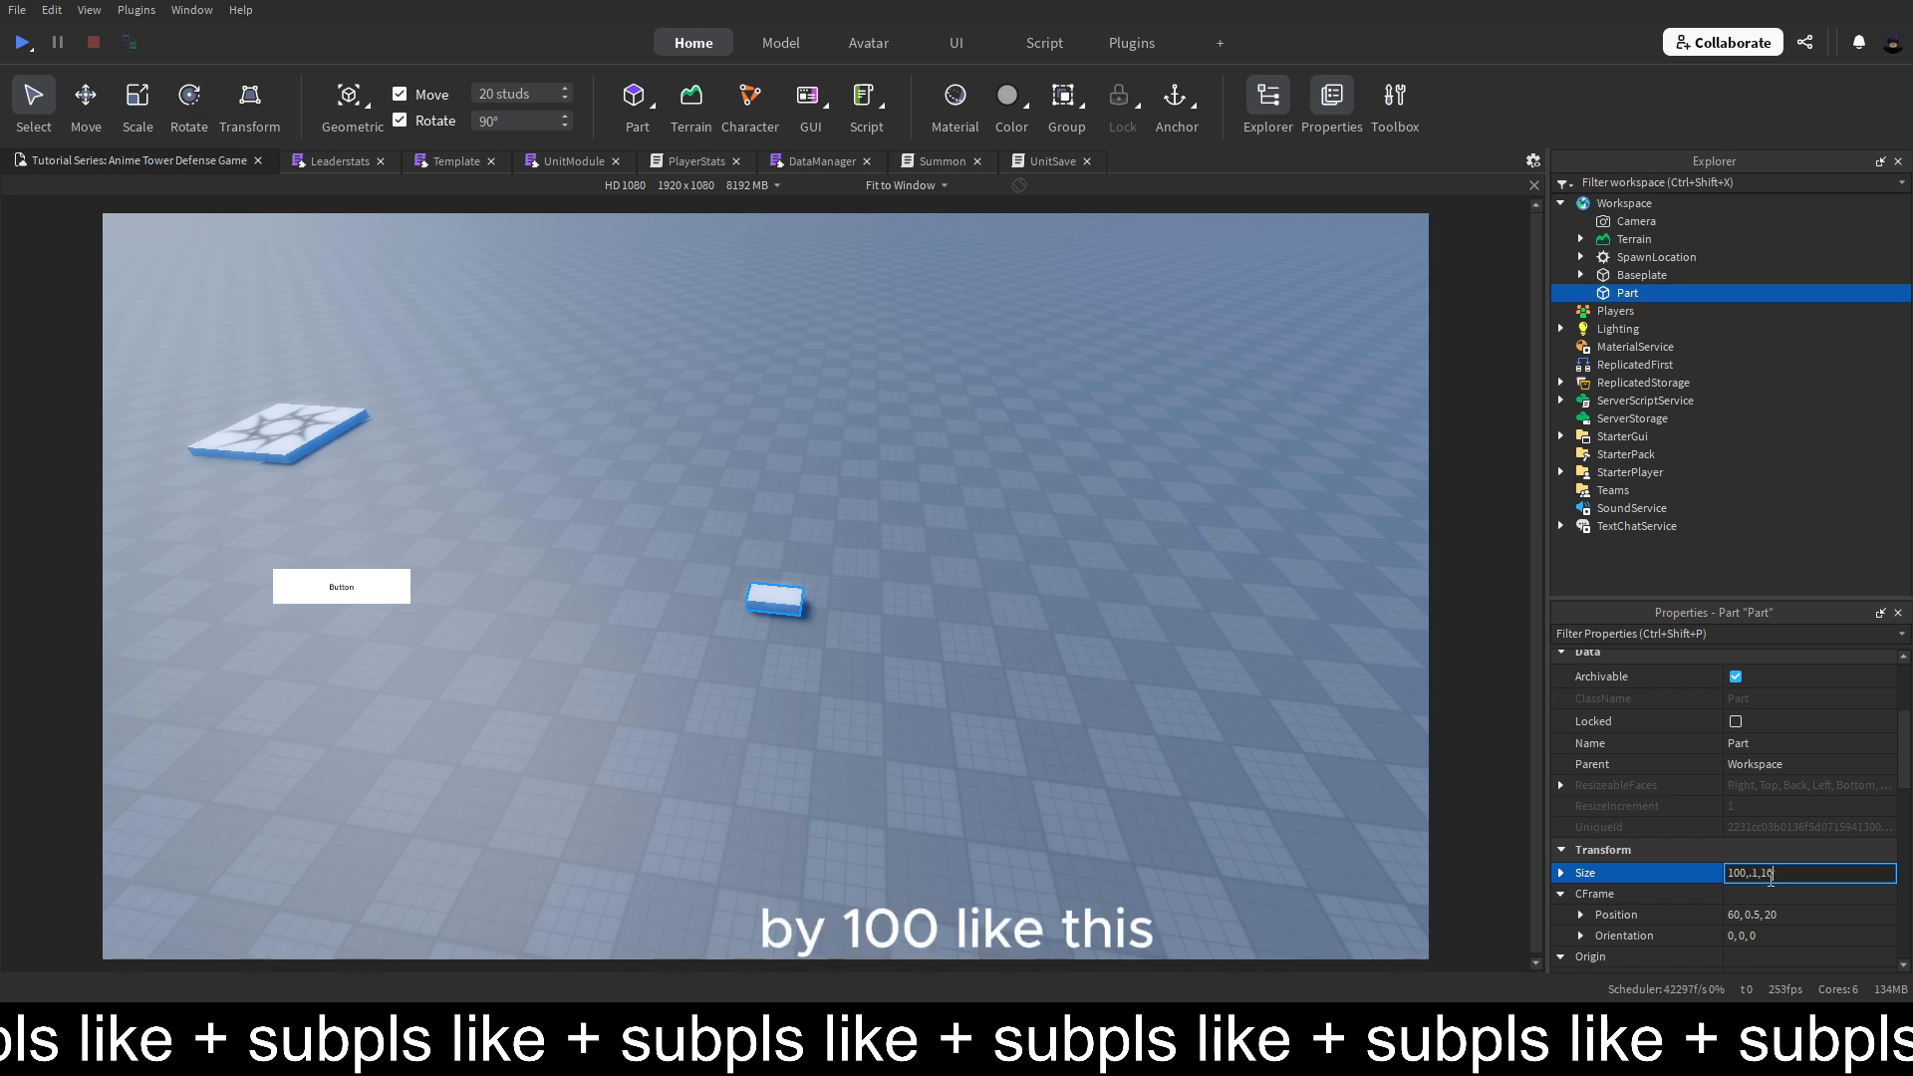
{"action": "key", "text": "Return"}
Move the flat plate to about 74, 0.05, -6 and set the move snap increment to 1 stud
{"action": "left_click_drag", "start_coordinate": [1177, 688], "coordinate": [1072, 542]}
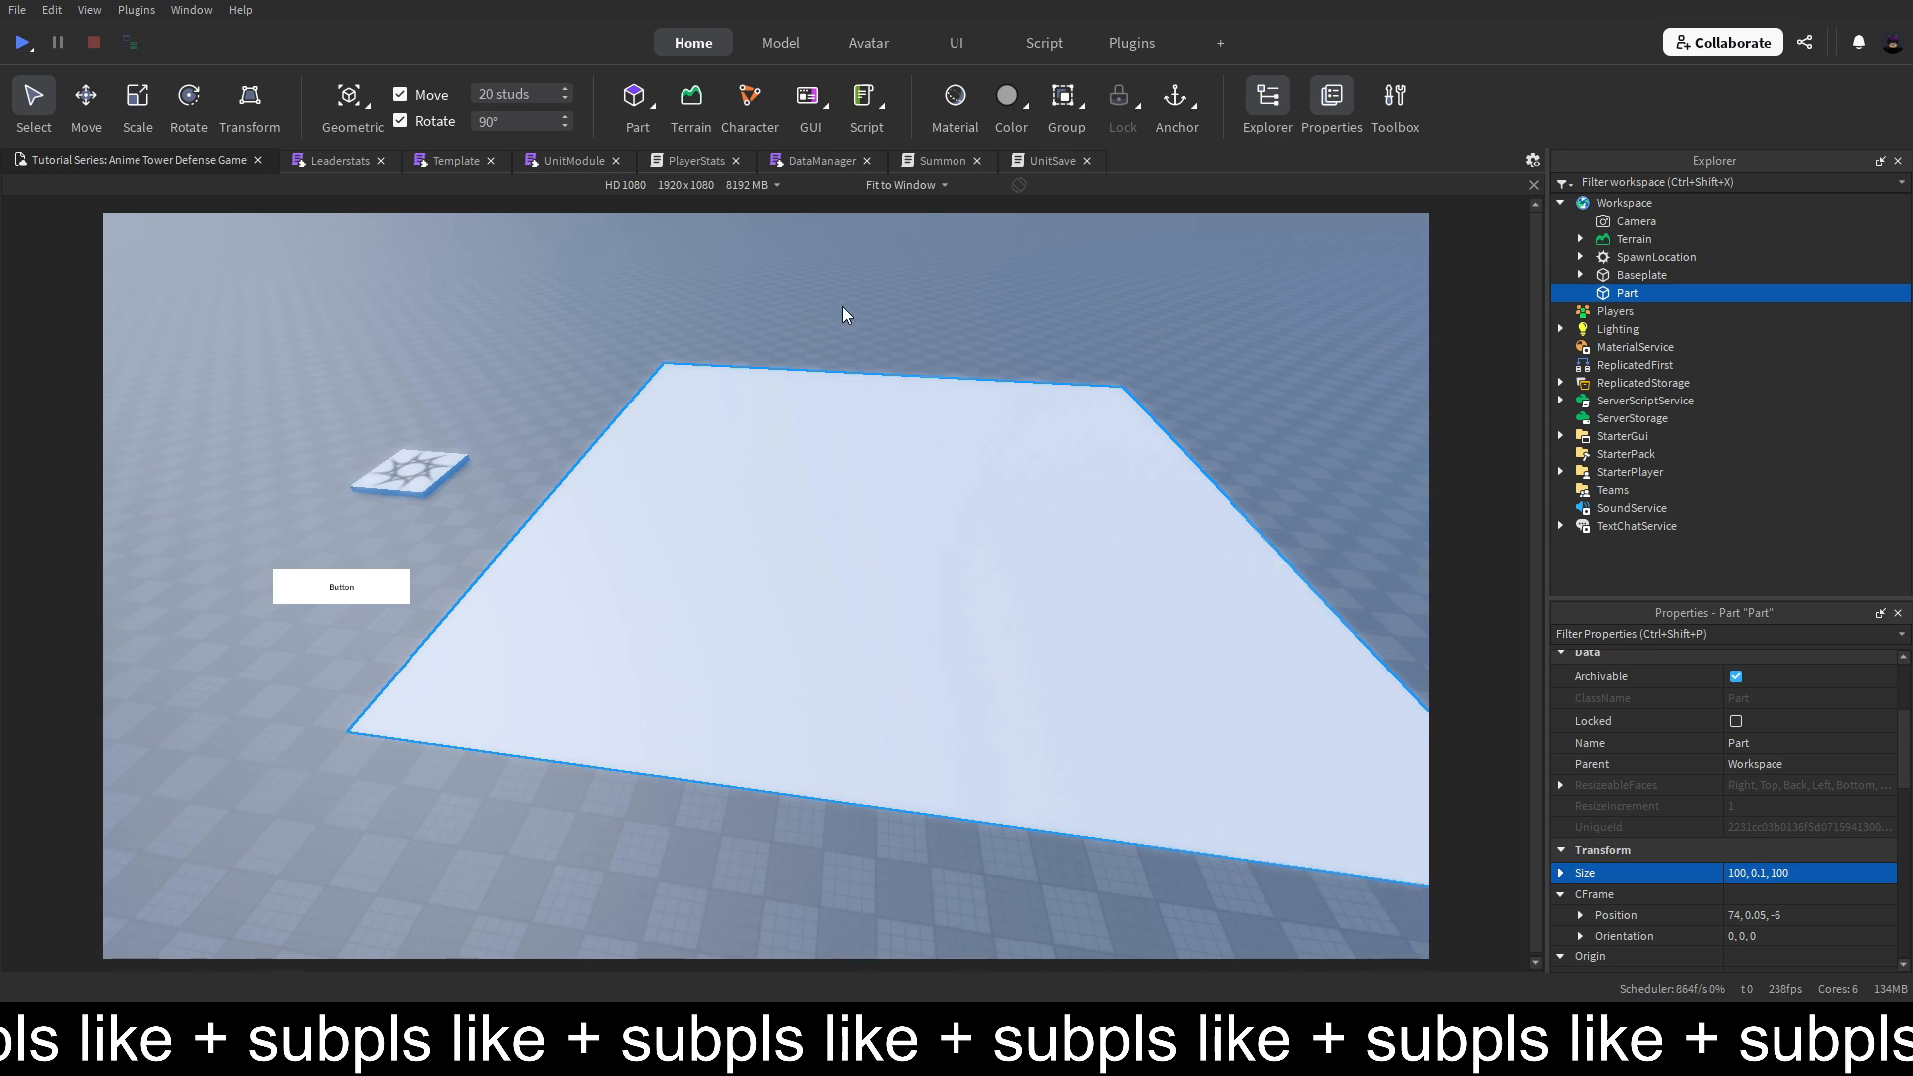
{"action": "left_click", "coordinate": [516, 100]}
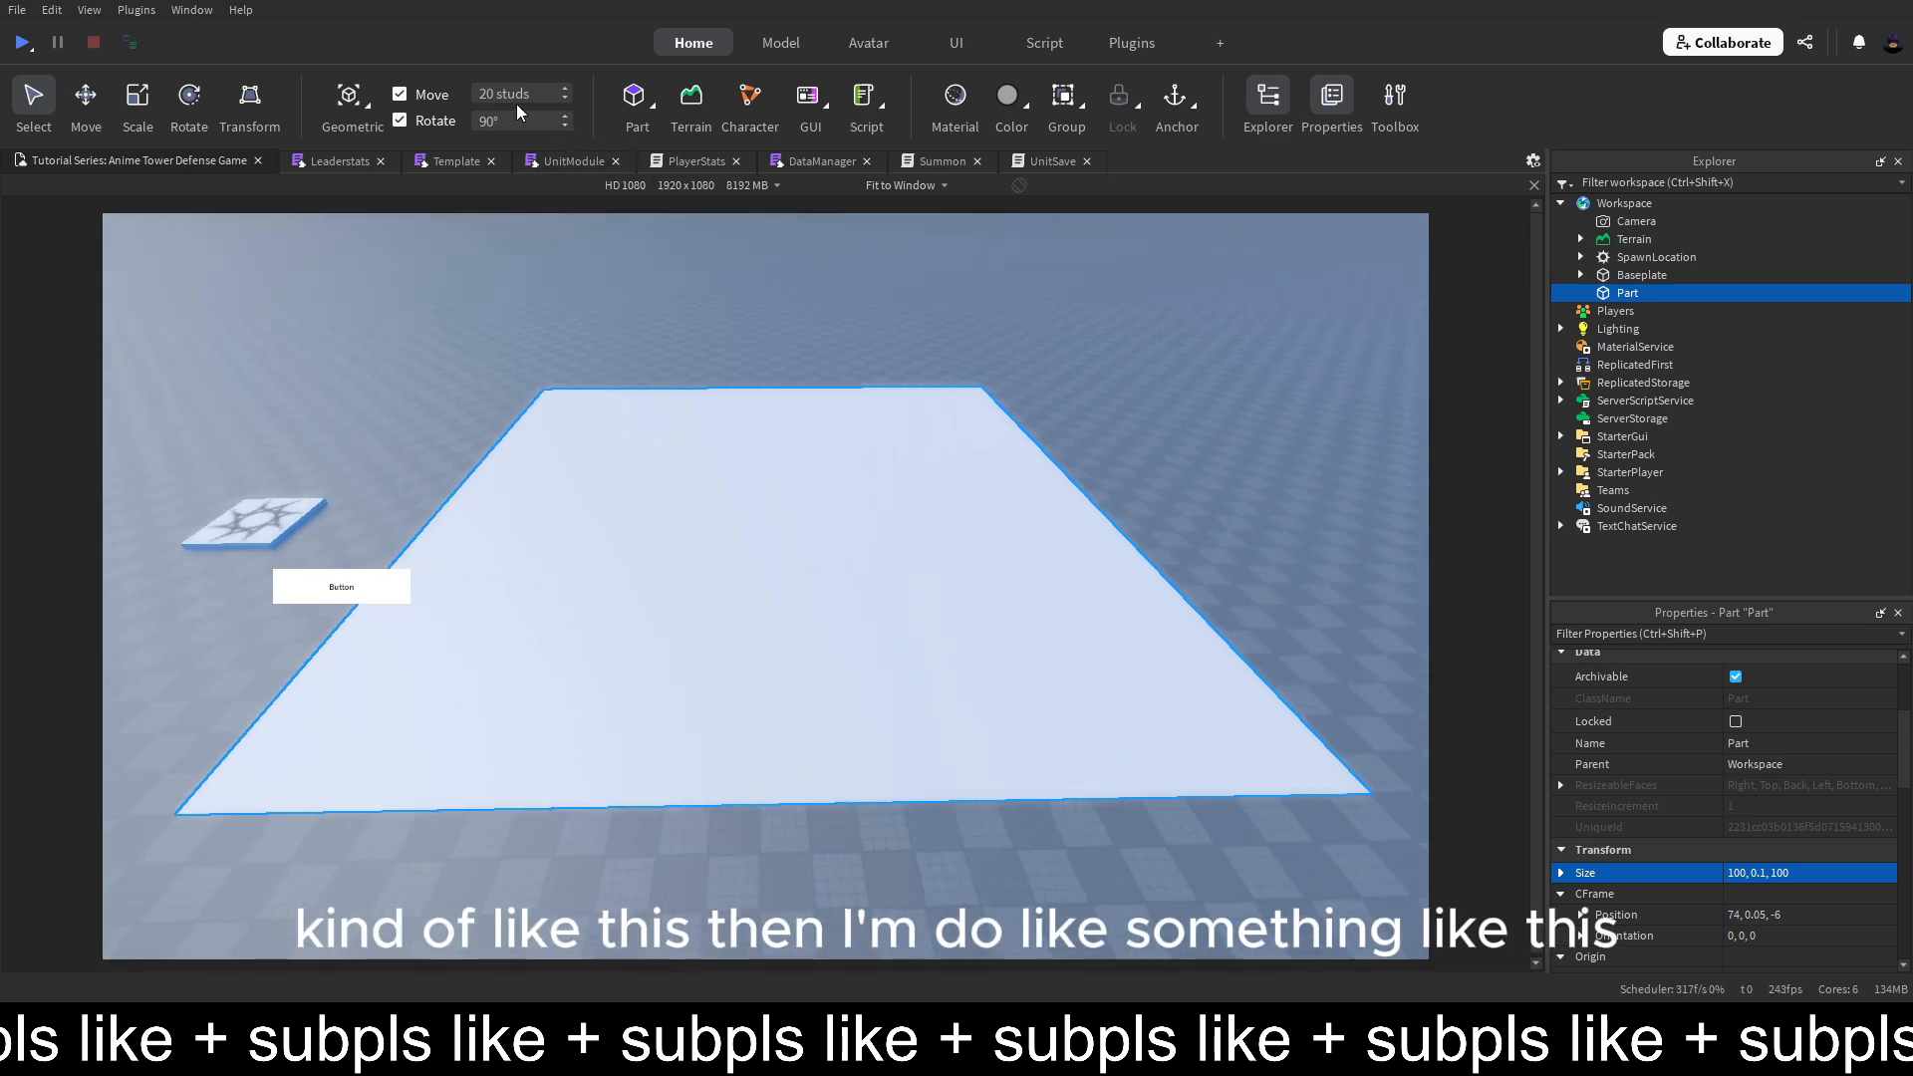
{"action": "type", "text": "1"}
{"action": "left_click", "coordinate": [709, 234]}
{"action": "right_click_drag", "start_coordinate": [719, 231], "coordinate": [1260, 369]}
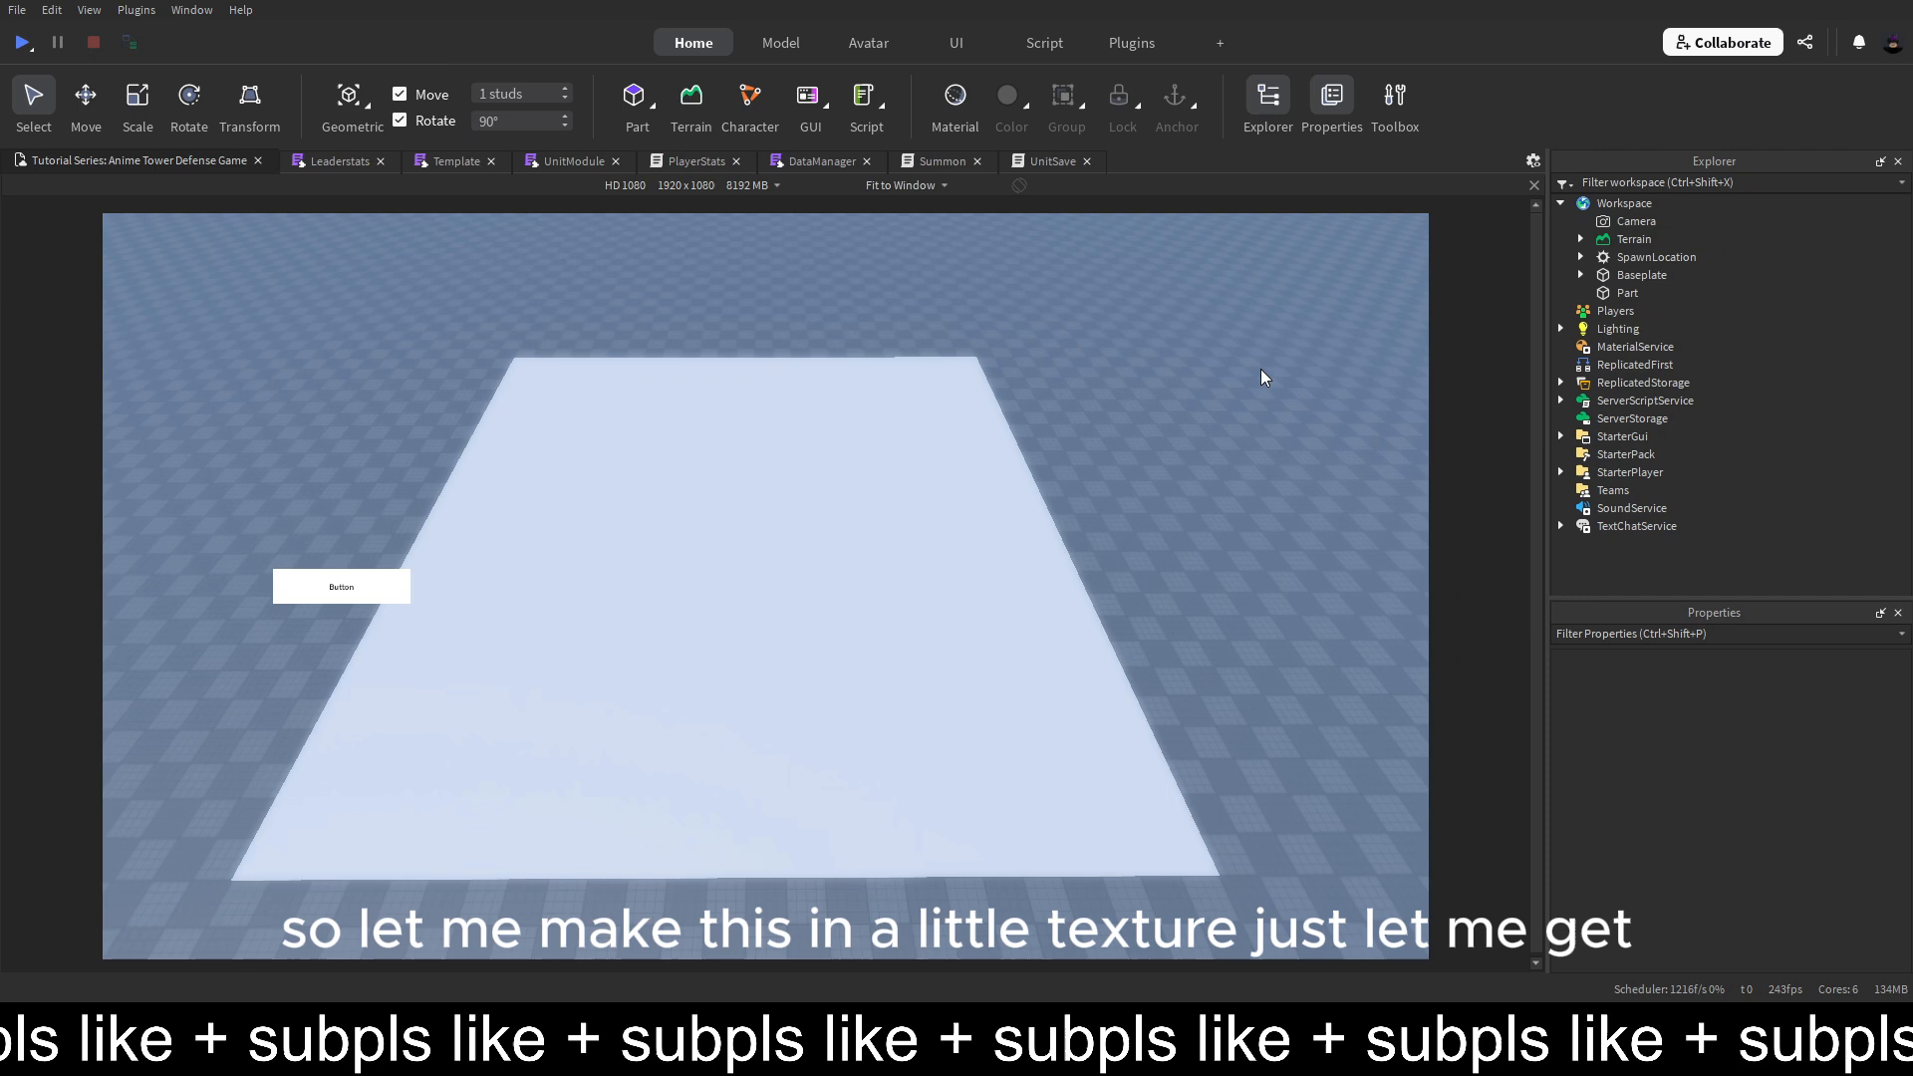
Search the model library for "better baseplate" and insert the first Better Baseplate result into the workspace
{"action": "left_click", "coordinate": [1601, 301]}
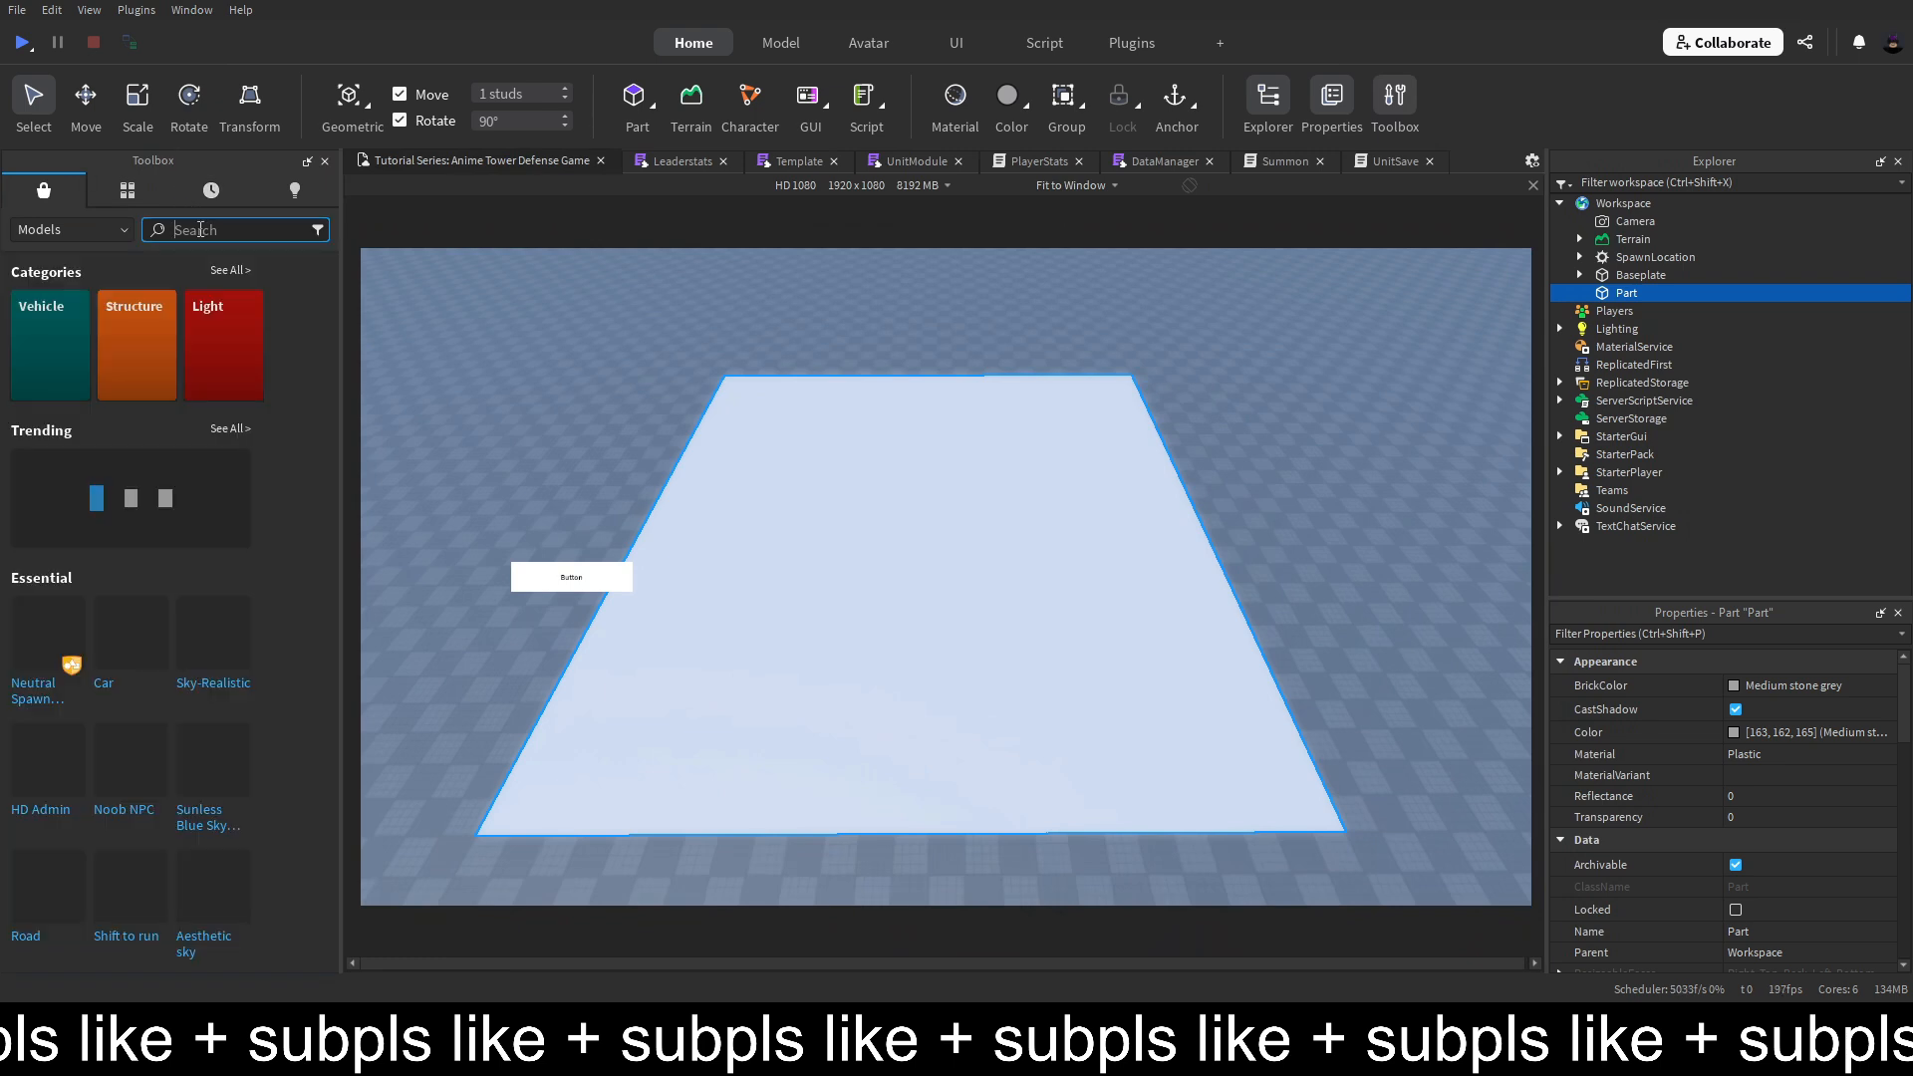
{"action": "left_click", "coordinate": [205, 231]}
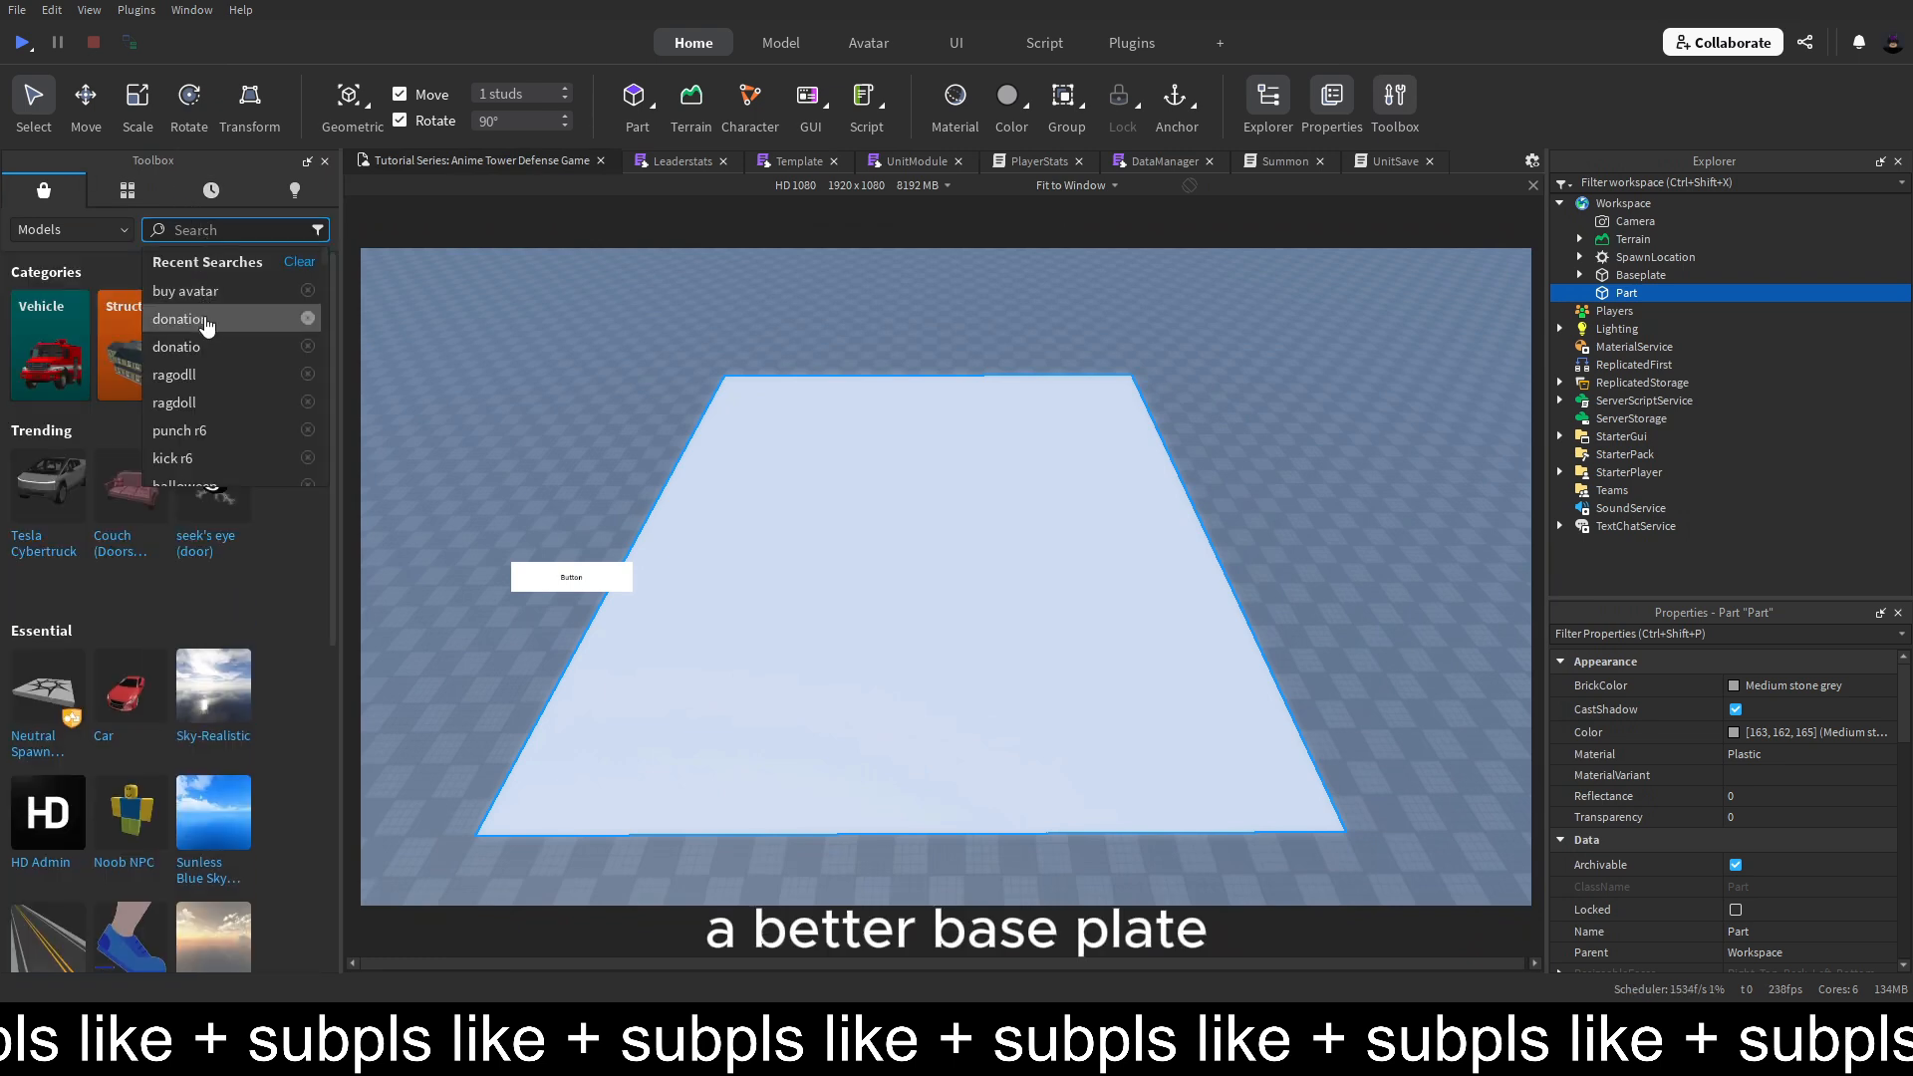
{"action": "type", "text": "better"}
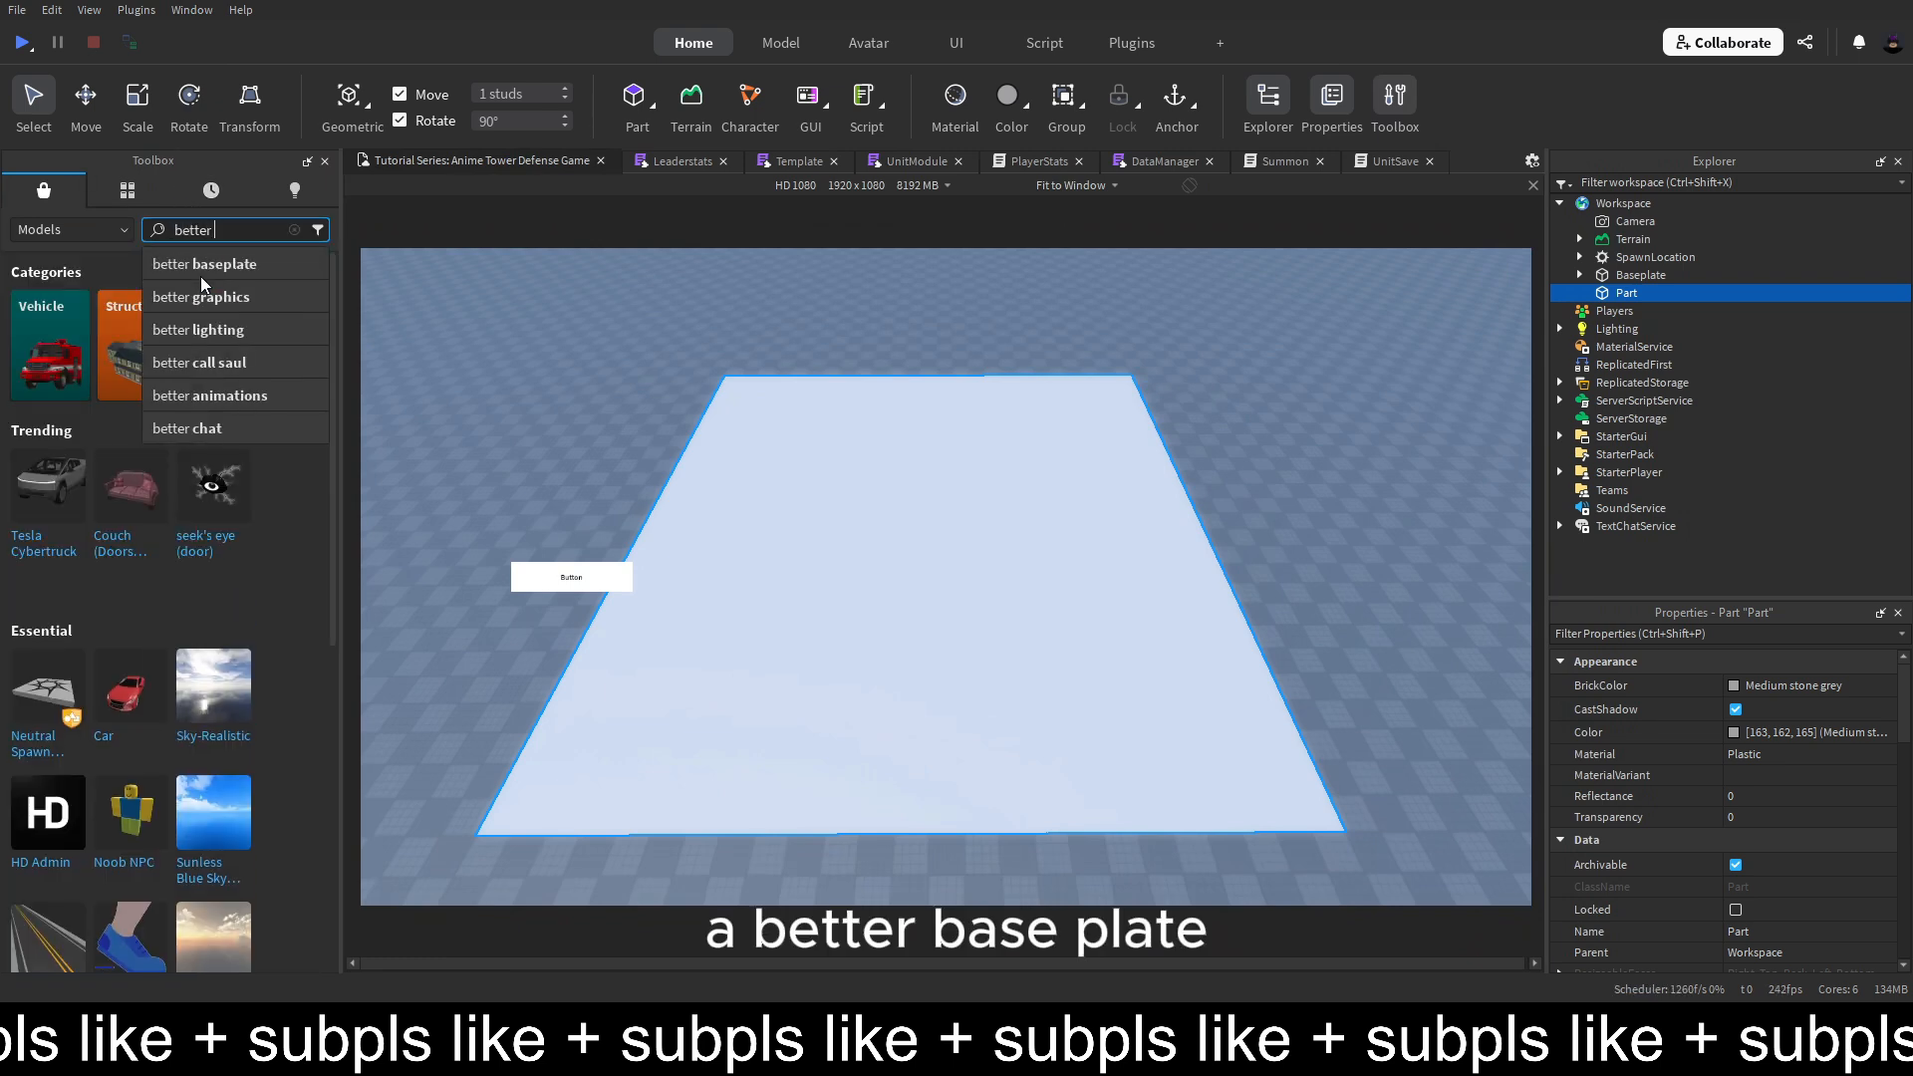
{"action": "left_click", "coordinate": [203, 271]}
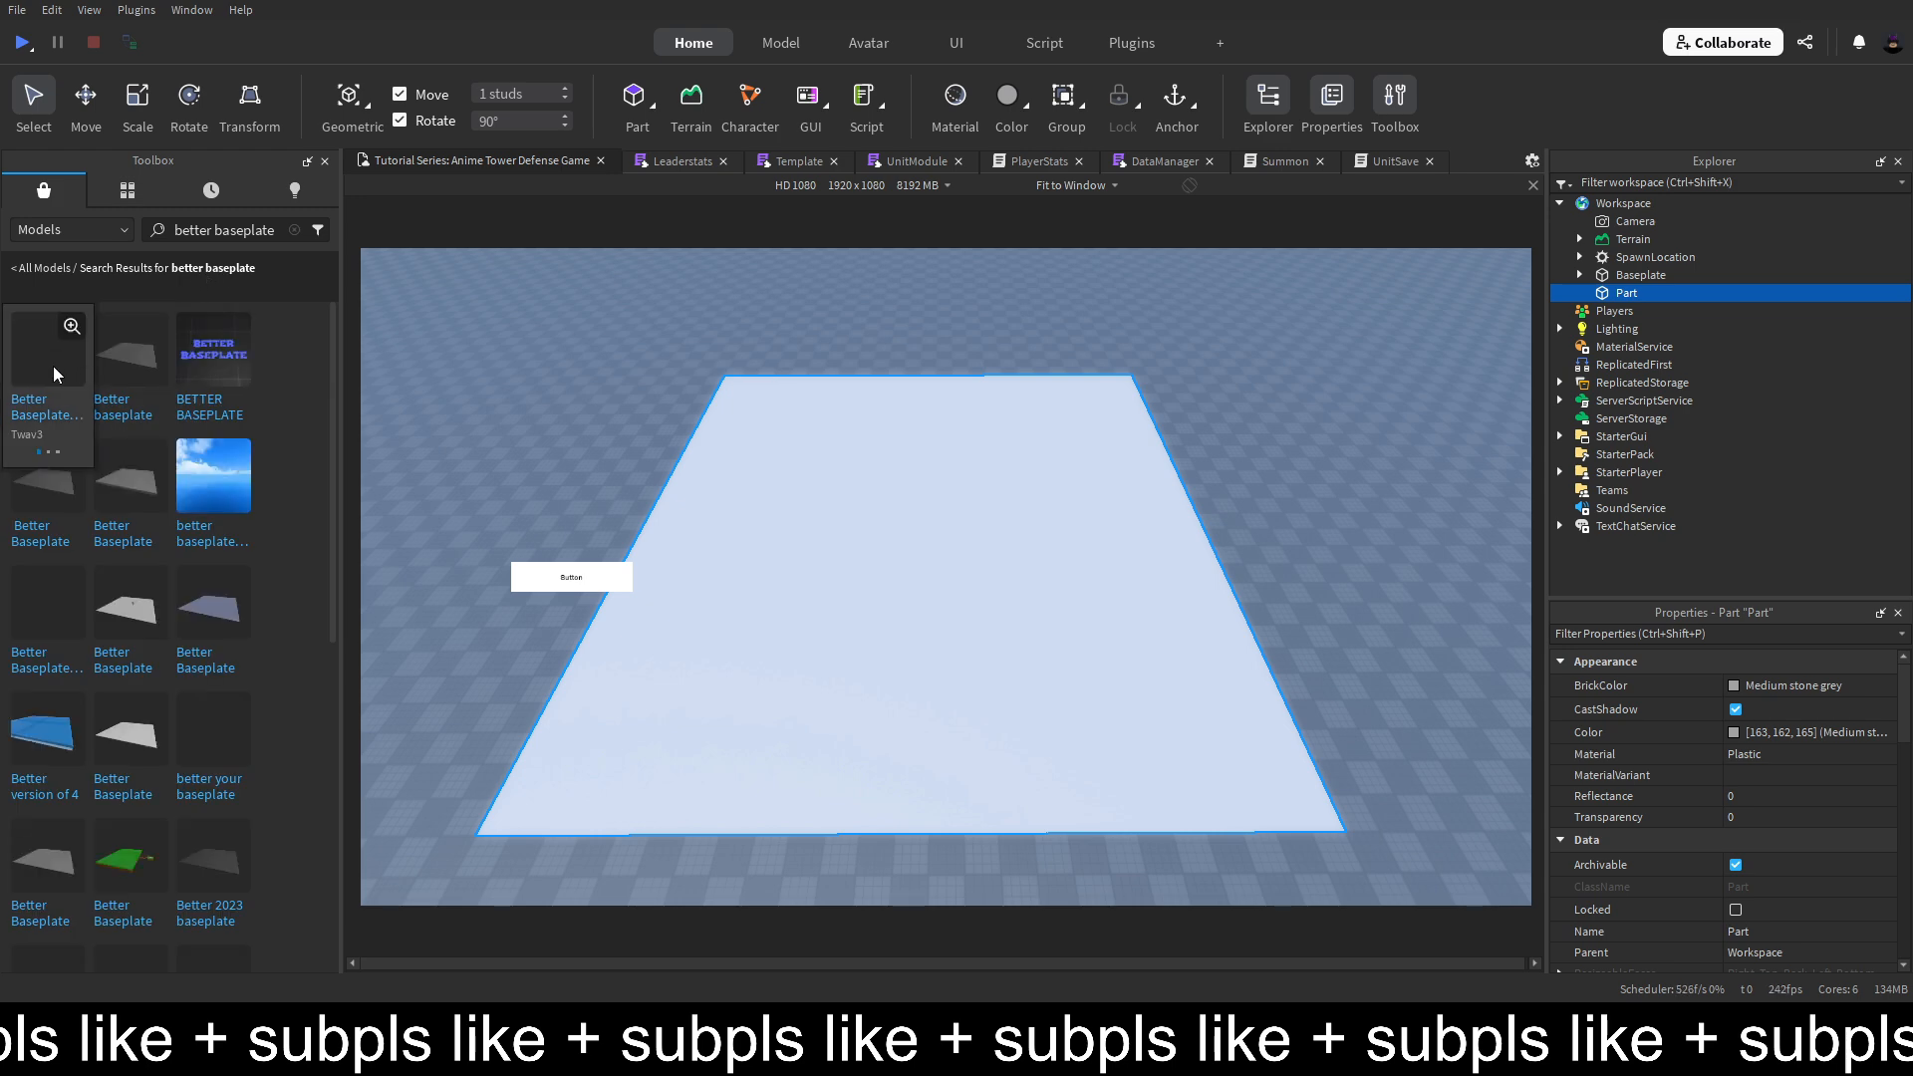
{"action": "left_click", "coordinate": [46, 367]}
{"action": "left_click", "coordinate": [292, 230]}
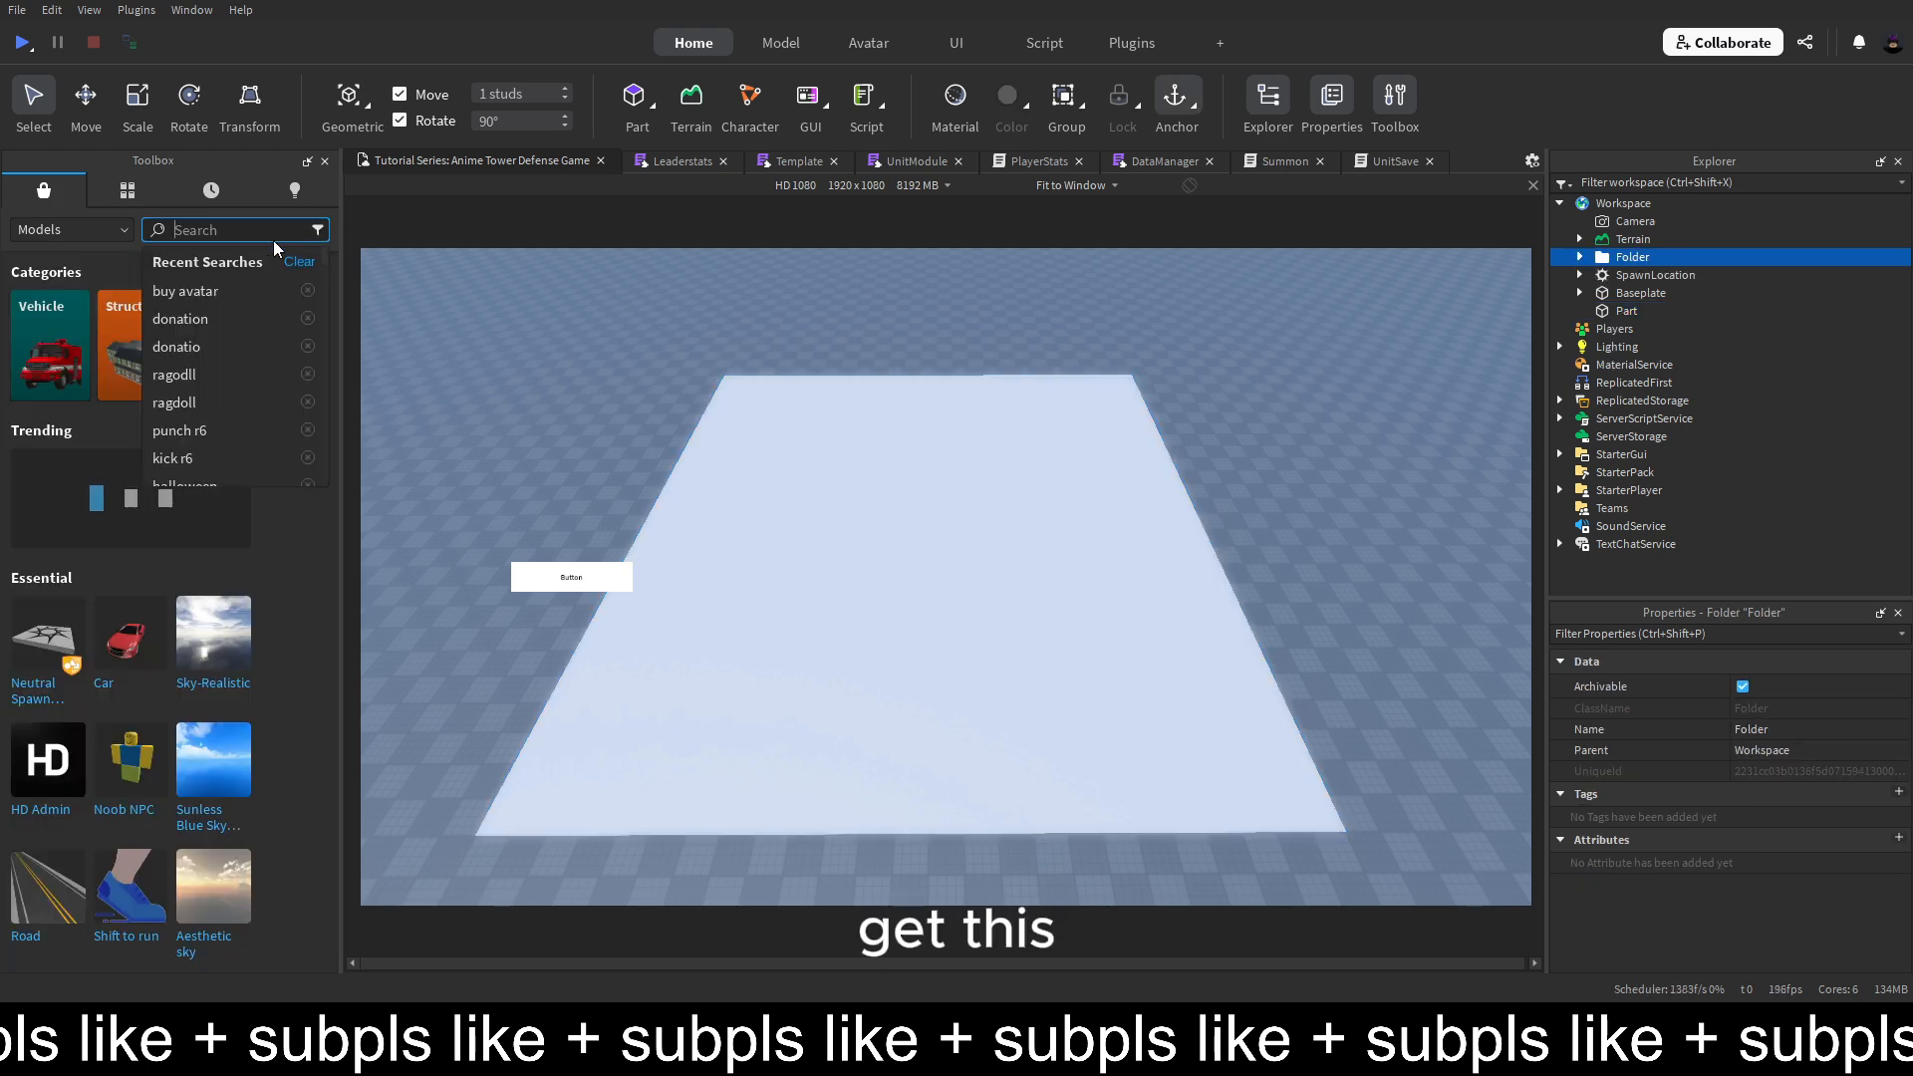
{"action": "left_click", "coordinate": [596, 267]}
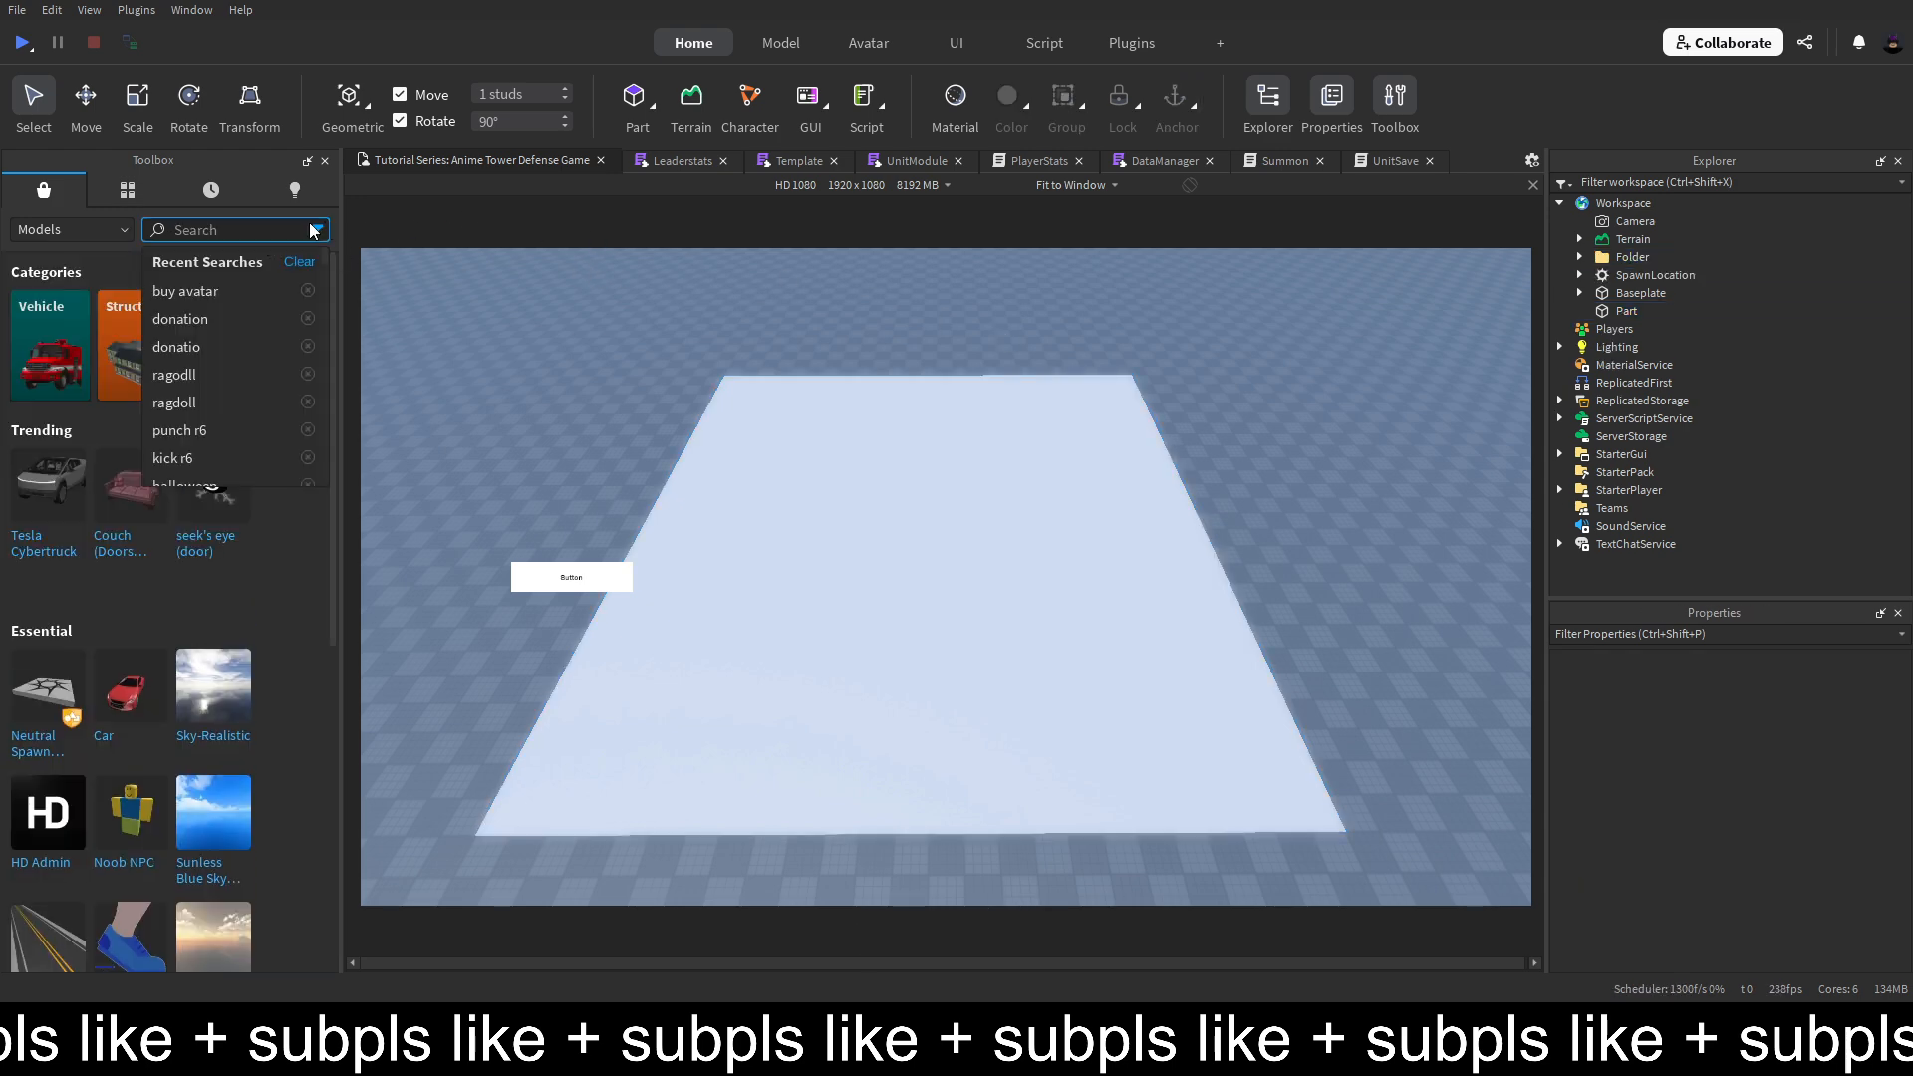
{"action": "left_click", "coordinate": [325, 162]}
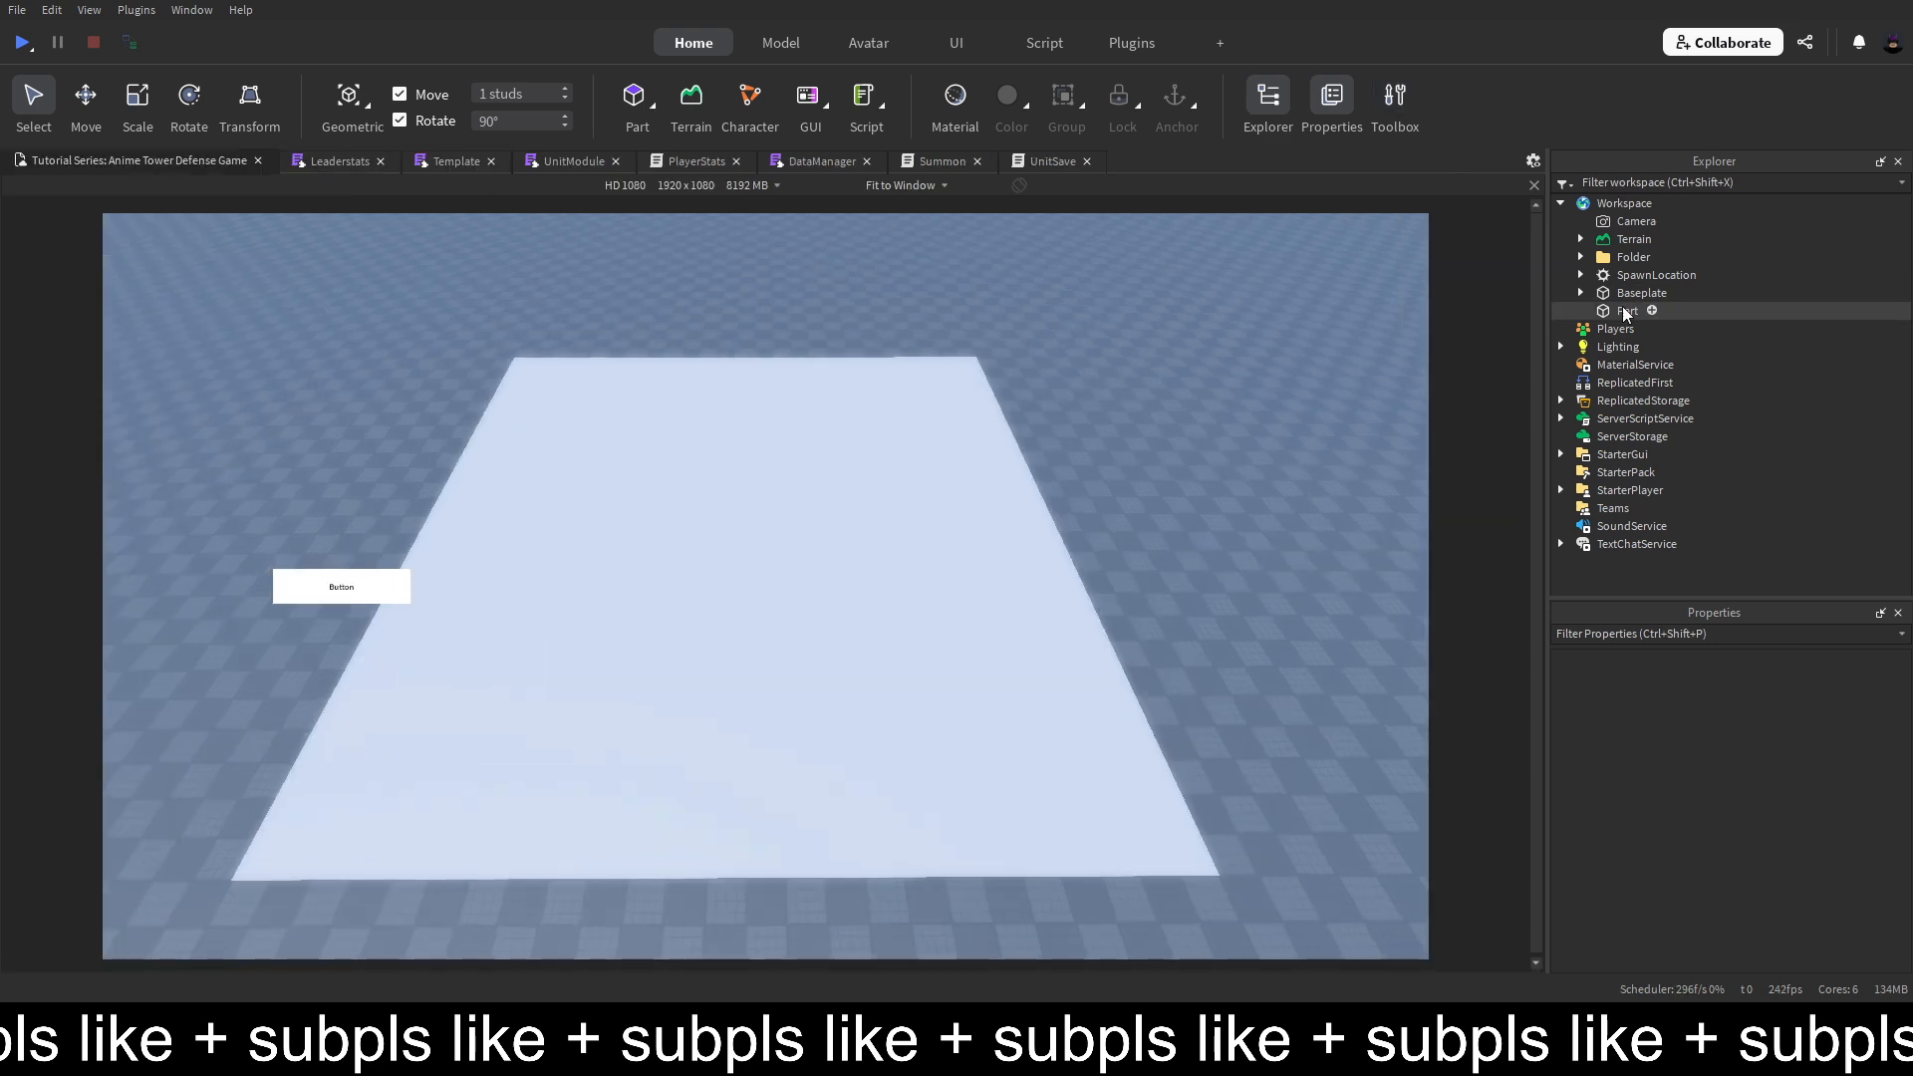
Move all six textures, BackTexture through TopTexture, from the inserted folder into the plate part and delete the empty folder
{"action": "left_click", "coordinate": [1581, 293]}
{"action": "left_click", "coordinate": [1639, 311]}
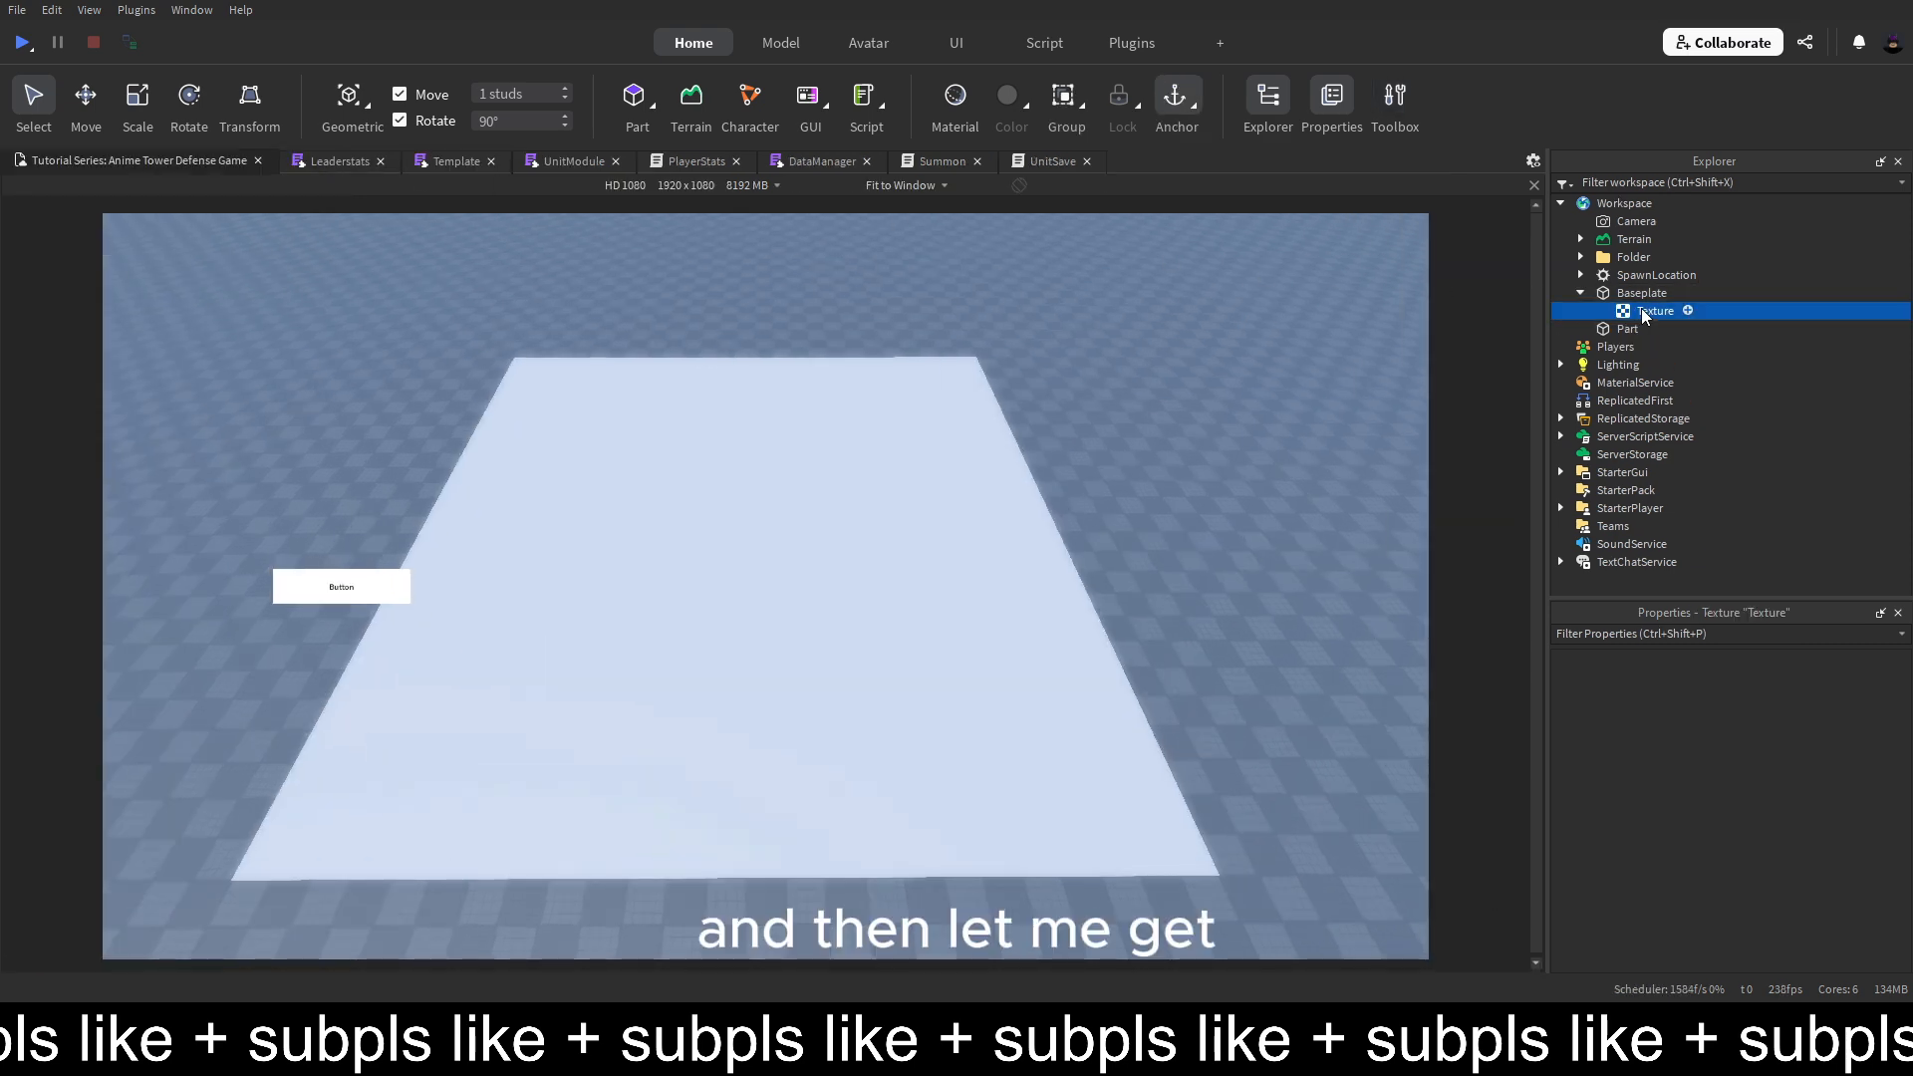
{"action": "left_click", "coordinate": [1634, 257]}
{"action": "left_click", "coordinate": [1580, 257]}
{"action": "left_click", "coordinate": [1667, 275]}
{"action": "left_click", "coordinate": [1659, 366], "text": "shift"}
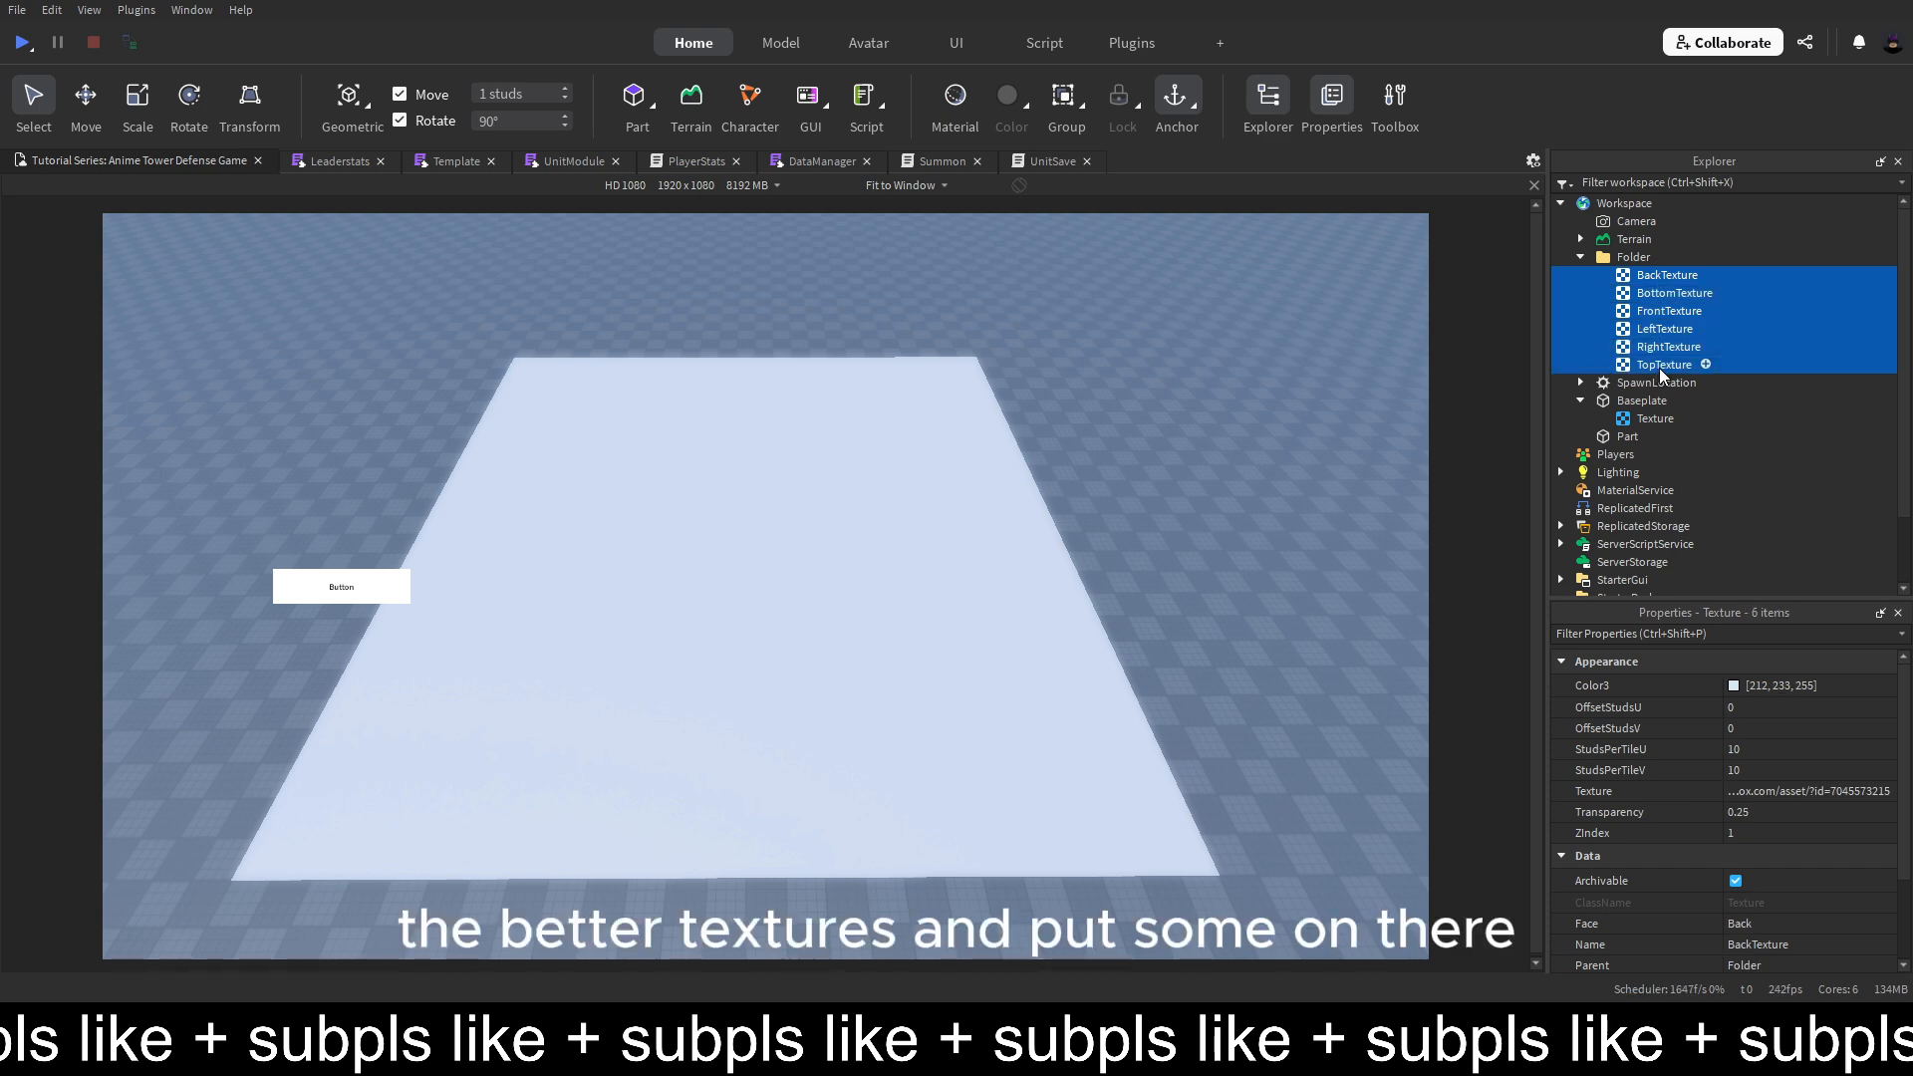
{"action": "left_click_drag", "start_coordinate": [1659, 365], "coordinate": [1639, 436]}
{"action": "left_click", "coordinate": [1634, 258]}
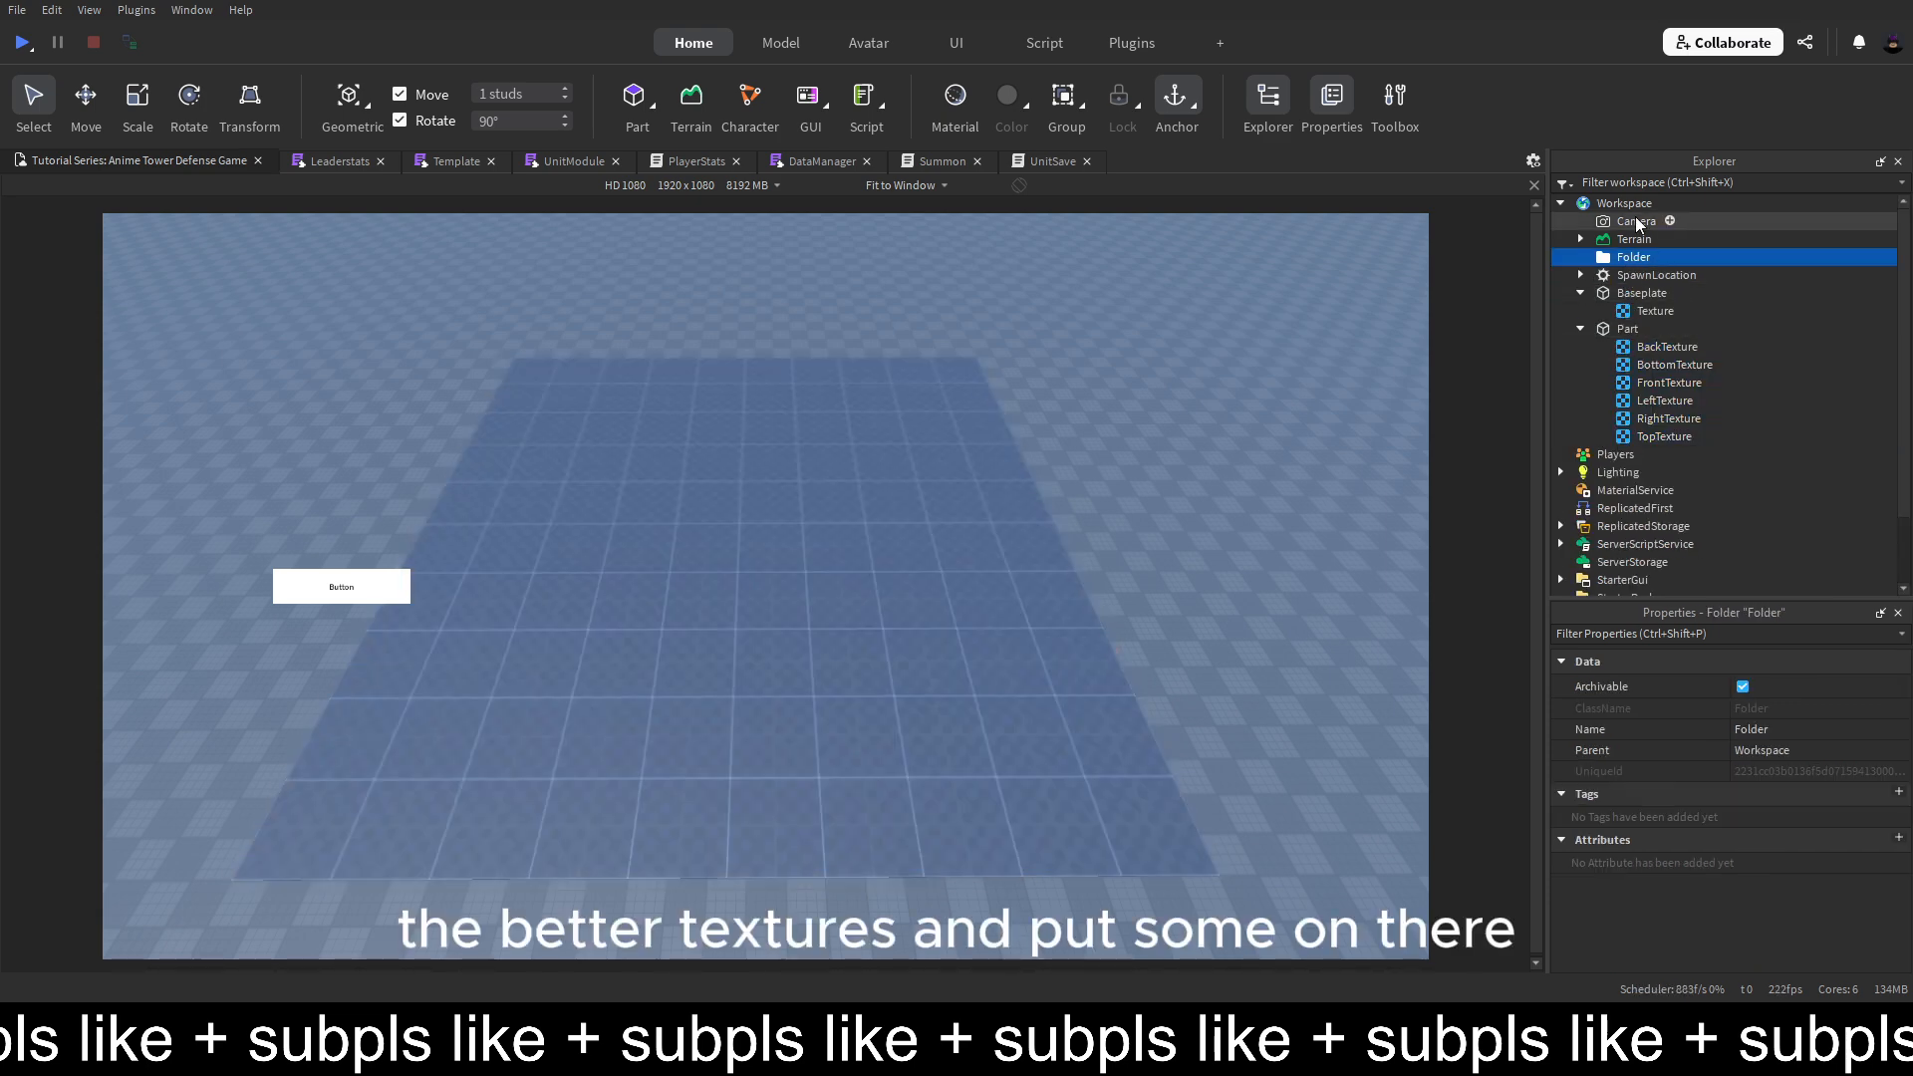
{"action": "key", "text": "Delete"}
{"action": "key", "text": "w"}
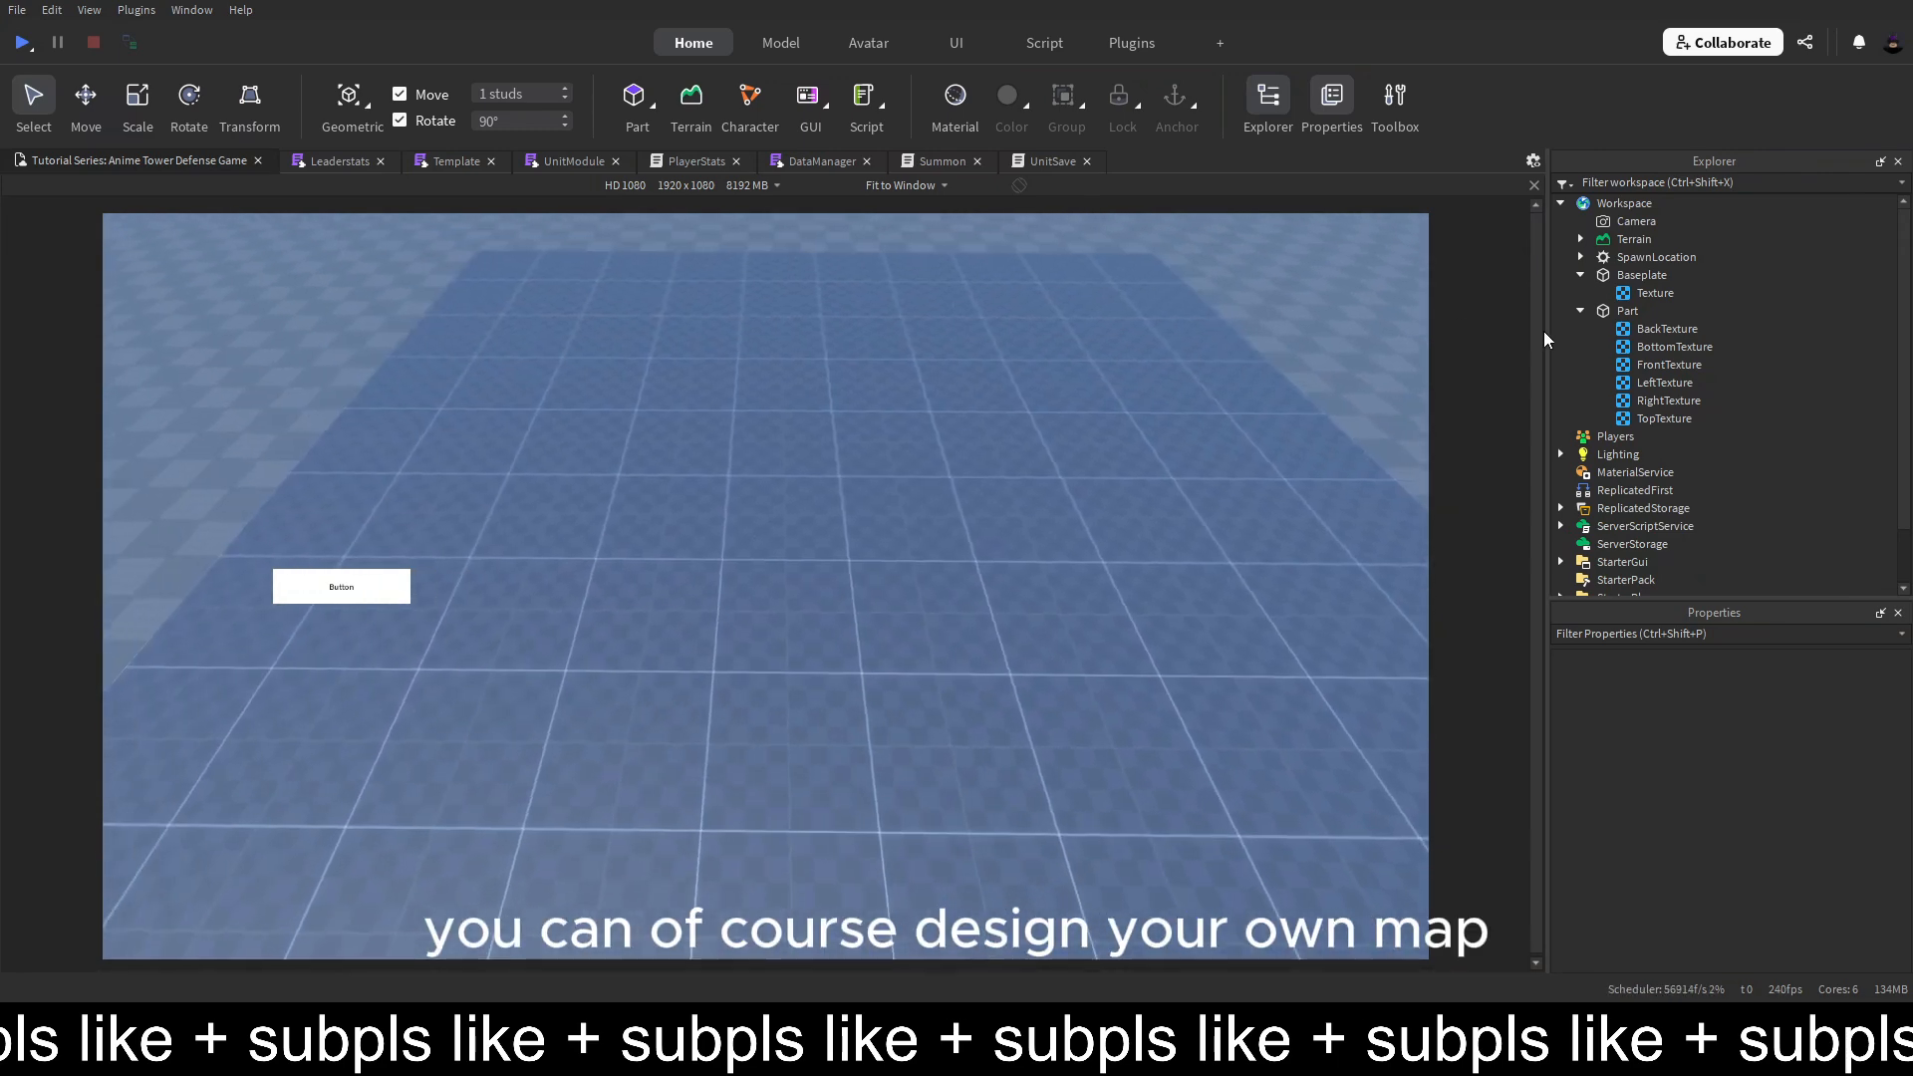
Rename the textured plate part to Base and anchor it
{"action": "left_click", "coordinate": [1625, 312]}
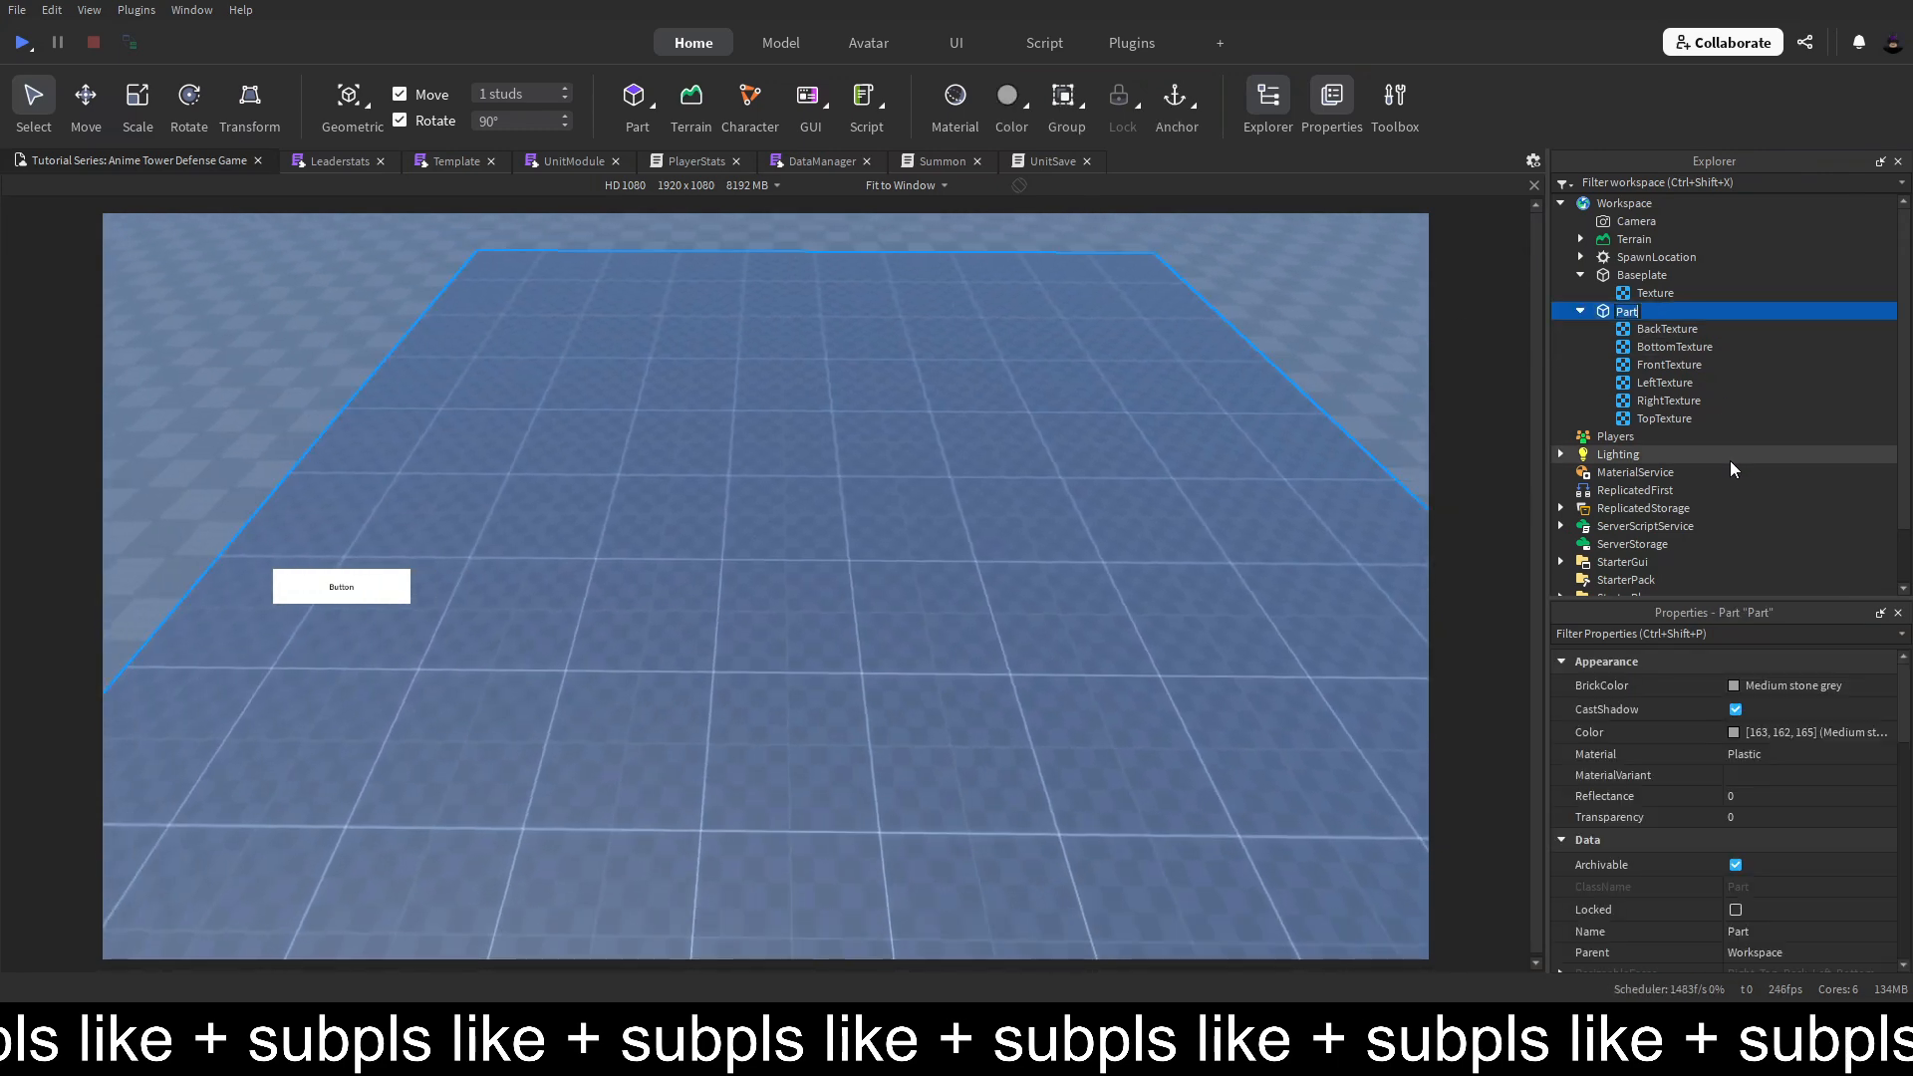
{"action": "key", "text": "F2"}
{"action": "type", "text": "Base"}
{"action": "key", "text": "Return"}
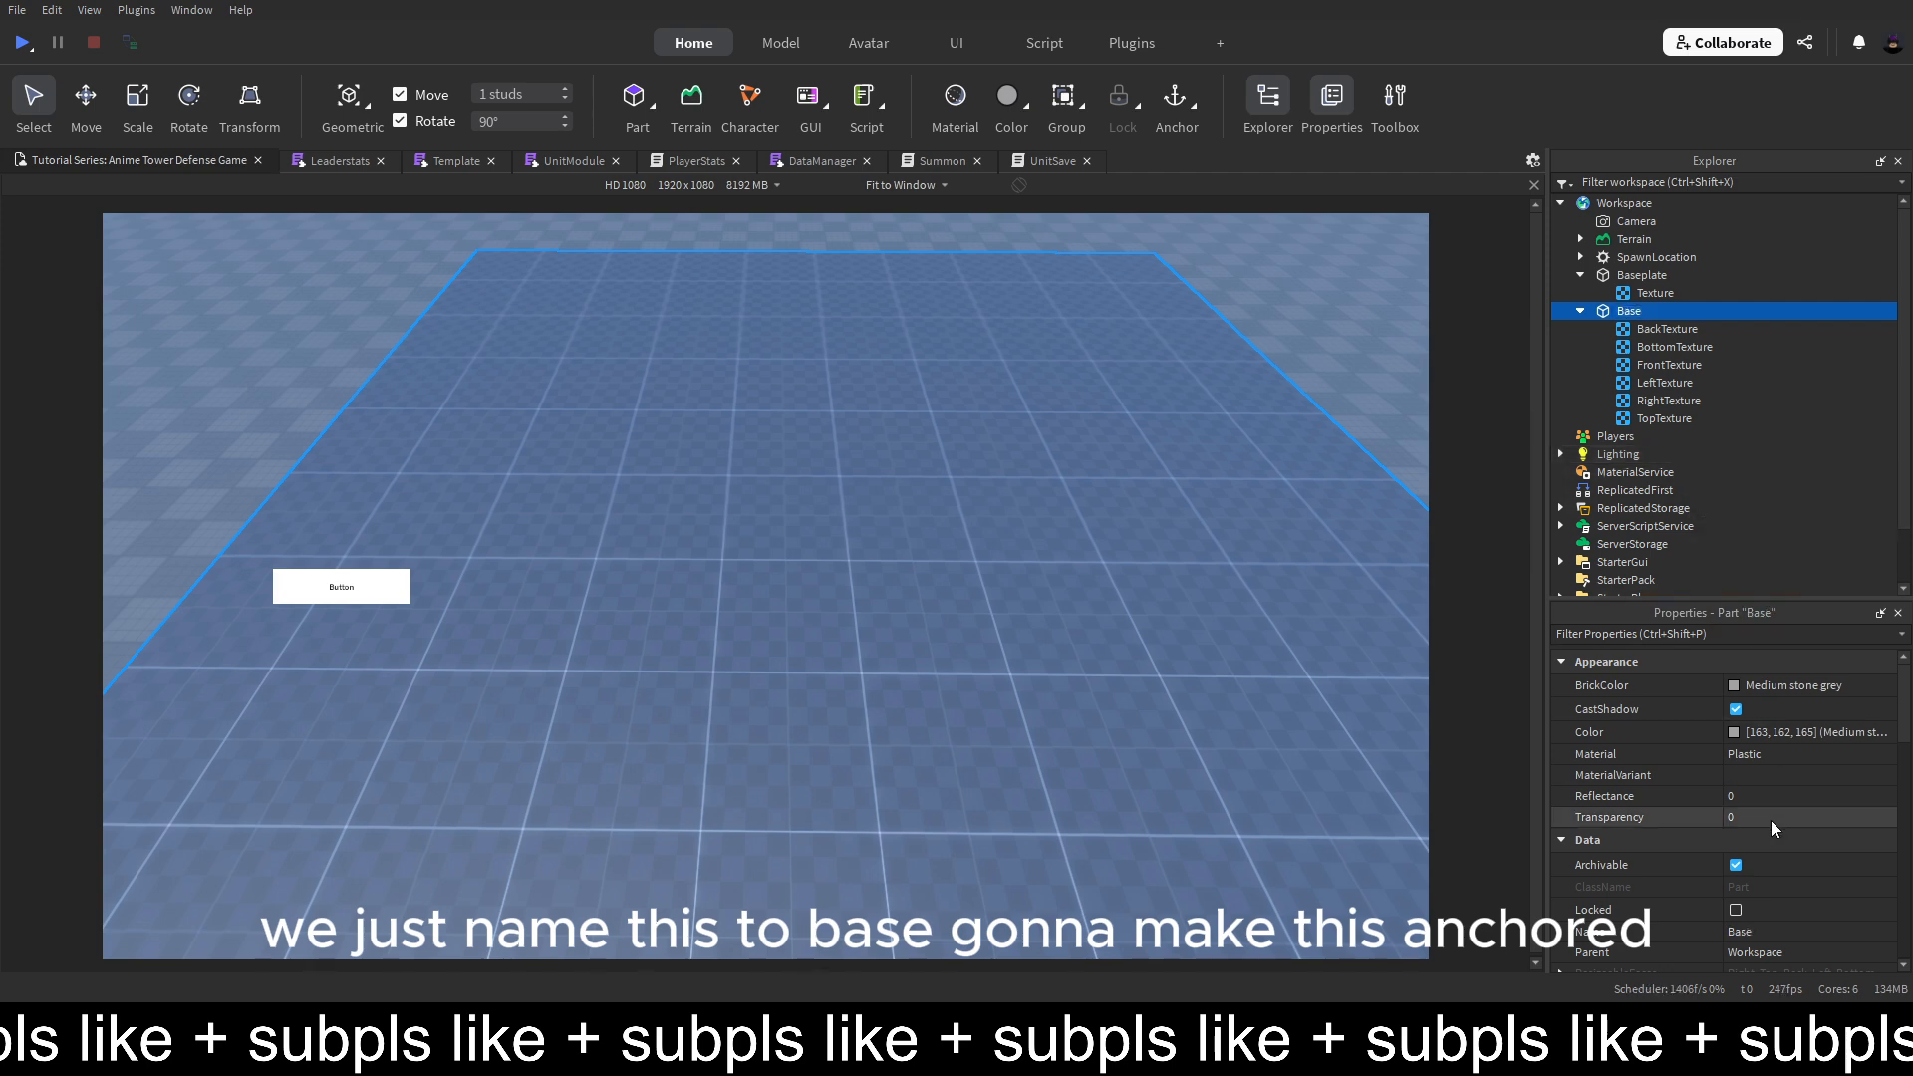
{"action": "scroll", "coordinate": [1768, 787], "scroll_direction": "down", "scroll_amount": 5}
{"action": "scroll", "coordinate": [1770, 787], "scroll_direction": "down", "scroll_amount": 3}
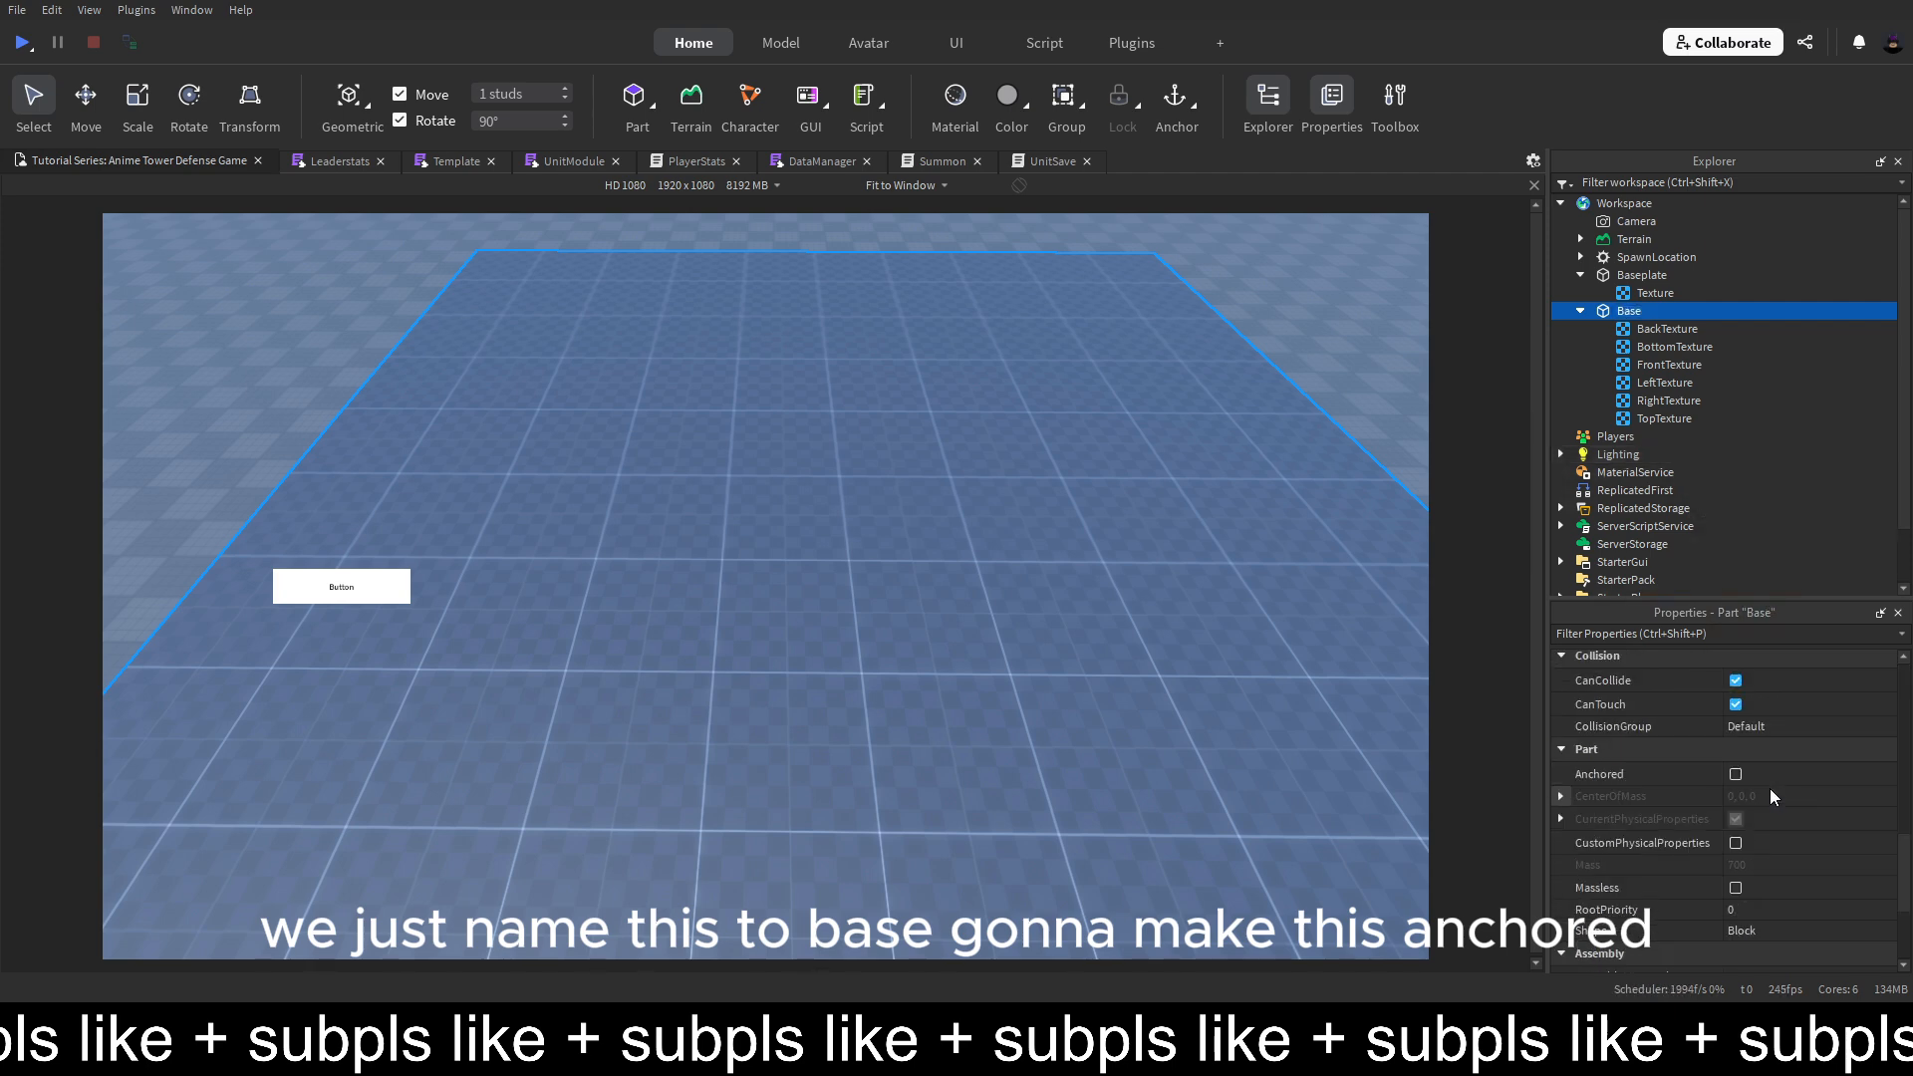
{"action": "left_click", "coordinate": [1732, 780]}
{"action": "left_click", "coordinate": [1351, 358]}
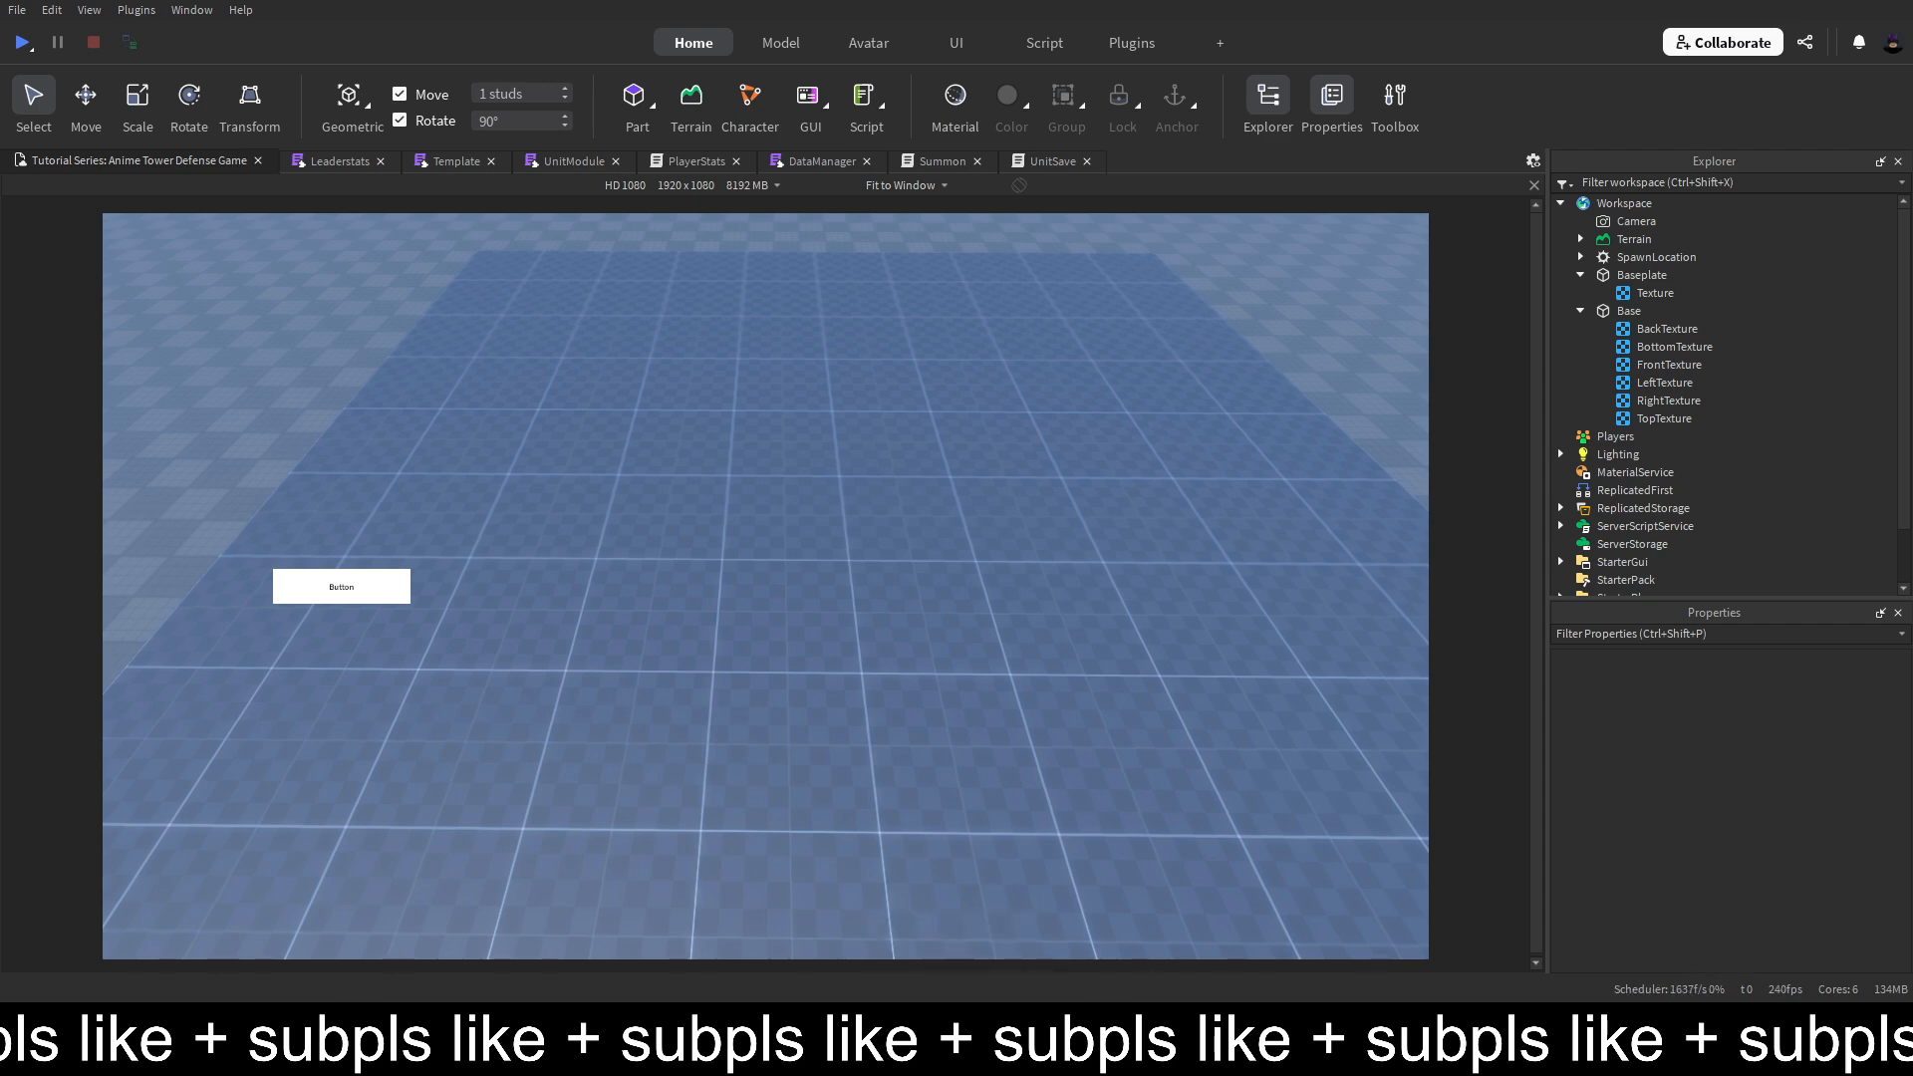
Add a folder named Path to the Workspace
{"action": "left_click", "coordinate": [1653, 203]}
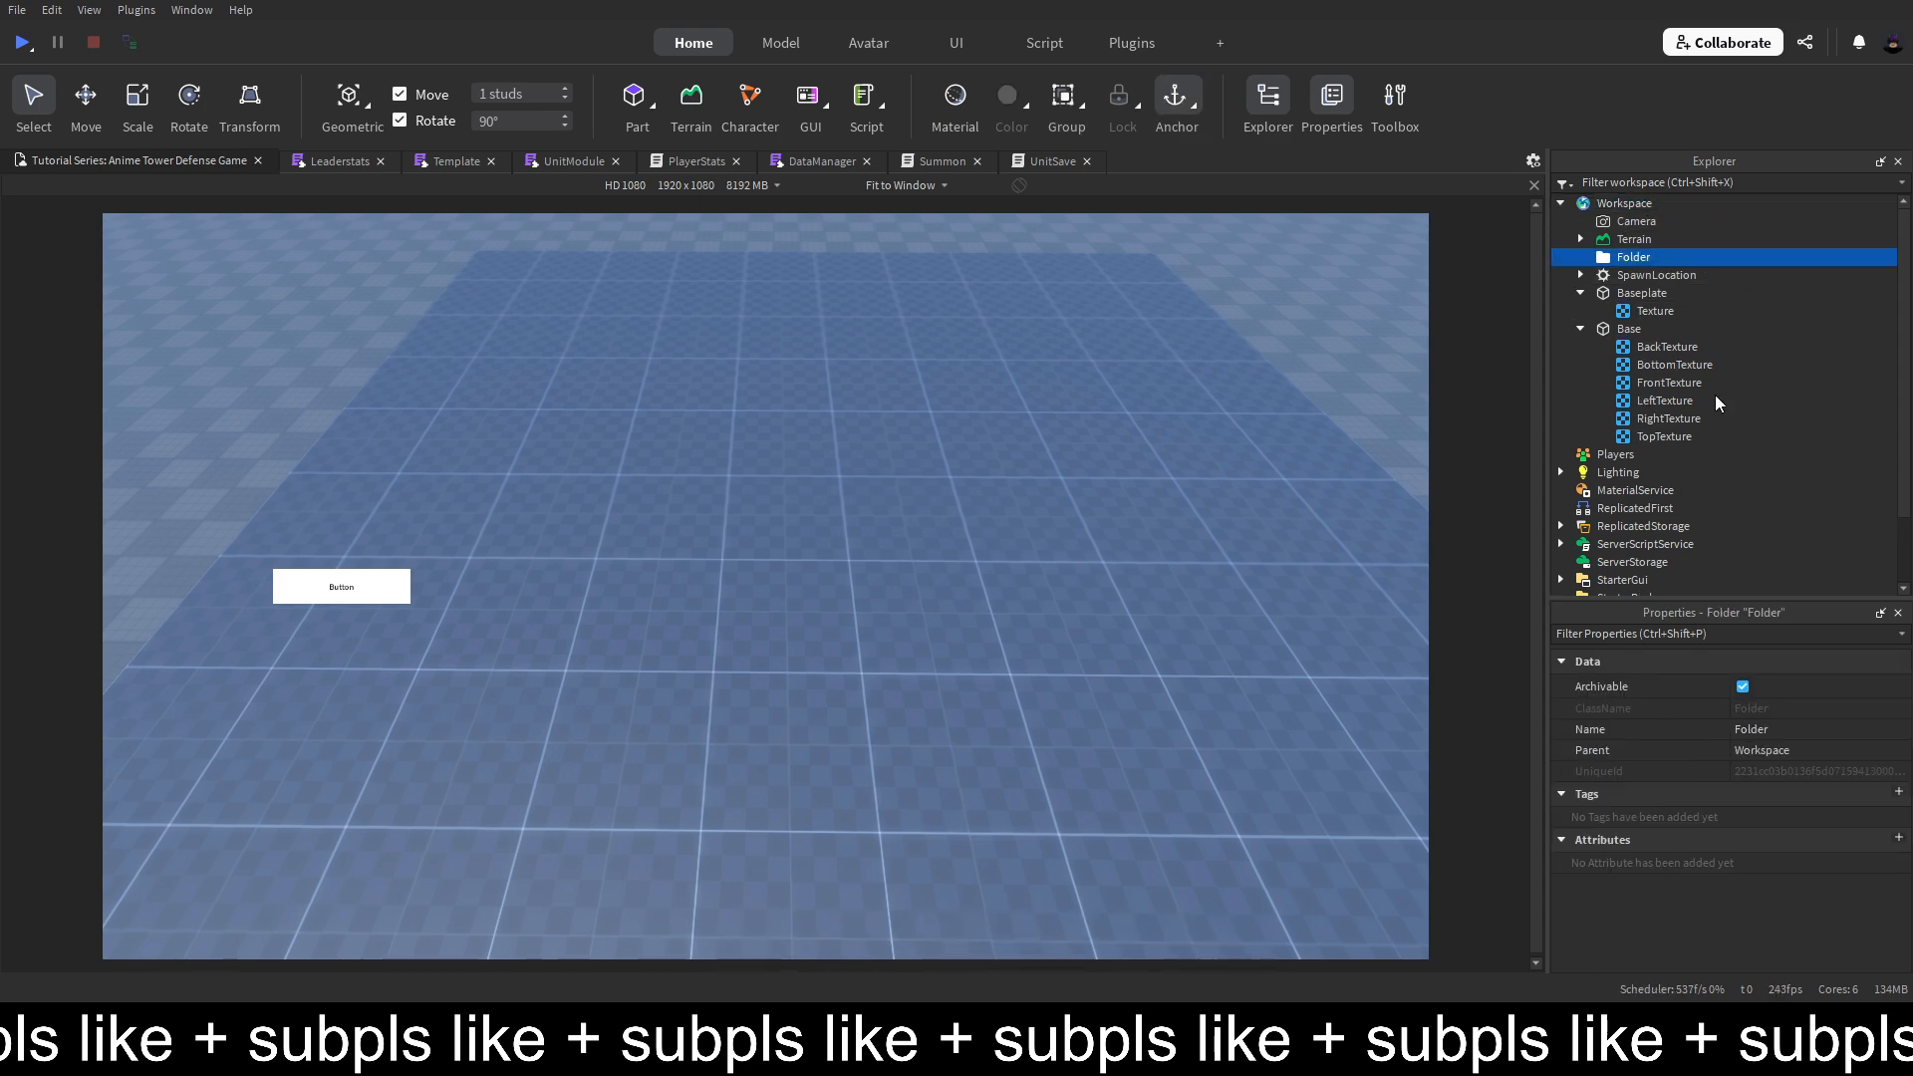
{"action": "type", "text": "Path"}
{"action": "key", "text": "Return"}
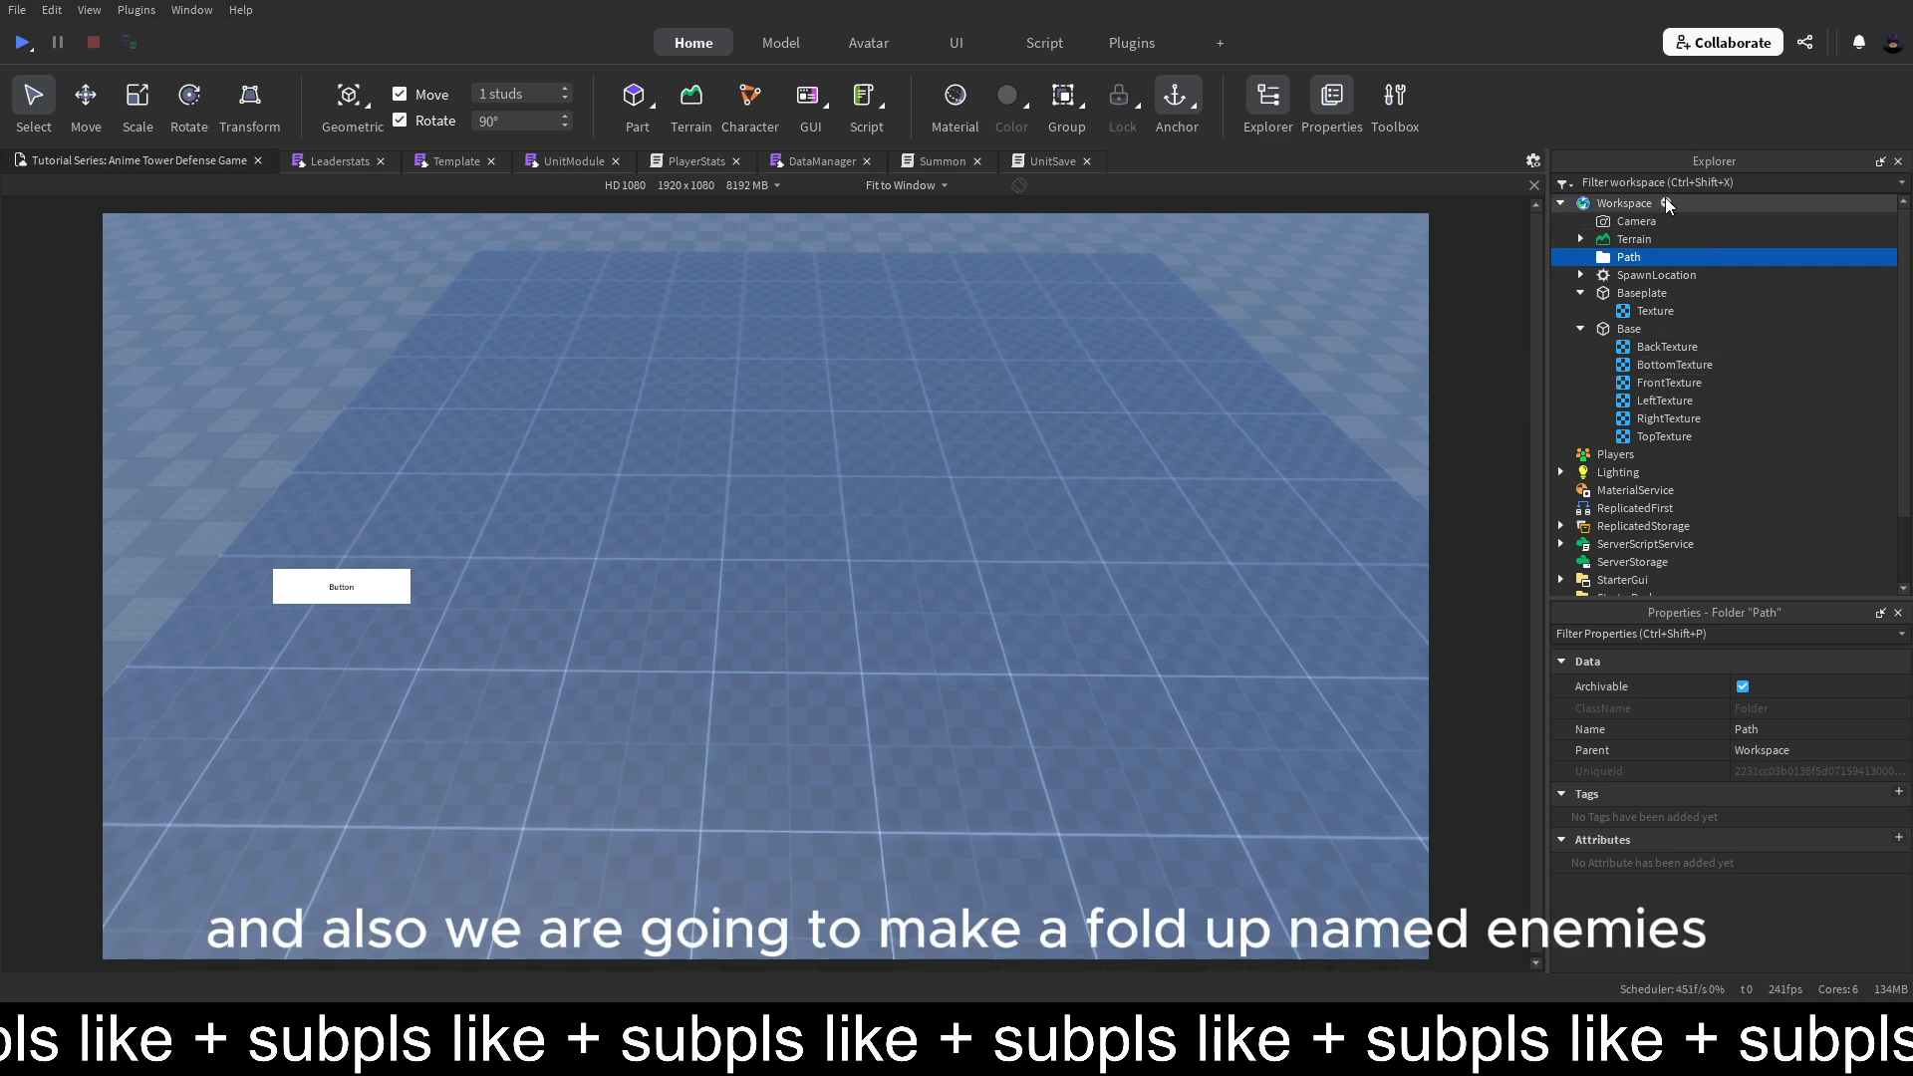
Add another folder to the Workspace and name it Enemies
{"action": "left_click", "coordinate": [1667, 202]}
{"action": "left_click", "coordinate": [1637, 275]}
{"action": "left_click", "coordinate": [1642, 262]}
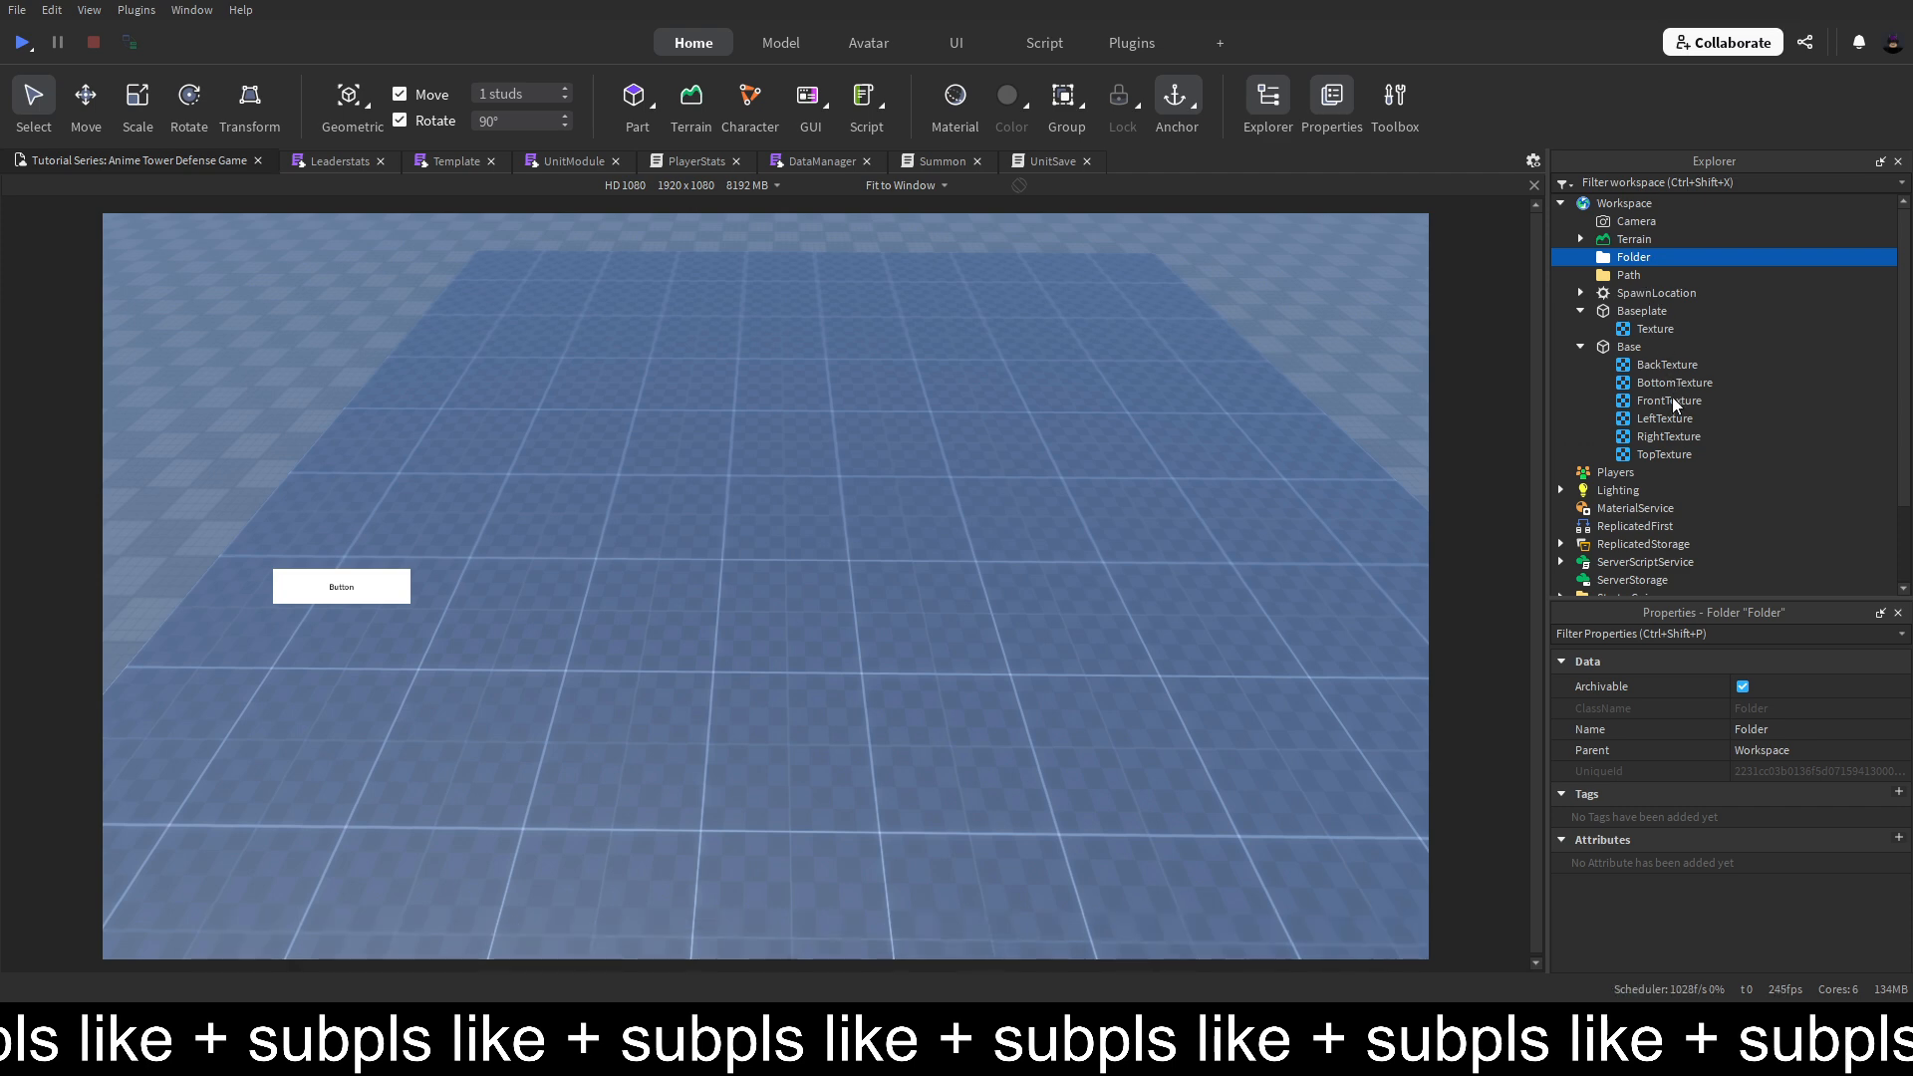
{"action": "key", "text": "F2"}
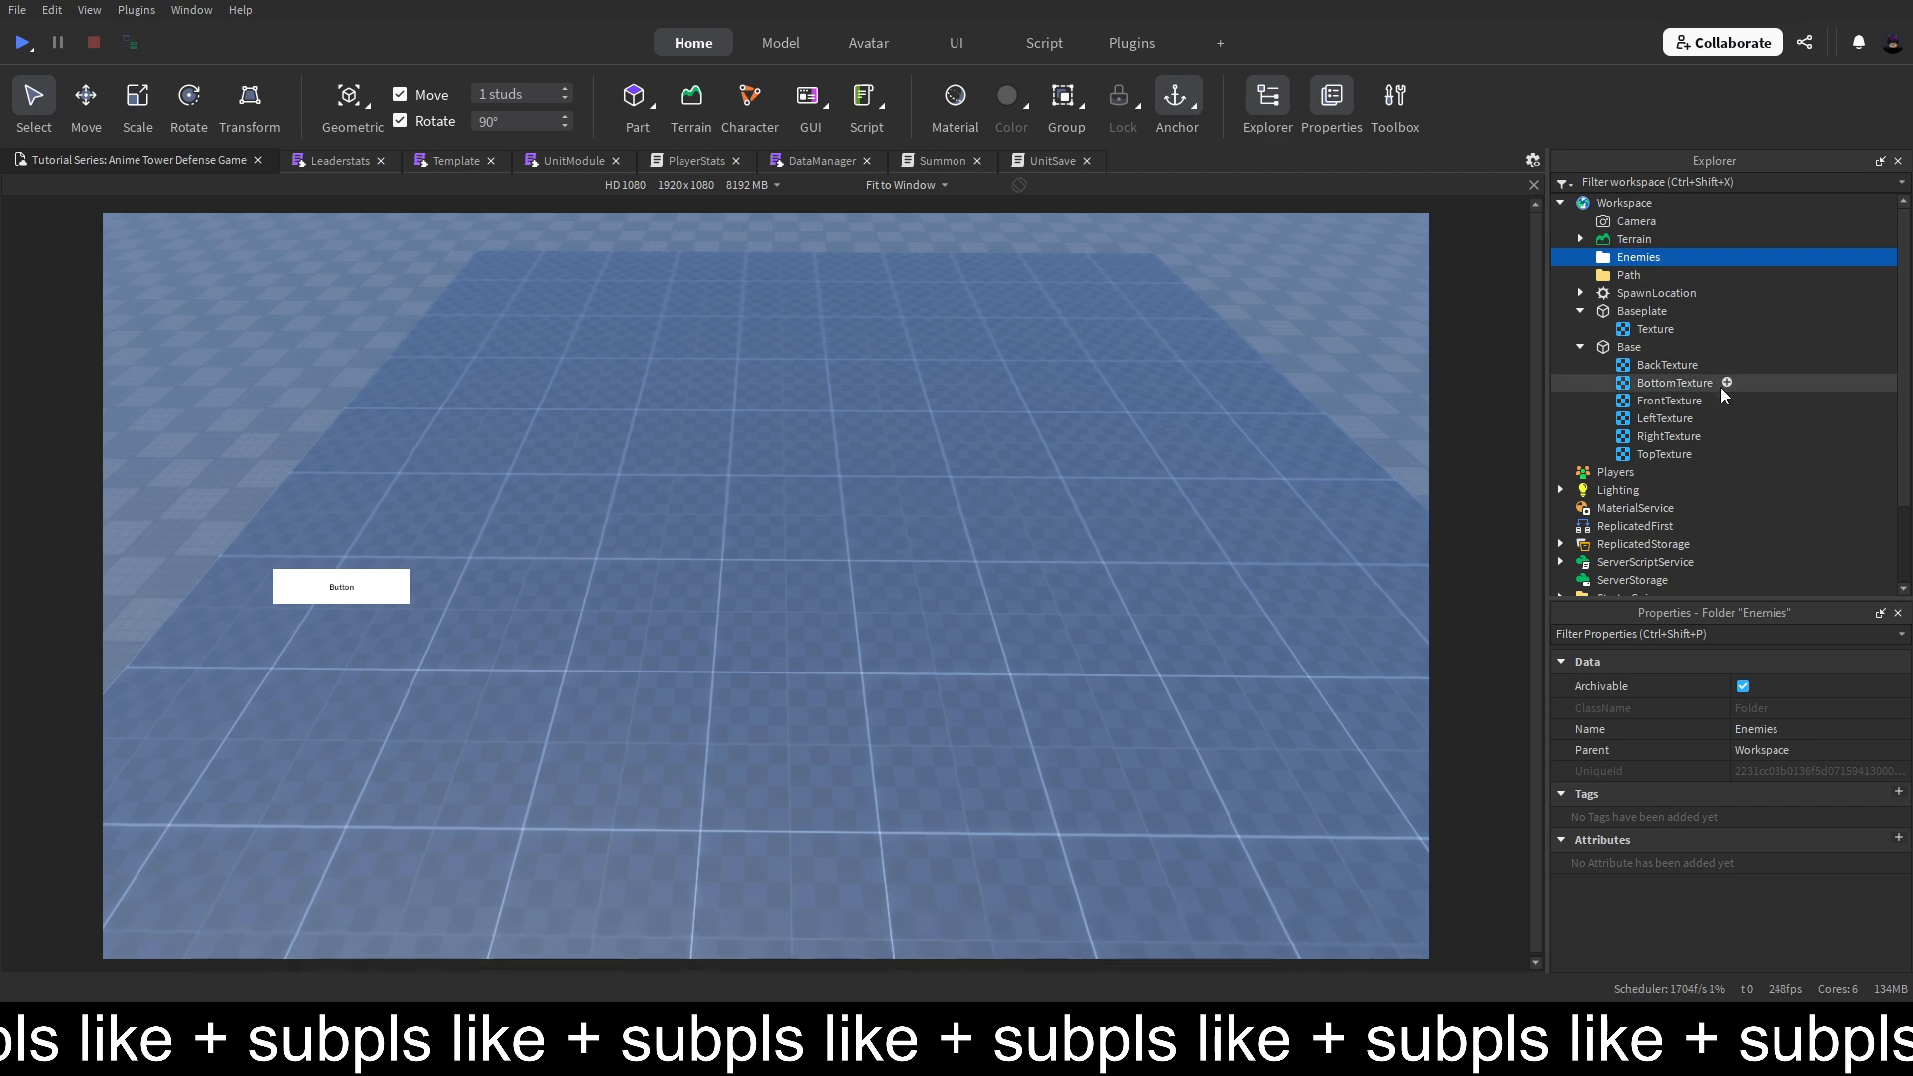
Insert a part into the Path folder and name it 1
{"action": "left_click", "coordinate": [1634, 278]}
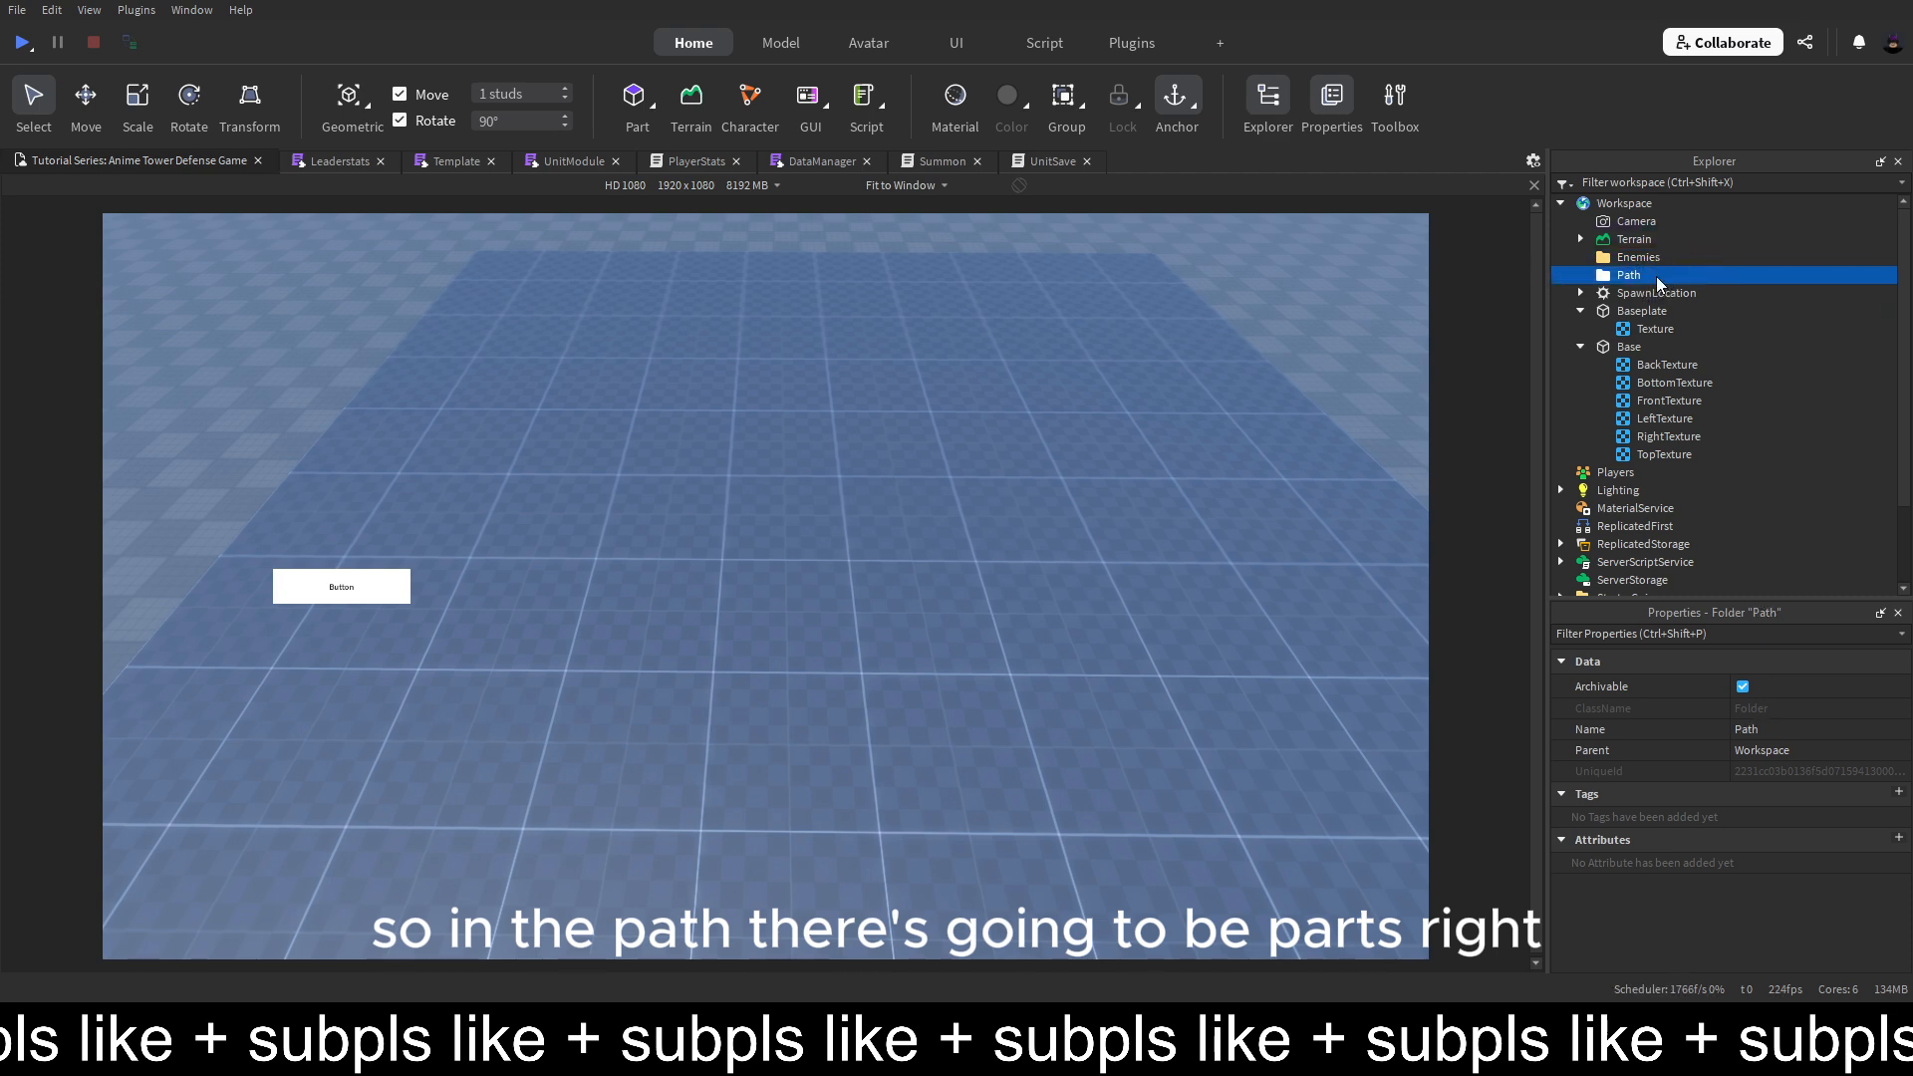
{"action": "left_click", "coordinate": [1606, 321]}
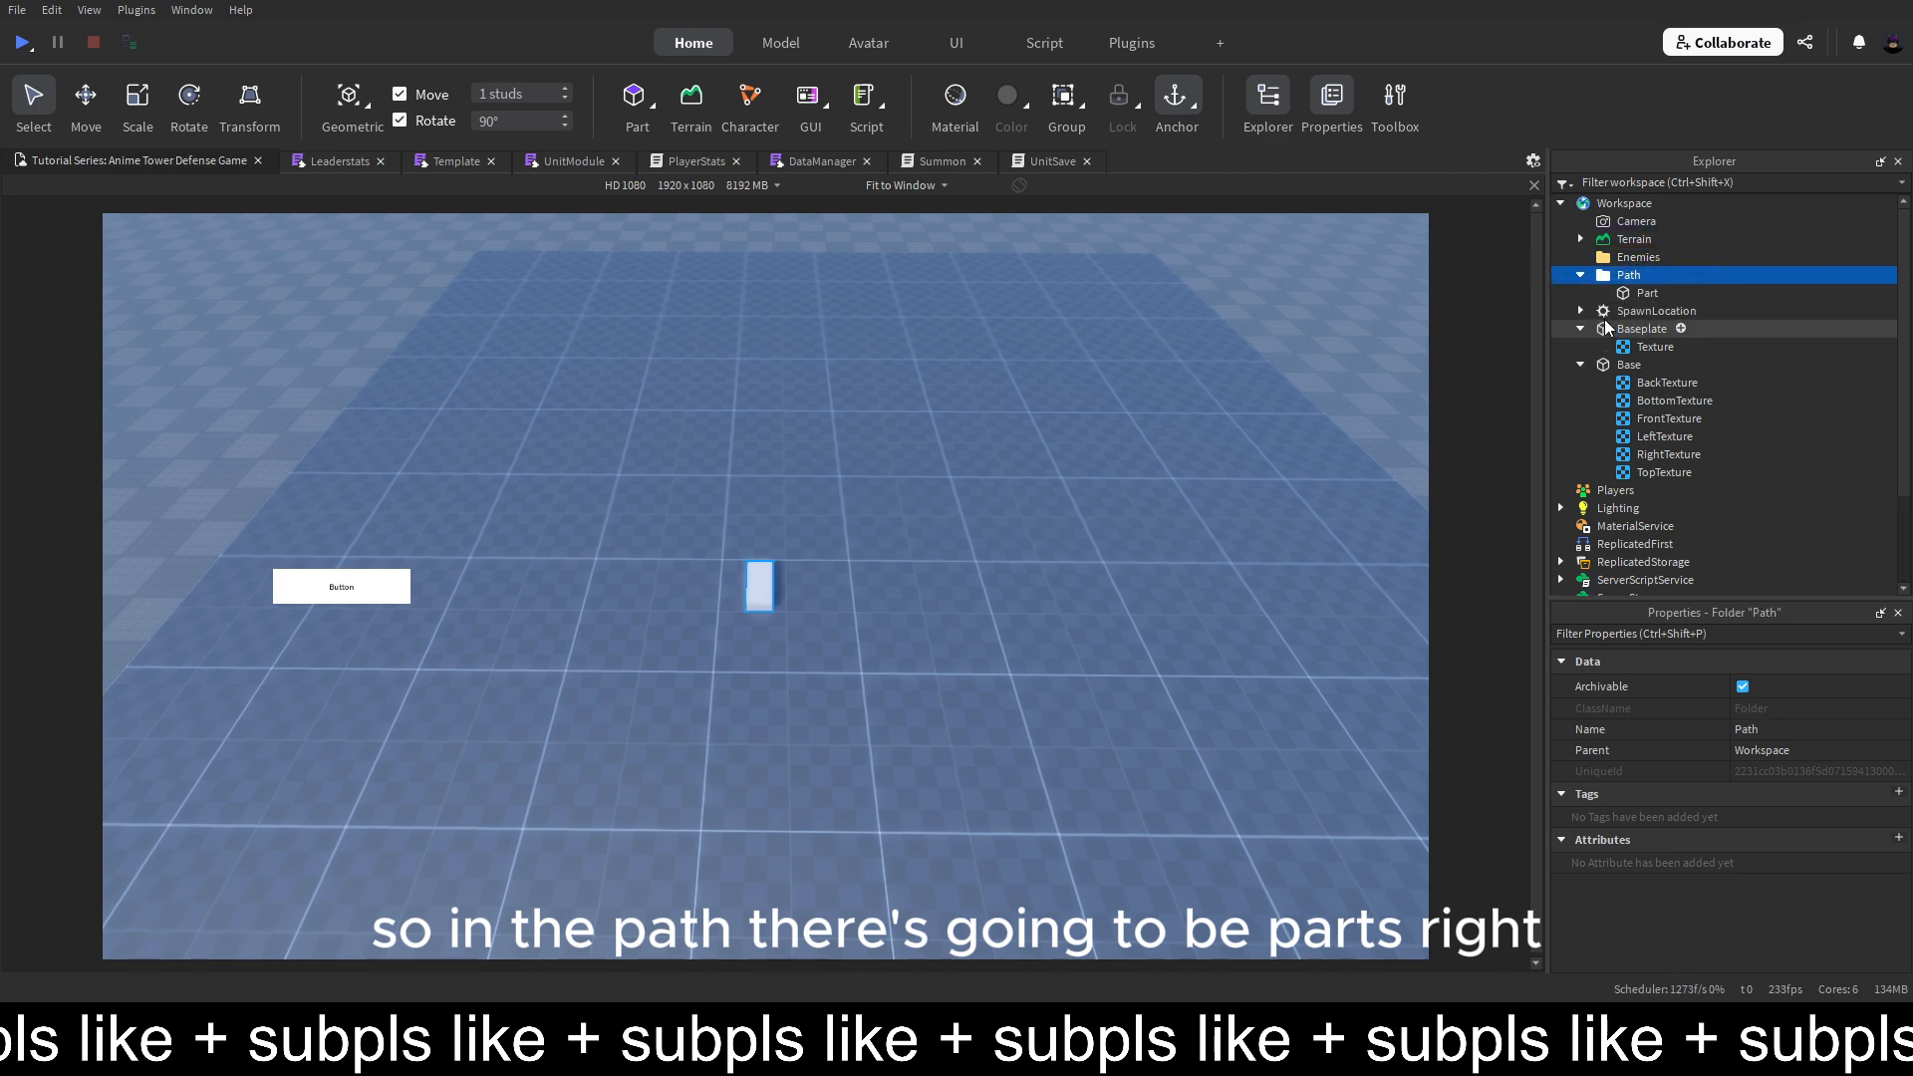
{"action": "left_click", "coordinate": [1642, 295]}
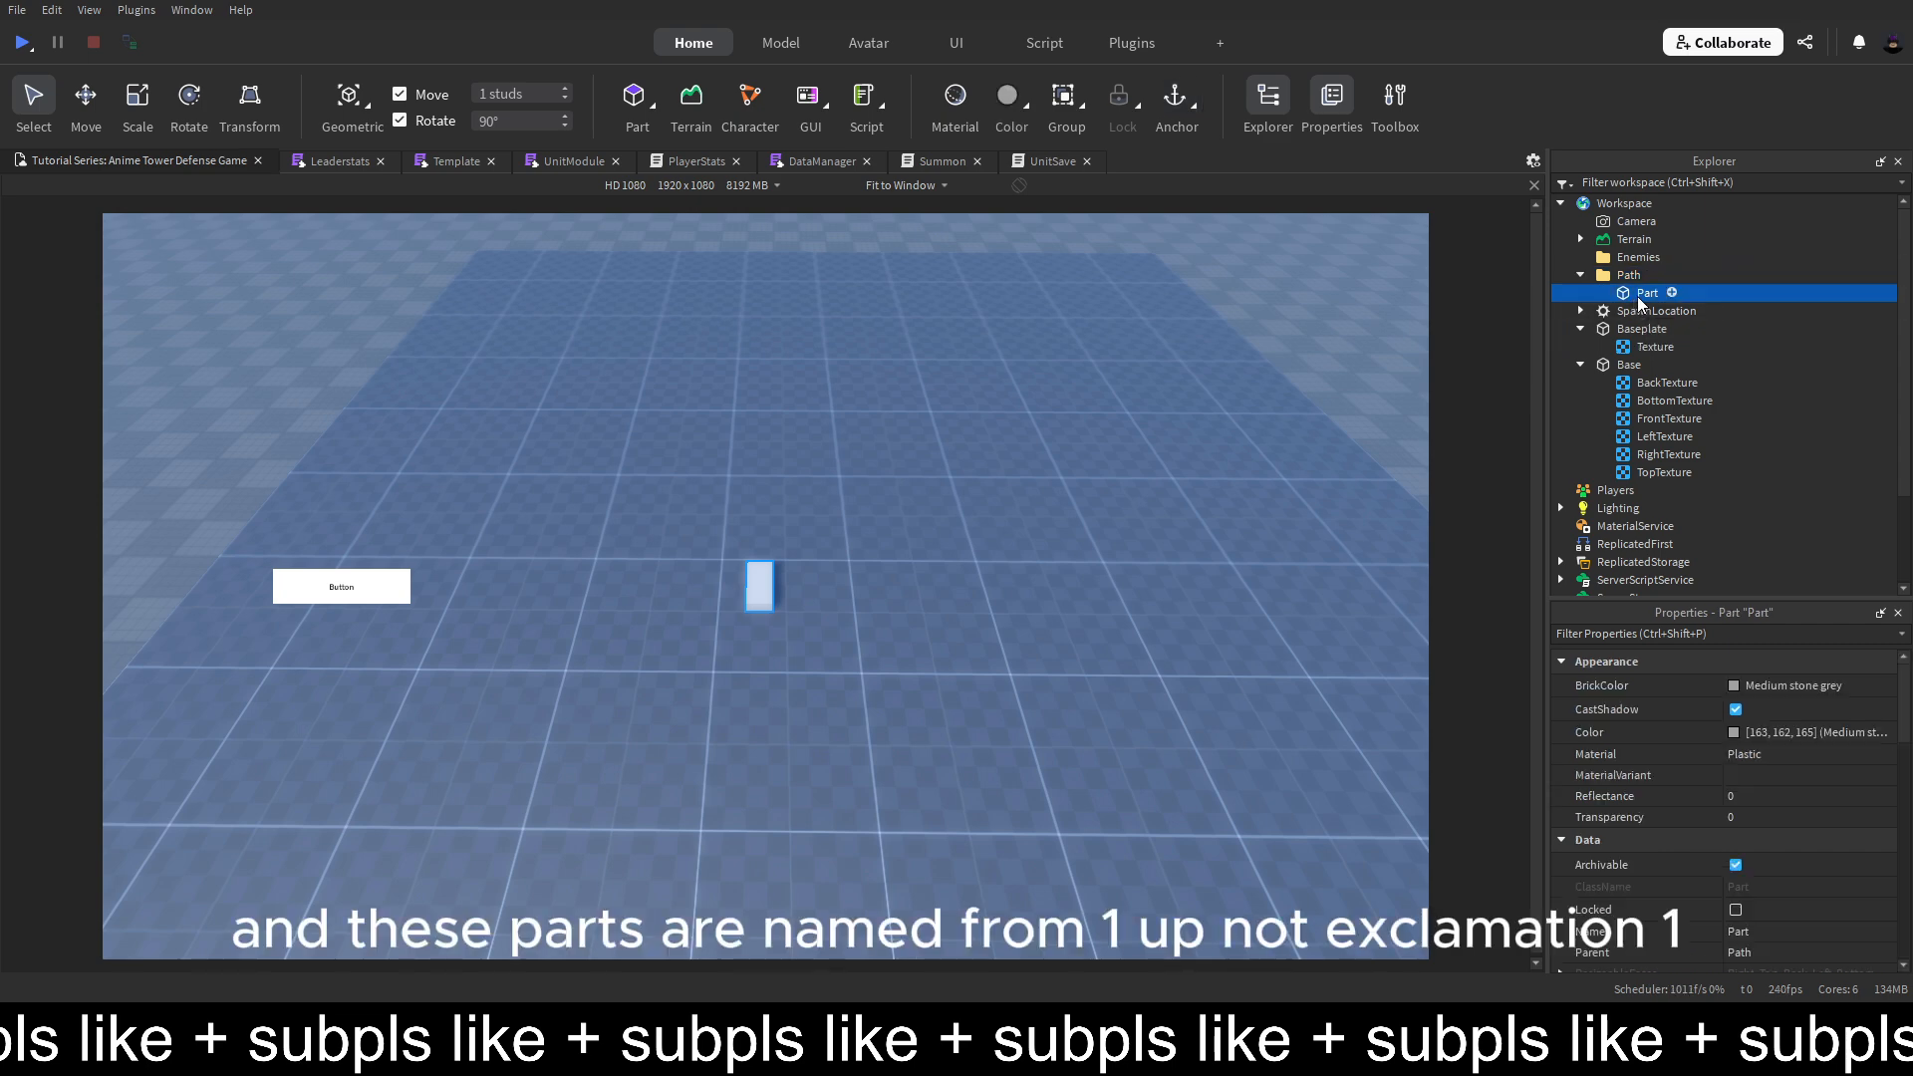
{"action": "key", "text": "F2"}
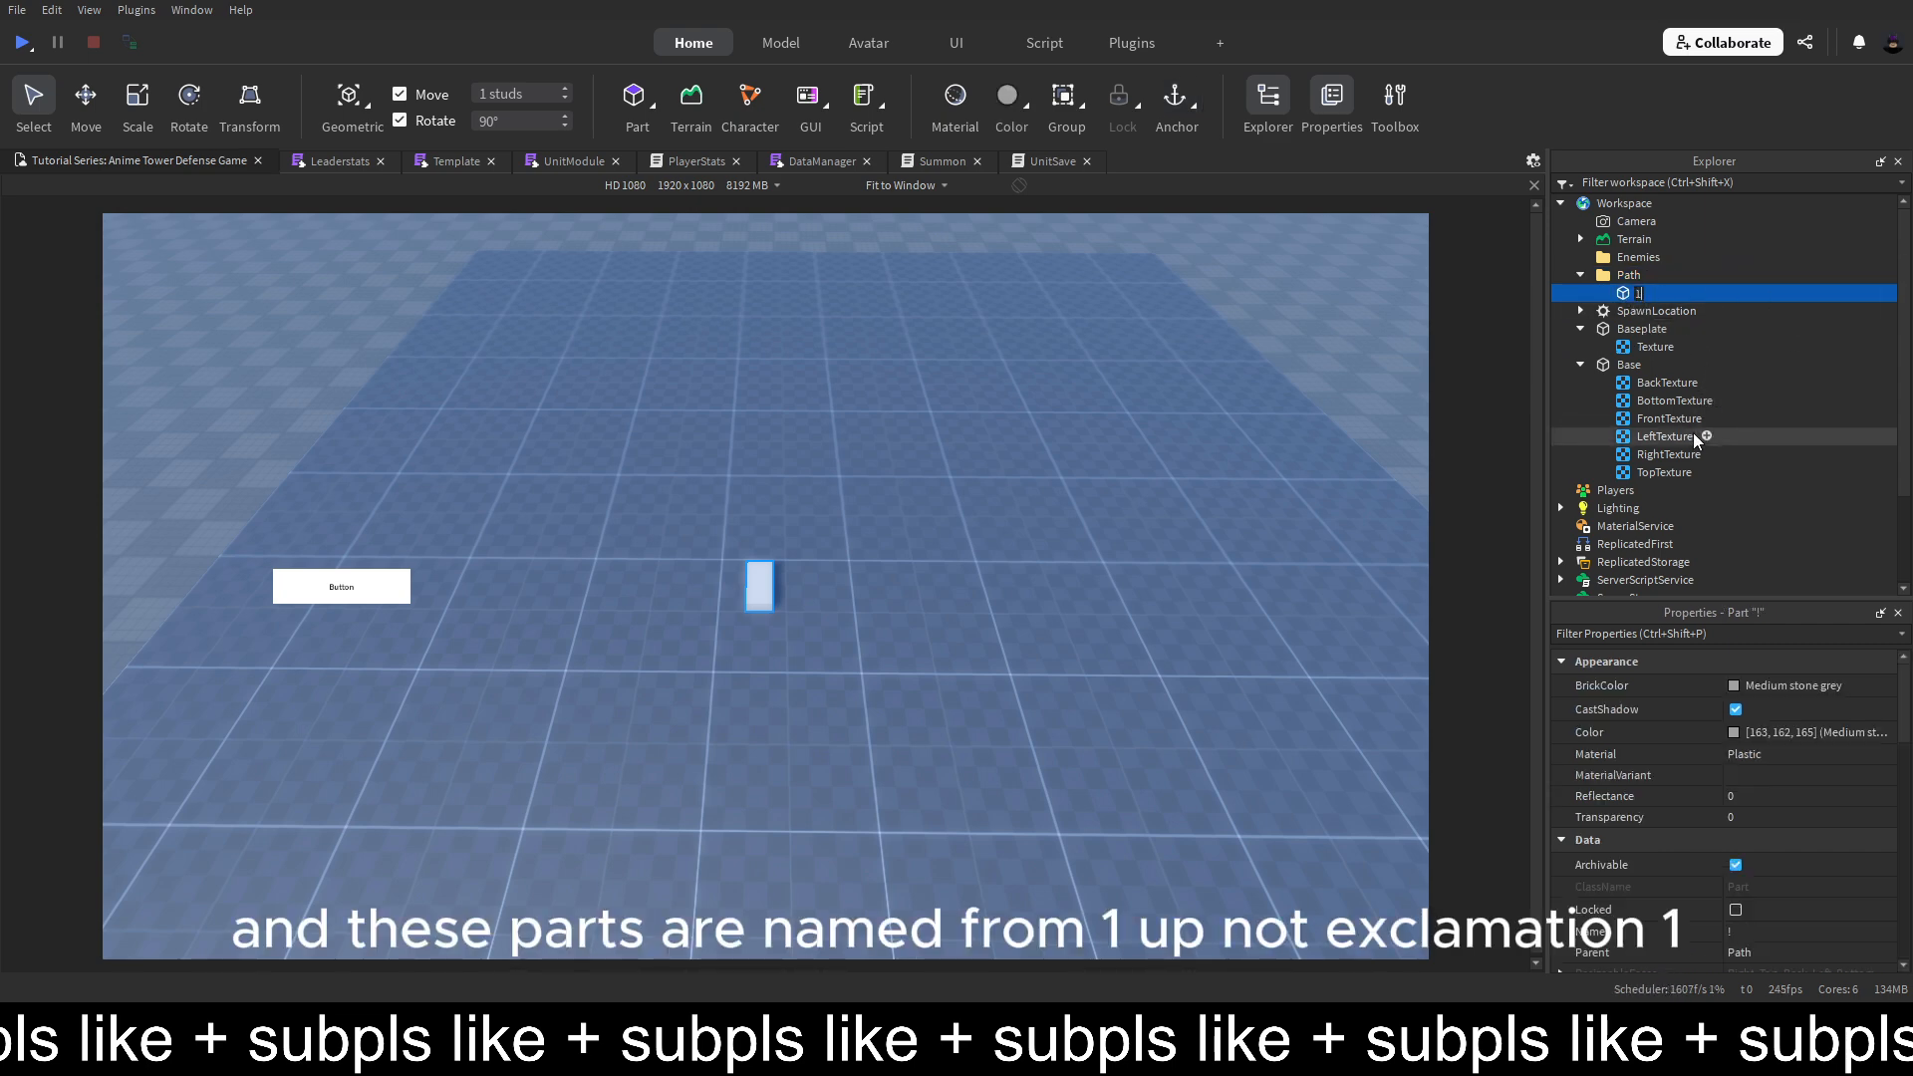
Set the size of path part 1 to 1, 1, 1 and place it near the base's corner at about 29.5, 0.6, -40.5
{"action": "scroll", "coordinate": [1791, 757], "scroll_direction": "down", "scroll_amount": 8}
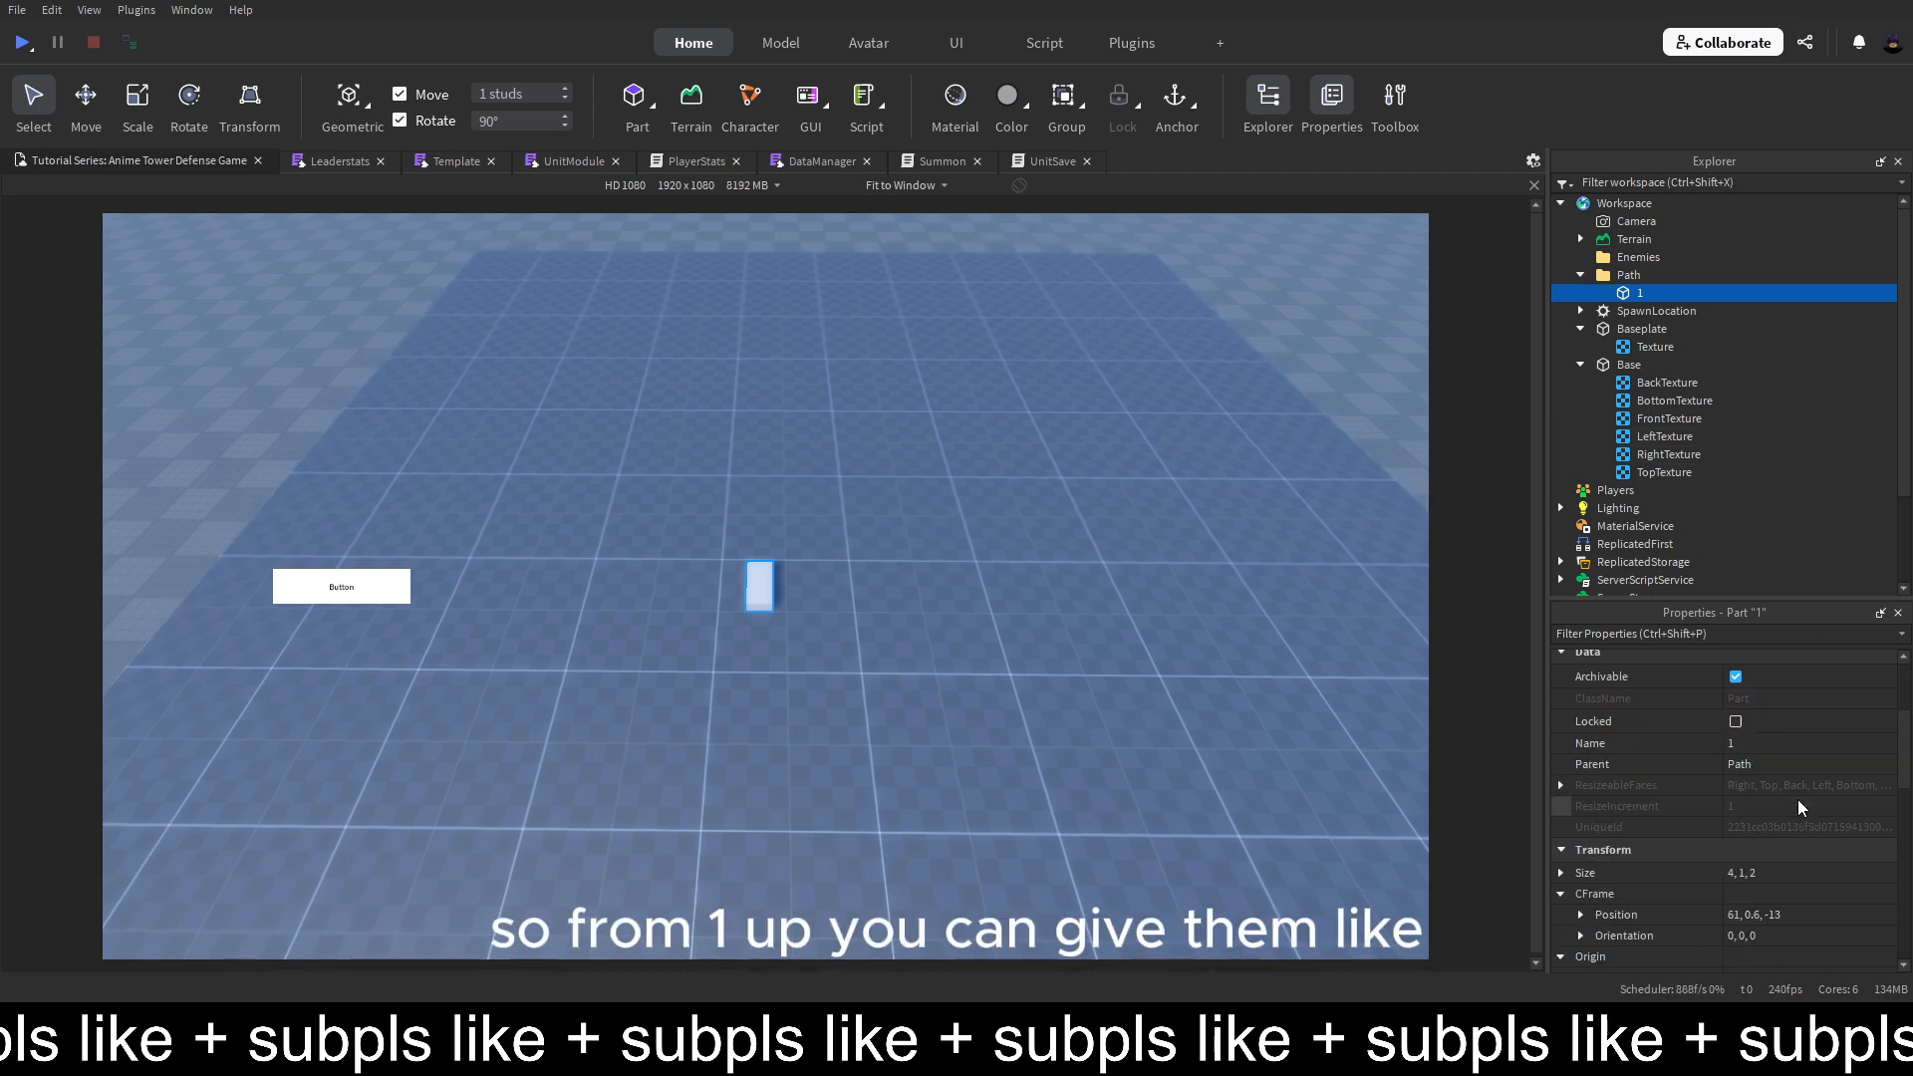
{"action": "scroll", "coordinate": [1791, 758], "scroll_direction": "up", "scroll_amount": 2}
{"action": "left_click", "coordinate": [1778, 686]}
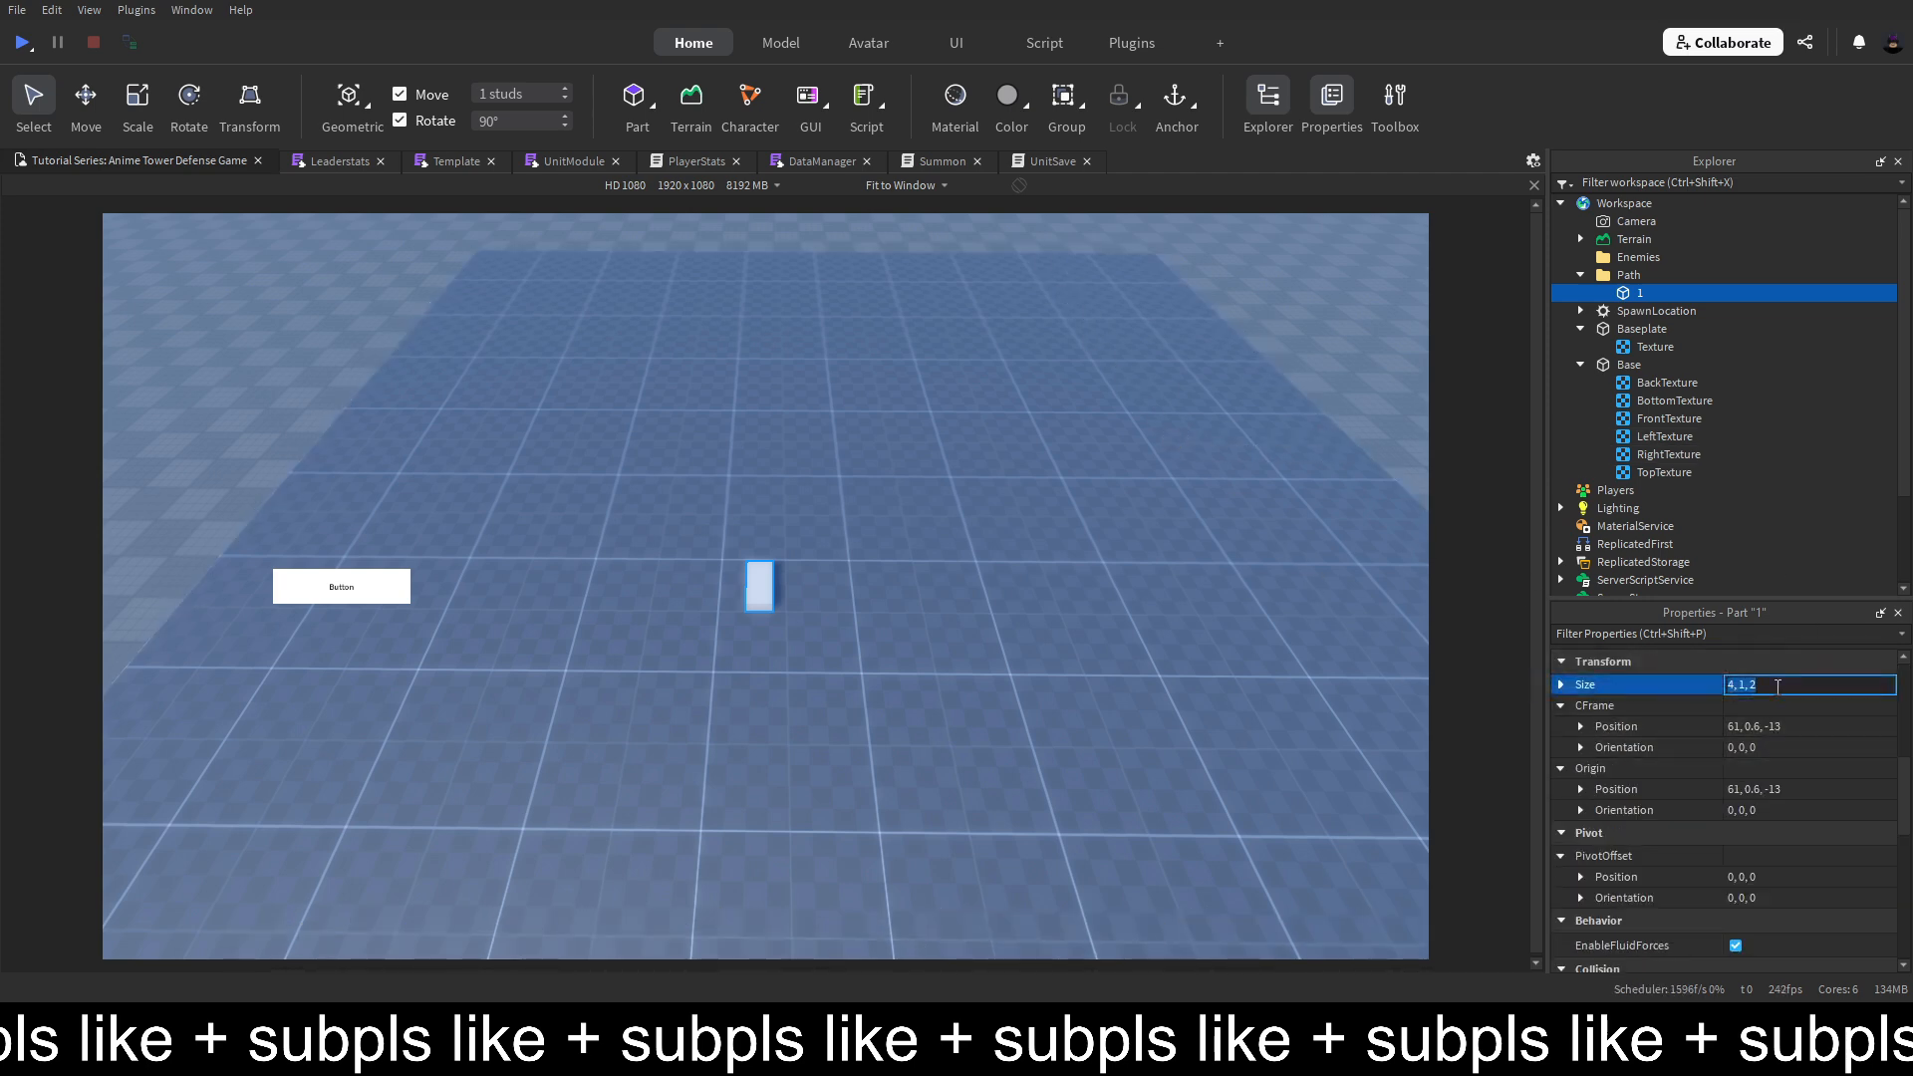
{"action": "type", "text": "1, 1, 1"}
{"action": "key", "text": "Return"}
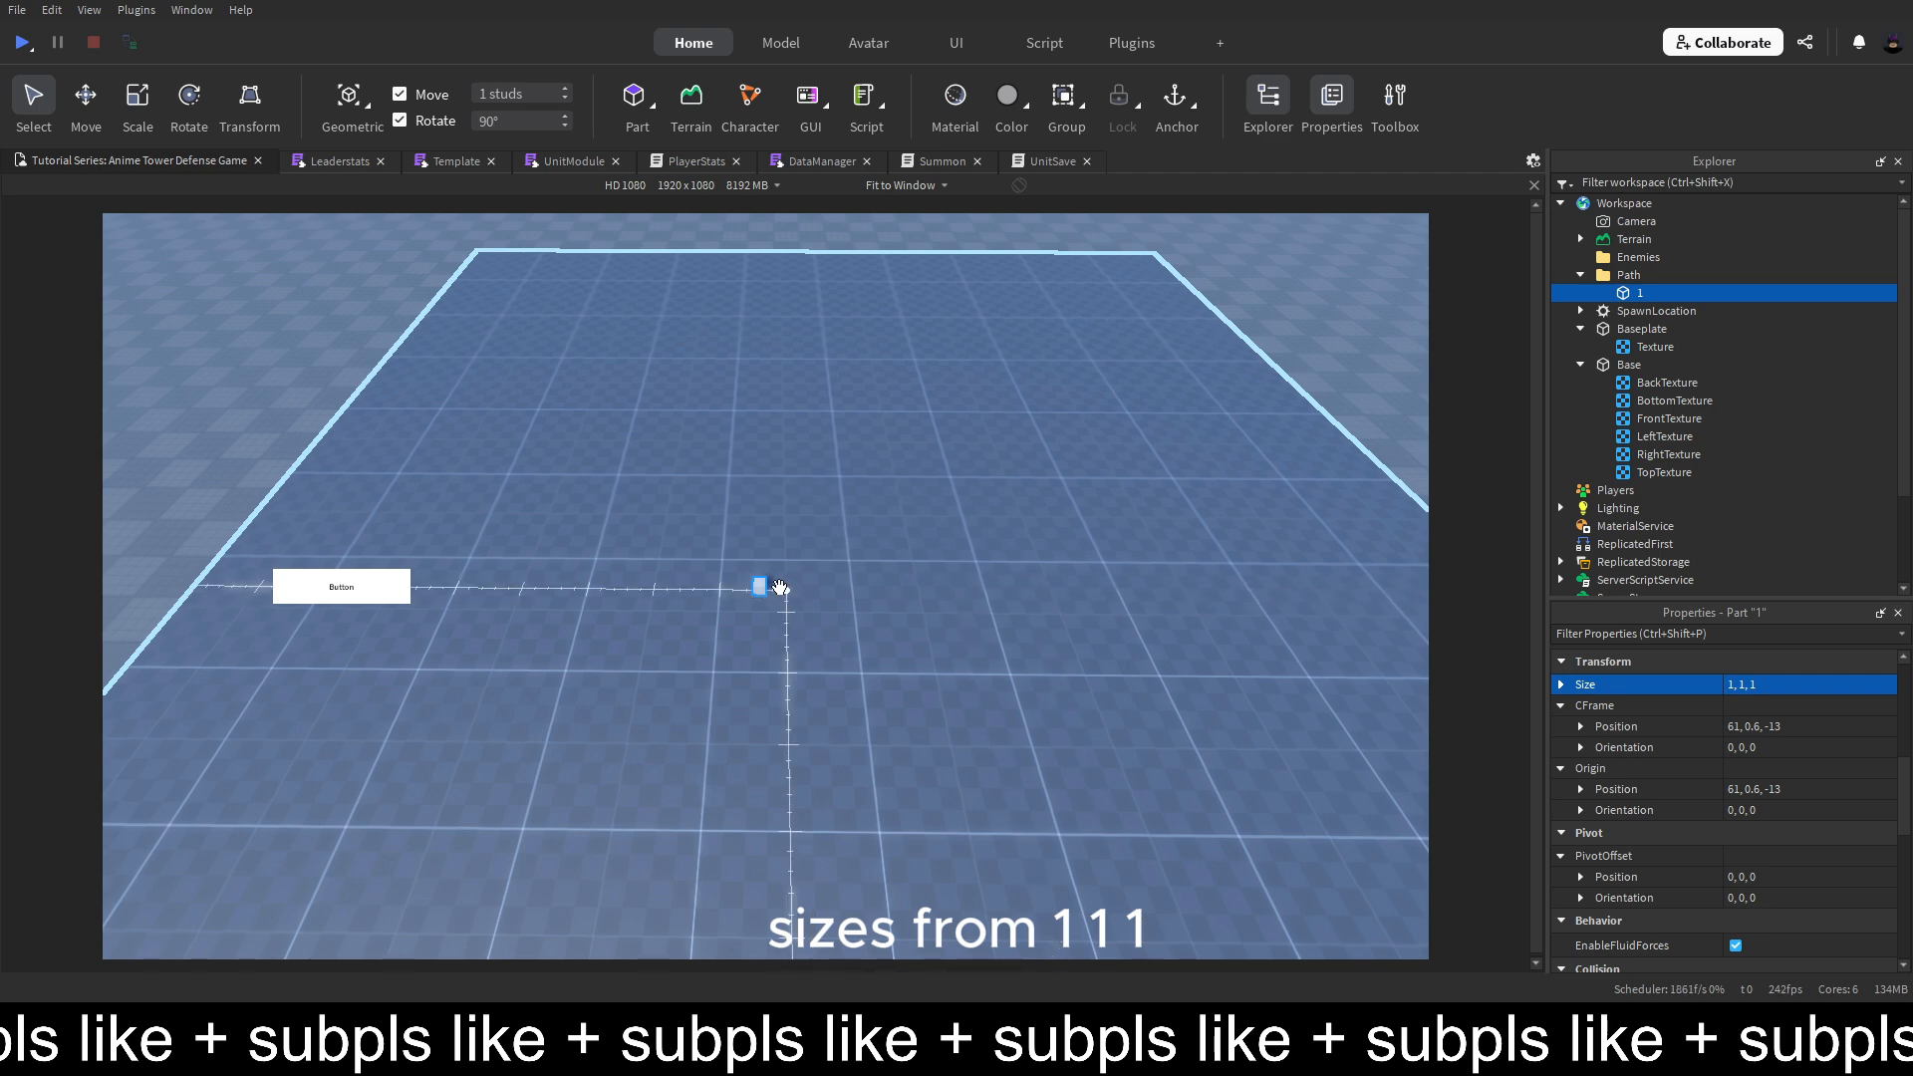
{"action": "left_click_drag", "start_coordinate": [761, 585], "coordinate": [803, 641]}
{"action": "scroll", "coordinate": [818, 593], "scroll_direction": "up", "scroll_amount": 3}
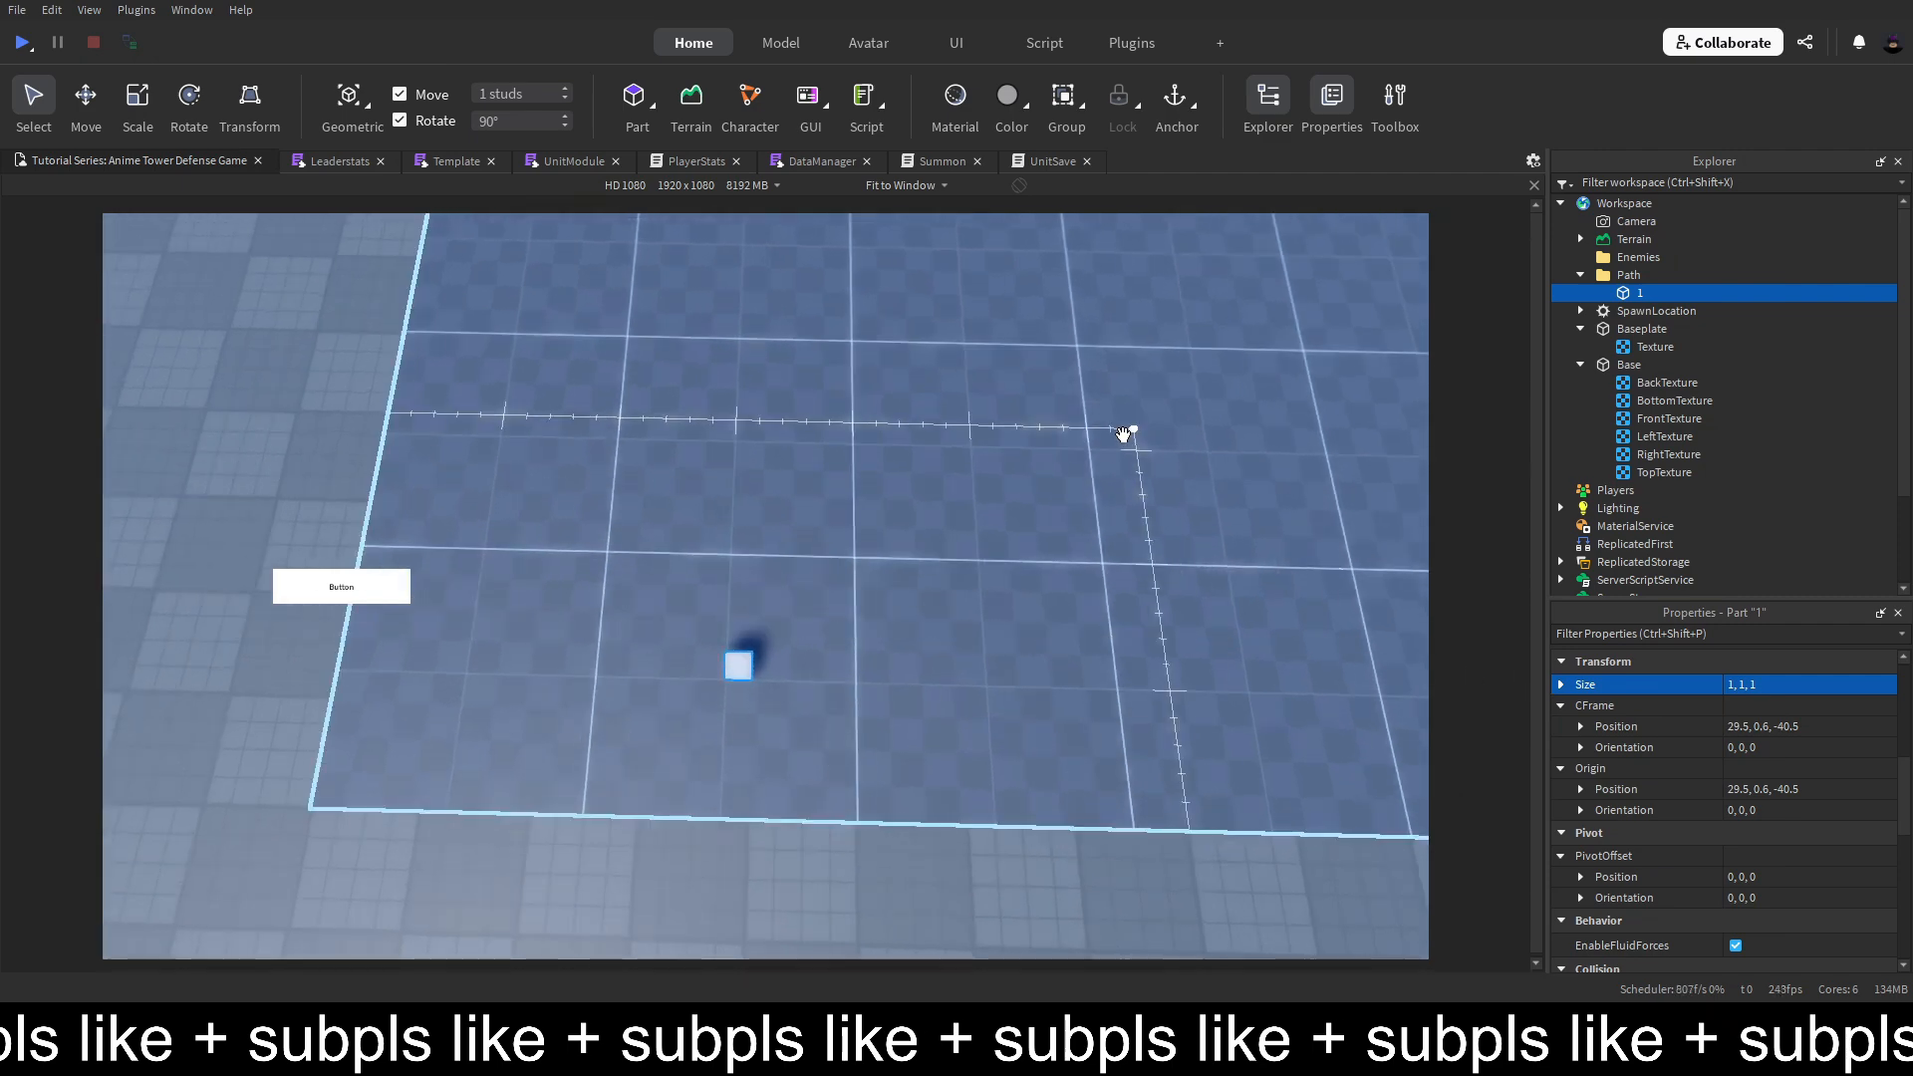
Make path part 1 anchored and turn off its collisions
{"action": "scroll", "coordinate": [1096, 444], "scroll_direction": "down", "scroll_amount": 2}
{"action": "key", "text": "f"}
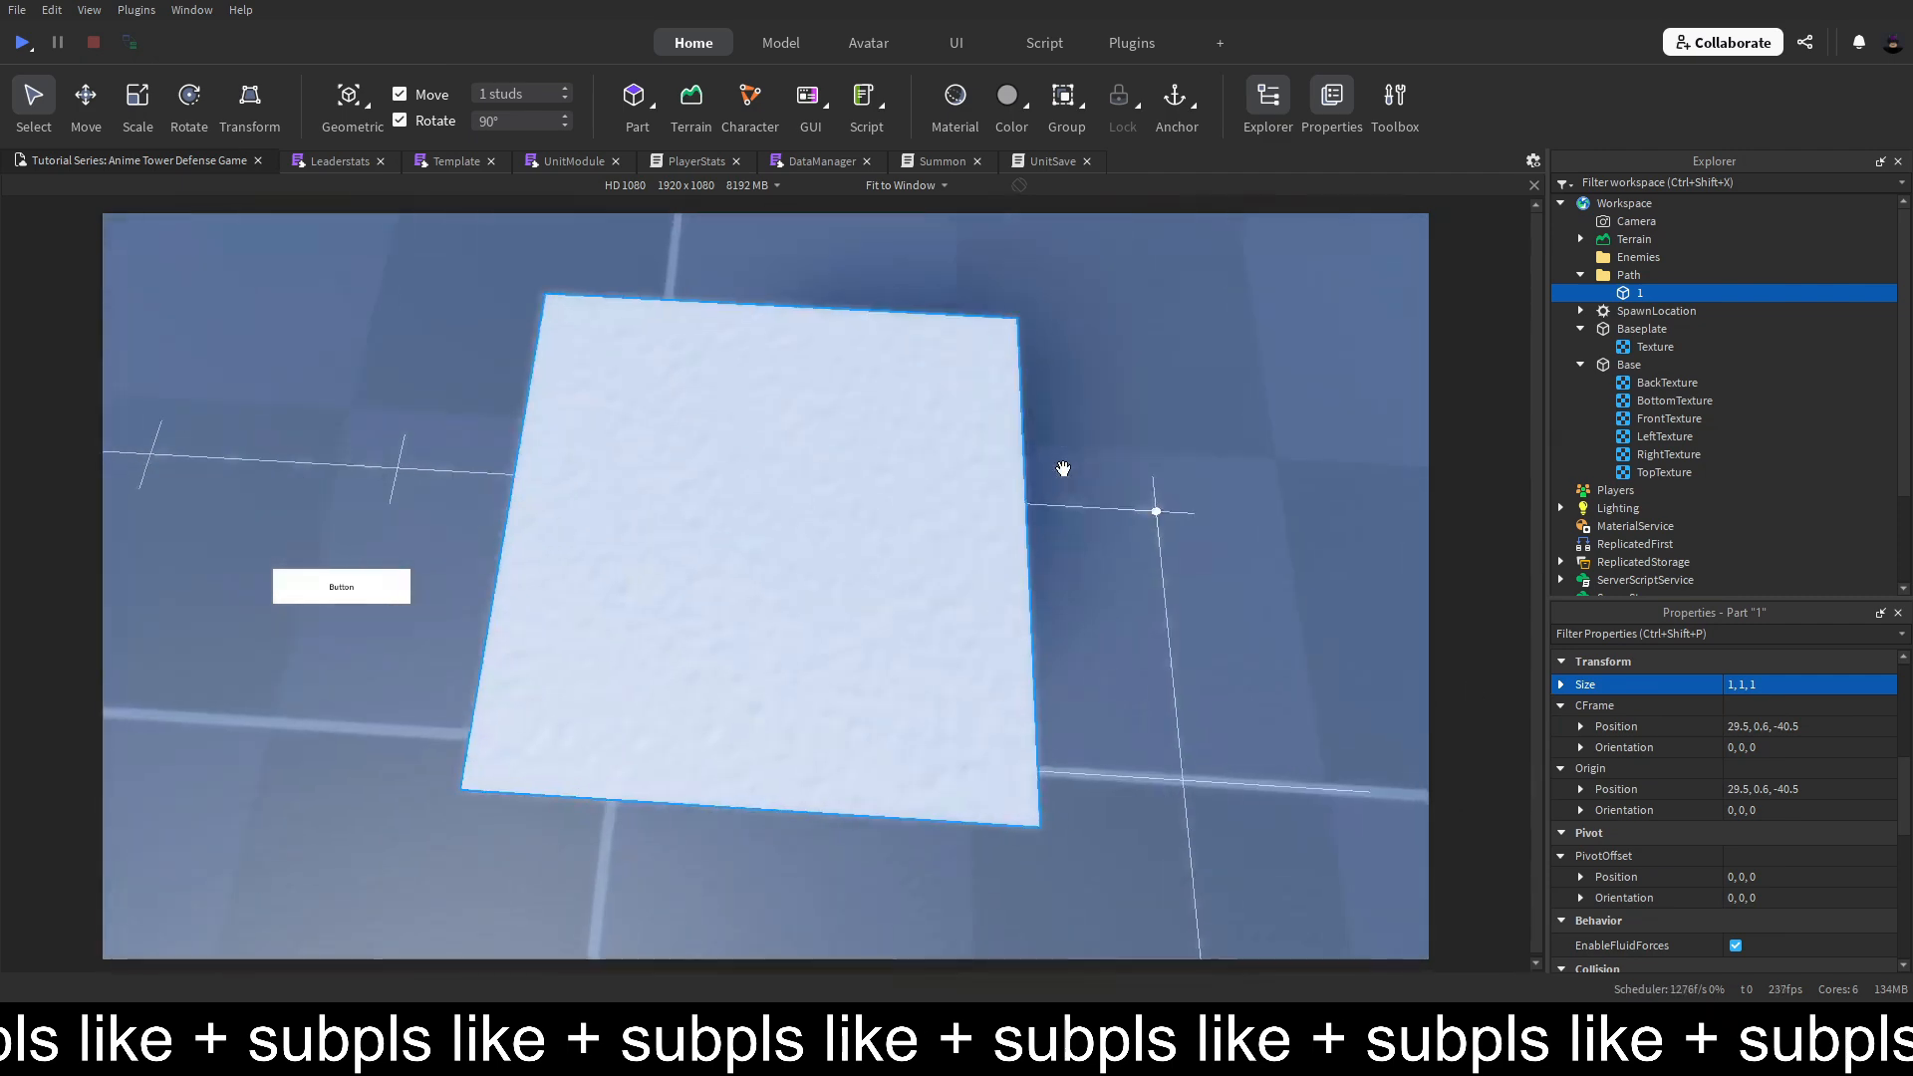
{"action": "right_click_drag", "start_coordinate": [1063, 470], "coordinate": [1059, 465]}
{"action": "scroll", "coordinate": [1063, 469], "scroll_direction": "down", "scroll_amount": 5}
{"action": "scroll", "coordinate": [1063, 470], "scroll_direction": "down", "scroll_amount": 3}
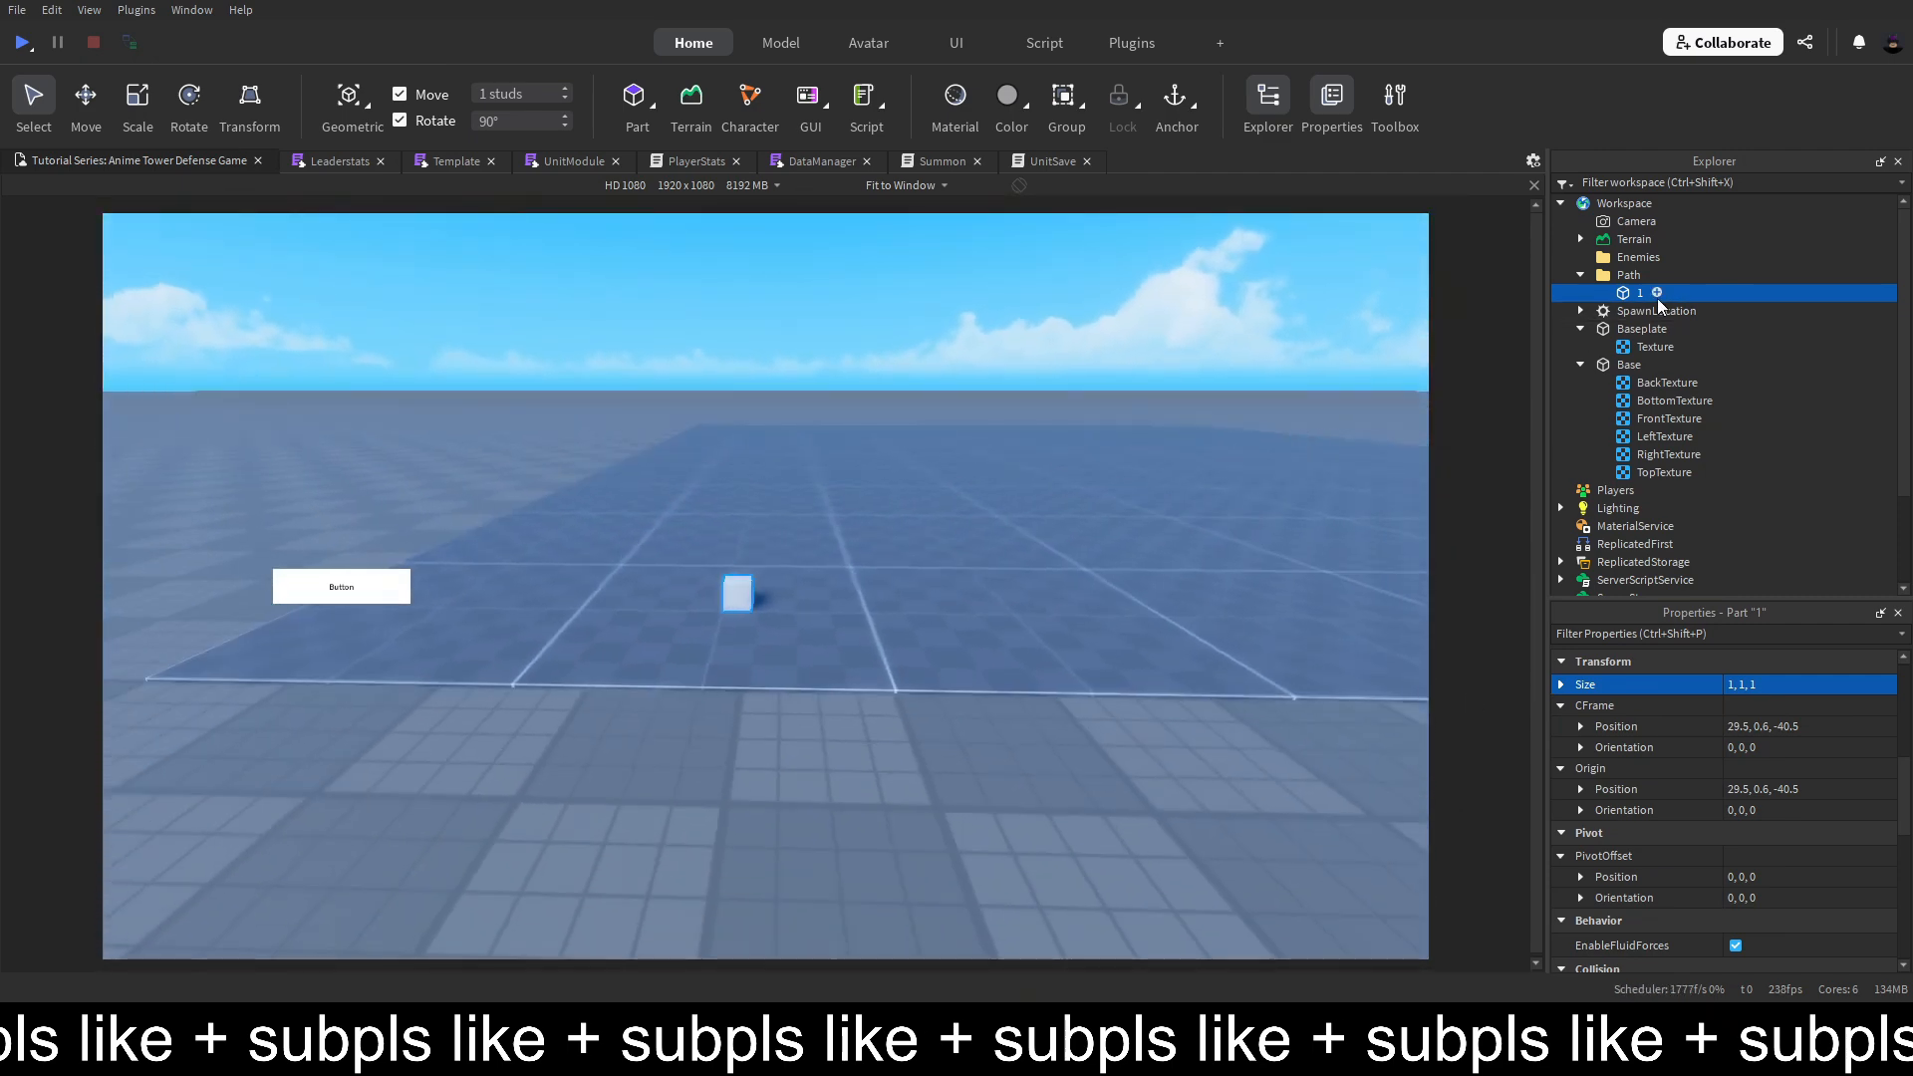
{"action": "scroll", "coordinate": [1734, 817], "scroll_direction": "down", "scroll_amount": 5}
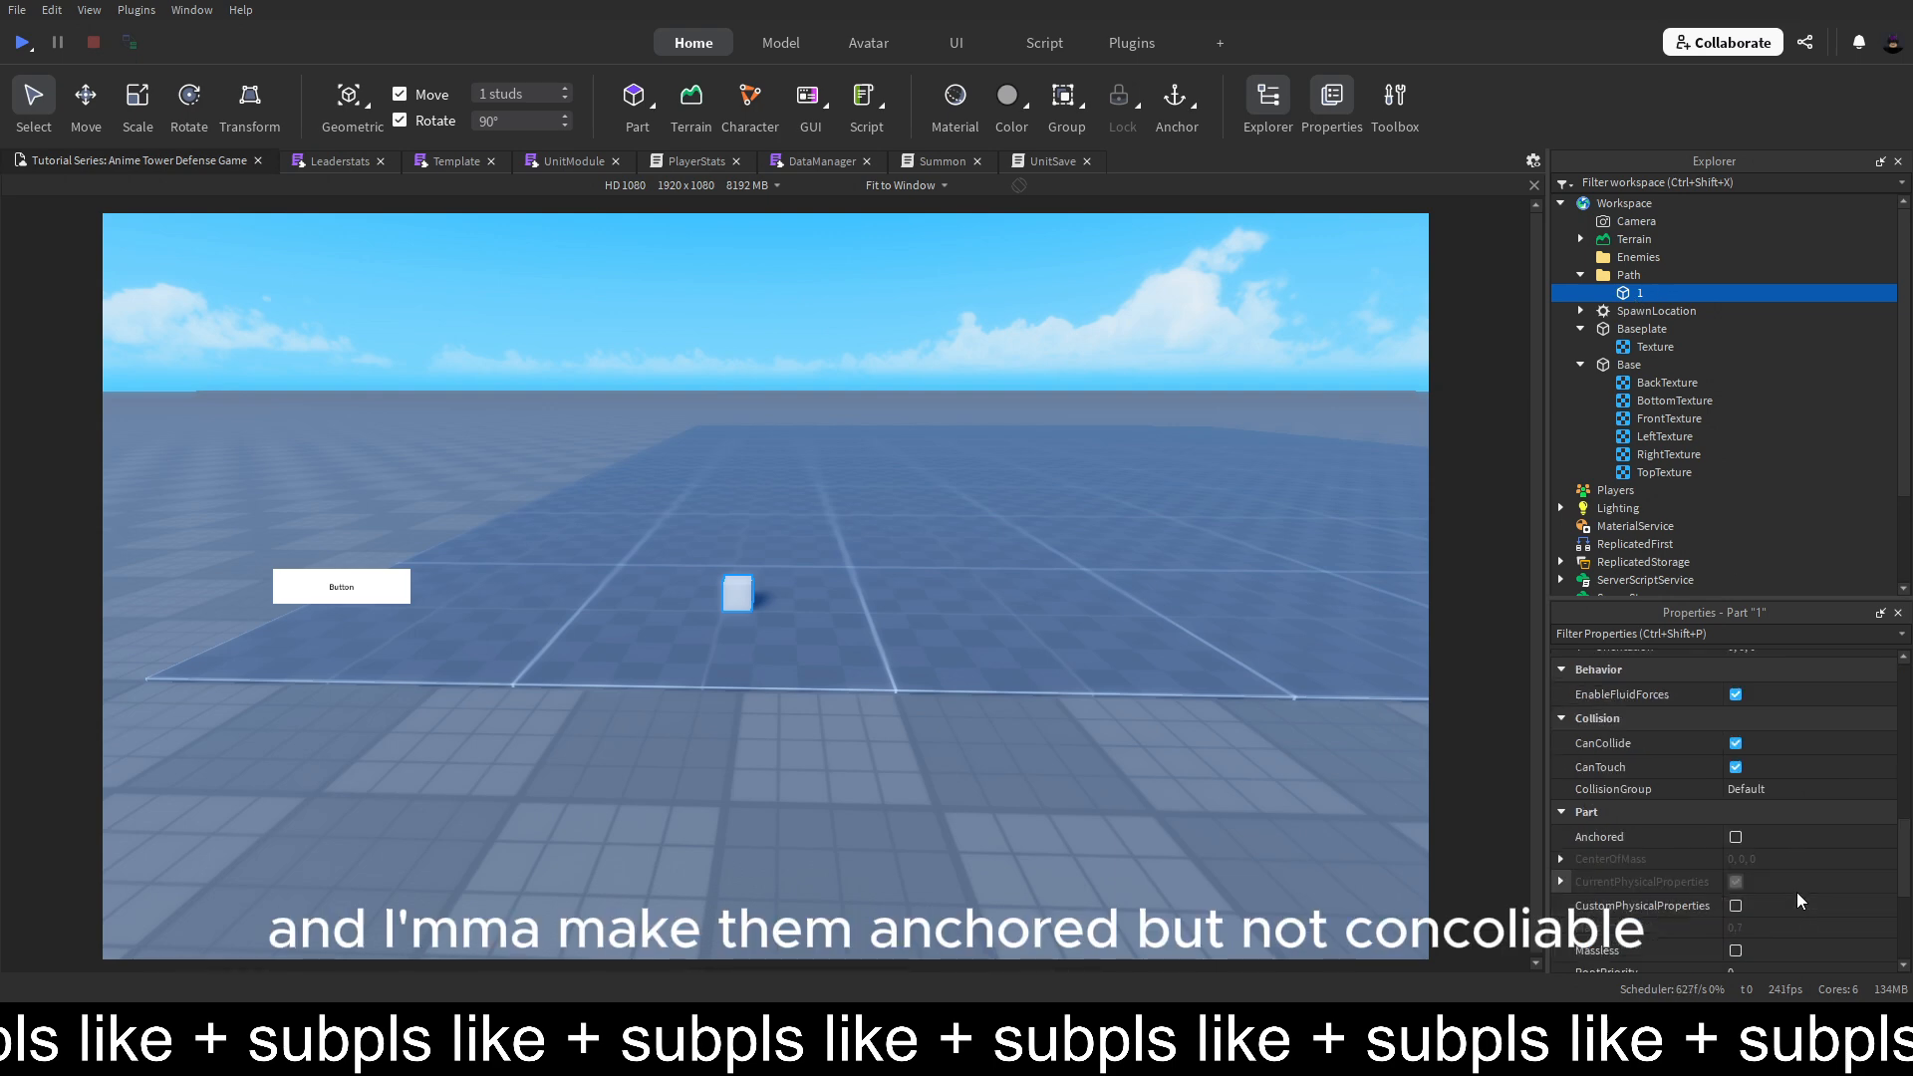
{"action": "left_click", "coordinate": [1736, 837]}
{"action": "left_click", "coordinate": [1736, 743]}
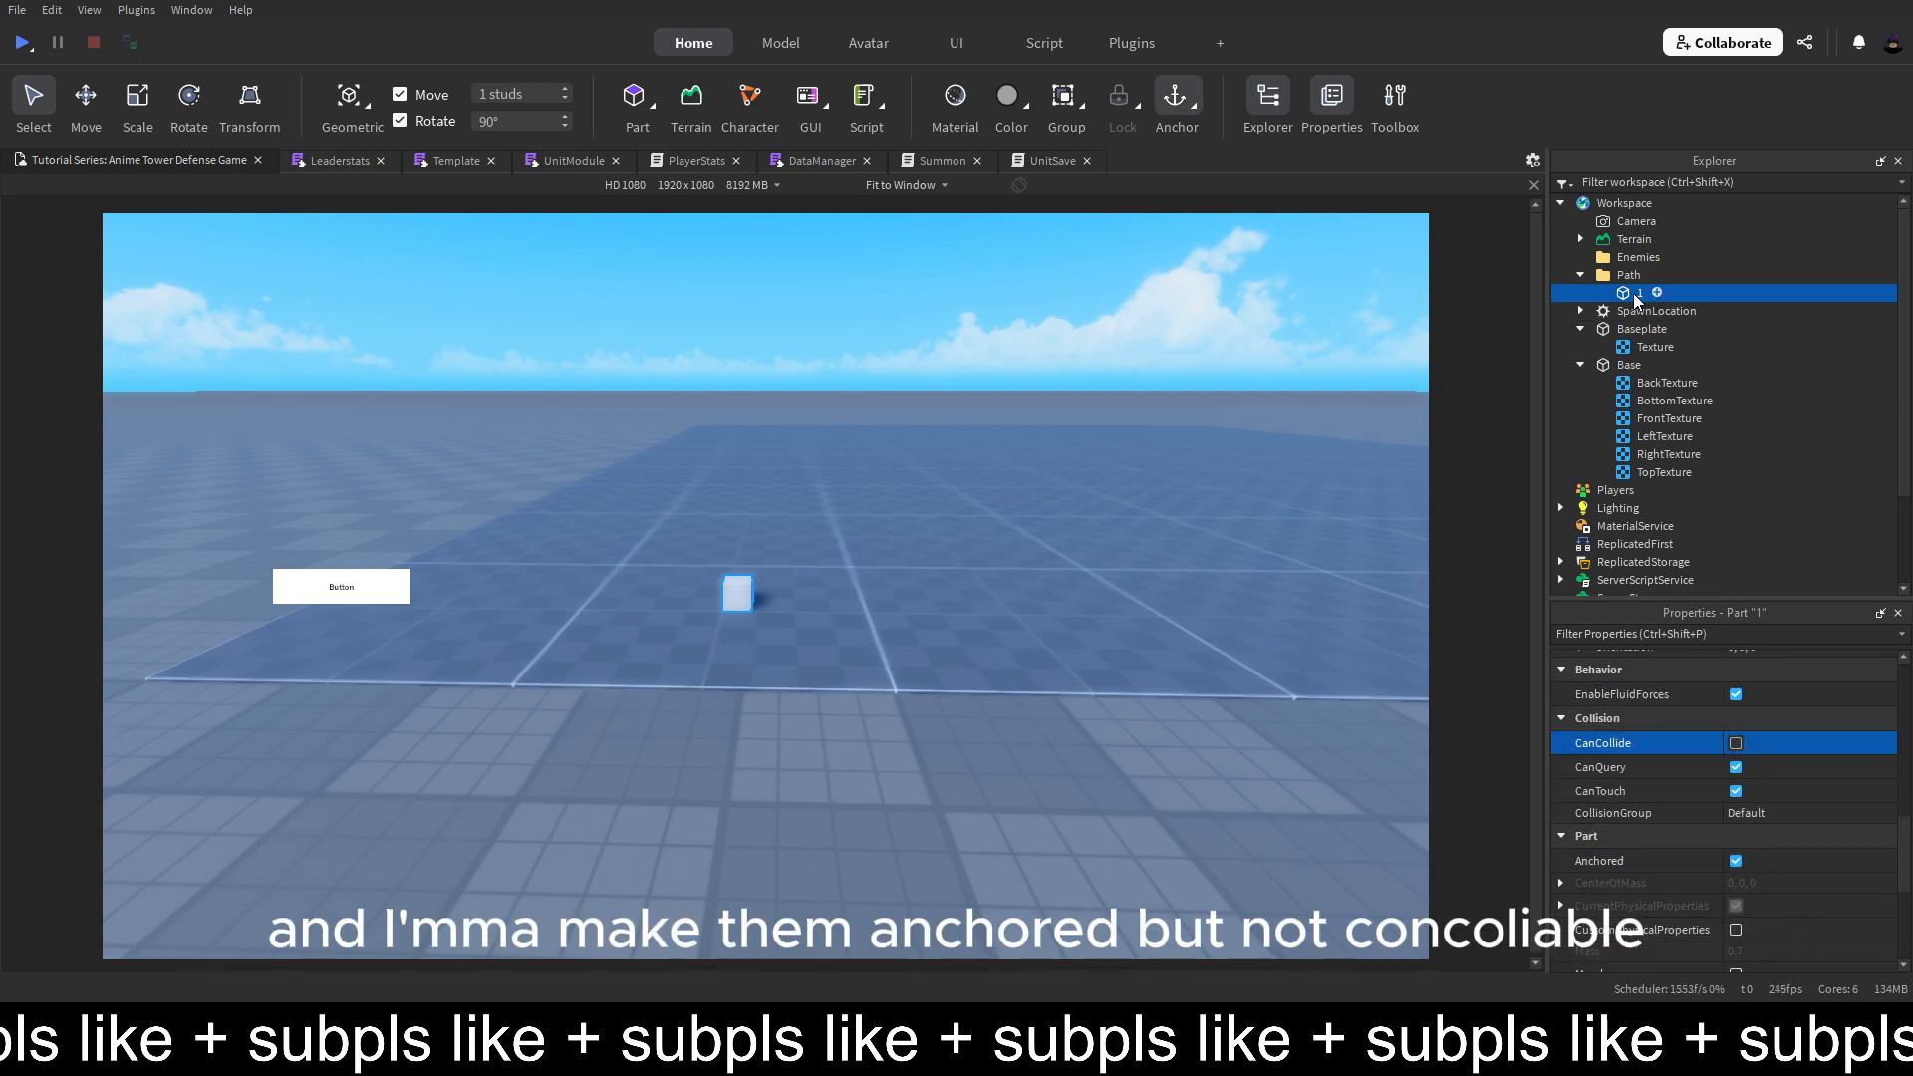
Duplicate path part 1, move the copy 24 studs to 29.5, 0.6, -16.5 and name it 2
{"action": "key", "text": "ctrl+d"}
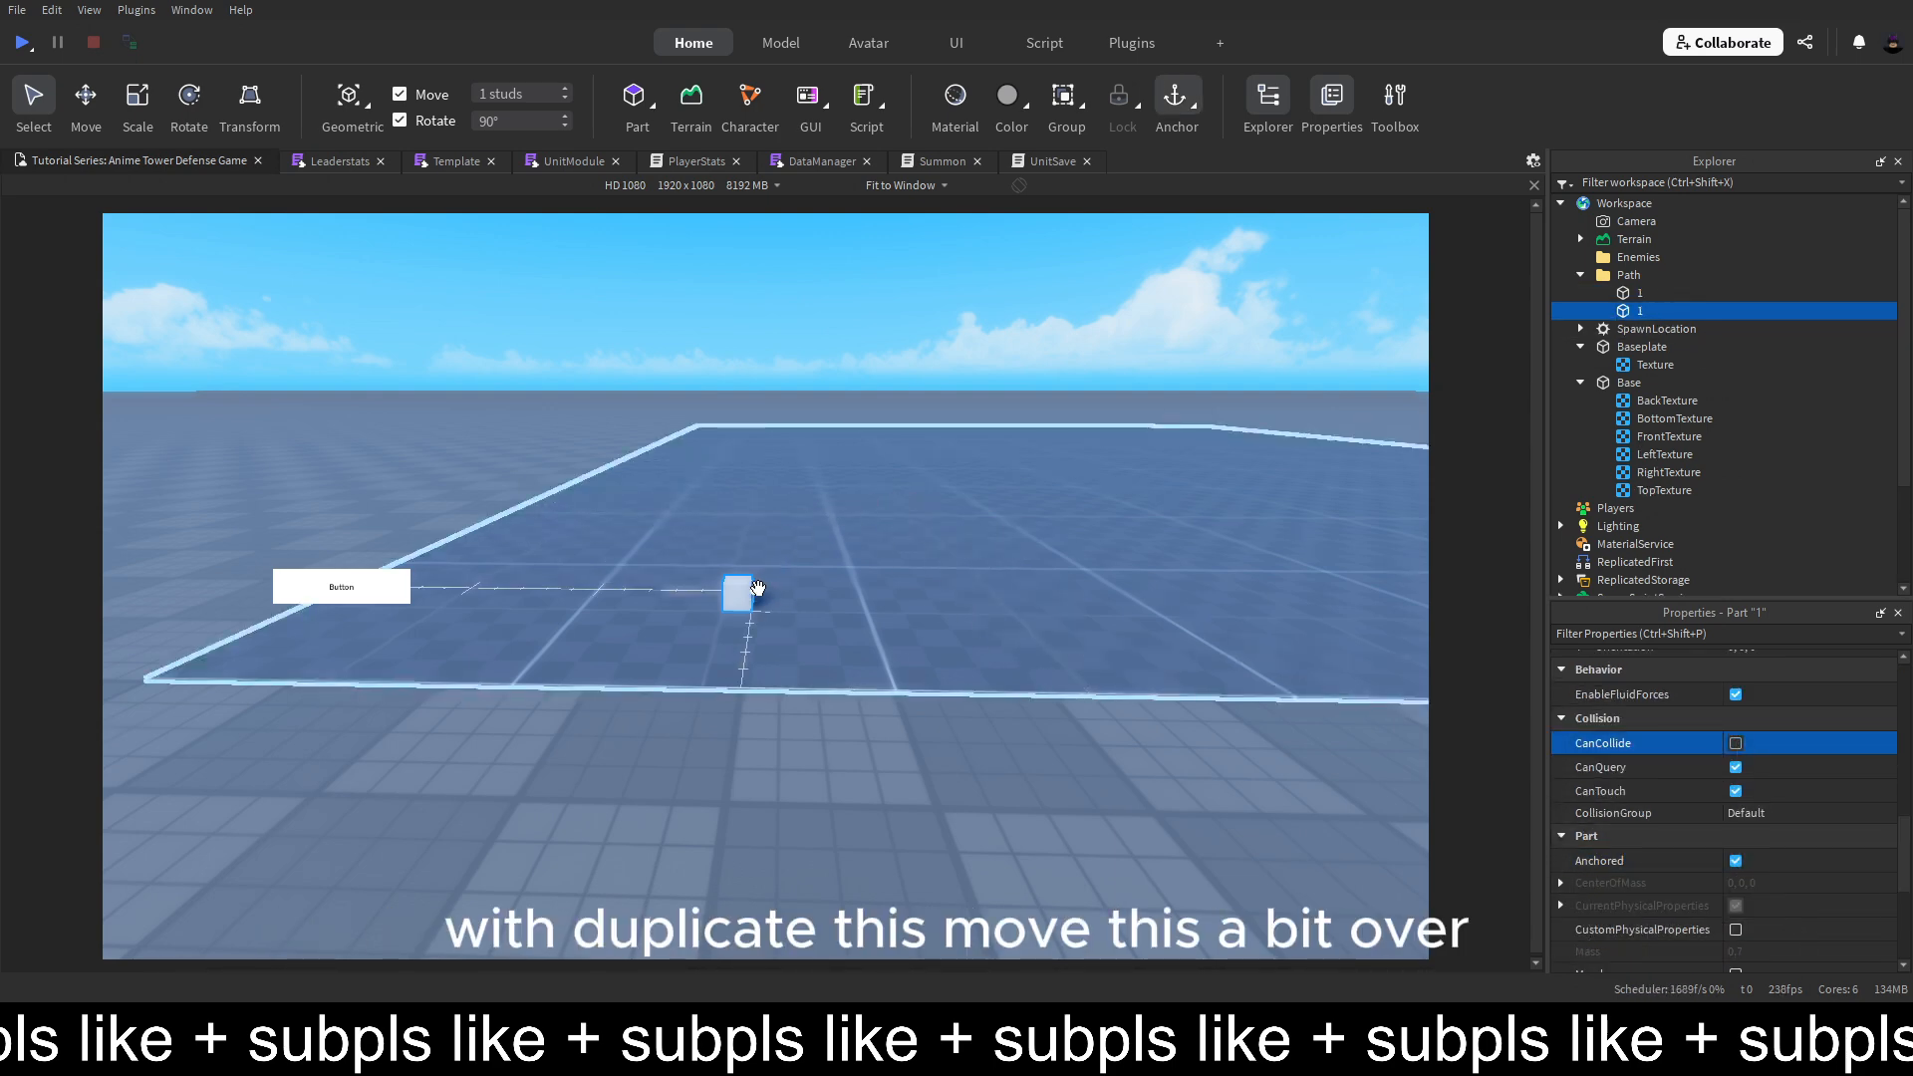
{"action": "left_click", "coordinate": [99, 110]}
{"action": "left_click_drag", "start_coordinate": [837, 596], "coordinate": [977, 602]}
{"action": "scroll", "coordinate": [1756, 767], "scroll_direction": "up", "scroll_amount": 3}
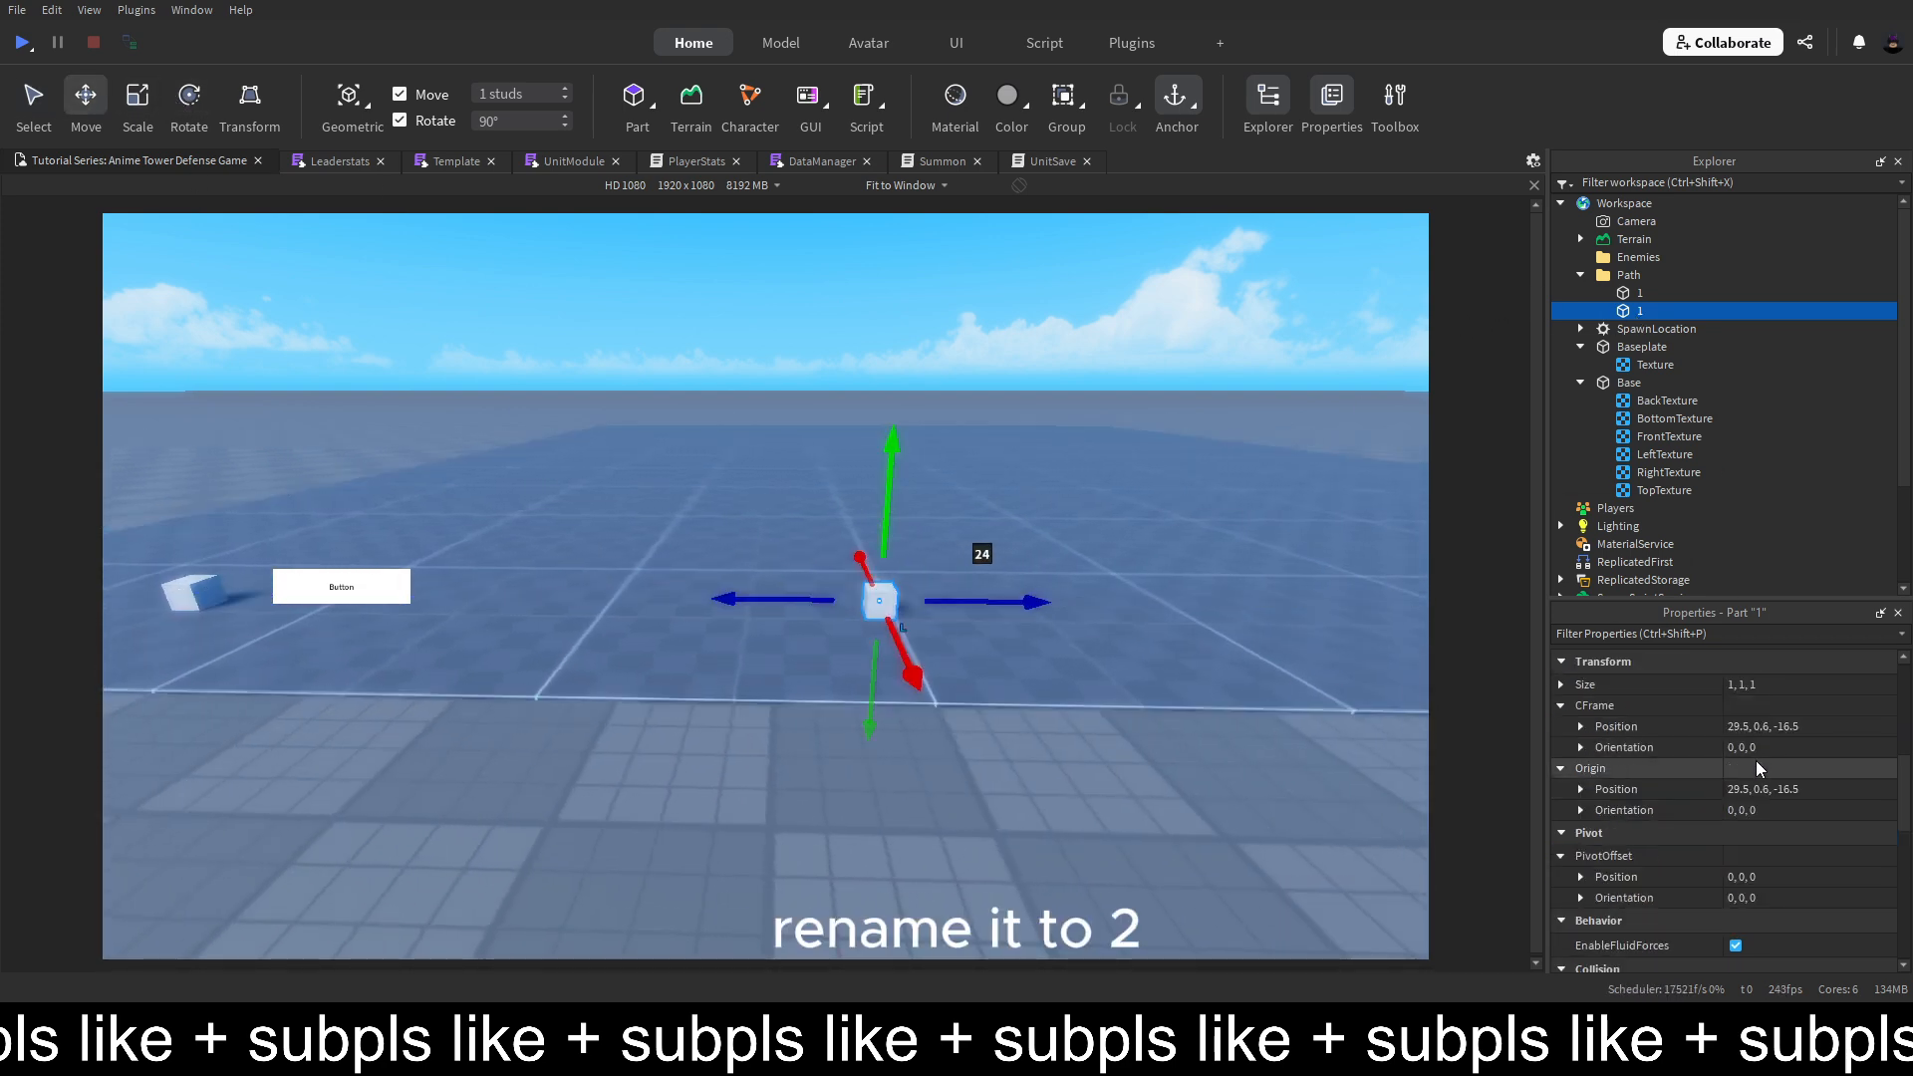
{"action": "scroll", "coordinate": [1756, 766], "scroll_direction": "up", "scroll_amount": 9}
{"action": "left_click", "coordinate": [1757, 741]}
{"action": "type", "text": "2"}
{"action": "key", "text": "Return"}
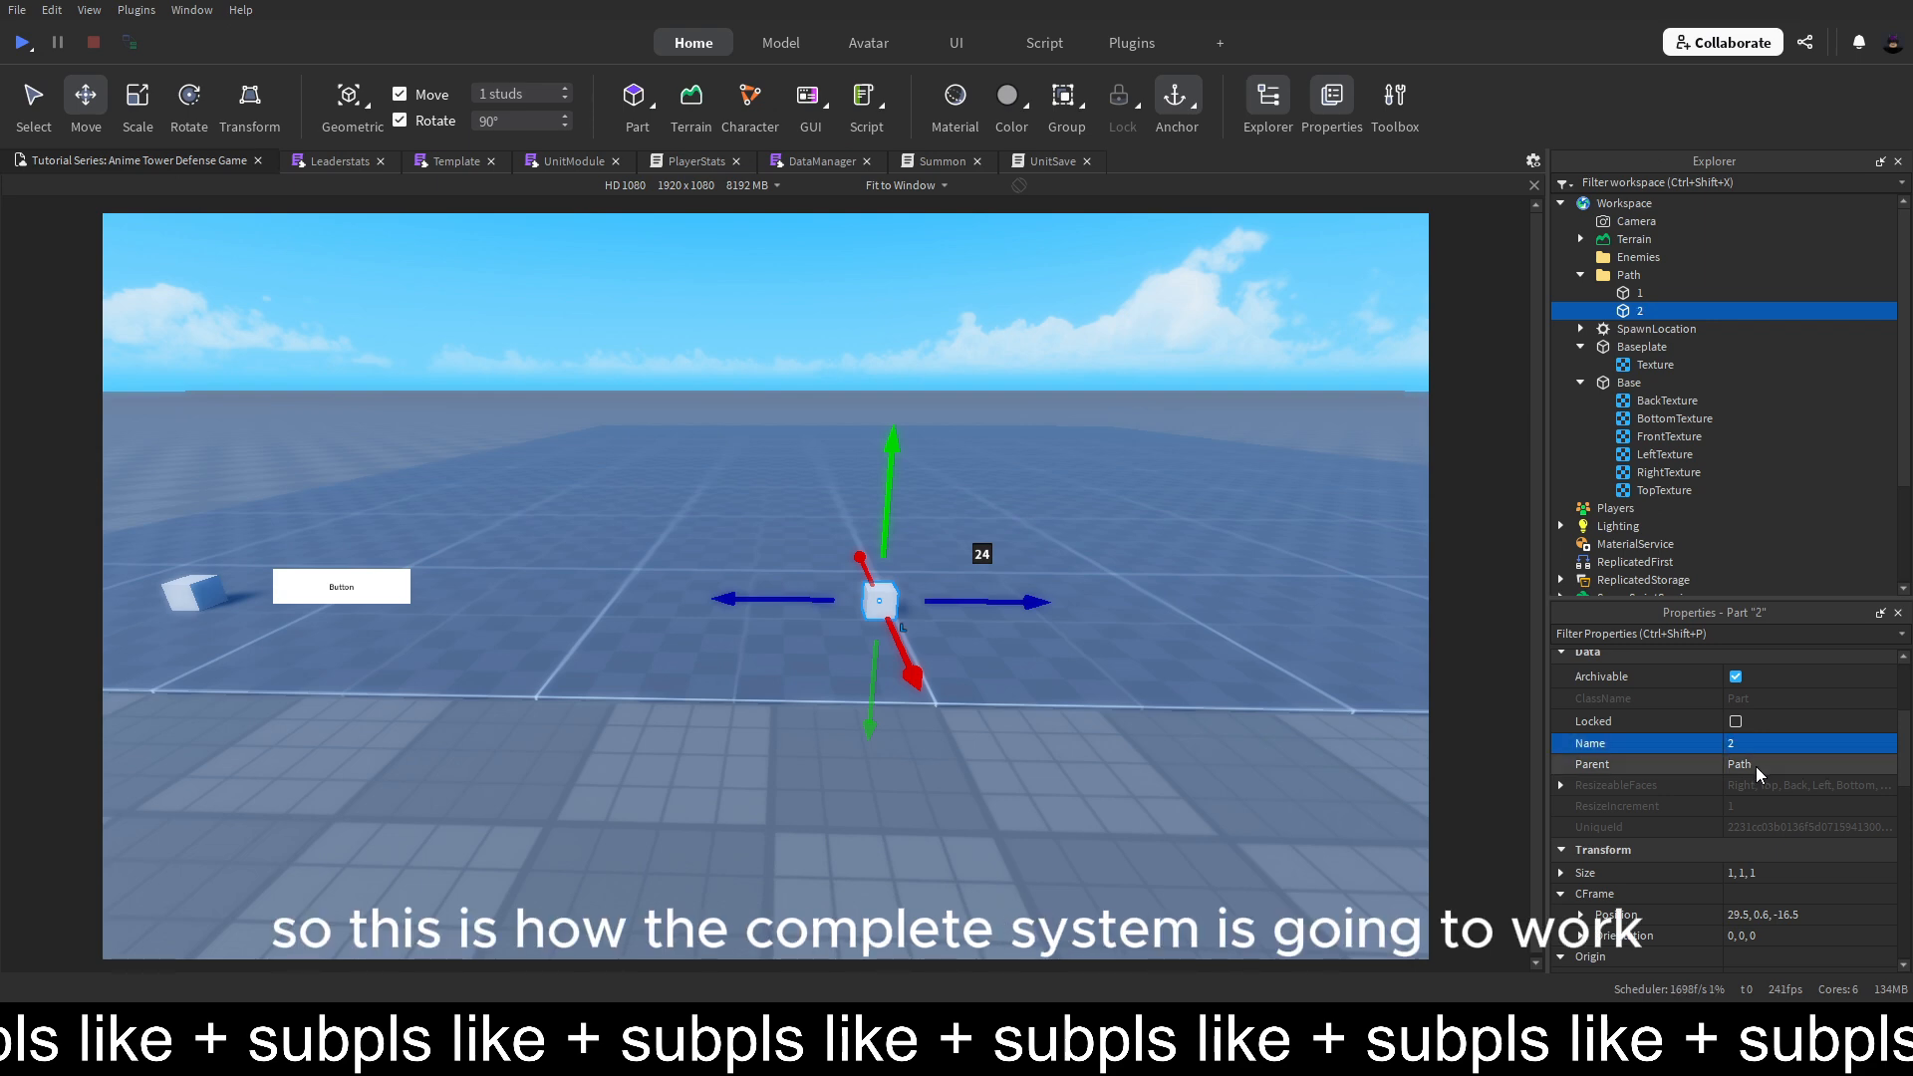
Duplicate path part 2, move the copy 34 studs to 63.5, 0.6, -16.5 and name it 3
{"action": "right_click_drag", "start_coordinate": [1027, 715], "coordinate": [886, 693]}
{"action": "left_click_drag", "start_coordinate": [717, 594], "coordinate": [658, 584]}
{"action": "key", "text": "ctrl+d"}
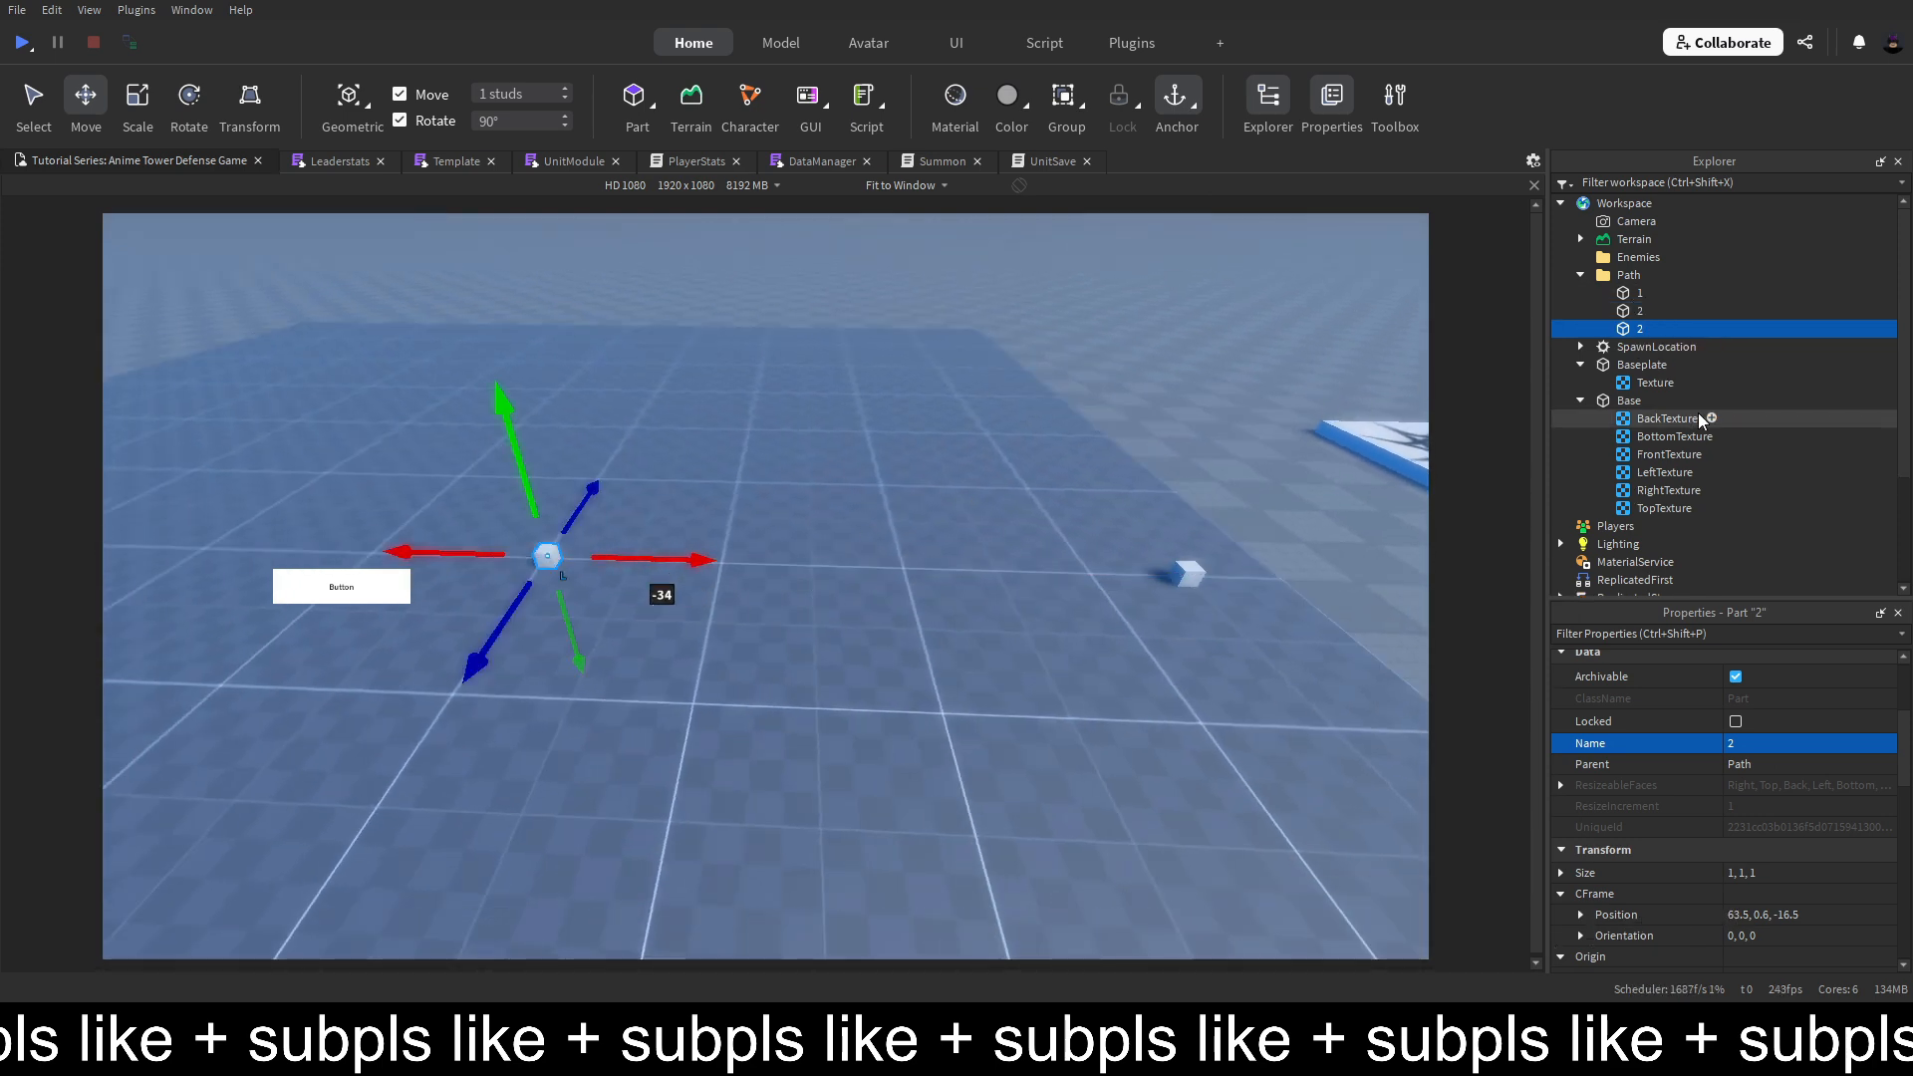
{"action": "right_click_drag", "start_coordinate": [773, 538], "coordinate": [787, 540]}
Duplicate path part 3, move the copy to about 69.5, 0.6, -20.5 and name it 4
{"action": "key", "text": "ctrl+d"}
{"action": "left_click_drag", "start_coordinate": [630, 556], "coordinate": [720, 565]}
{"action": "key", "text": "a"}
{"action": "left_click_drag", "start_coordinate": [563, 608], "coordinate": [548, 639]}
{"action": "left_click_drag", "start_coordinate": [661, 588], "coordinate": [709, 588]}
{"action": "left_click_drag", "start_coordinate": [594, 635], "coordinate": [591, 649]}
{"action": "left_click", "coordinate": [1793, 744]}
{"action": "type", "text": "4"}
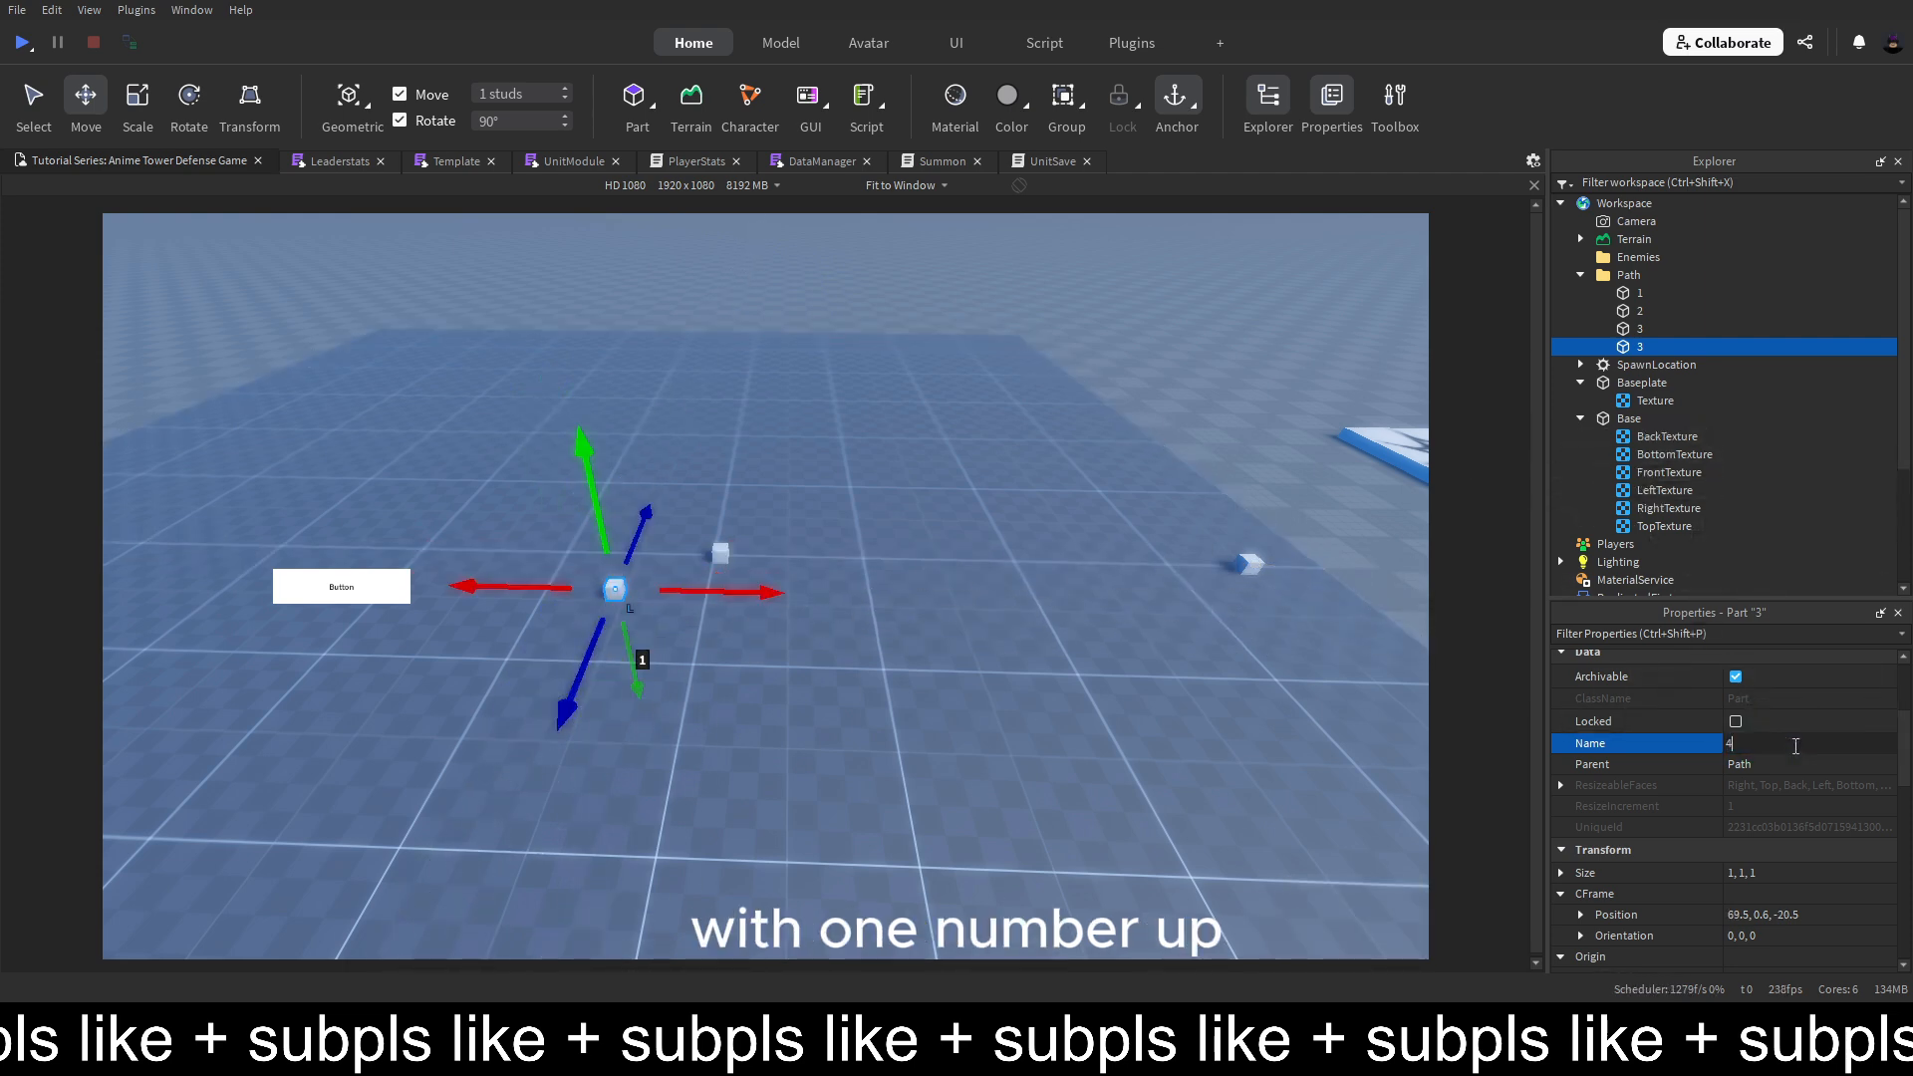
Duplicate path part 4, move the copy 15 studs to 69.5, 0.6, -35.5 and name it 5
{"action": "key", "text": "ctrl+d"}
{"action": "left_click_drag", "start_coordinate": [590, 658], "coordinate": [485, 942]}
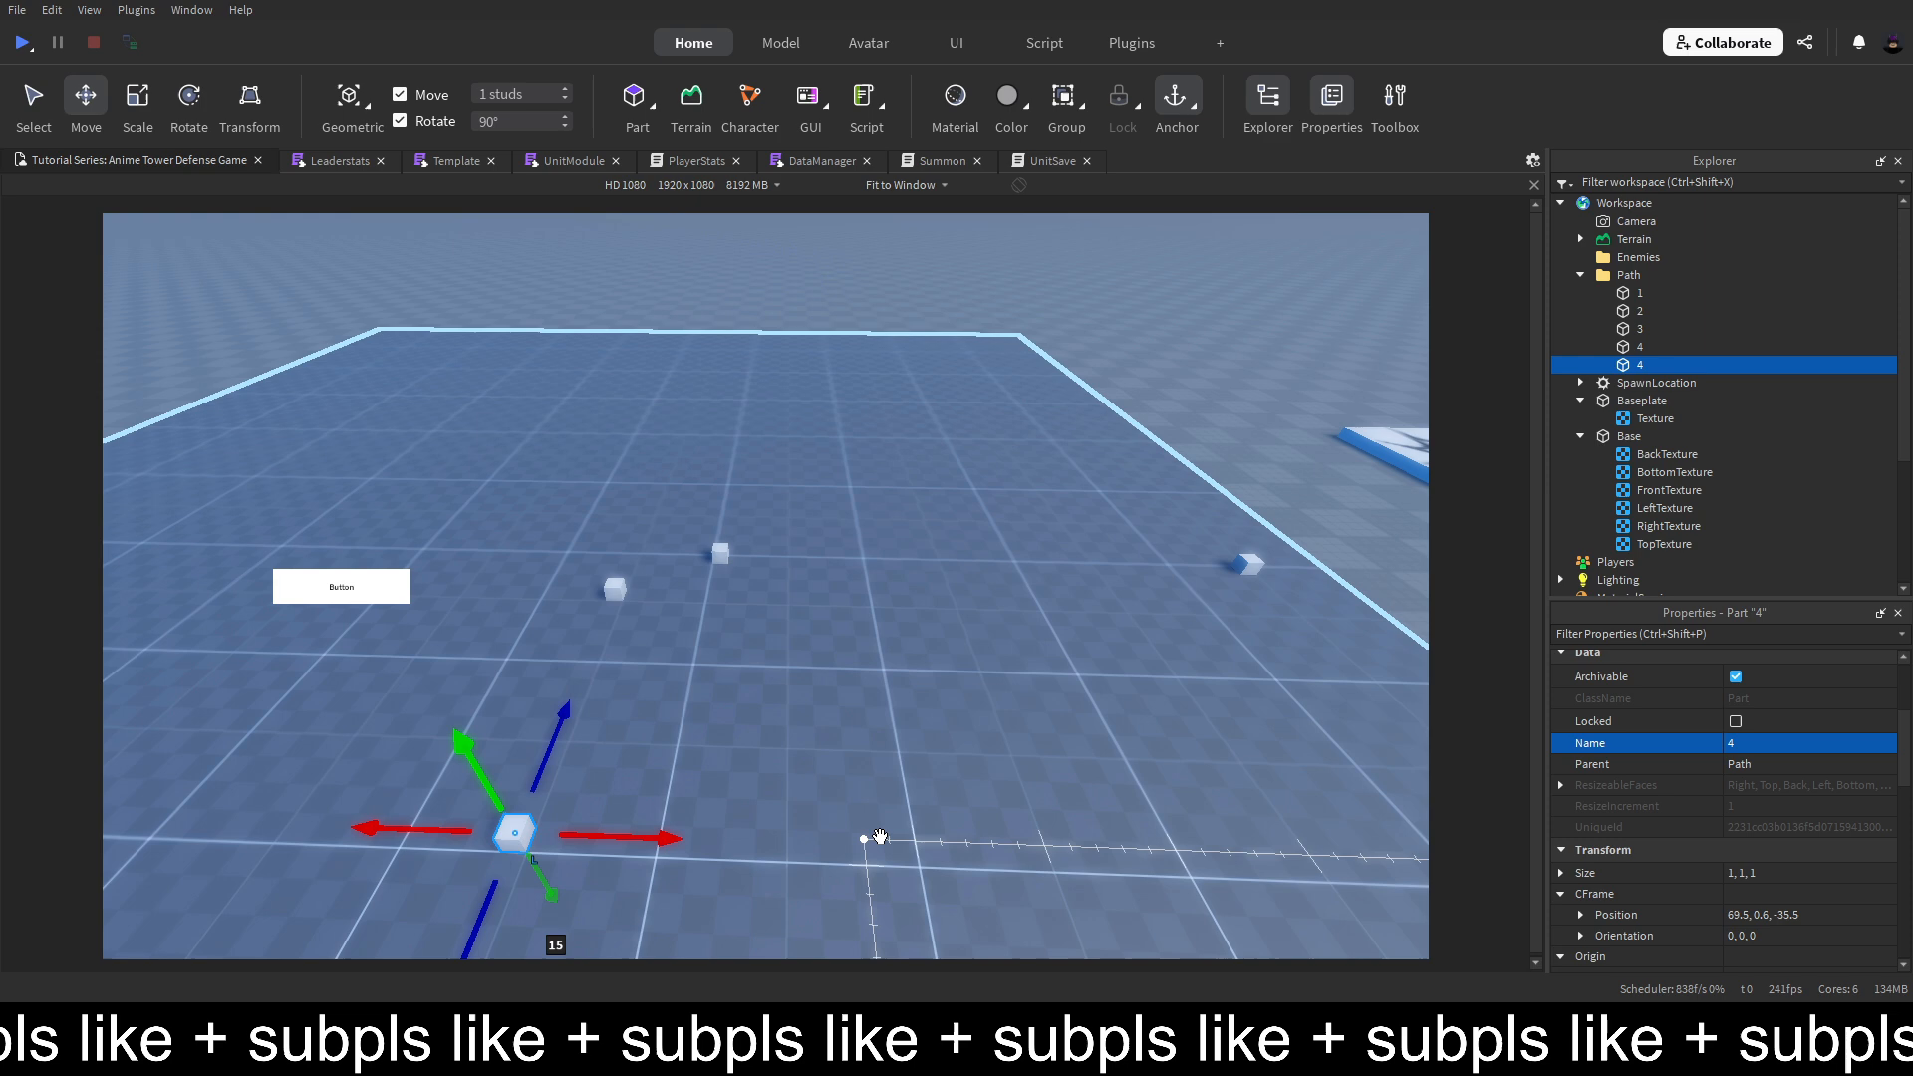
{"action": "left_click", "coordinate": [1758, 750]}
{"action": "type", "text": "5"}
{"action": "key", "text": "Return"}
Reposition path part 3 to 51.5, 0.6, -16.5 and path part 4 to 69.5, 0.6, -16.5
{"action": "key", "text": "s"}
{"action": "right_click_drag", "start_coordinate": [963, 580], "coordinate": [966, 581]}
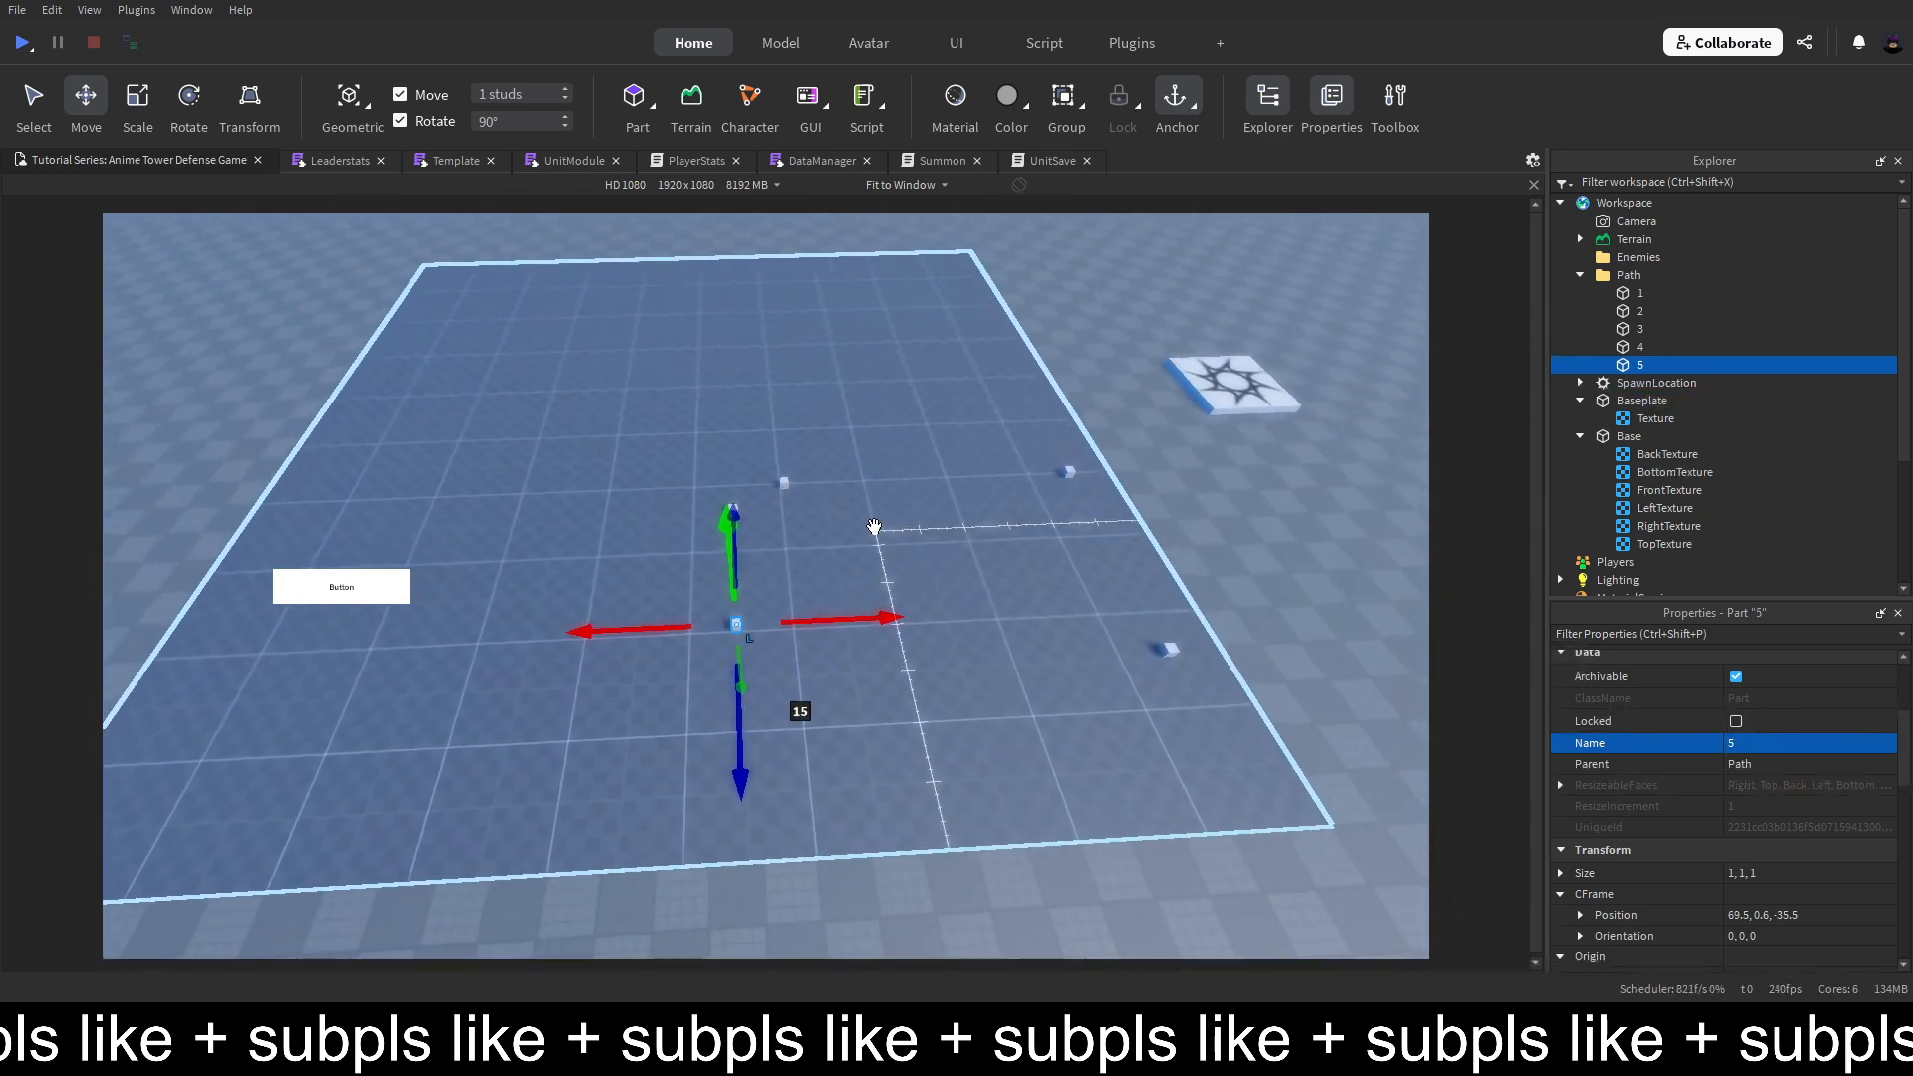
{"action": "right_click_drag", "start_coordinate": [783, 483], "coordinate": [716, 458]}
{"action": "left_click", "coordinate": [717, 459]}
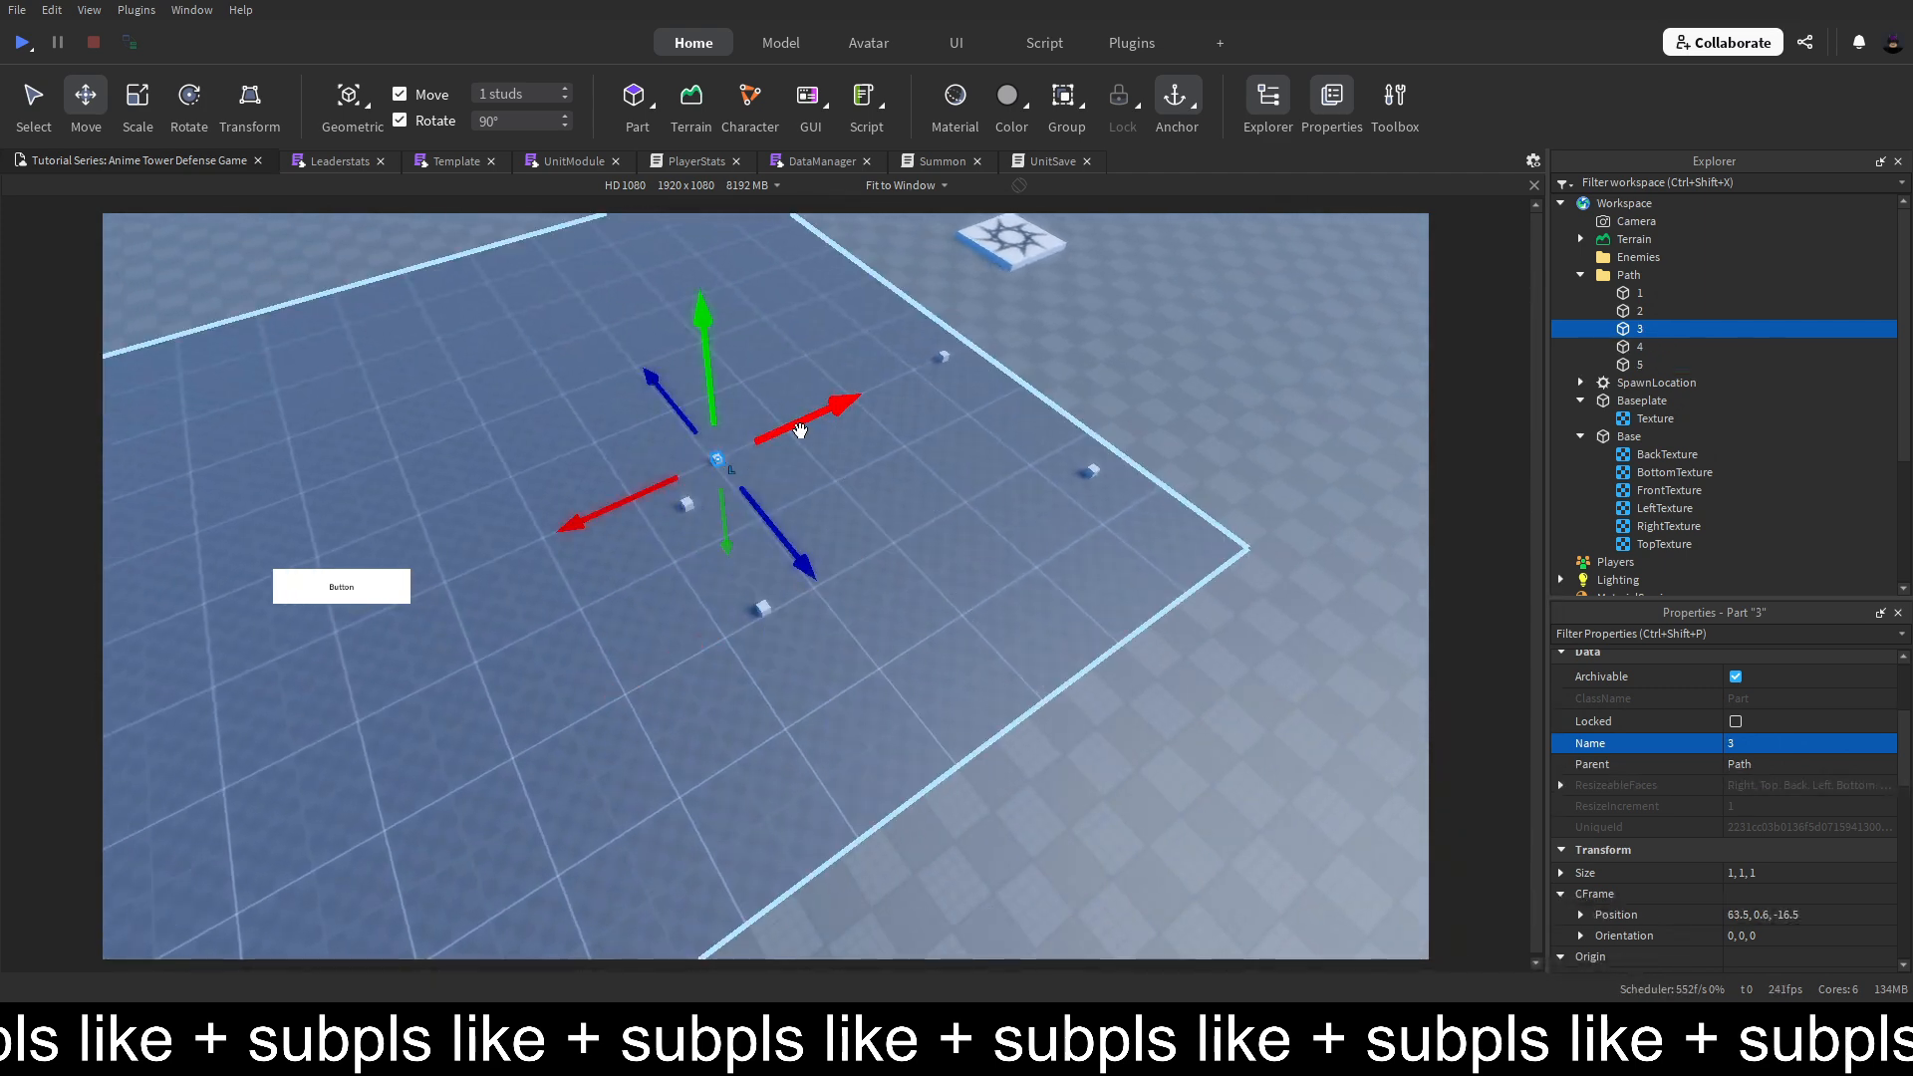
{"action": "left_click_drag", "start_coordinate": [799, 426], "coordinate": [882, 389]}
{"action": "left_click", "coordinate": [691, 504]}
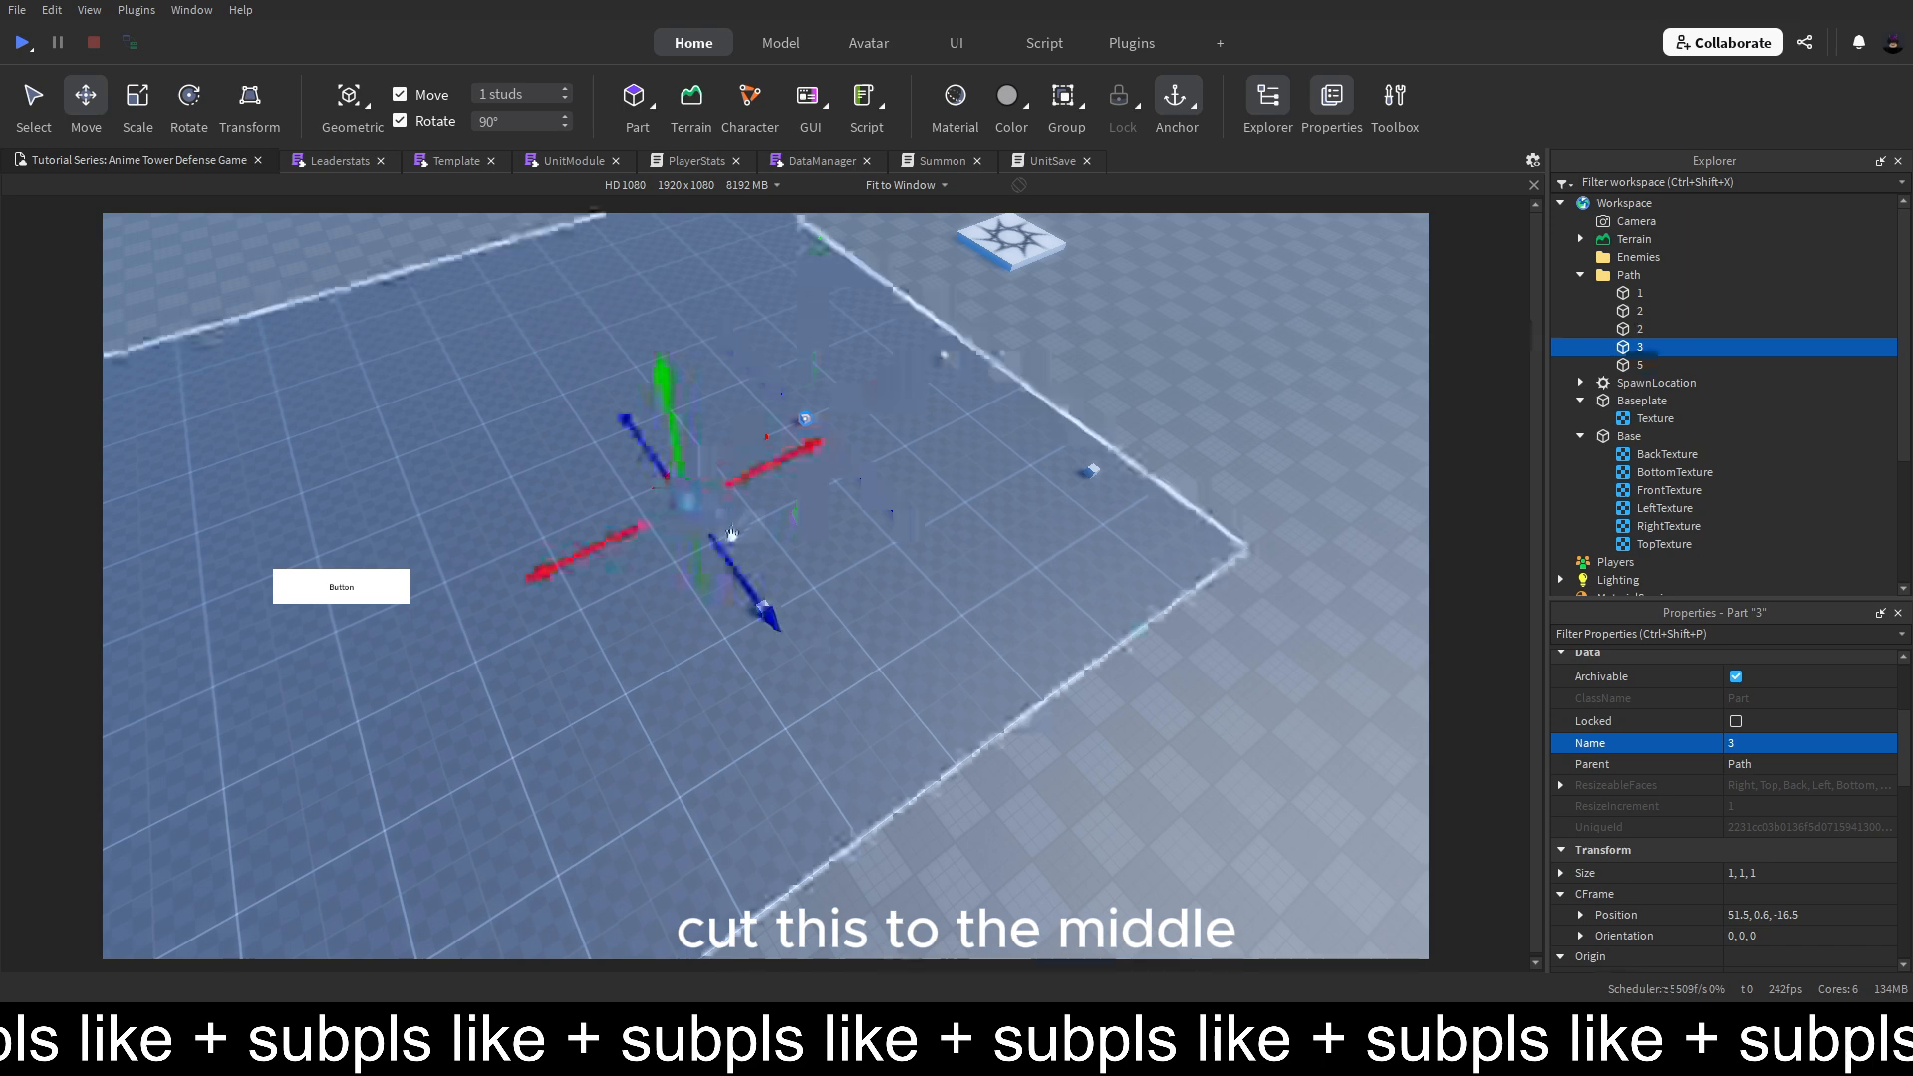
{"action": "left_click_drag", "start_coordinate": [730, 560], "coordinate": [708, 536]}
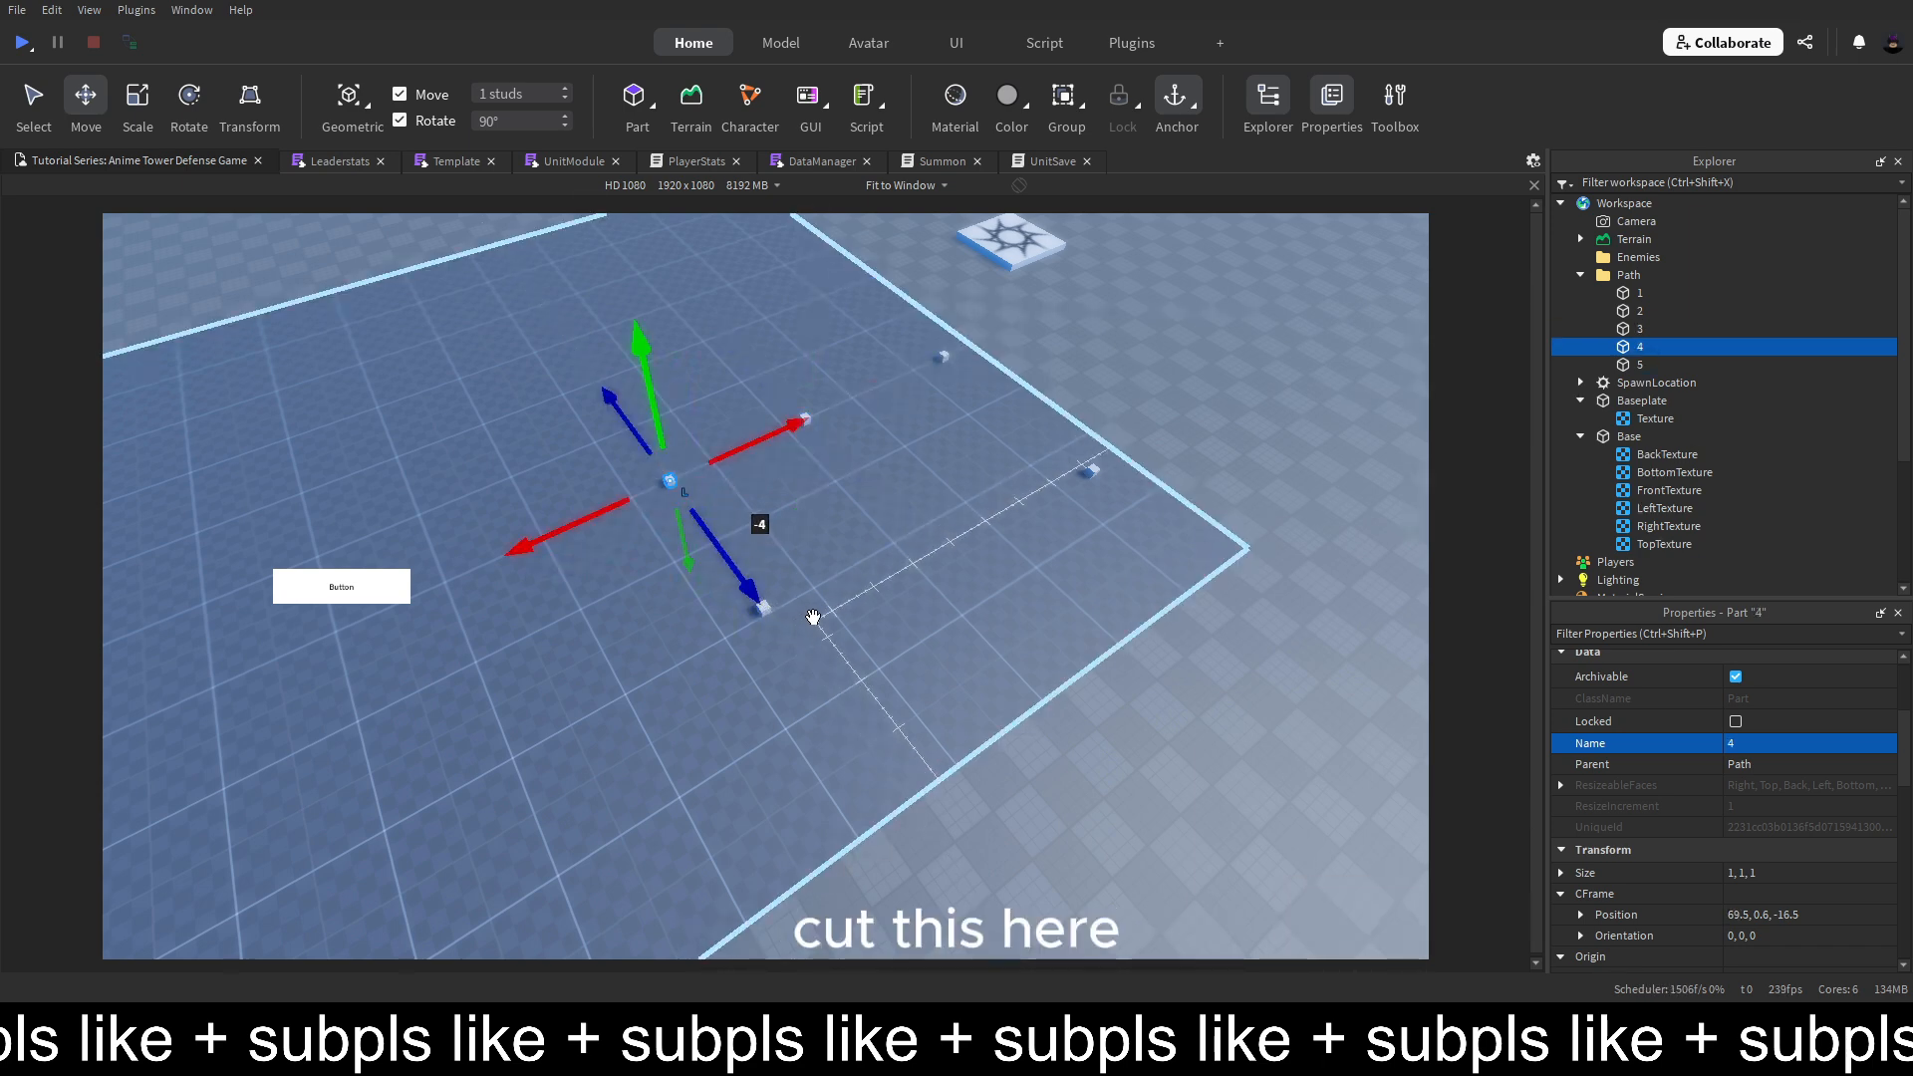
Duplicate path part 5, move the copy 44 studs to 113.5, 0.6, -35.5 and name it 6
{"action": "left_click", "coordinate": [768, 610]}
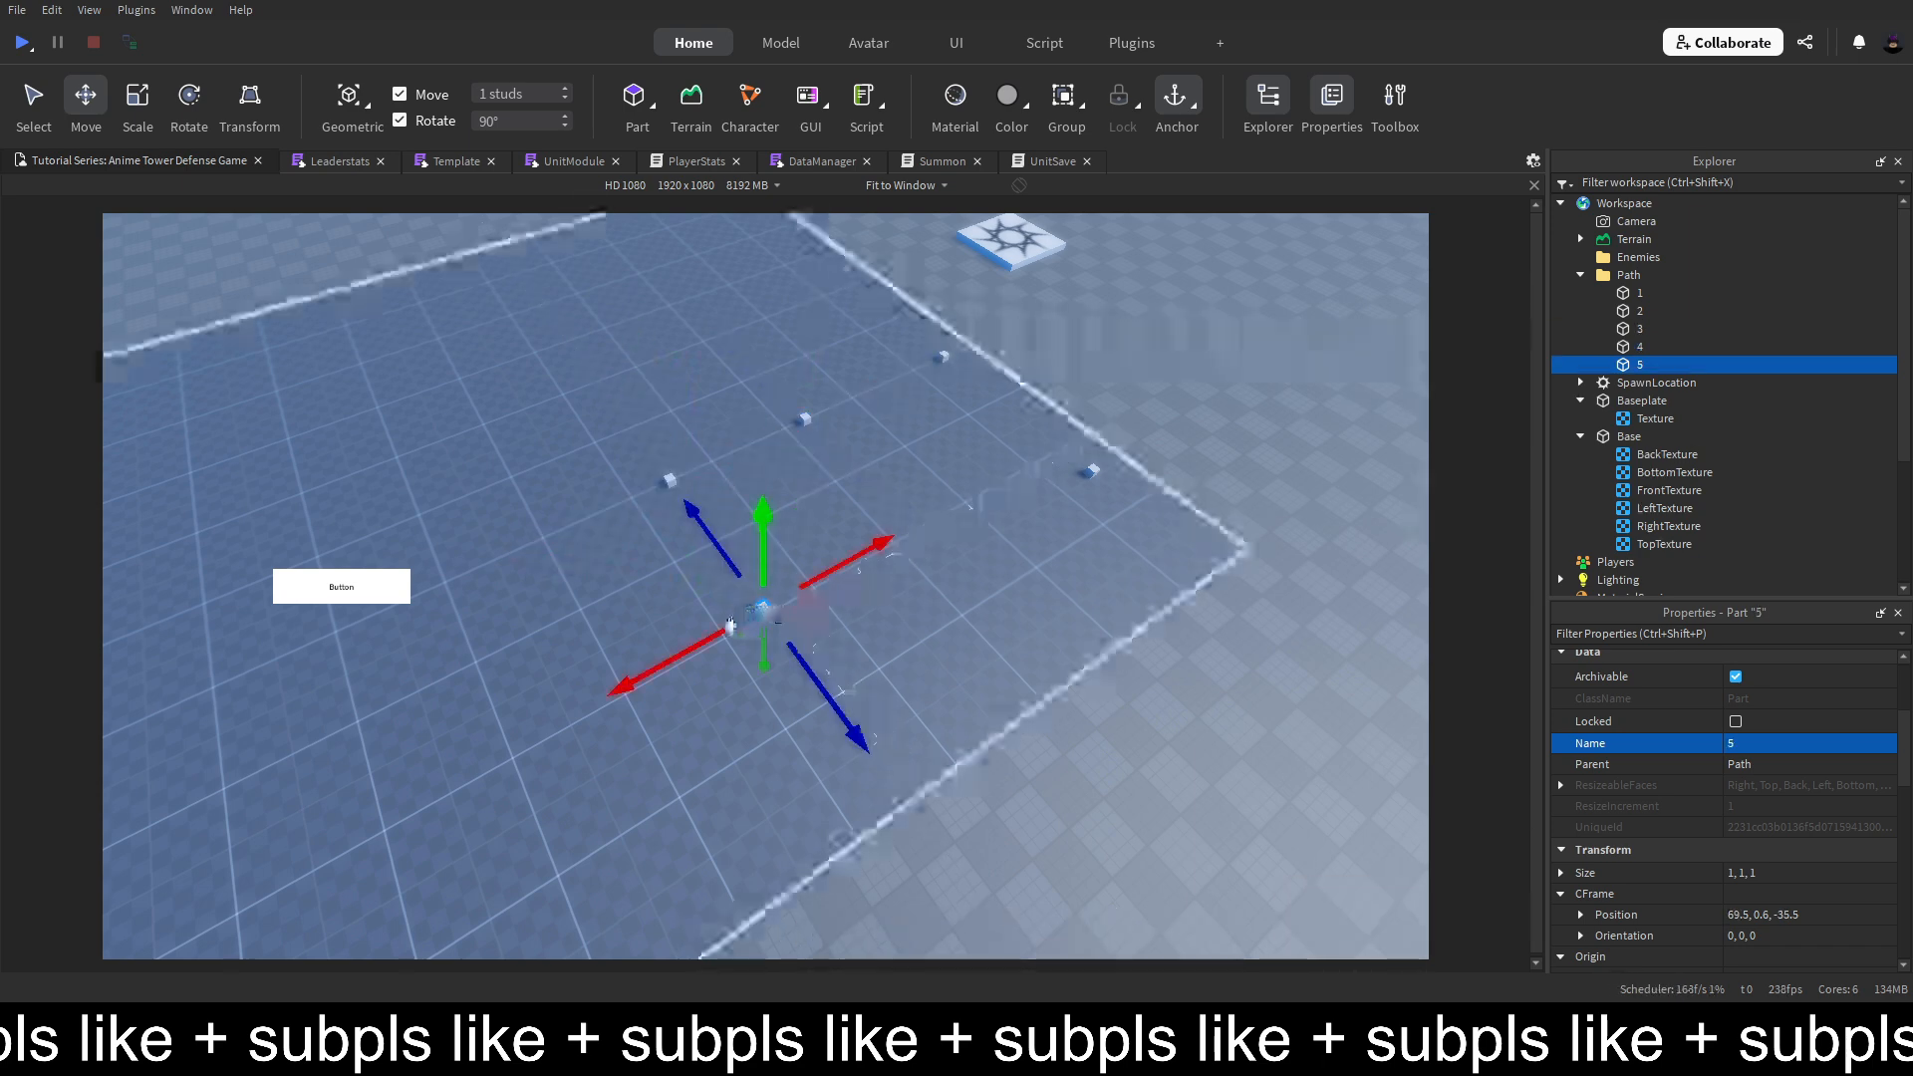
{"action": "key", "text": "ctrl+d"}
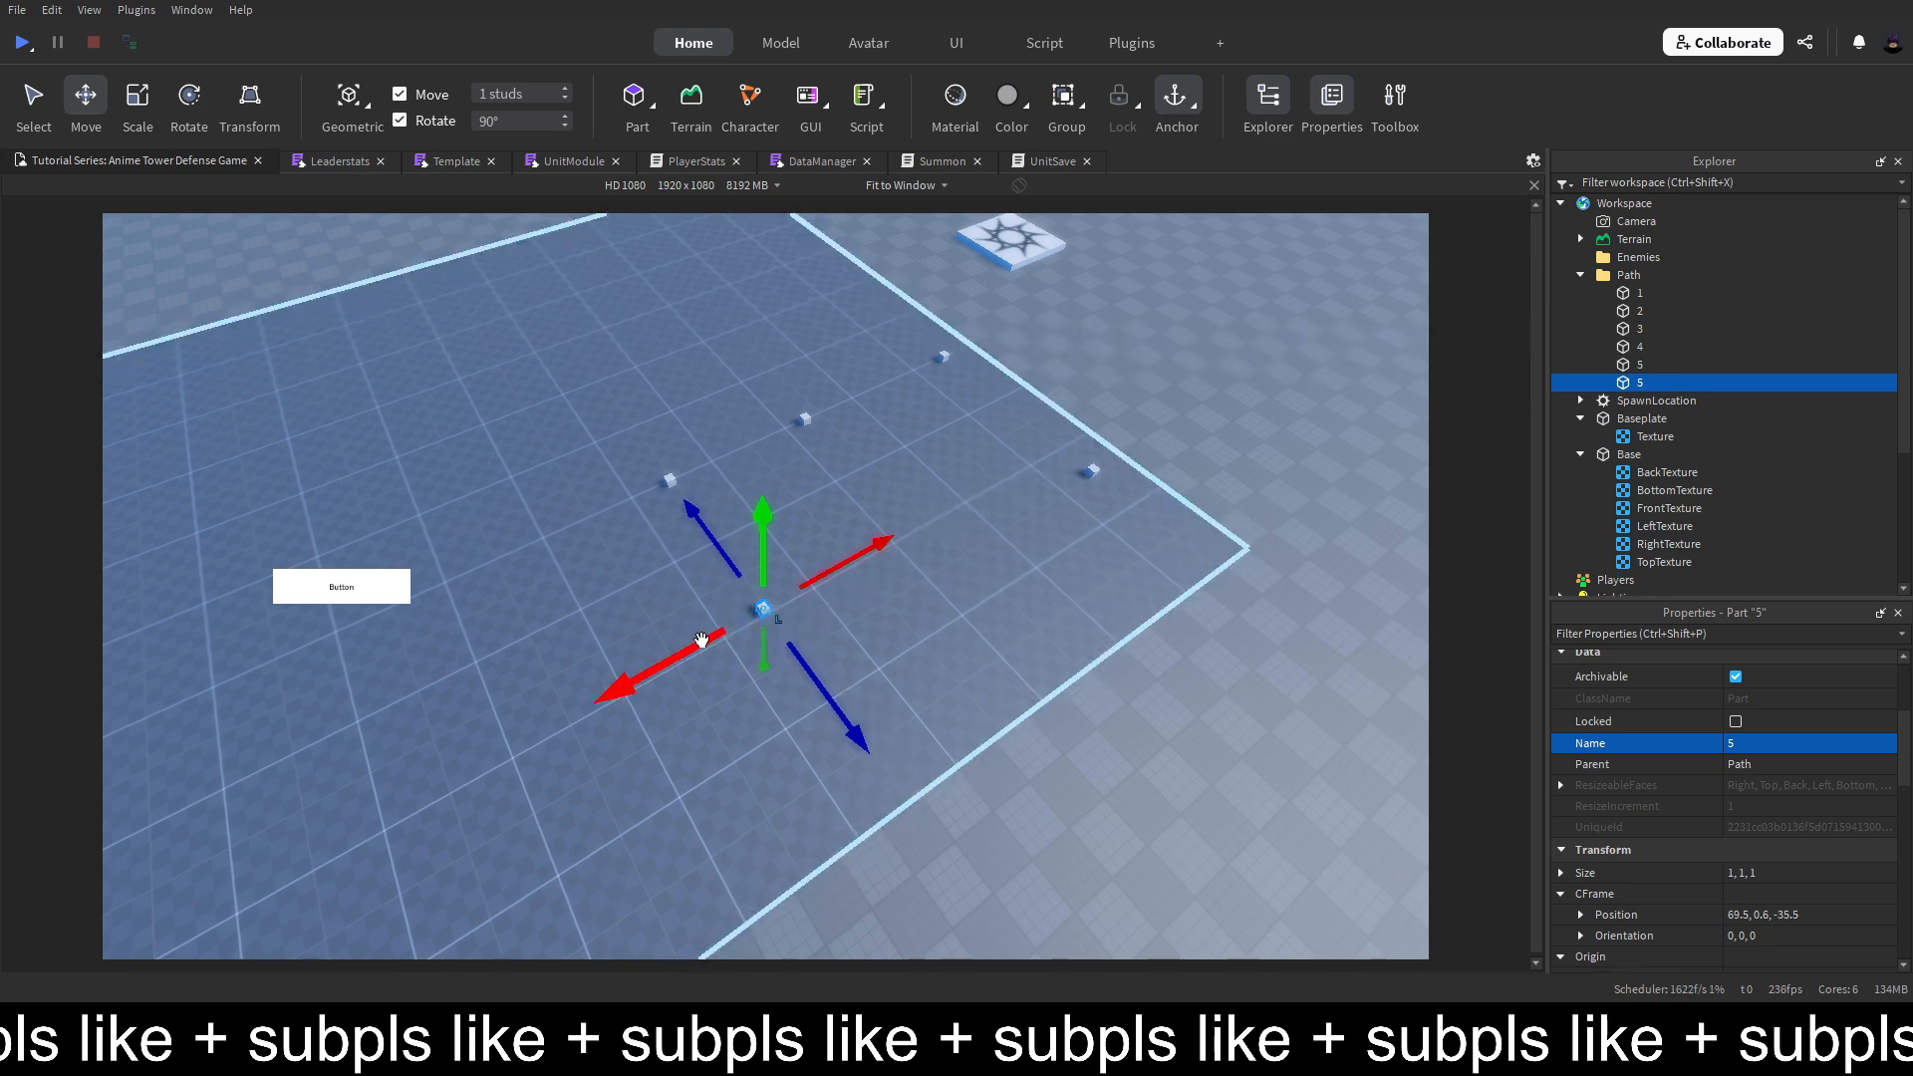
{"action": "left_click_drag", "start_coordinate": [702, 640], "coordinate": [398, 632]}
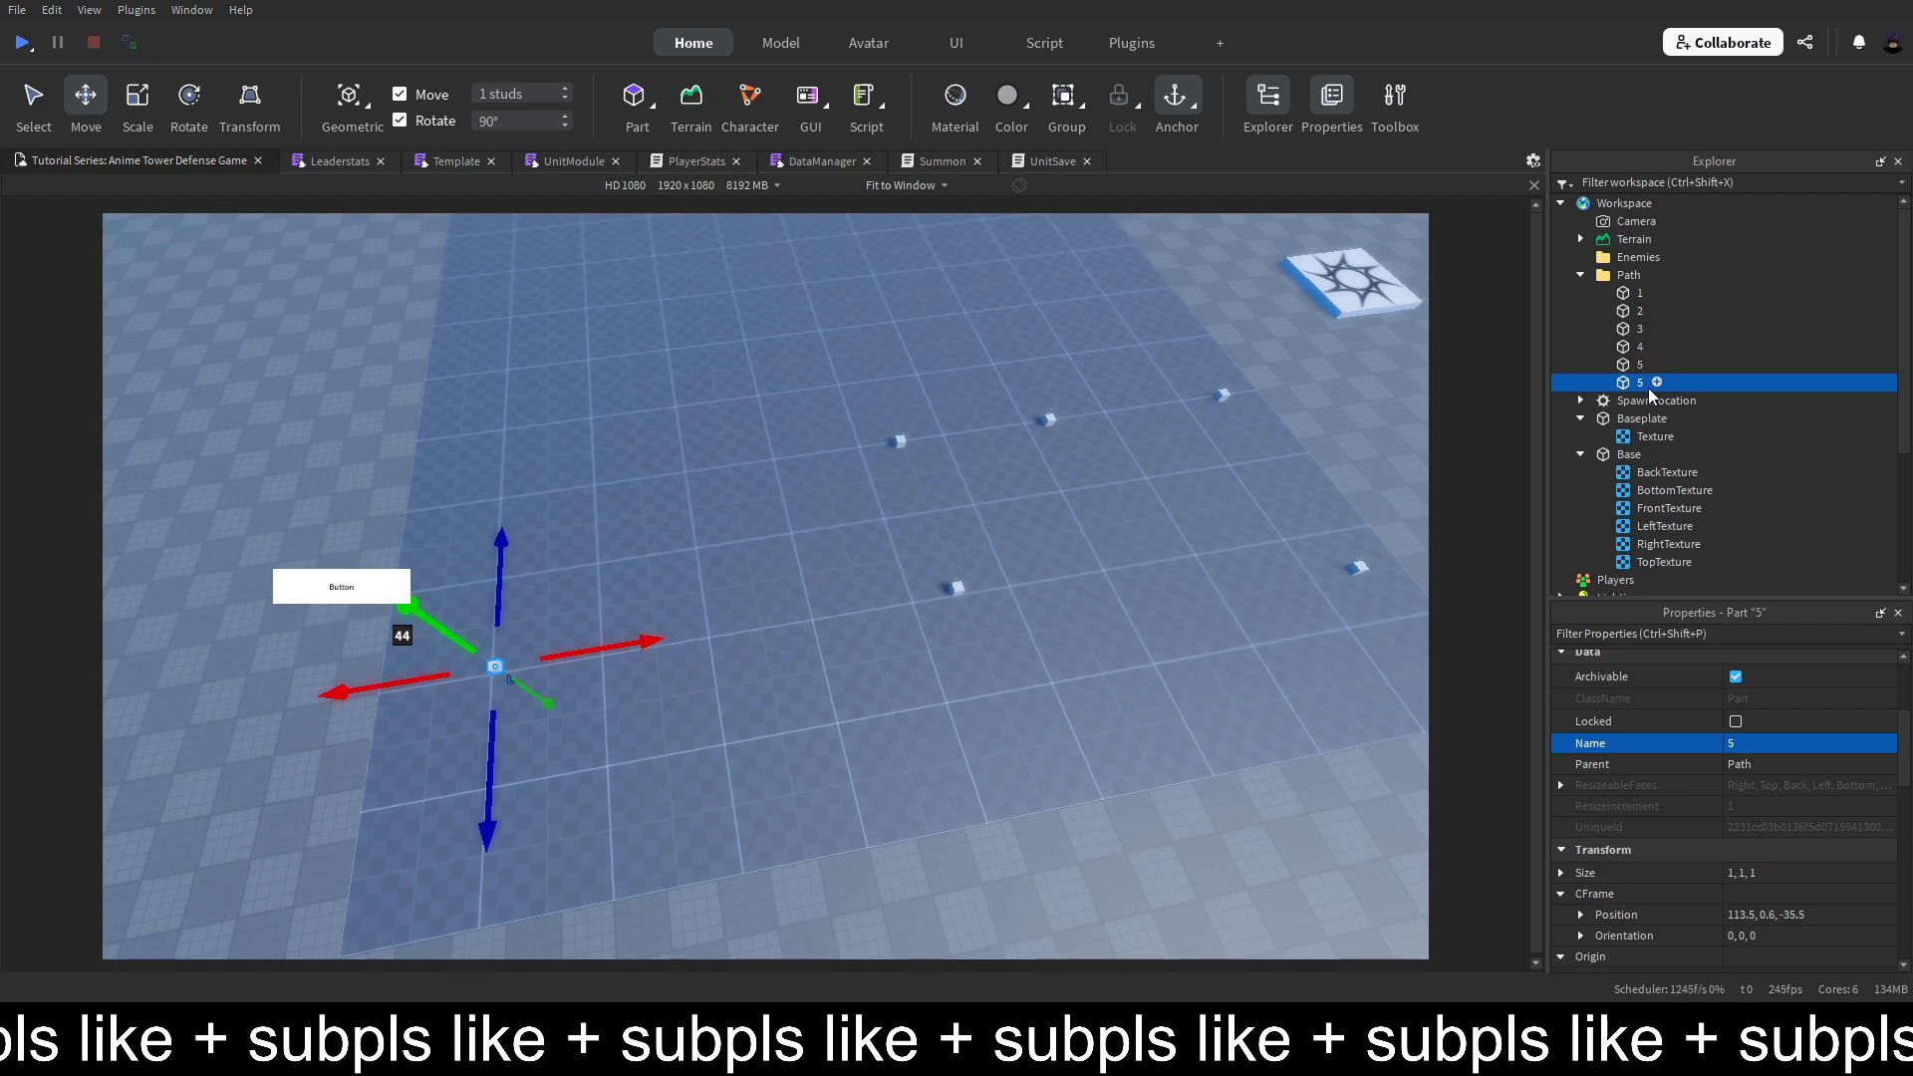
{"action": "left_click", "coordinate": [1746, 746]}
{"action": "type", "text": "6"}
{"action": "key", "text": "Return"}
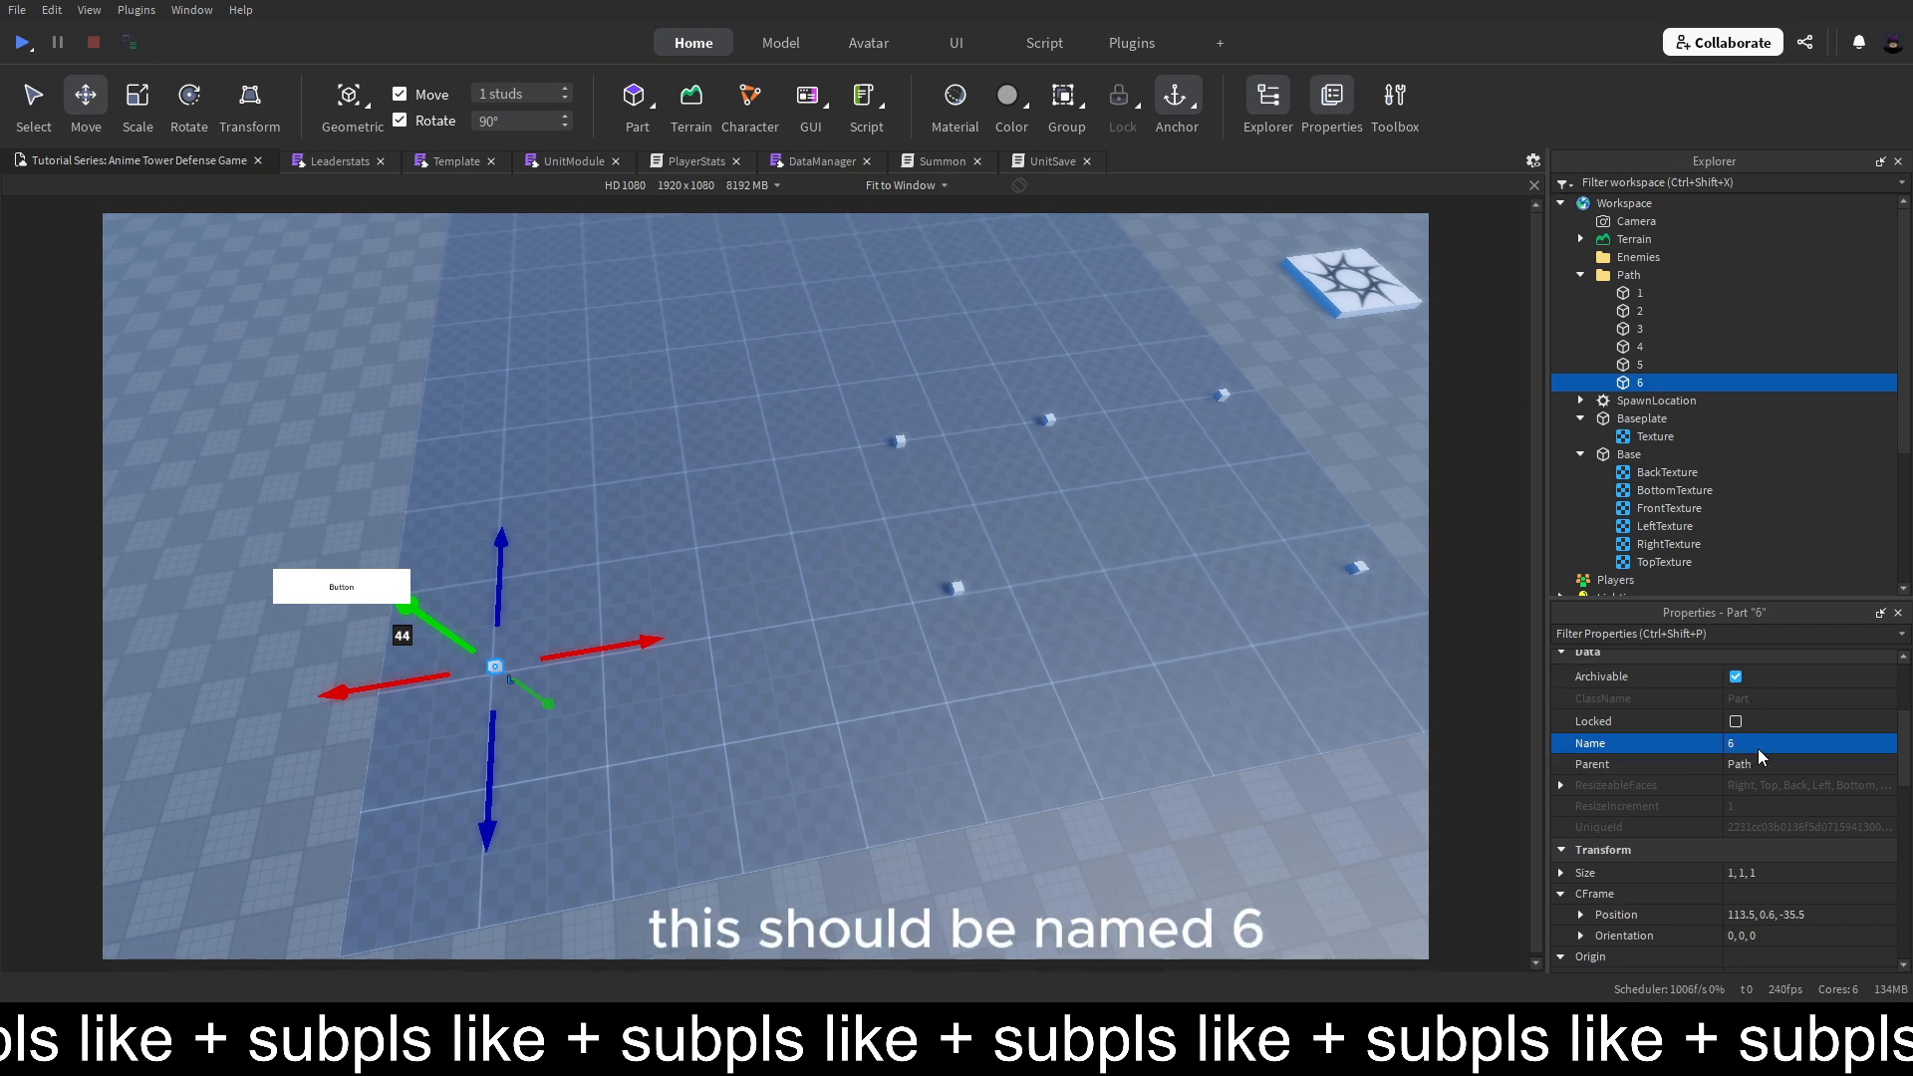
Duplicate path part 6, move the copy across the base to 113.5, 0.6, 33.5 and name it 7
{"action": "key", "text": "ctrl+d"}
{"action": "left_click_drag", "start_coordinate": [497, 598], "coordinate": [568, 257]}
{"action": "key", "text": "f"}
{"action": "scroll", "coordinate": [658, 304], "scroll_direction": "down", "scroll_amount": 8}
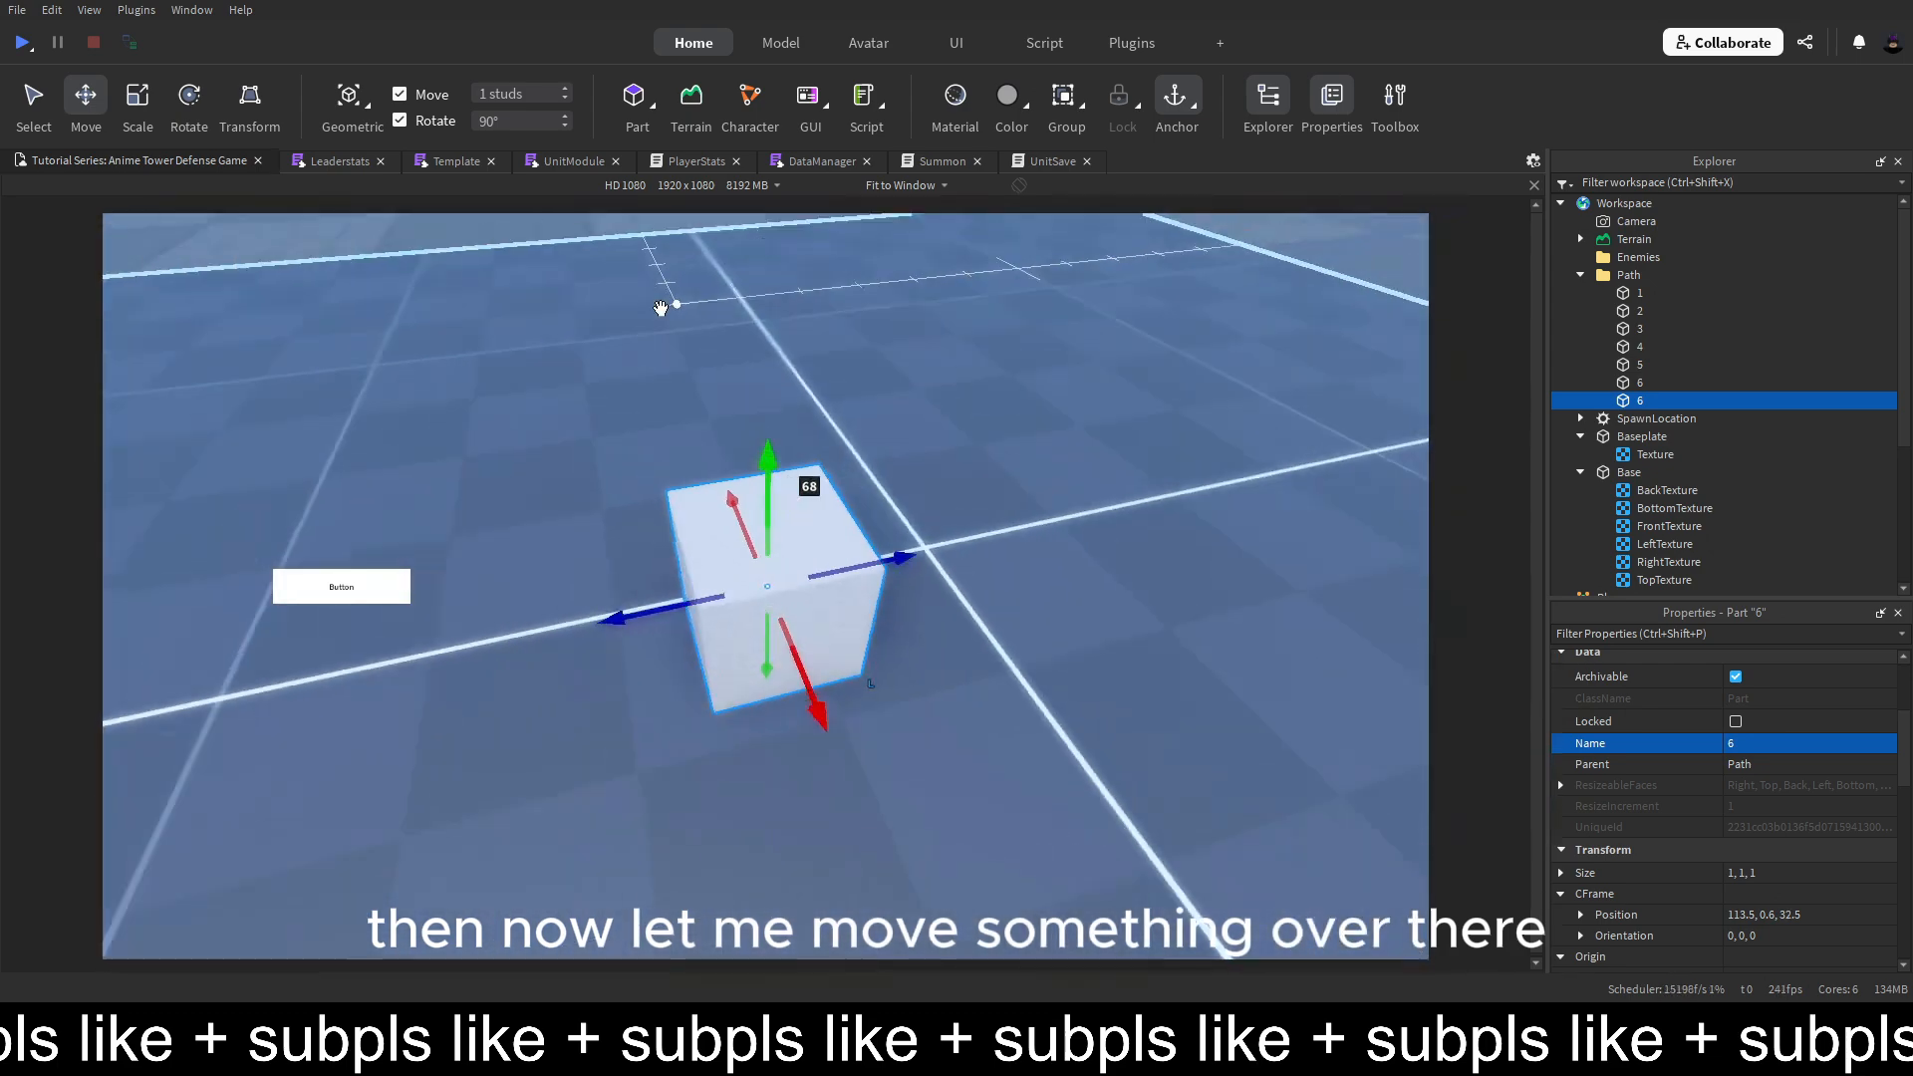
{"action": "left_click_drag", "start_coordinate": [798, 556], "coordinate": [913, 550]}
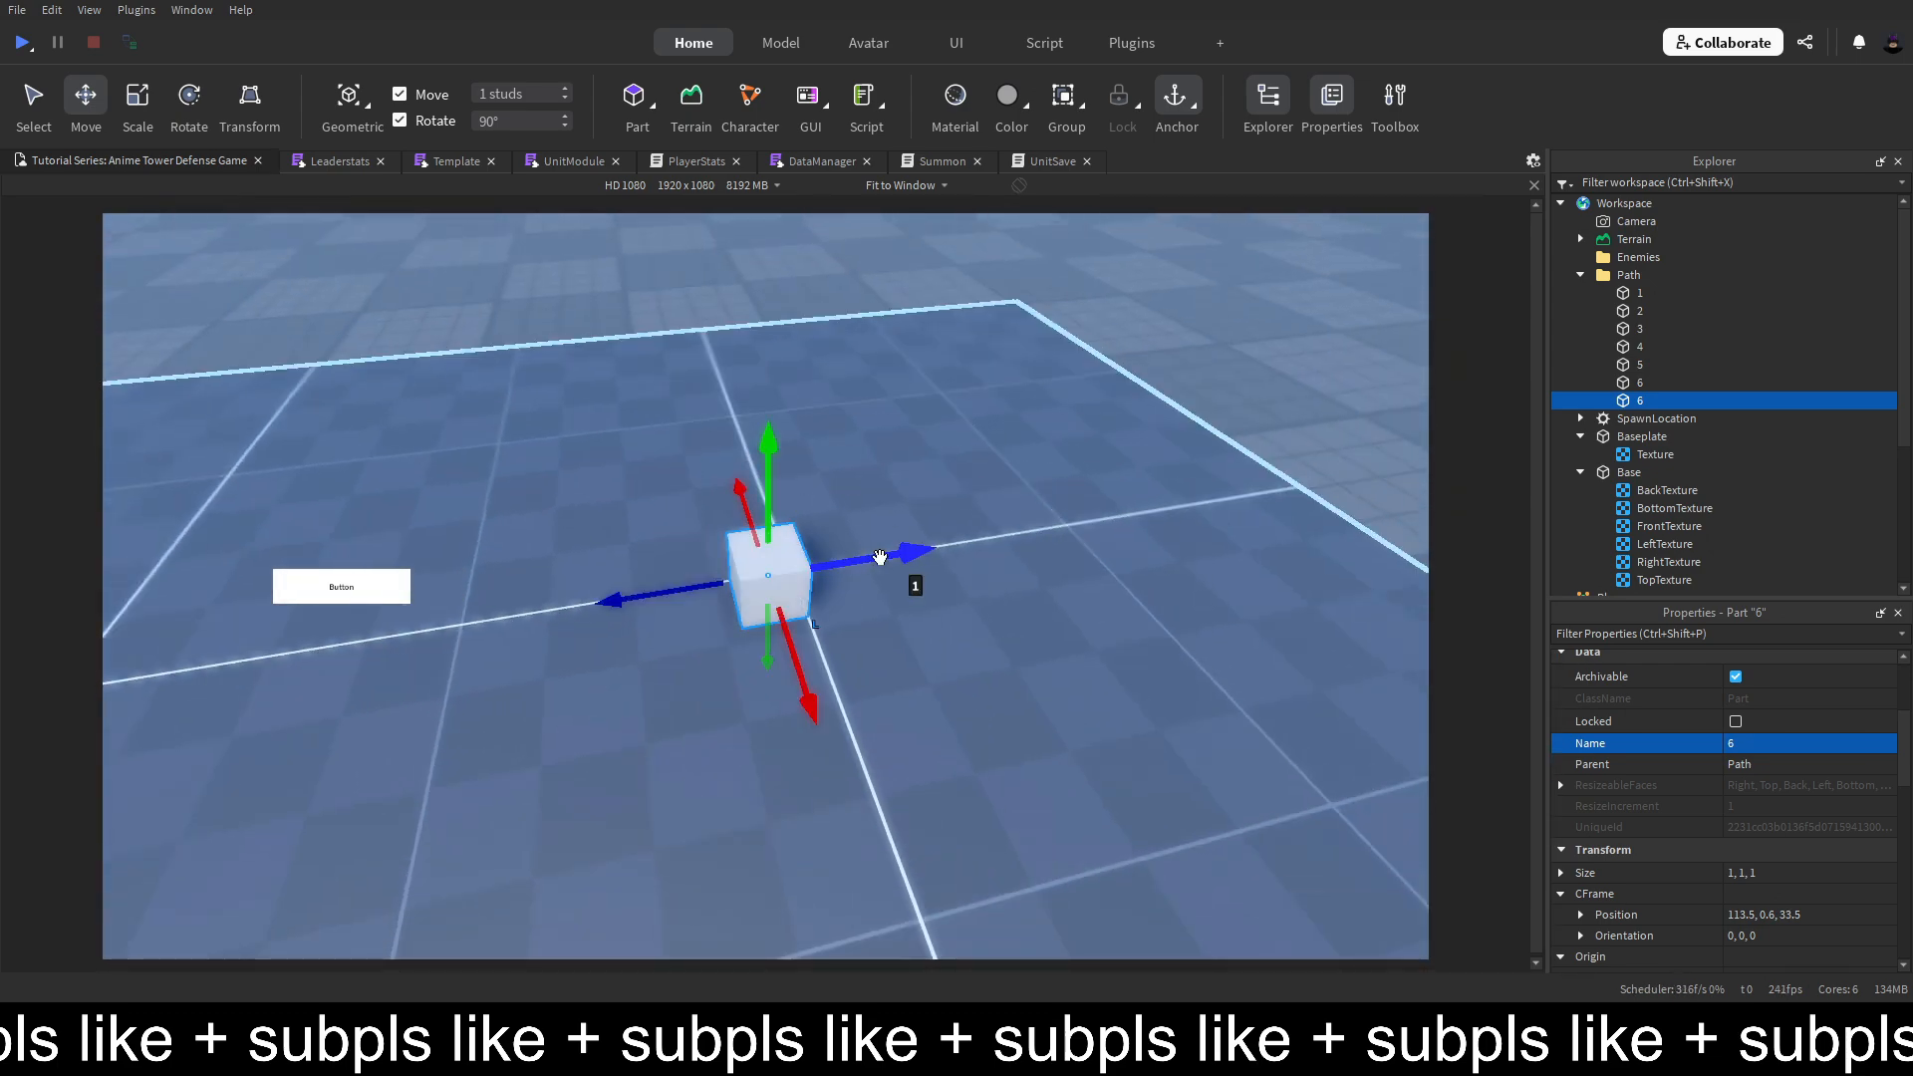
{"action": "left_click", "coordinate": [1766, 743]}
{"action": "type", "text": "7"}
{"action": "key", "text": "Return"}
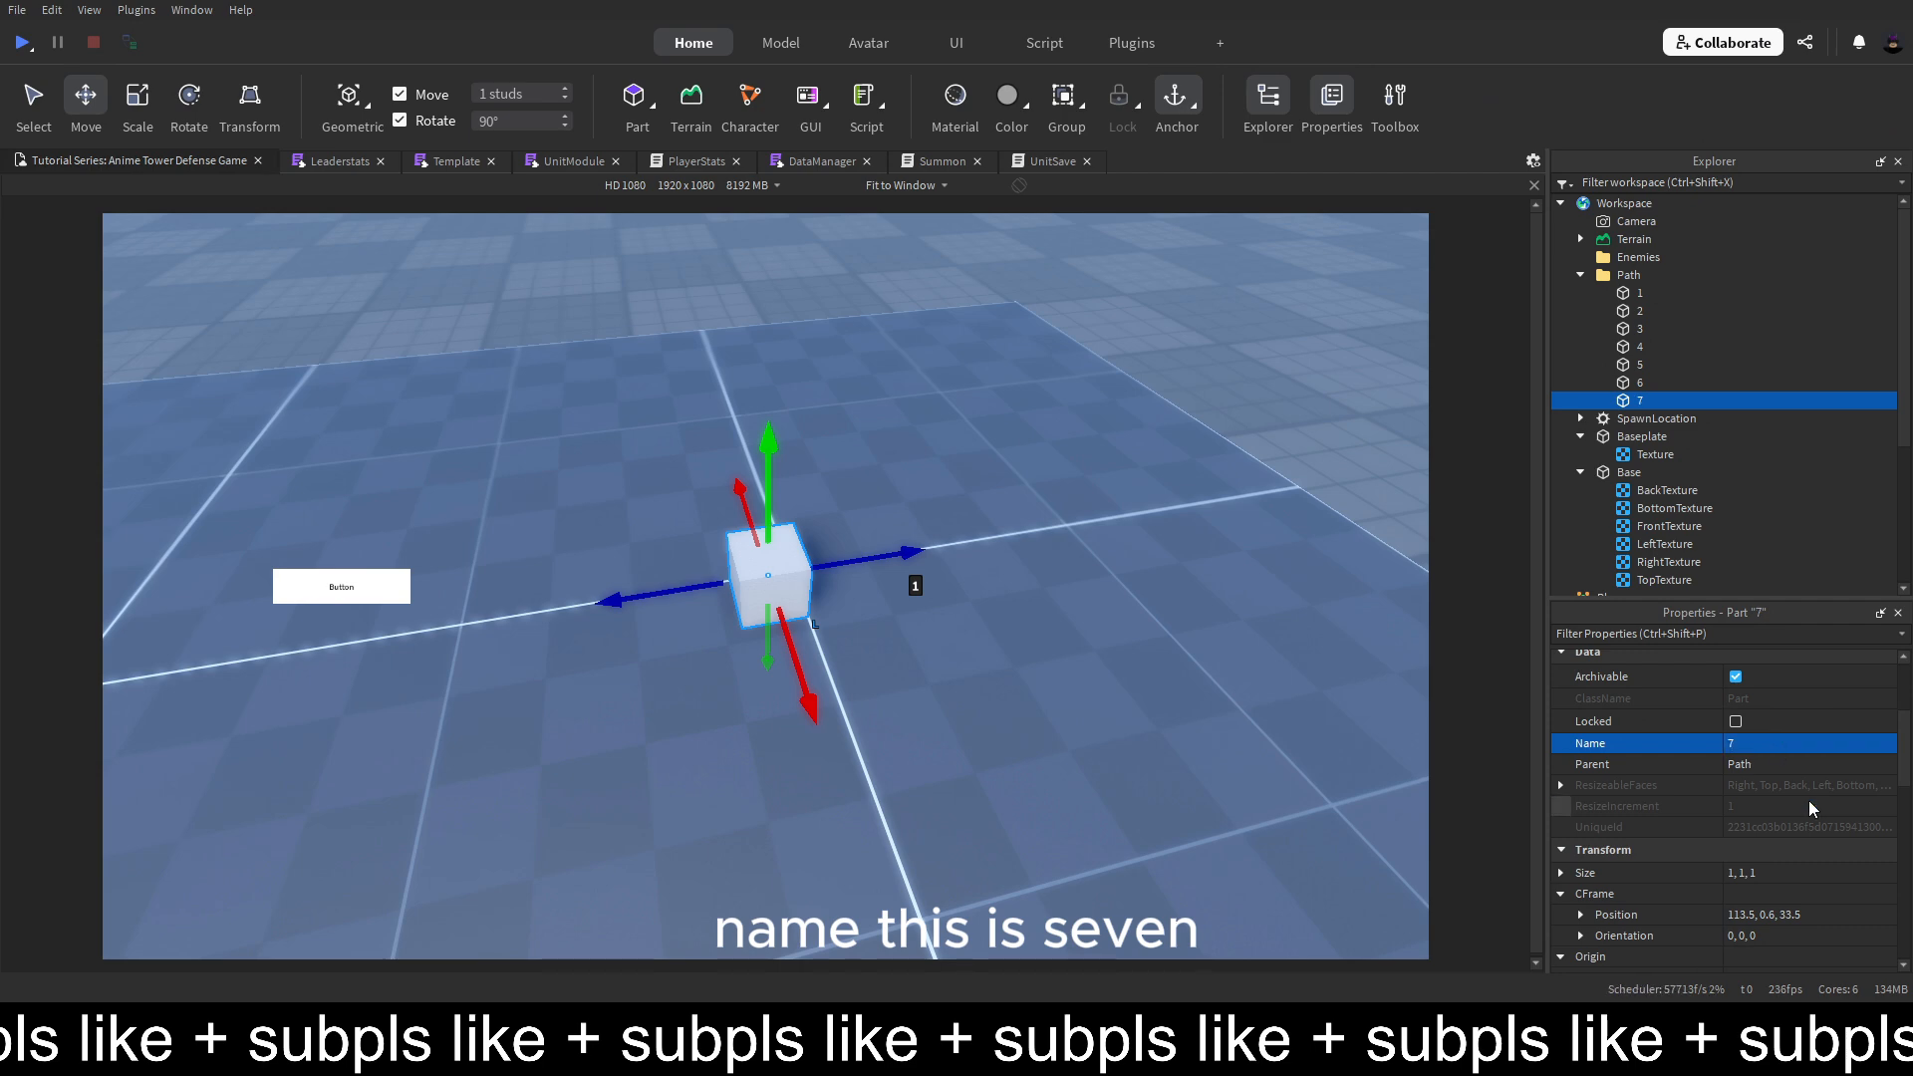
Duplicate path part 7, move the copy along the base to 43.5, 0.6, 33.5 and name it 8
{"action": "right_click_drag", "start_coordinate": [797, 598], "coordinate": [791, 634]}
{"action": "left_click_drag", "start_coordinate": [790, 634], "coordinate": [1147, 470]}
{"action": "key", "text": "ctrl+d"}
{"action": "key", "text": "f"}
{"action": "scroll", "coordinate": [1145, 470], "scroll_direction": "down", "scroll_amount": 5}
{"action": "right_click_drag", "start_coordinate": [1145, 469], "coordinate": [1007, 523]}
{"action": "left_click_drag", "start_coordinate": [890, 576], "coordinate": [825, 580]}
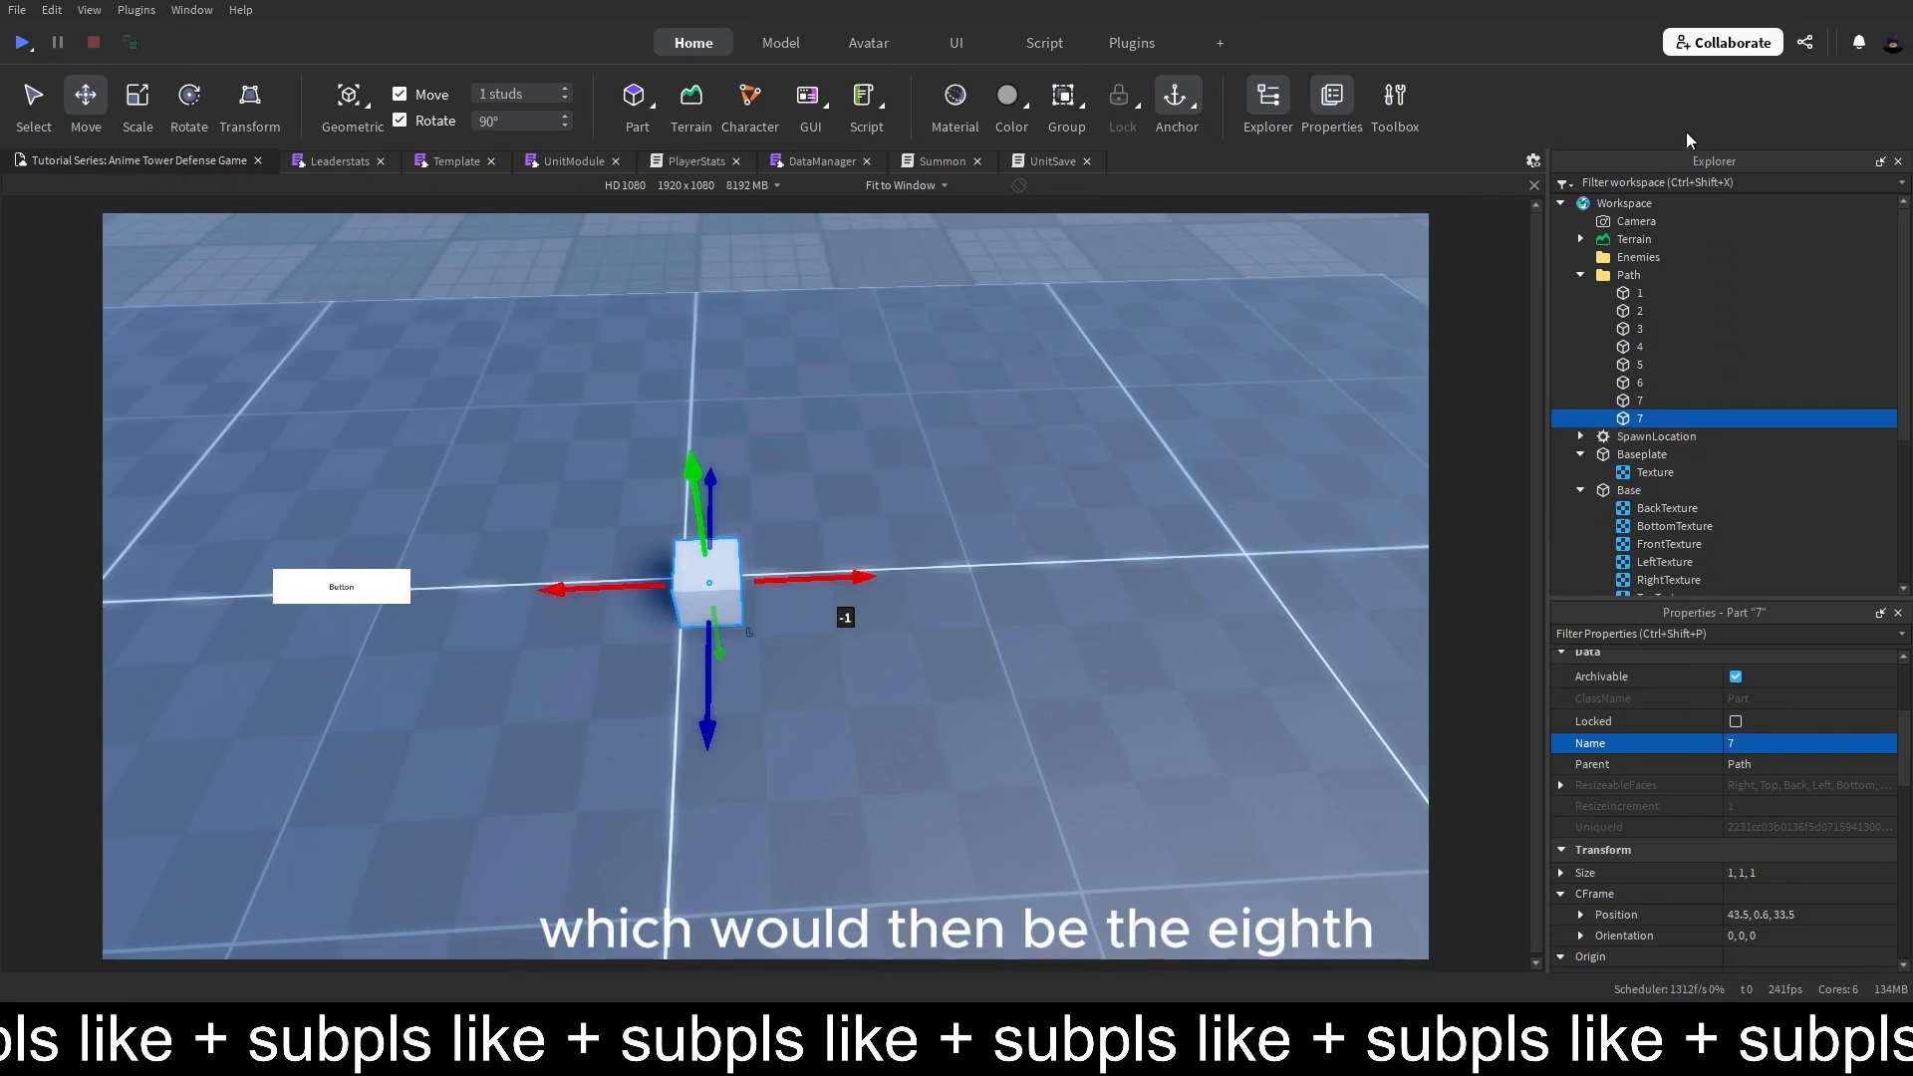
{"action": "type", "text": "8"}
{"action": "key", "text": "Return"}
Duplicate path part 8, move the copy 14 studs toward the base edge nearest the spawn location and name it 9
{"action": "right_click_drag", "start_coordinate": [991, 376], "coordinate": [1057, 343]}
{"action": "left_click", "coordinate": [1056, 343]}
{"action": "key", "text": "s"}
{"action": "key", "text": "w"}
{"action": "right_click_drag", "start_coordinate": [965, 457], "coordinate": [965, 457]}
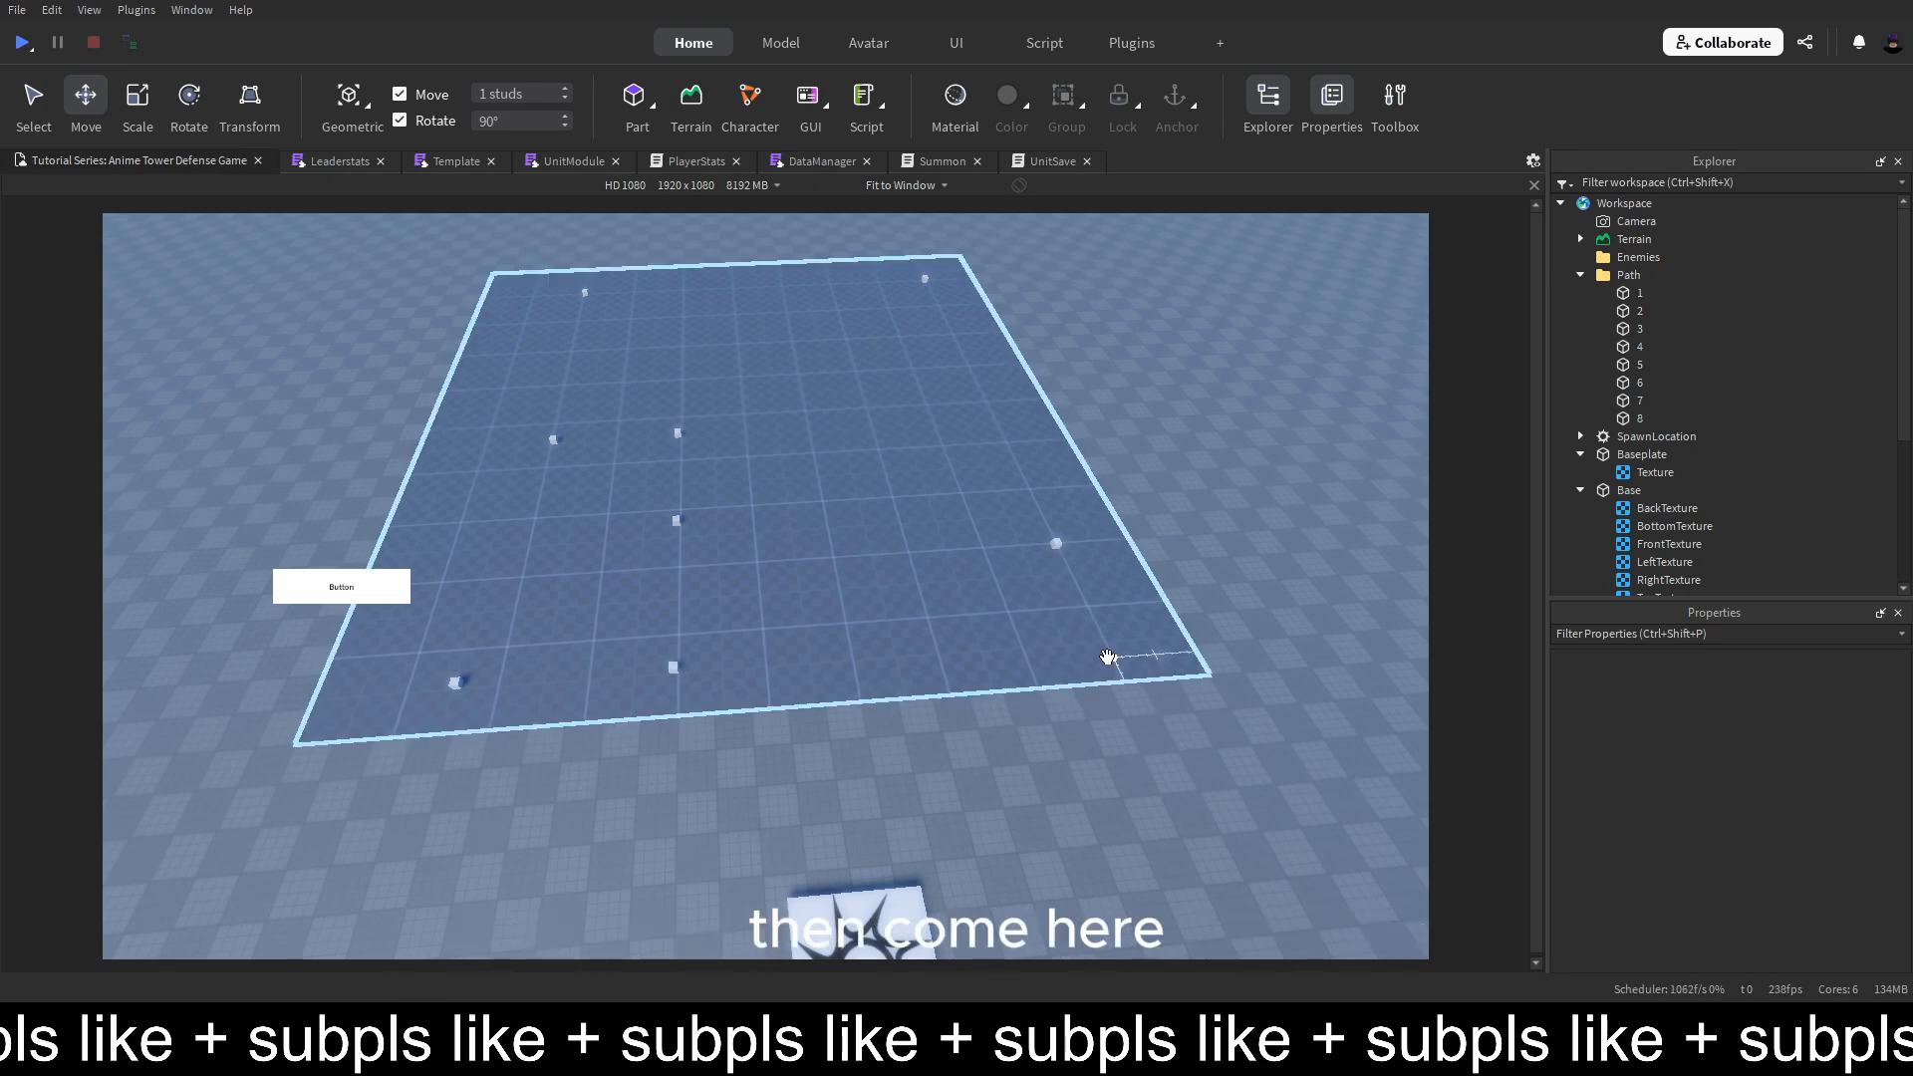
{"action": "left_click", "coordinate": [1057, 543]}
{"action": "key", "text": "ctrl+d"}
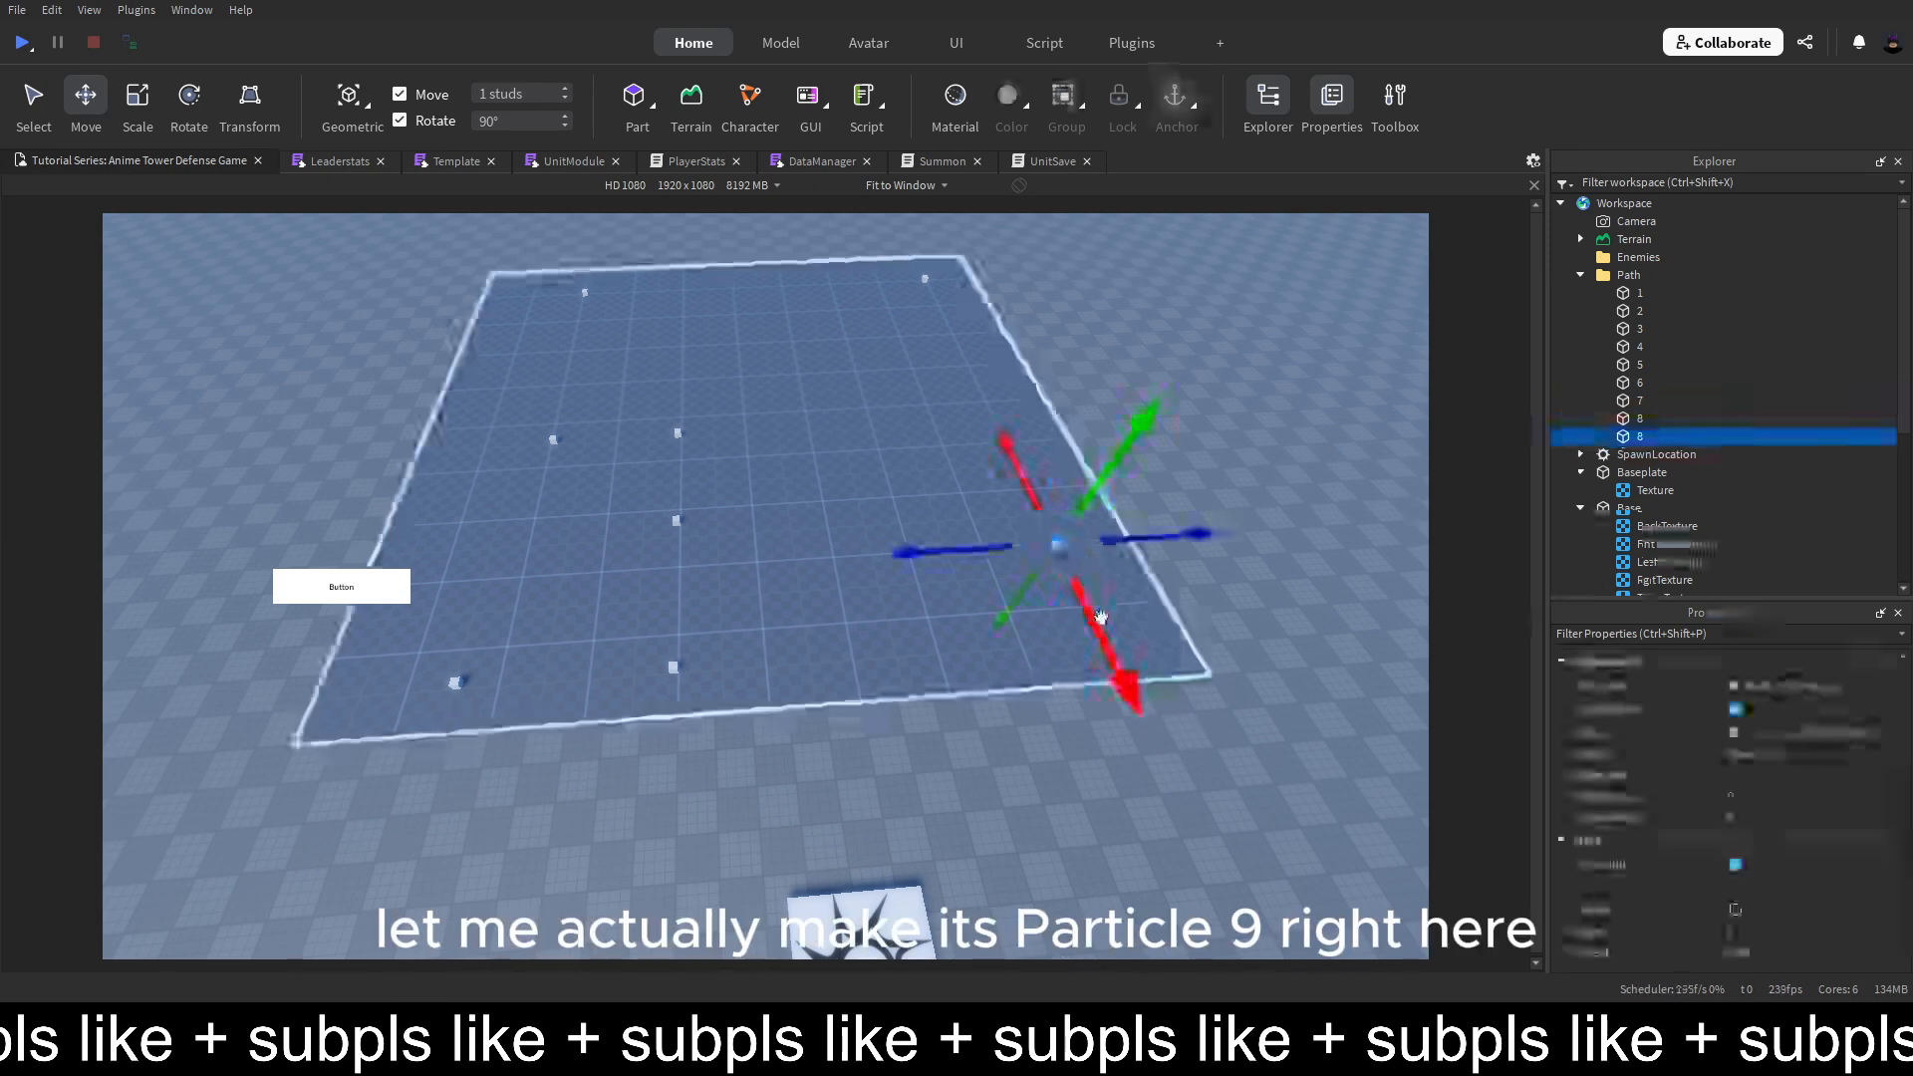
{"action": "left_click_drag", "start_coordinate": [1100, 615], "coordinate": [1089, 730]}
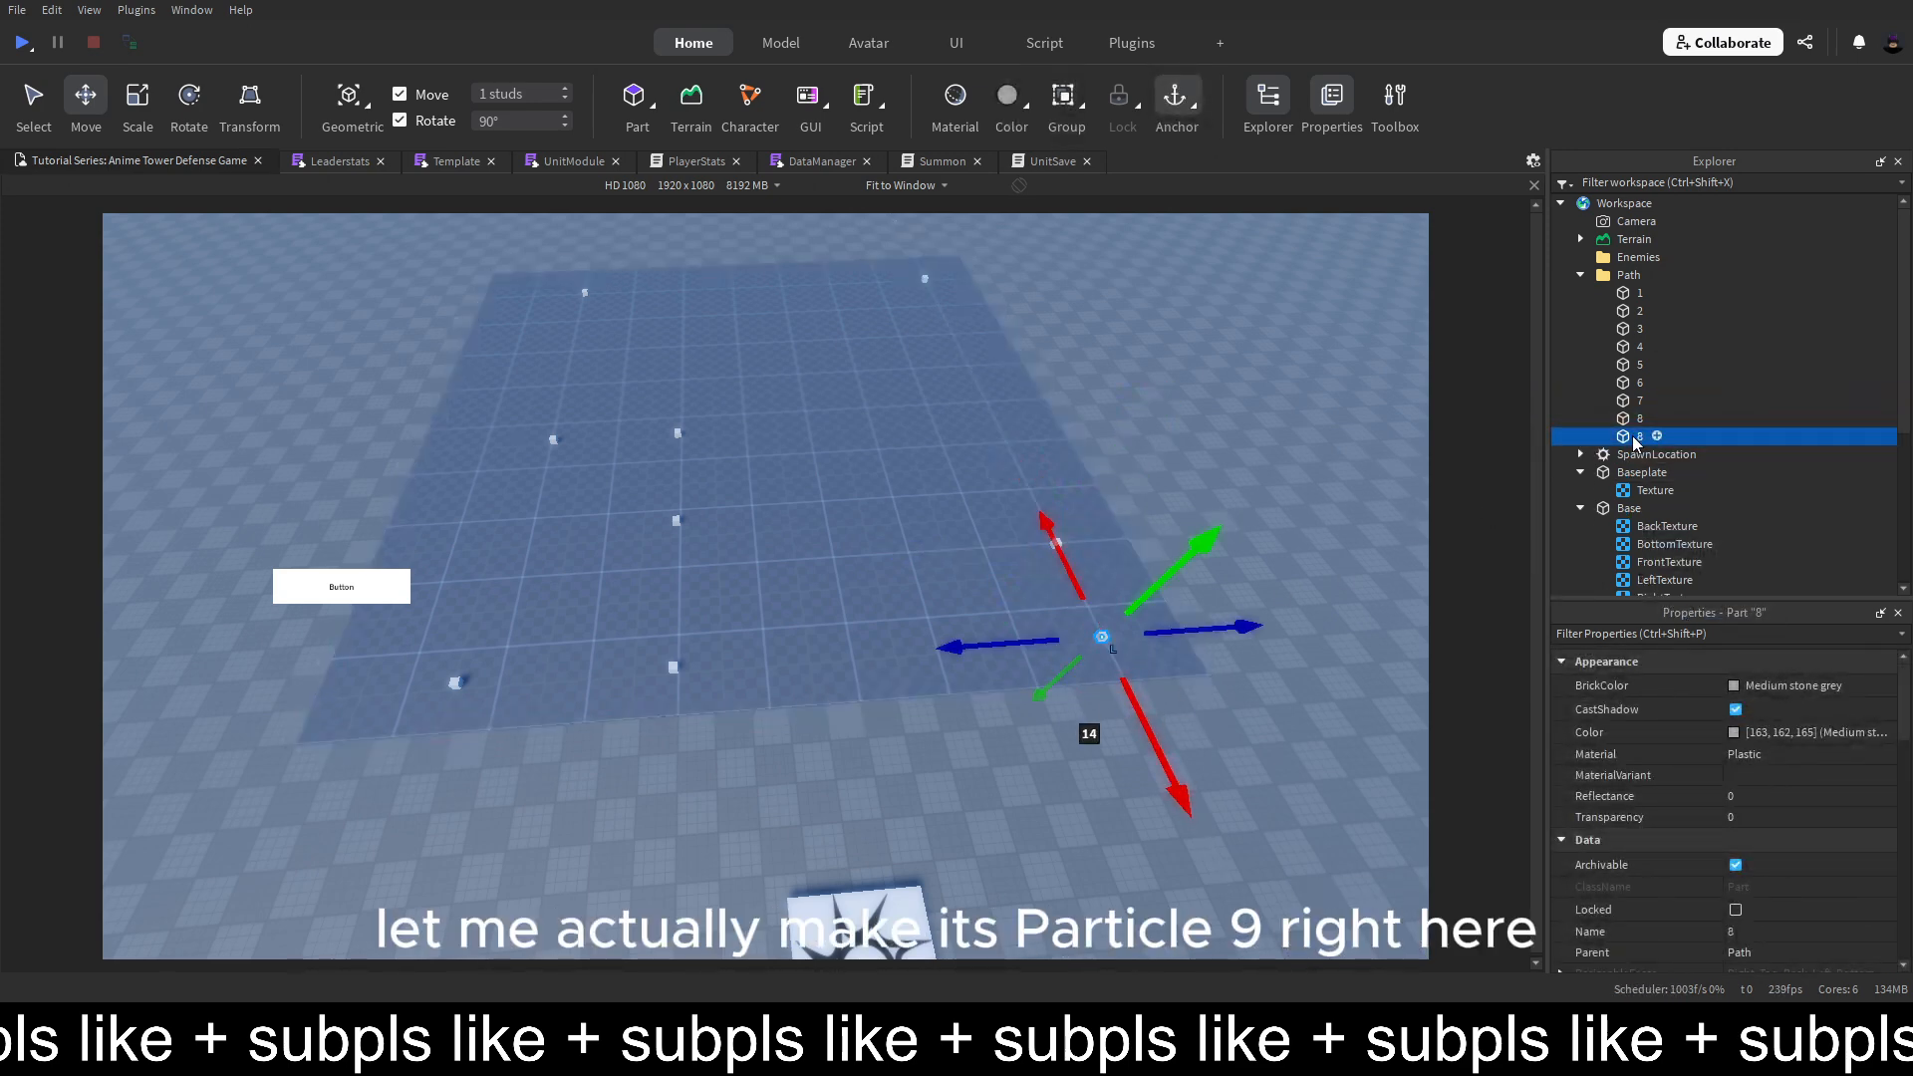
{"action": "type", "text": "9"}
{"action": "key", "text": "Return"}
Examine the layout of the nine waypoint parts across the whole base
{"action": "left_click", "coordinate": [1299, 347]}
{"action": "scroll", "coordinate": [1281, 344], "scroll_direction": "down", "scroll_amount": 5}
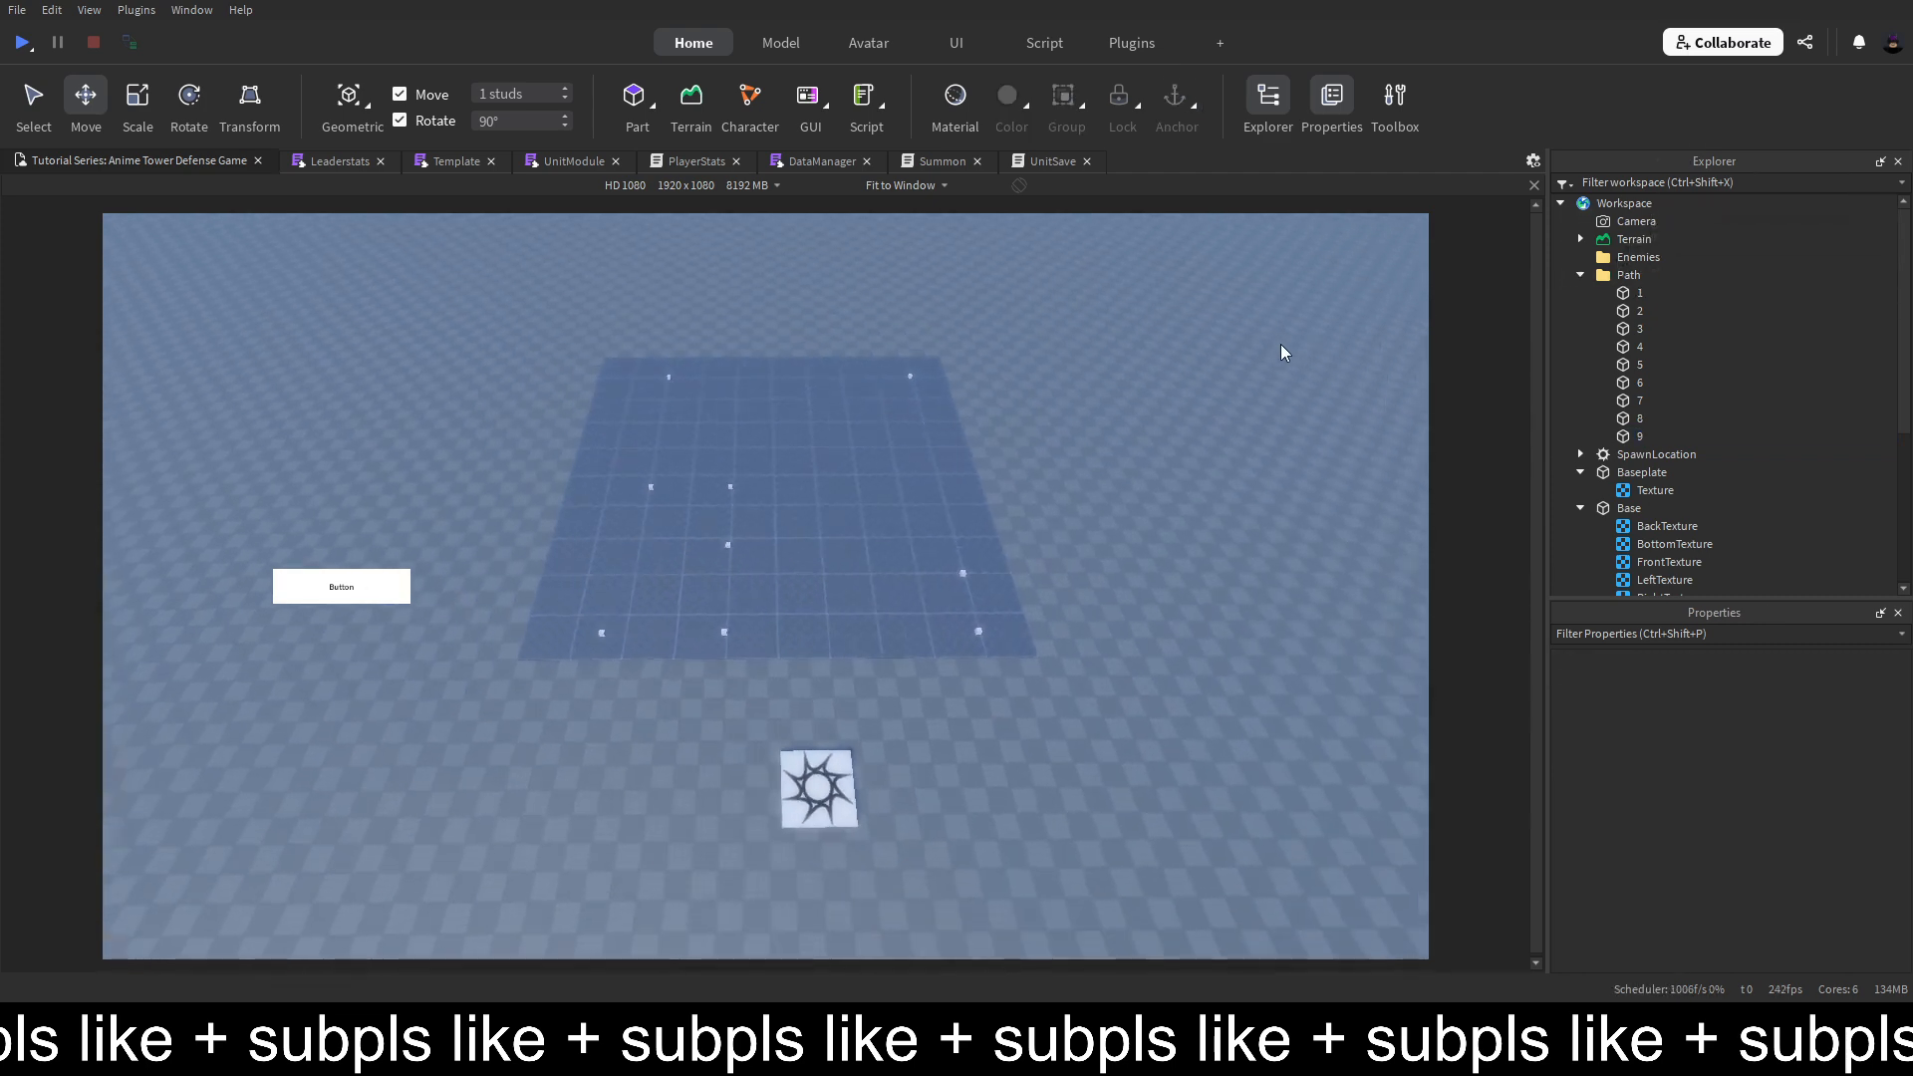
{"action": "key", "text": "w"}
{"action": "key", "text": "a"}
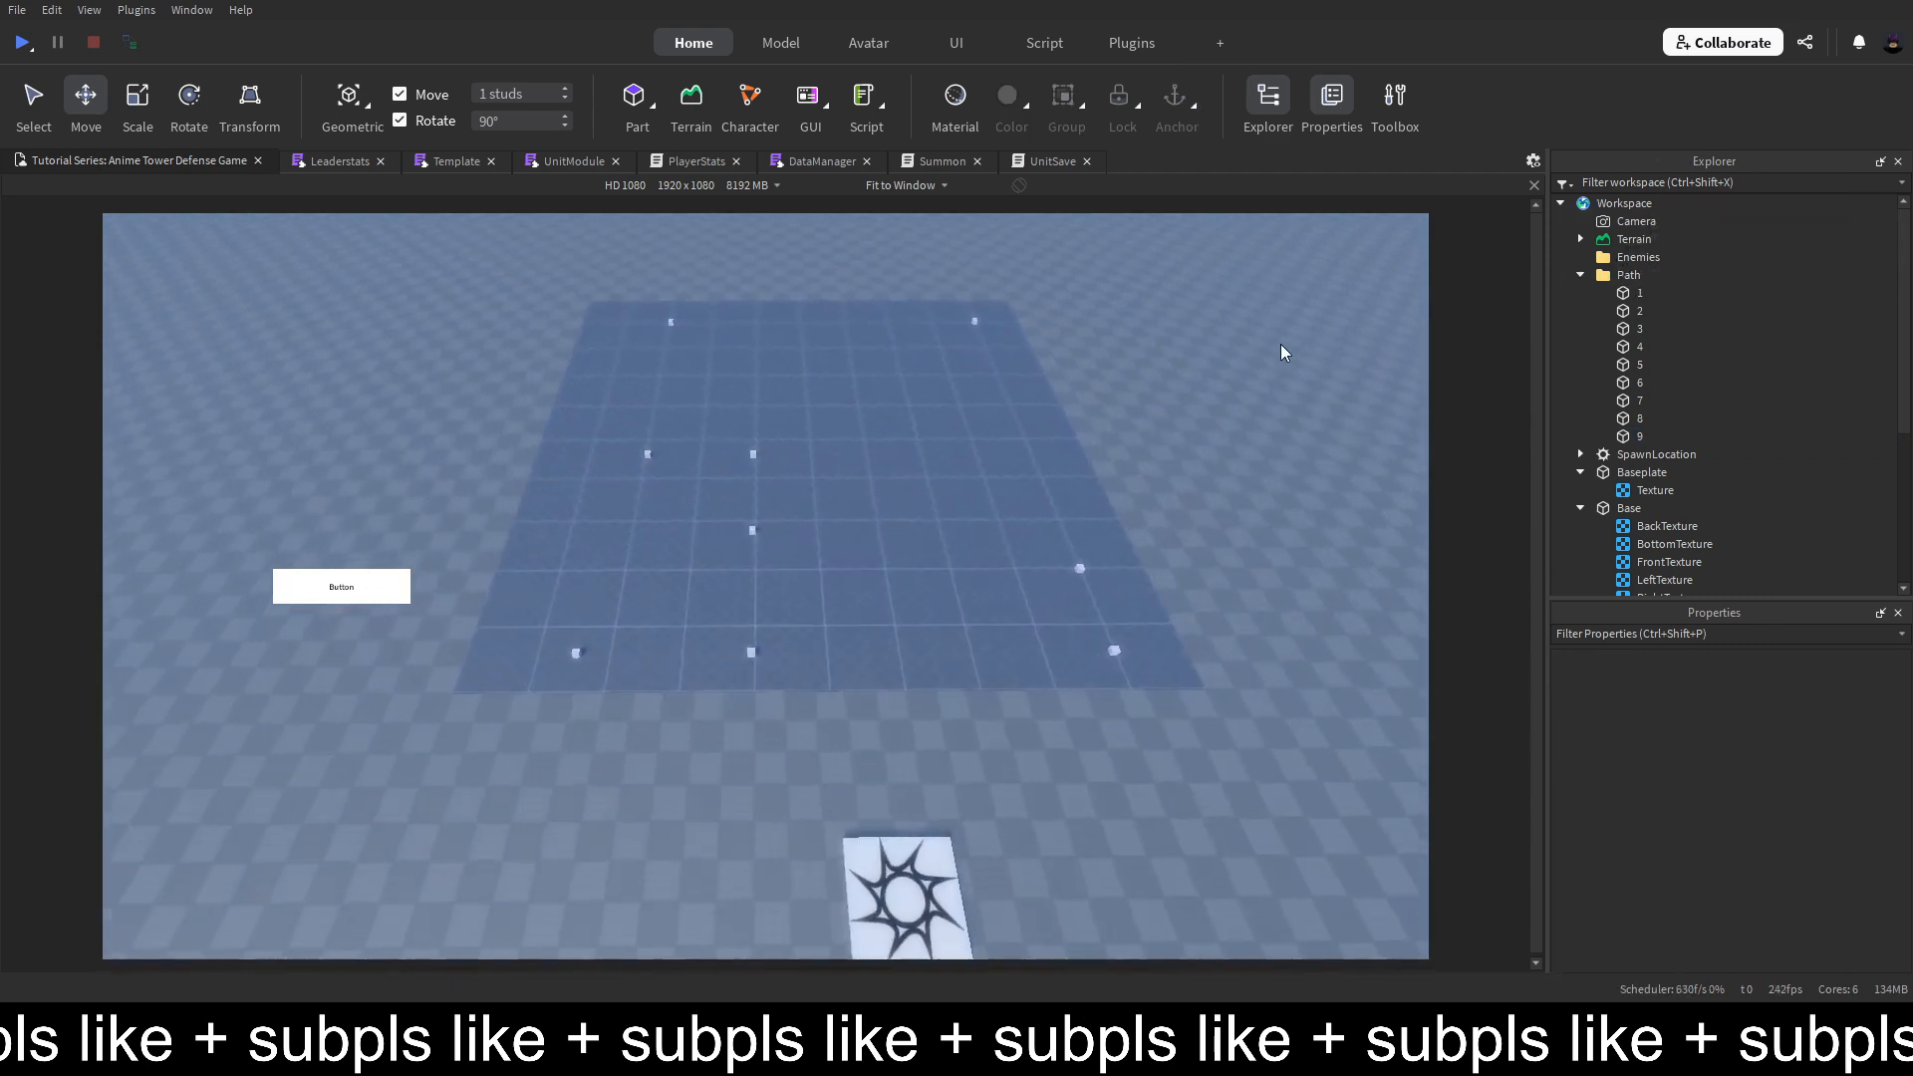
{"action": "key", "text": "d"}
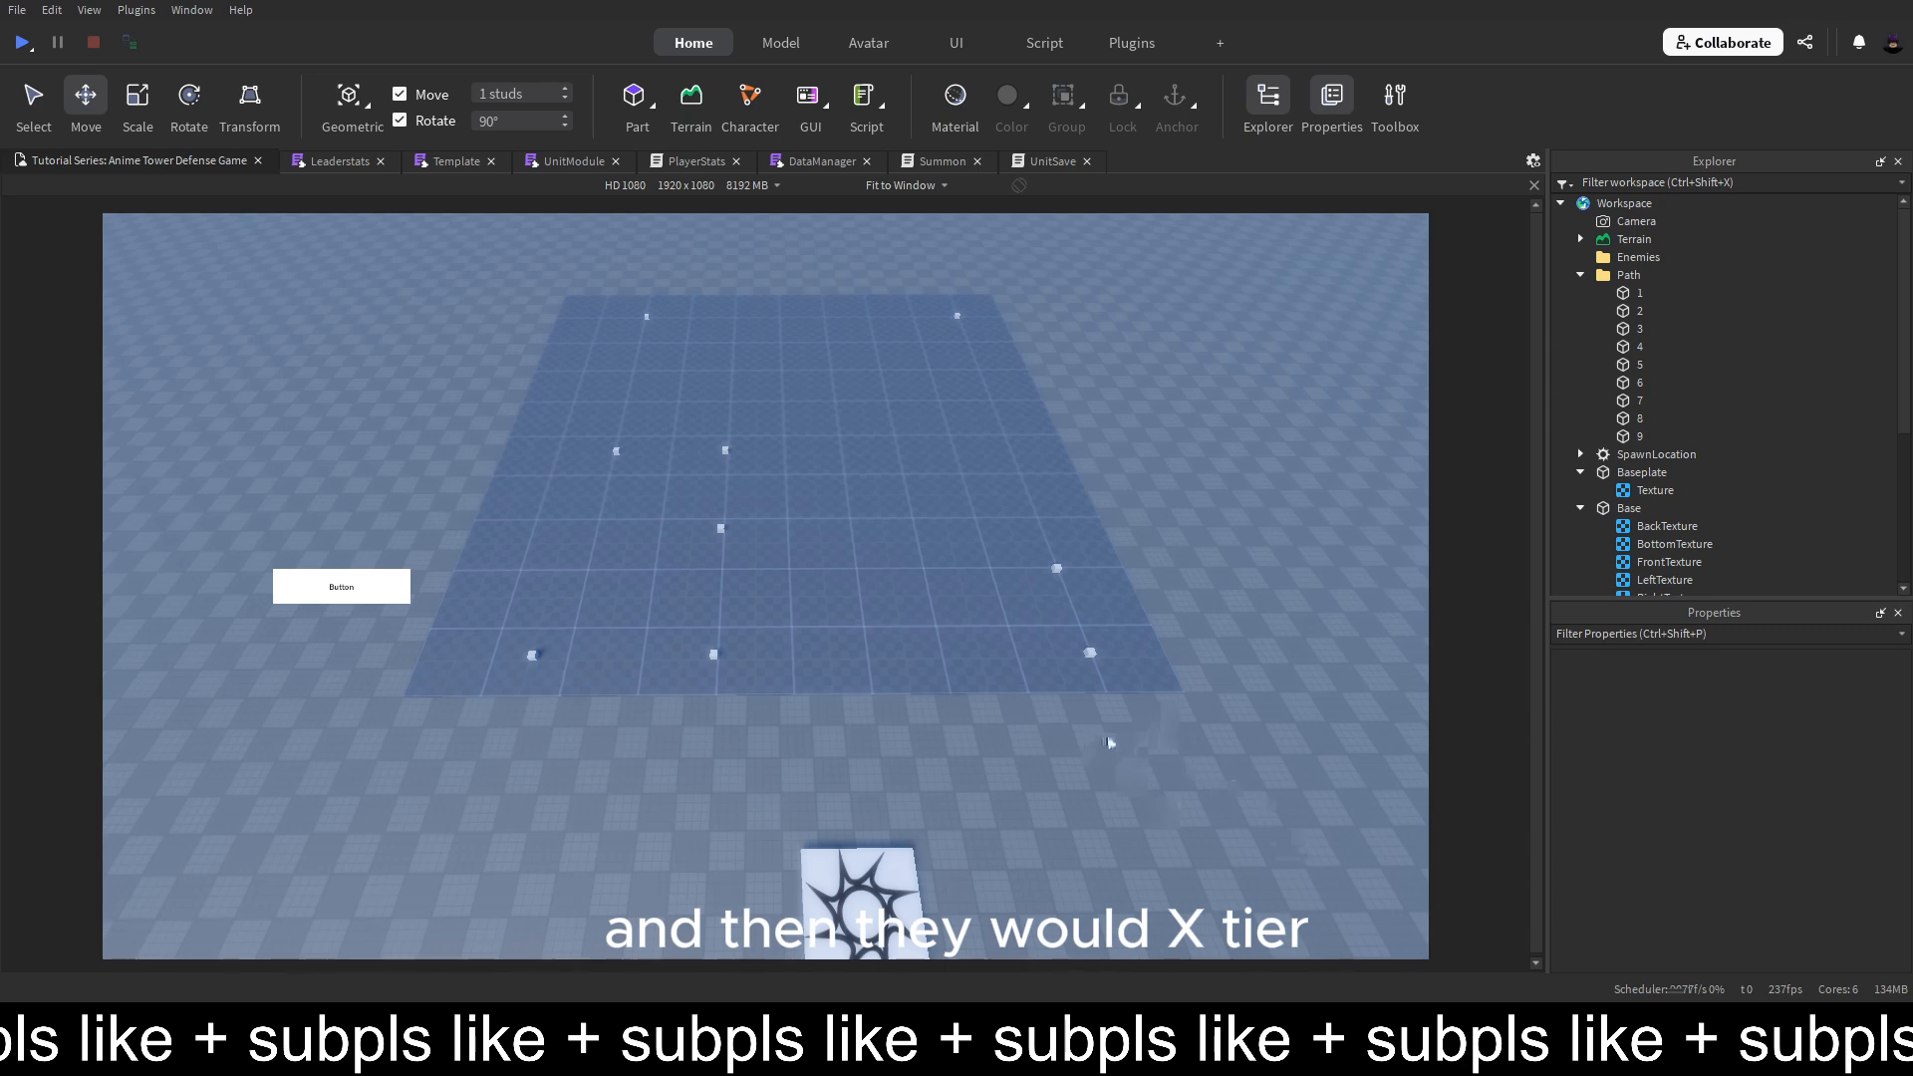
{"action": "right_click_drag", "start_coordinate": [1264, 572], "coordinate": [1264, 570]}
{"action": "key", "text": "a"}
{"action": "key", "text": "d"}
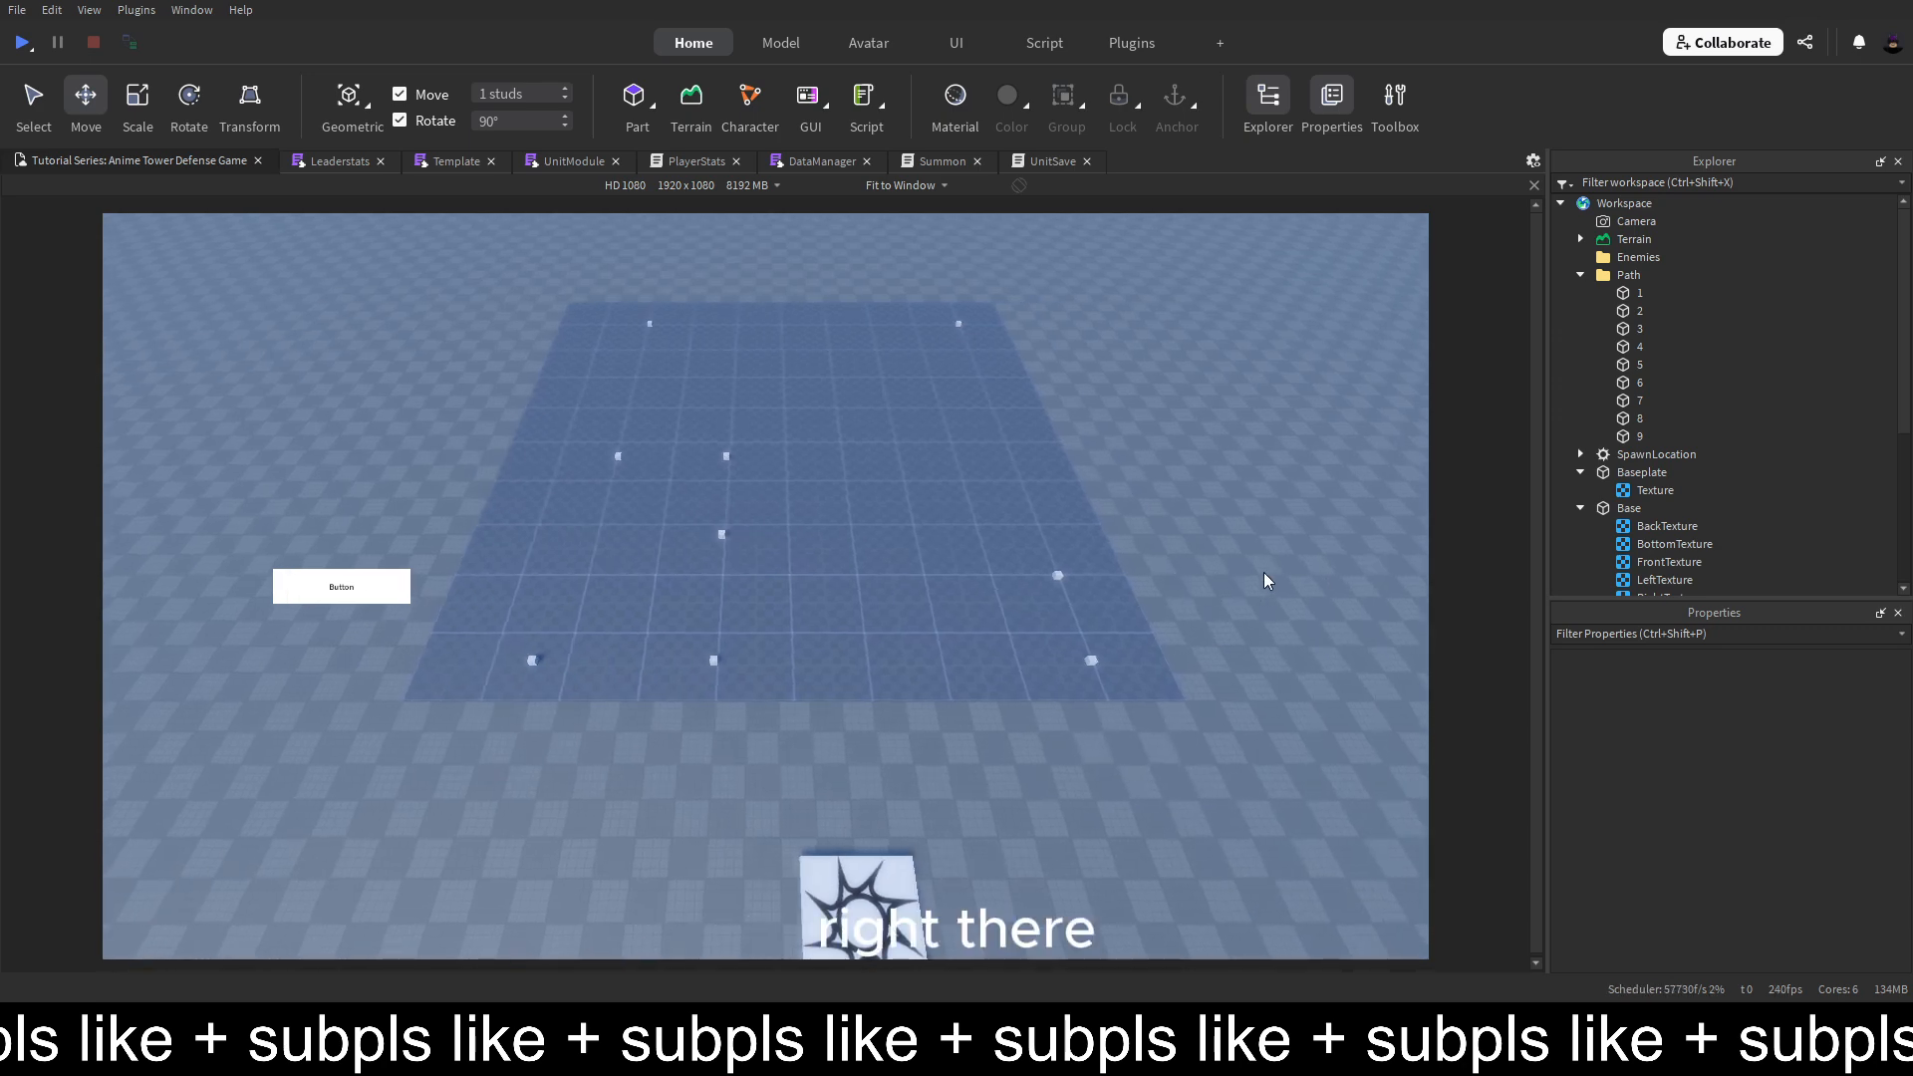
{"action": "right_click_drag", "start_coordinate": [1223, 457], "coordinate": [1222, 450]}
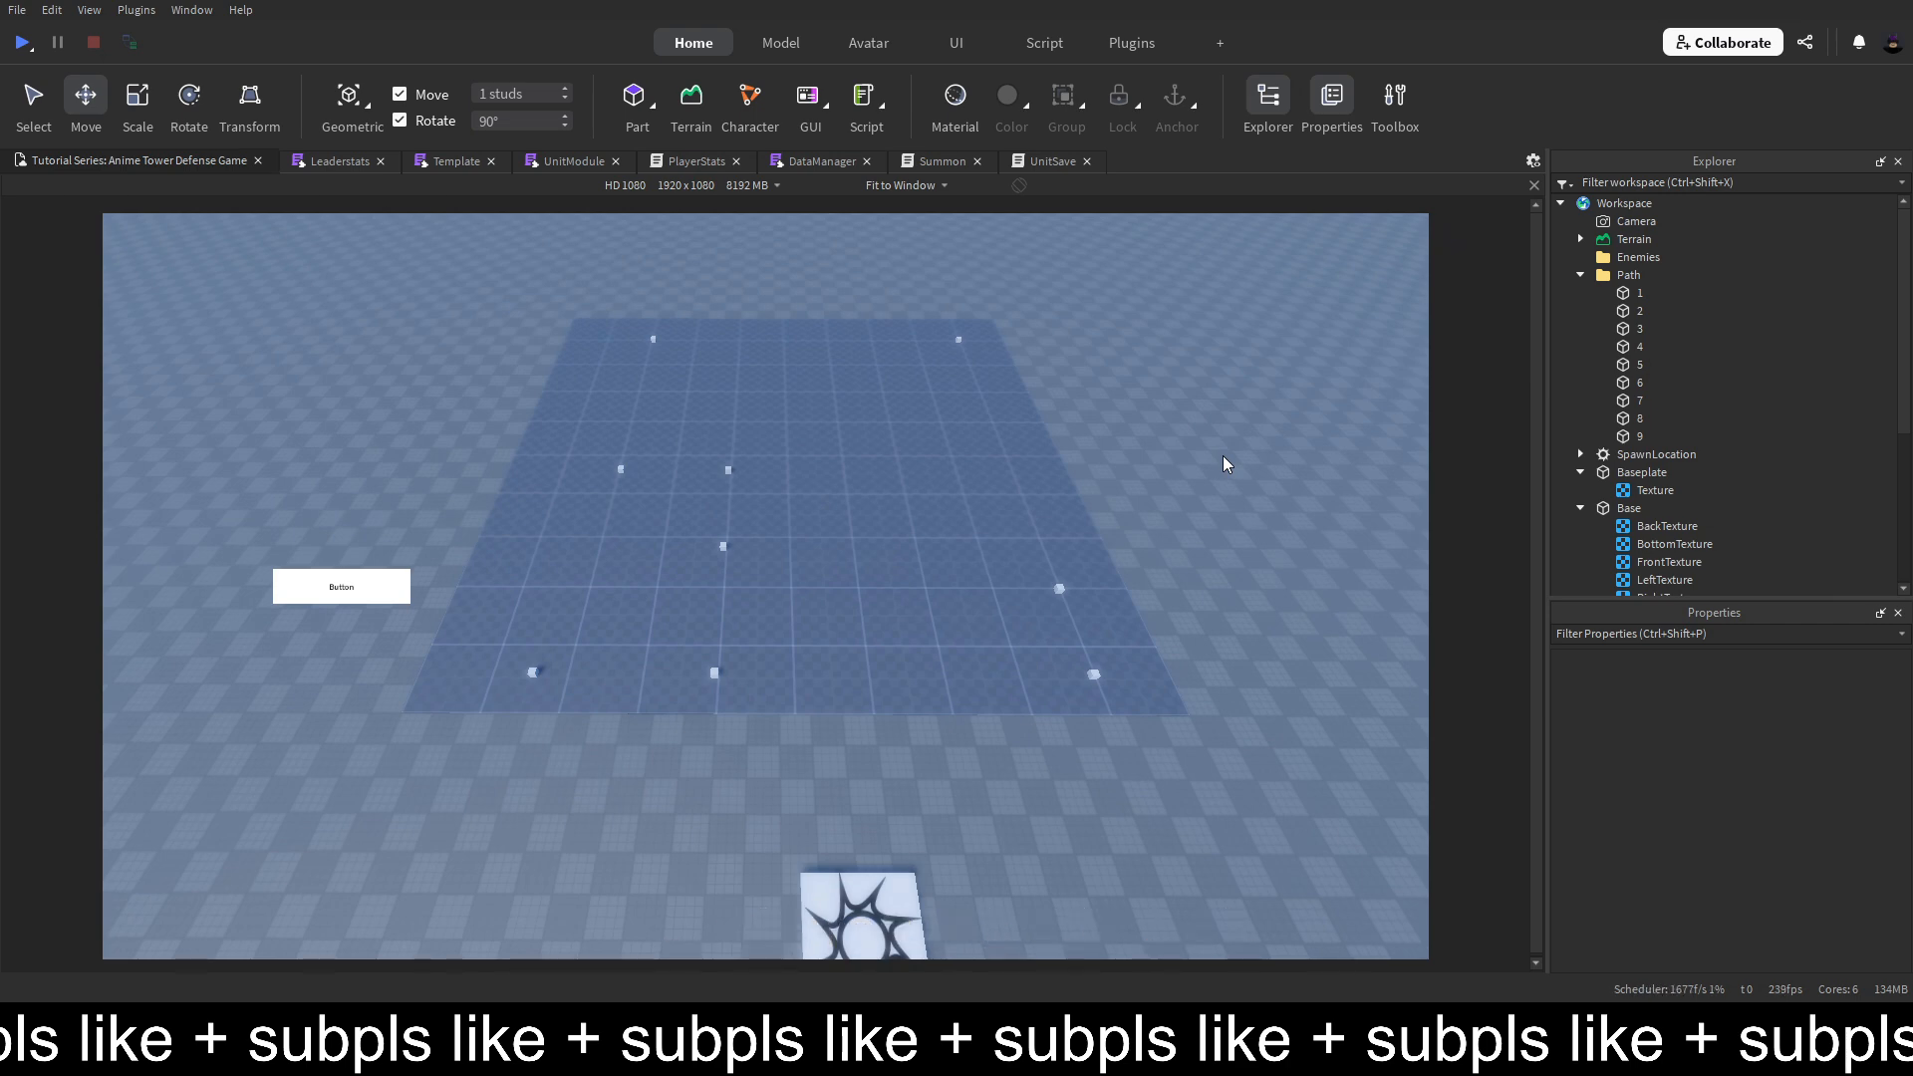
Add a module script named EnemyConfig to the Modules folder in ReplicatedStorage
{"action": "left_click", "coordinate": [1581, 277]}
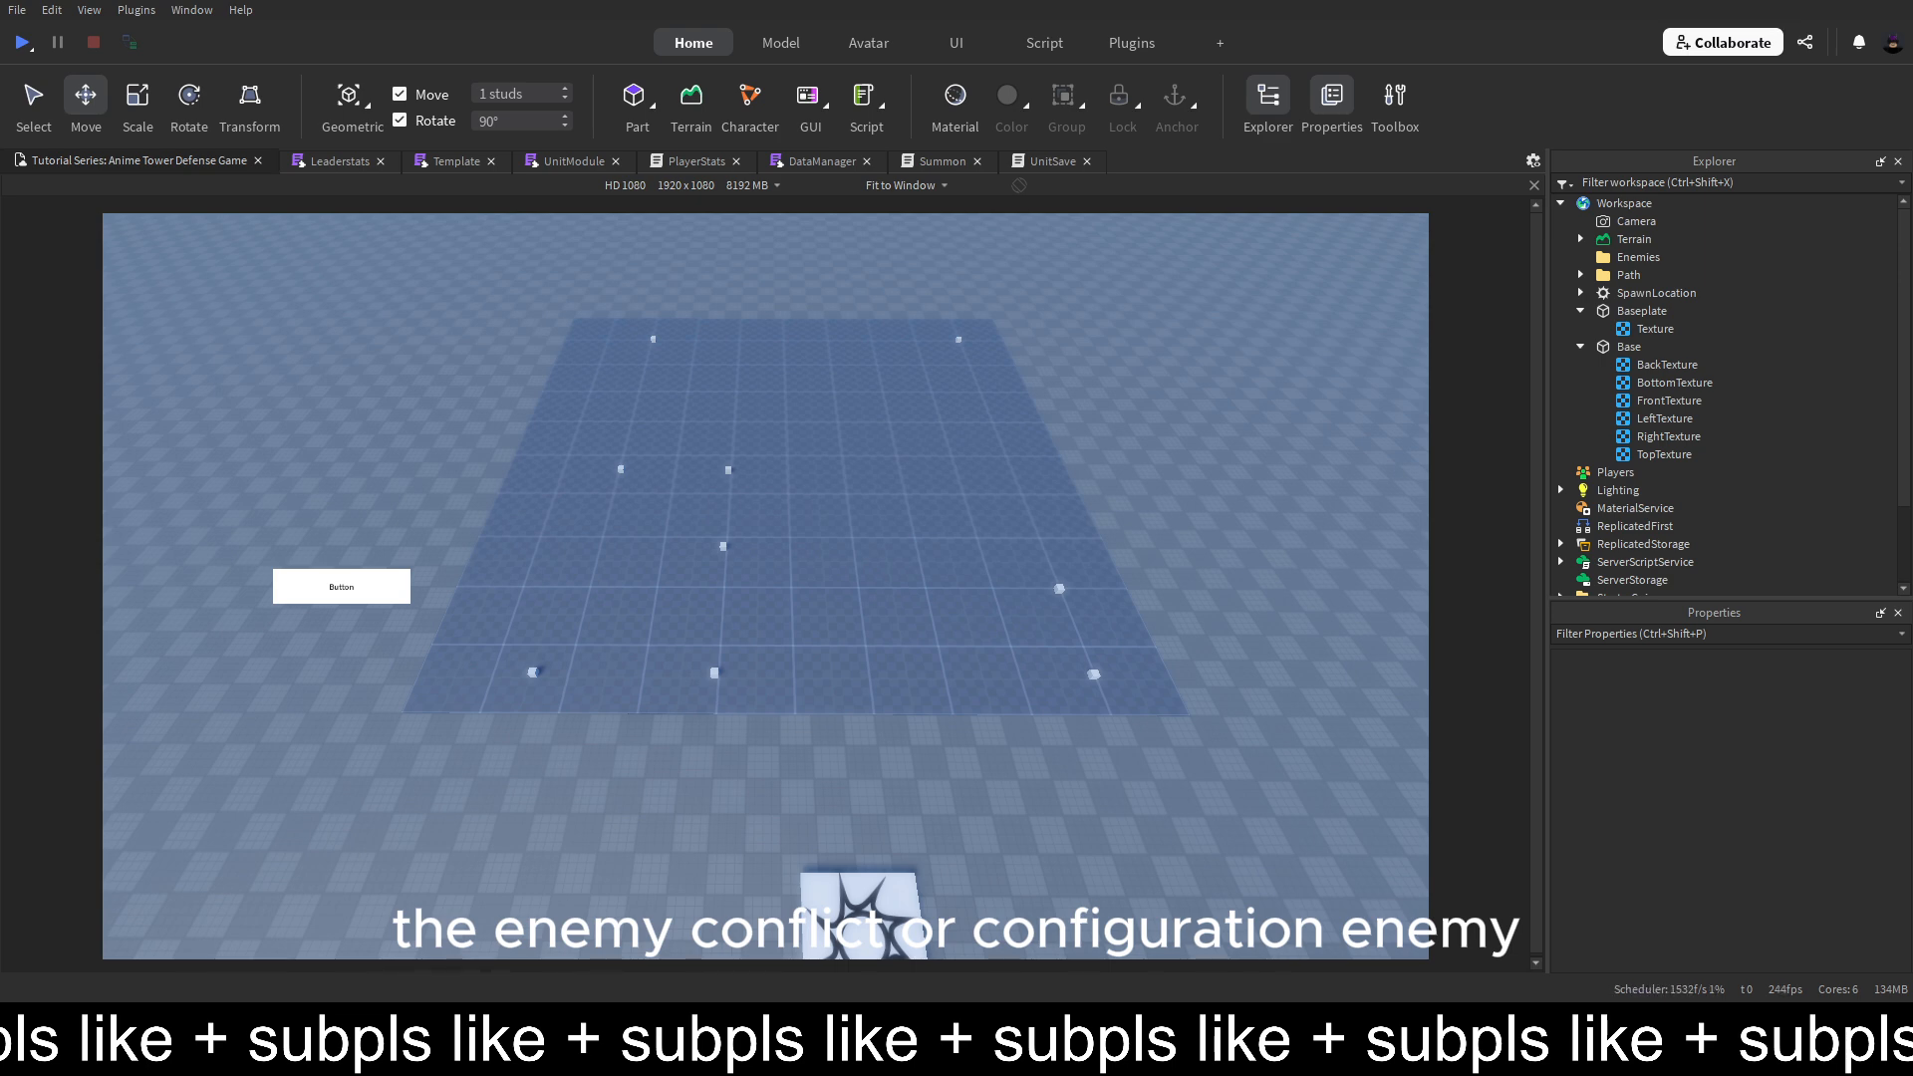
{"action": "left_click", "coordinate": [1560, 203]}
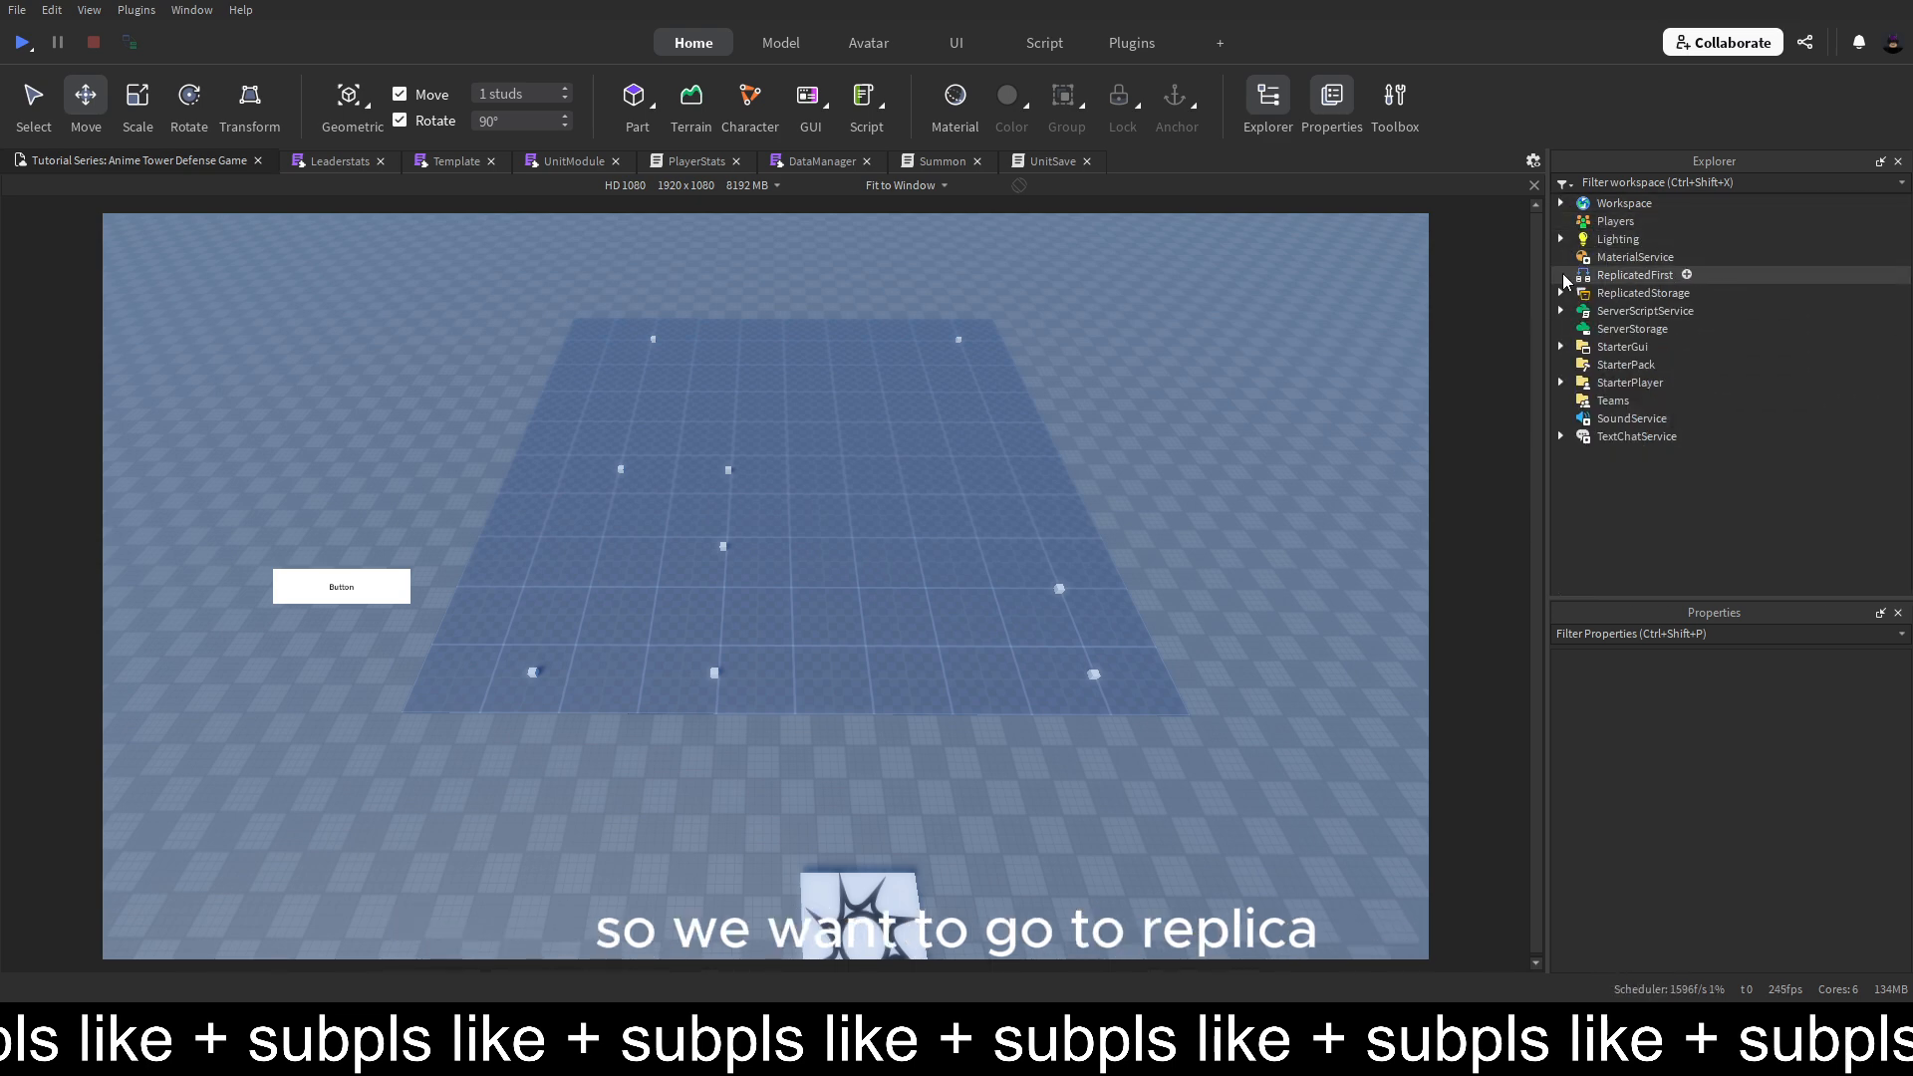
{"action": "left_click", "coordinate": [1561, 293]}
{"action": "left_click", "coordinate": [1581, 312]}
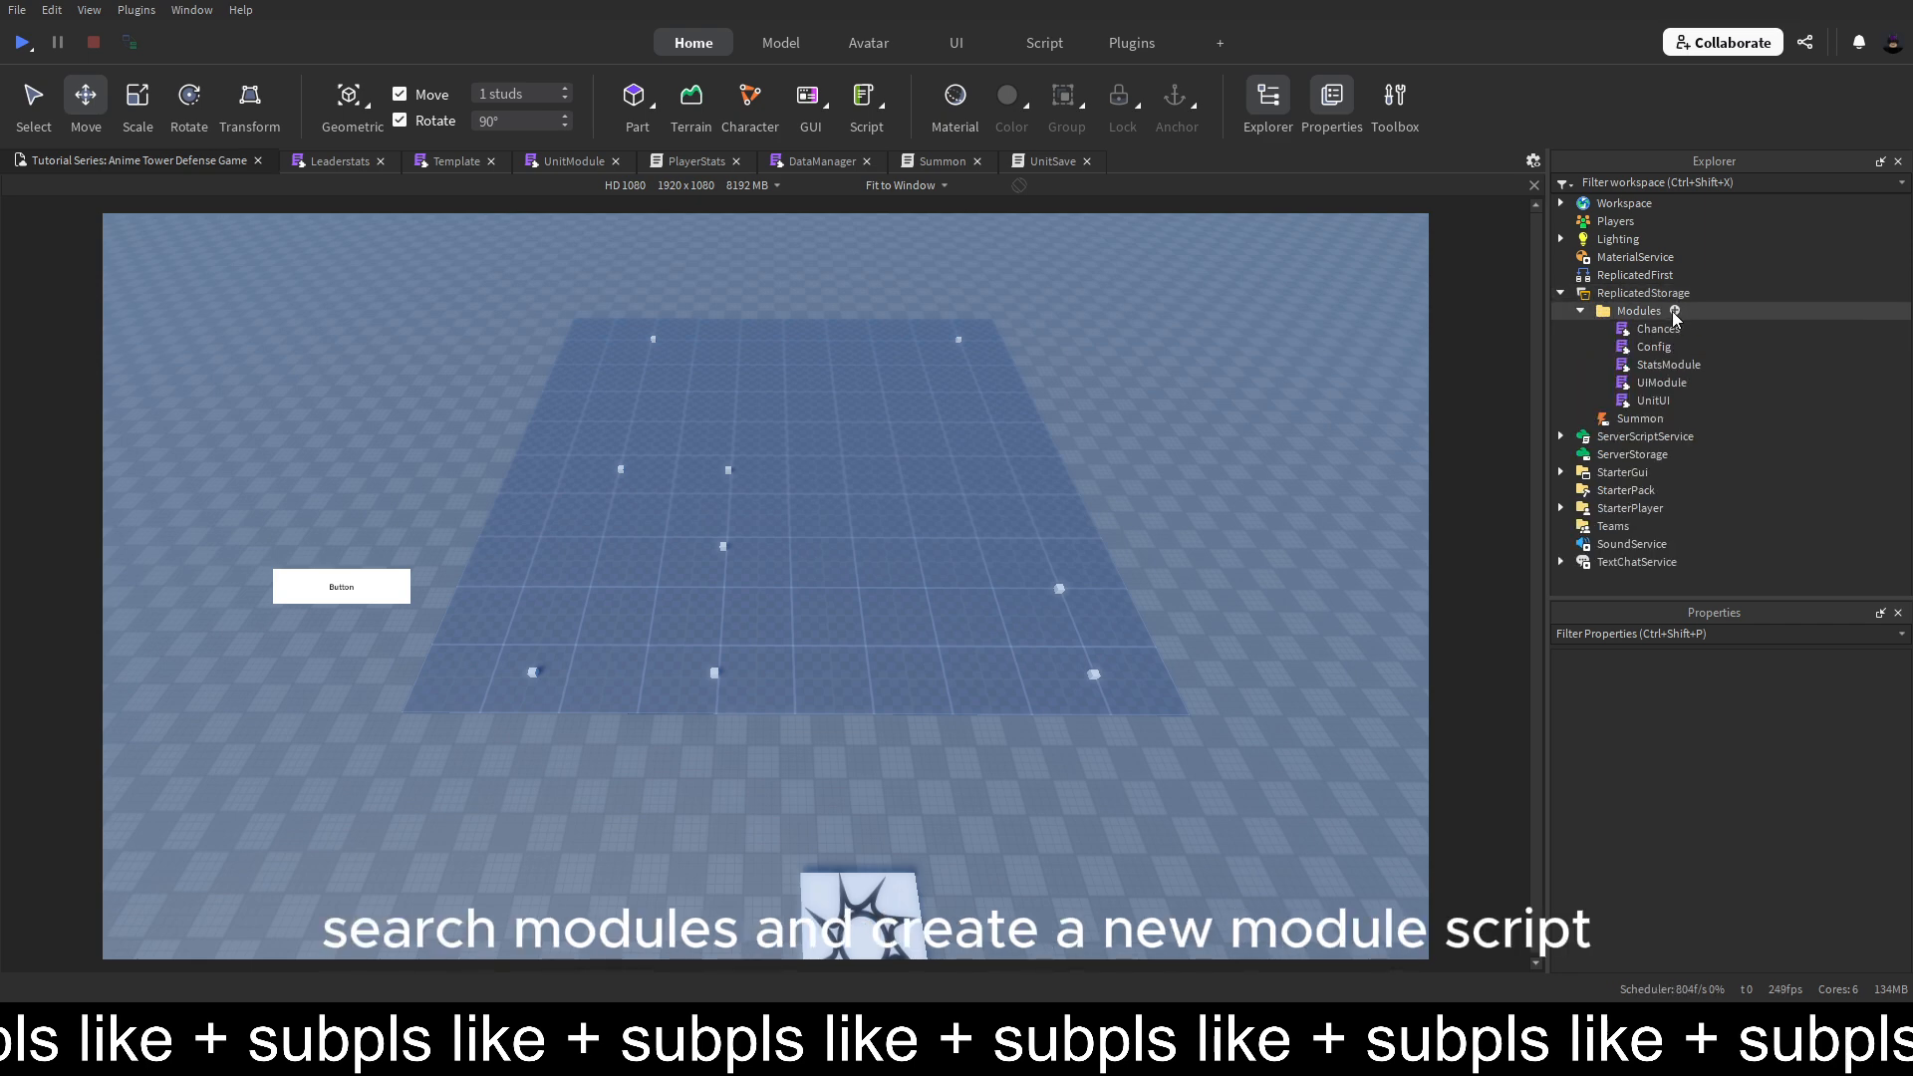
{"action": "left_click", "coordinate": [1675, 312]}
{"action": "left_click", "coordinate": [1658, 373]}
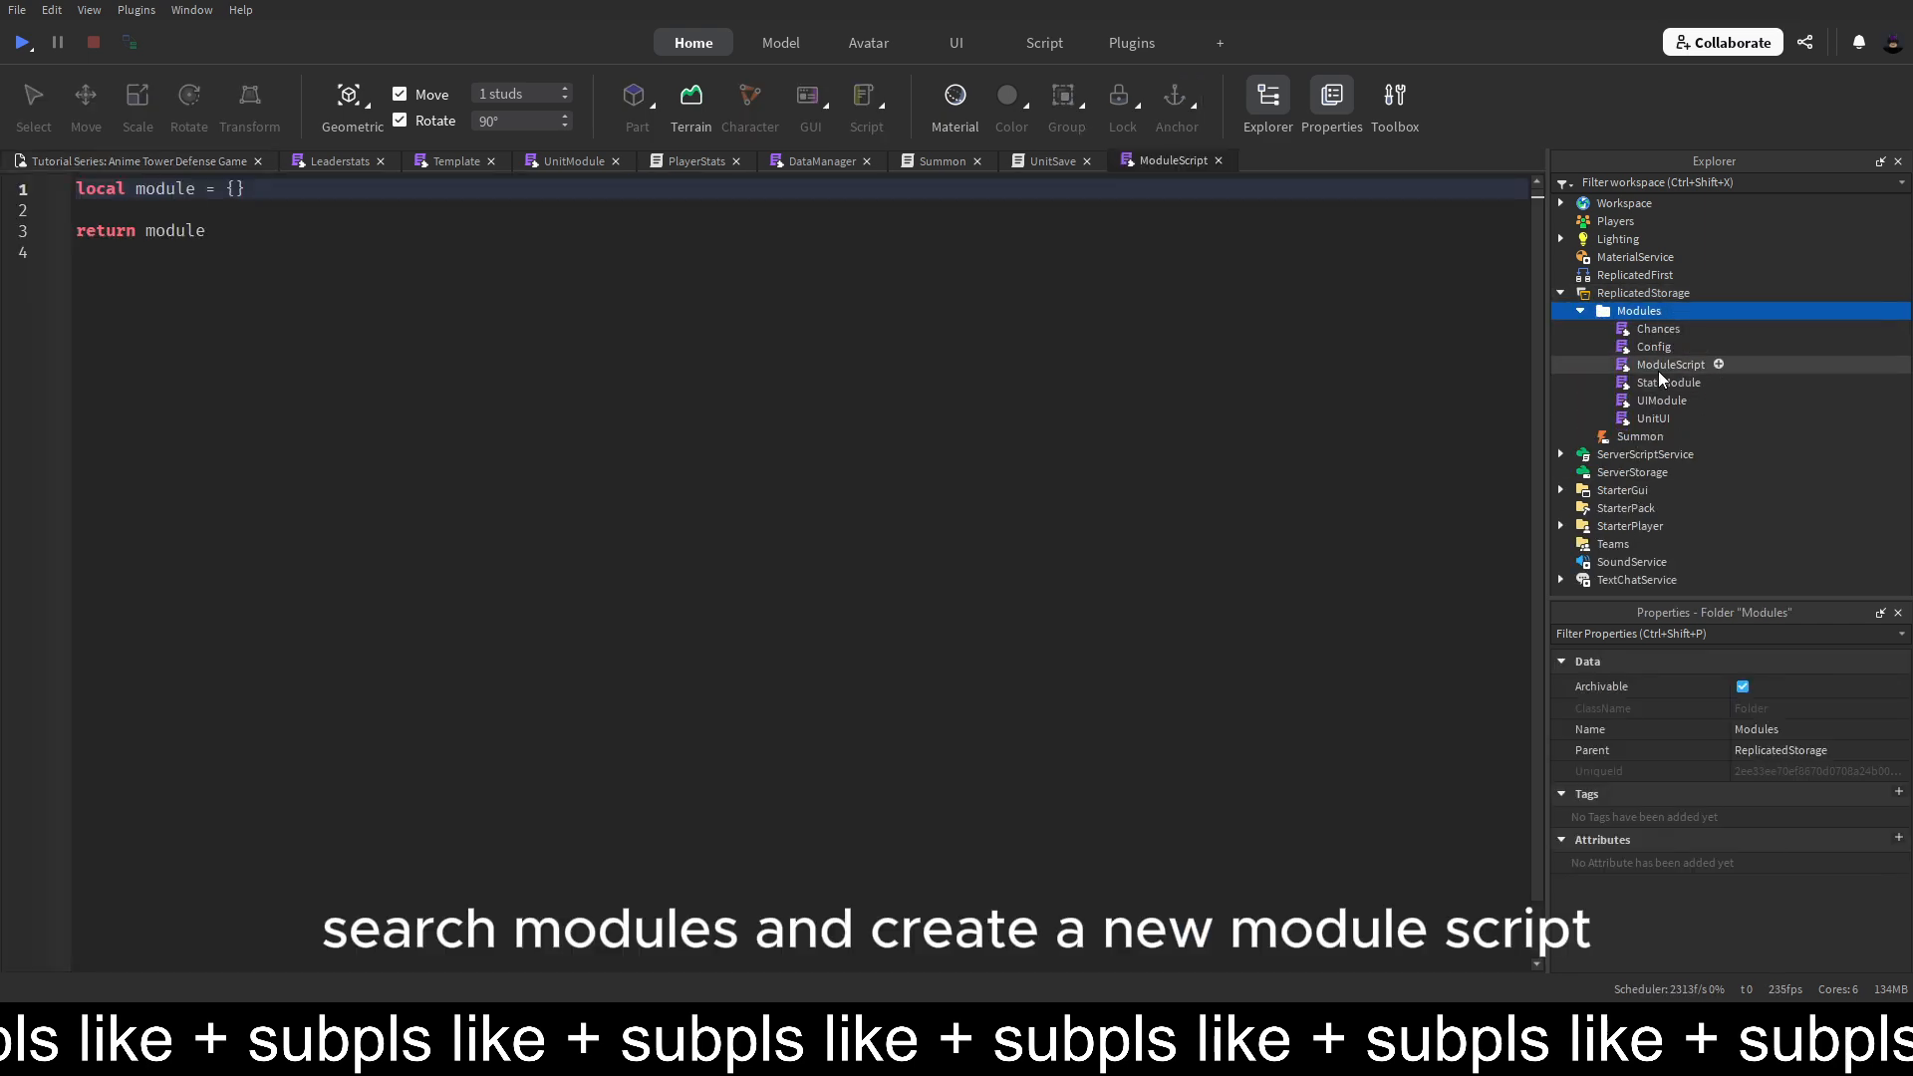
{"action": "key", "text": "F2"}
{"action": "type", "text": "E"}
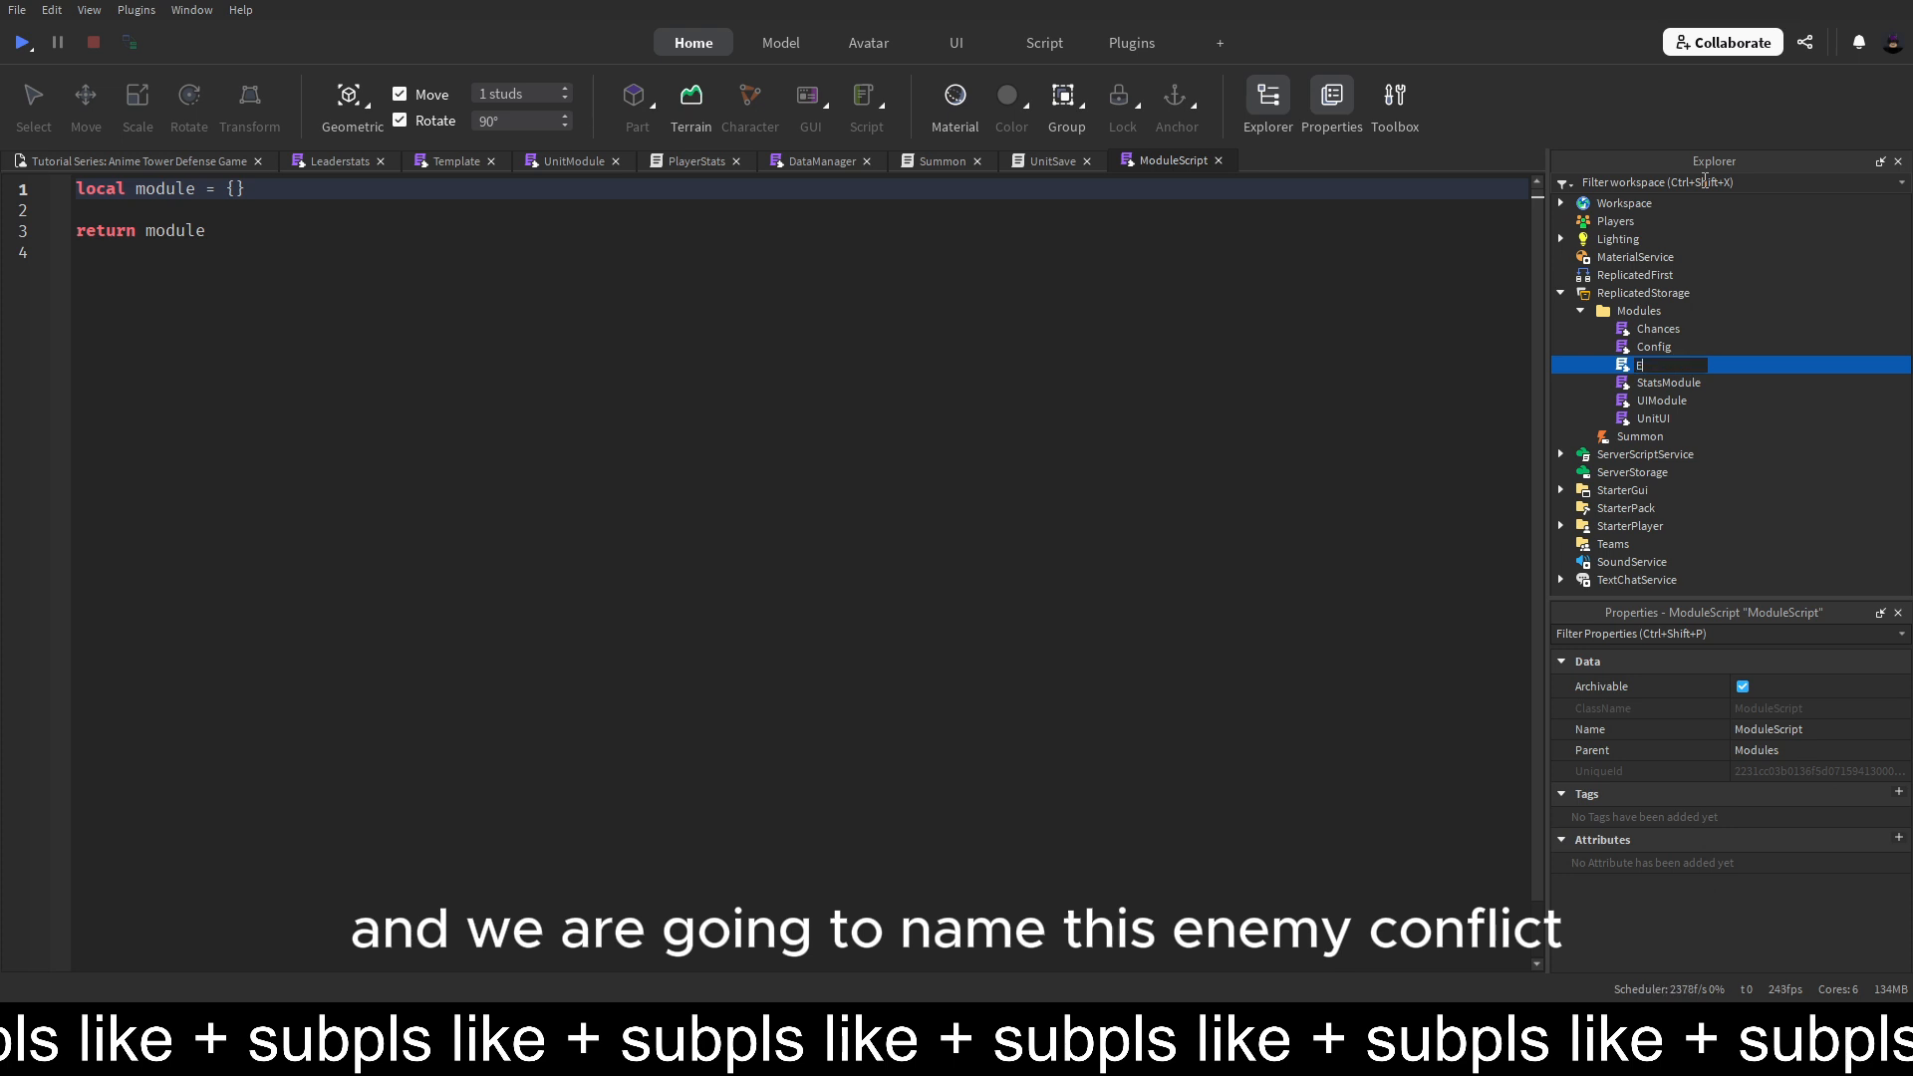
{"action": "type", "text": "nemyConfig"}
{"action": "key", "text": "Return"}
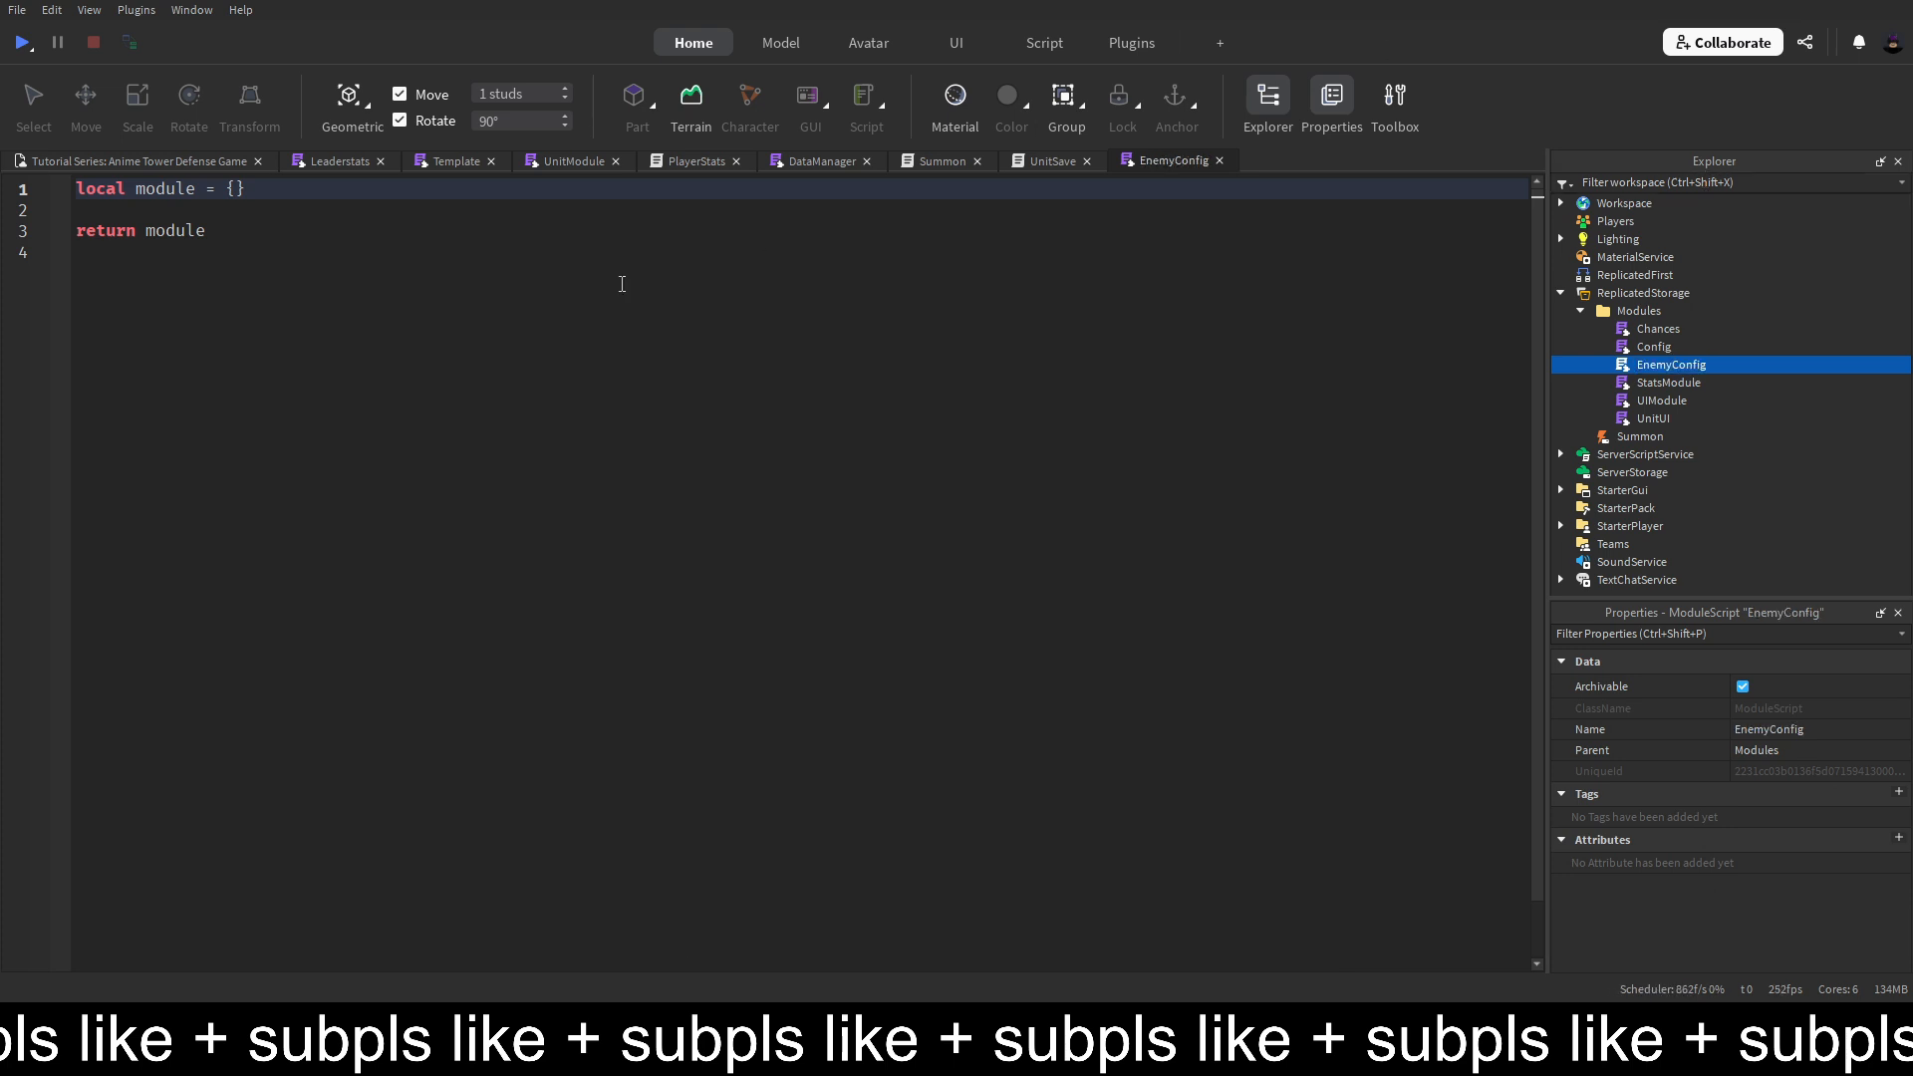
Replace the default table name with EnemyConfig in both the declaration and the return line of the new module script
{"action": "left_click", "coordinate": [1782, 729]}
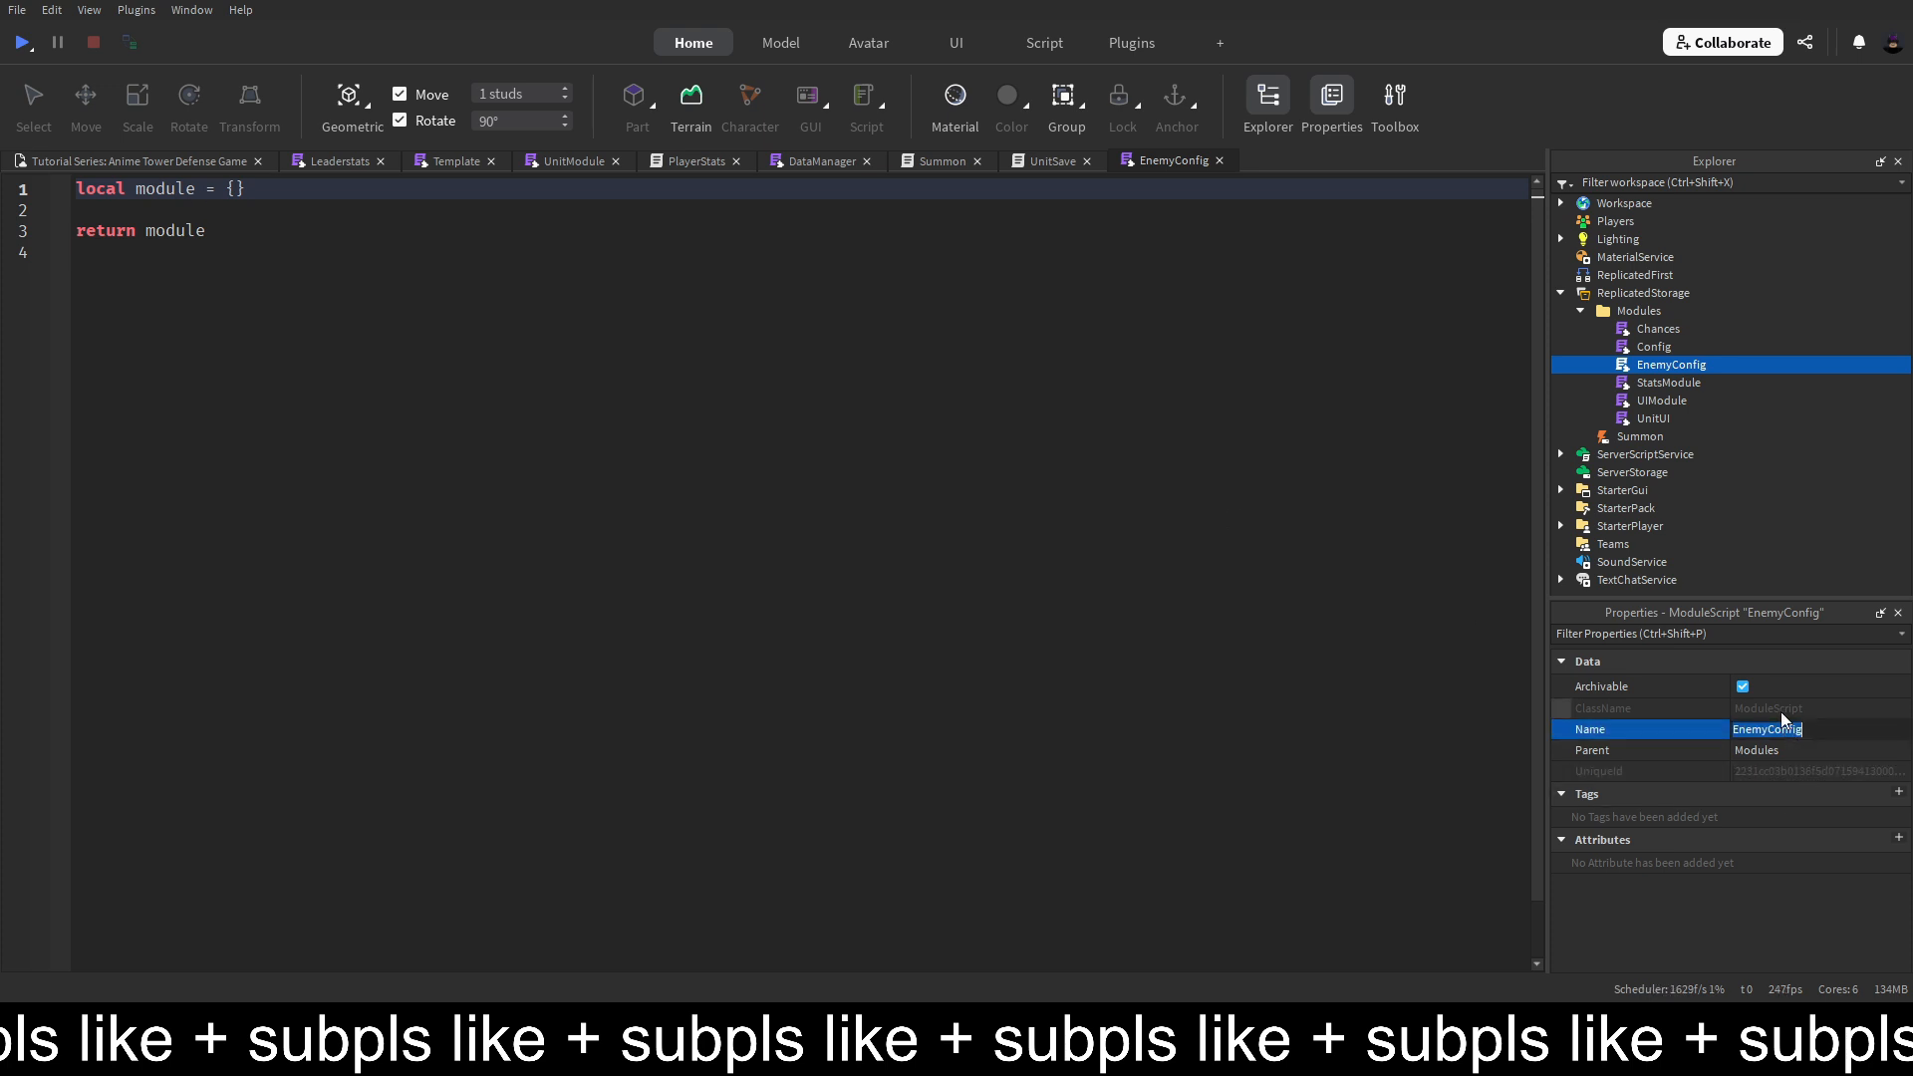
{"action": "key", "text": "ctrl+c"}
{"action": "double_click", "coordinate": [166, 189]}
{"action": "key", "text": "ctrl+v"}
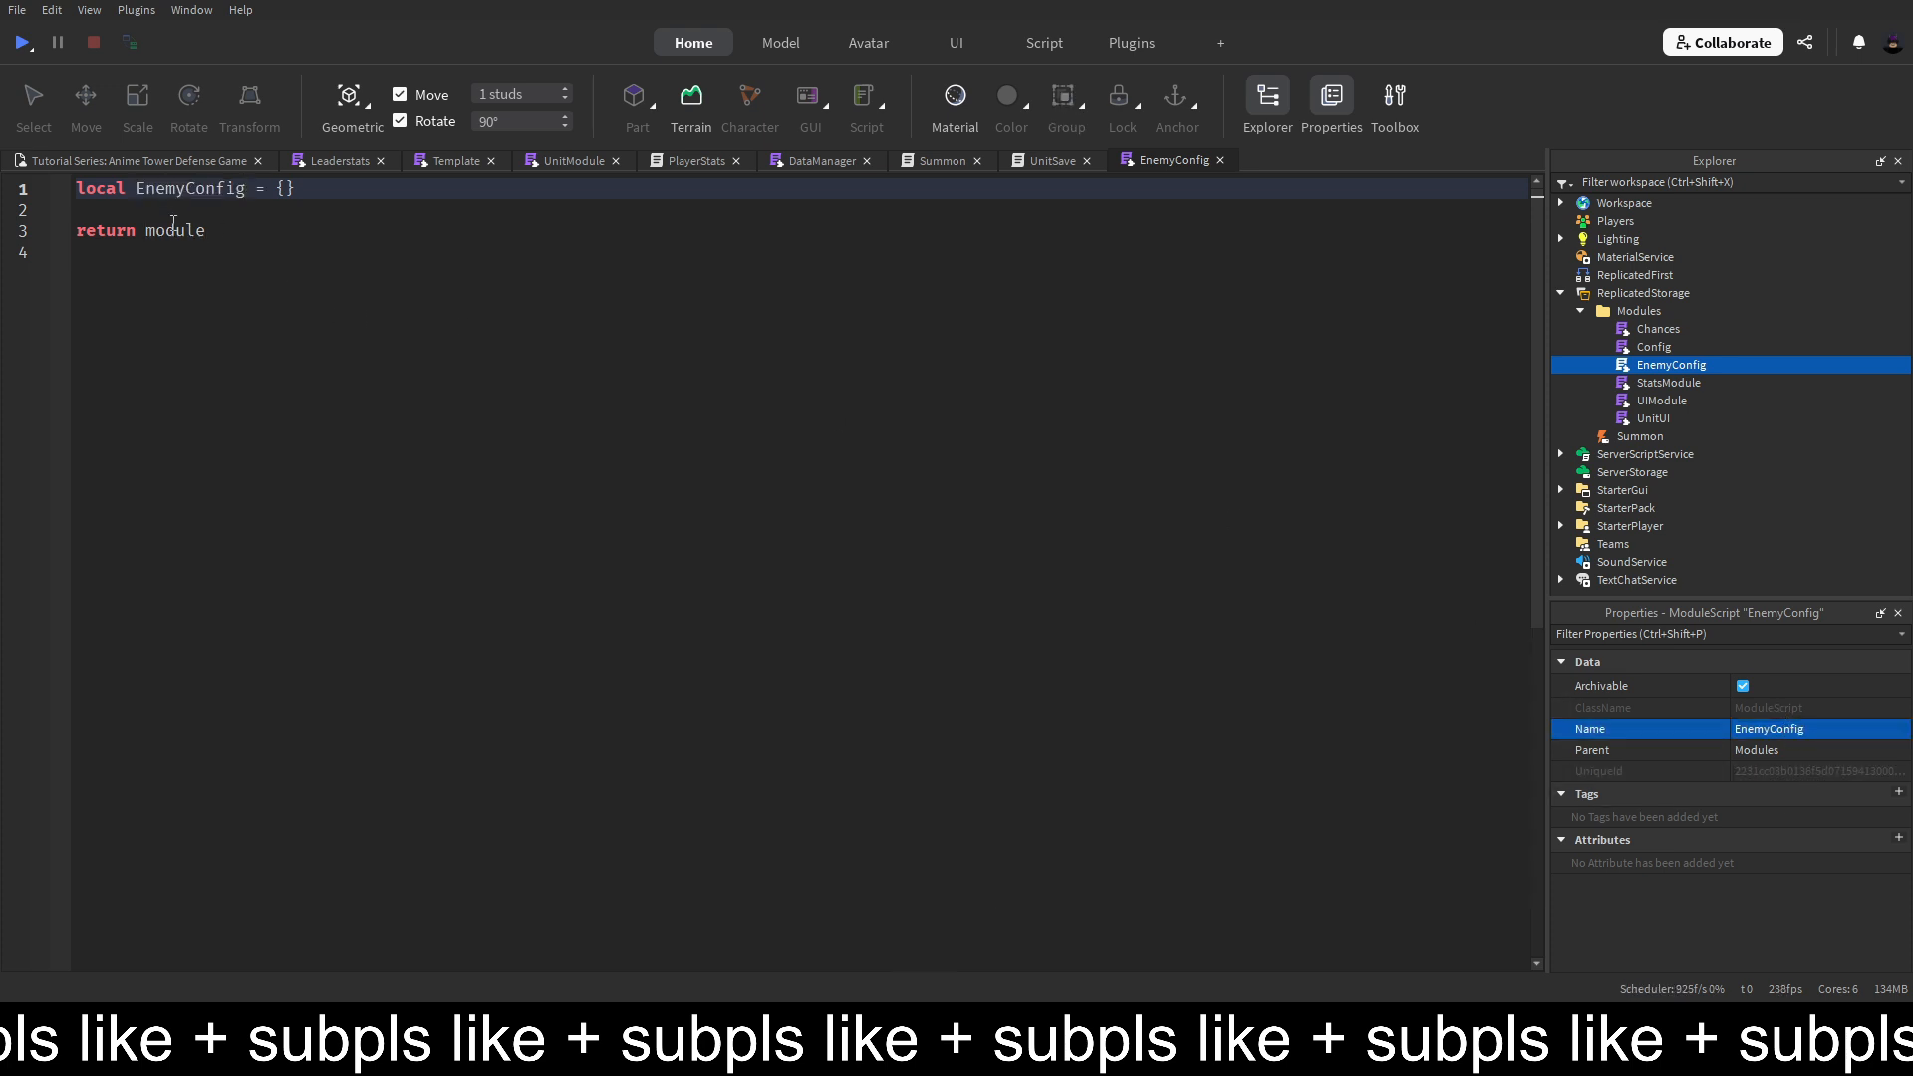
{"action": "double_click", "coordinate": [172, 231]}
{"action": "key", "text": "ctrl+v"}
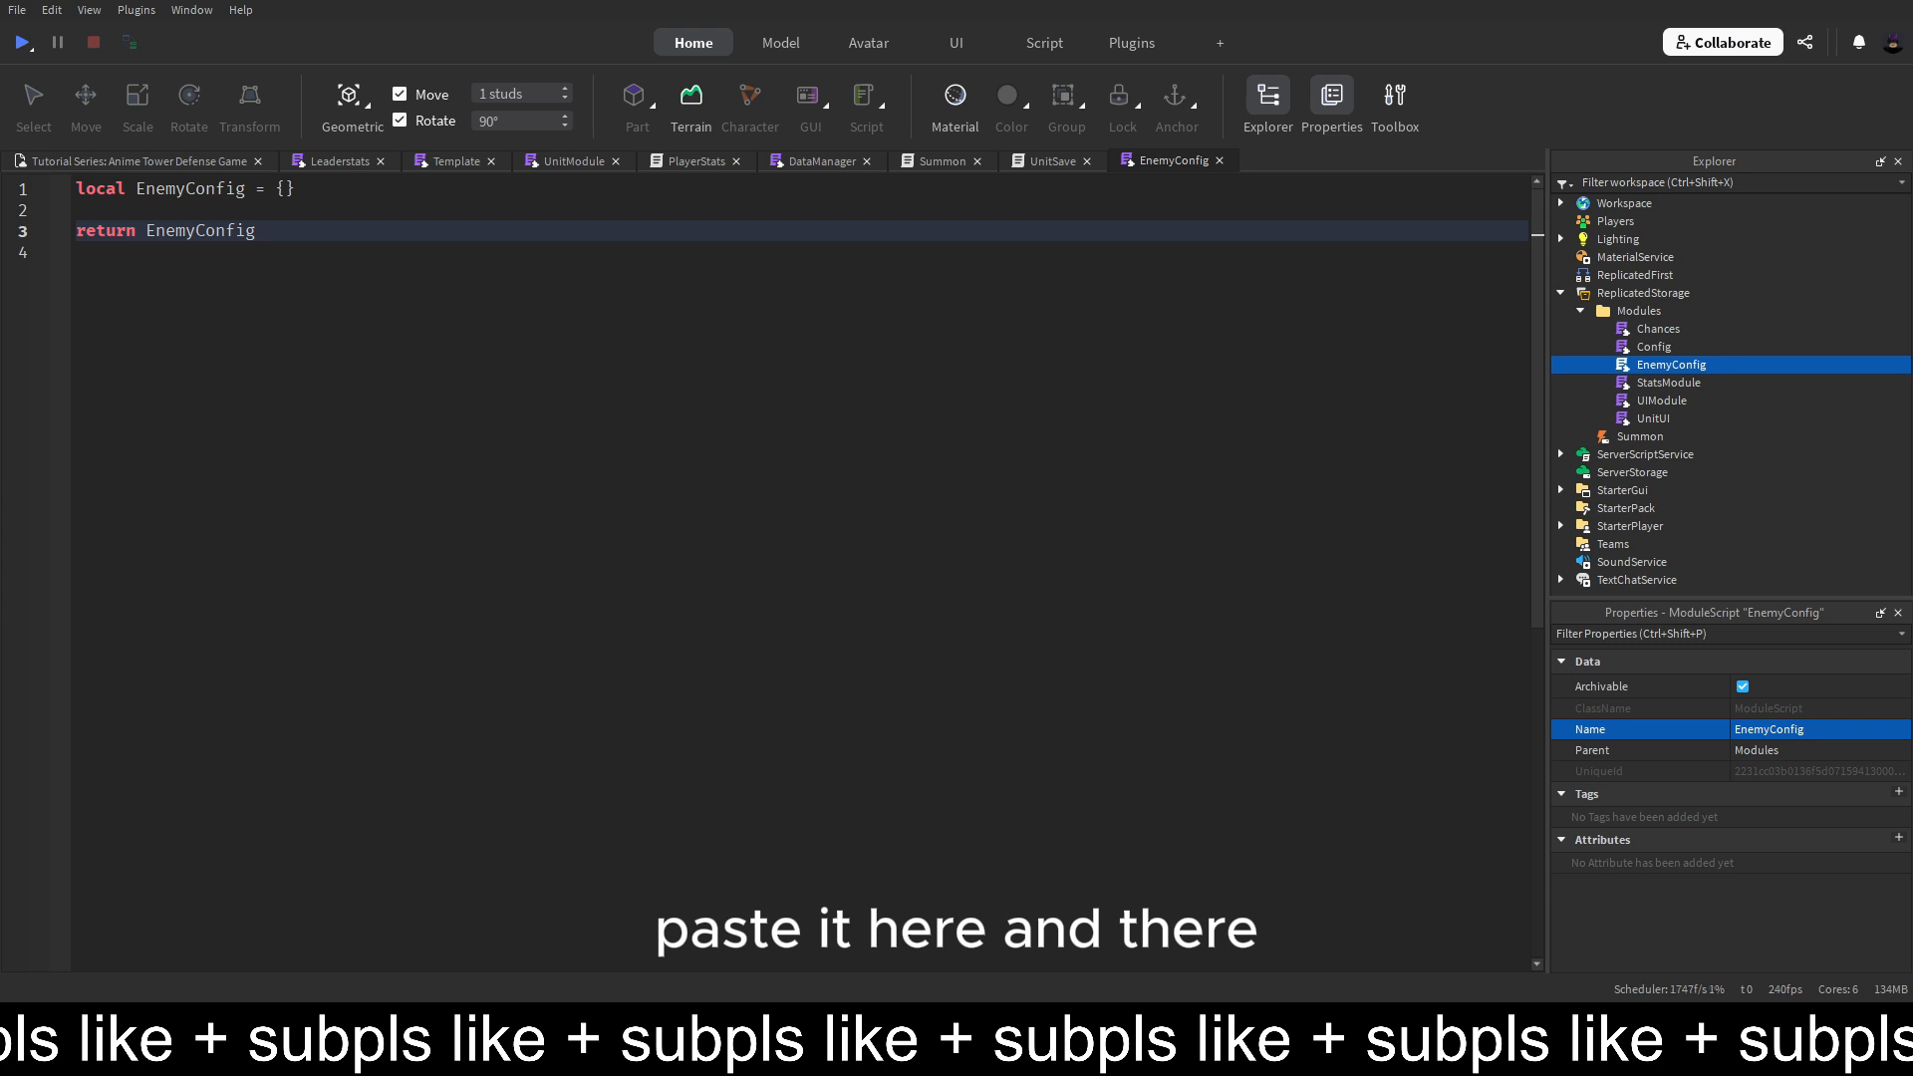
Duplicate the EnemyConfig module script and name the copy WavesConfig
{"action": "left_click", "coordinate": [1674, 367]}
{"action": "key", "text": "ctrl+d"}
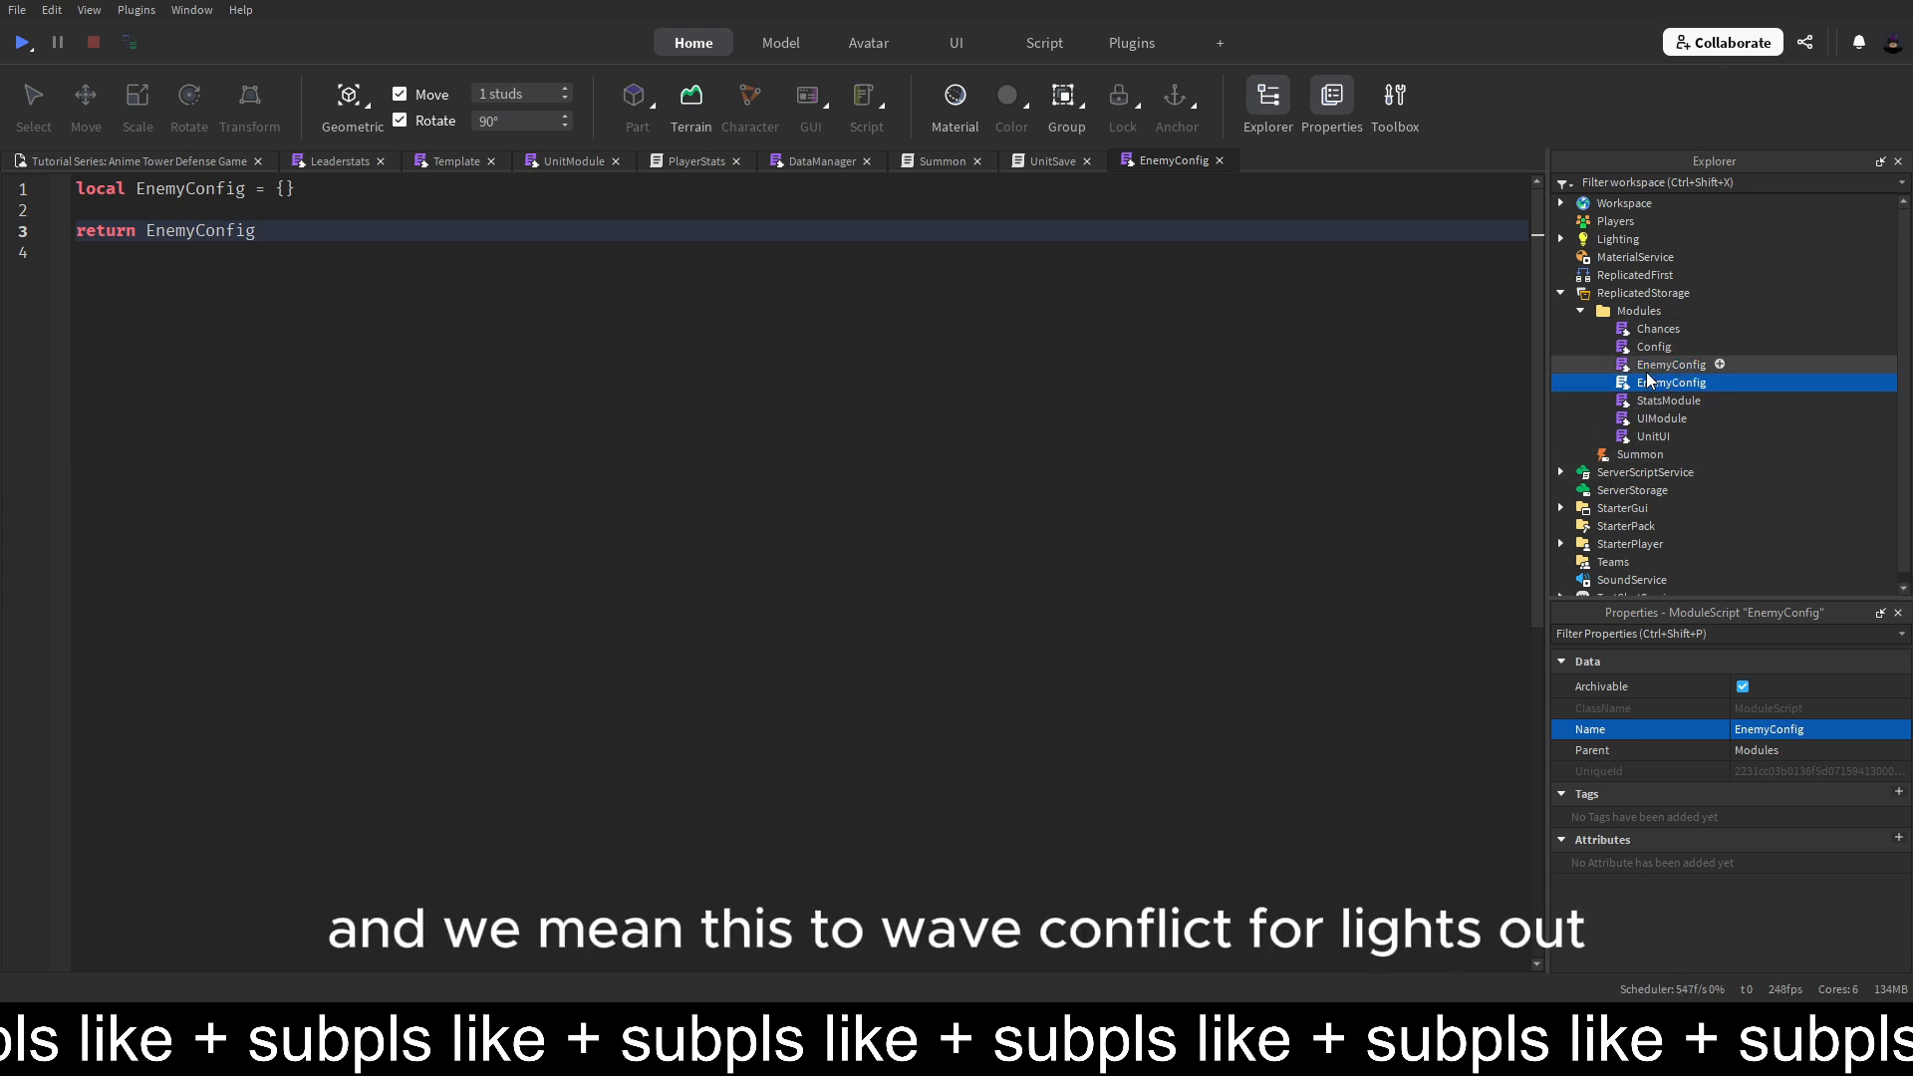
{"action": "key", "text": "F2"}
{"action": "type", "text": "Wave"}
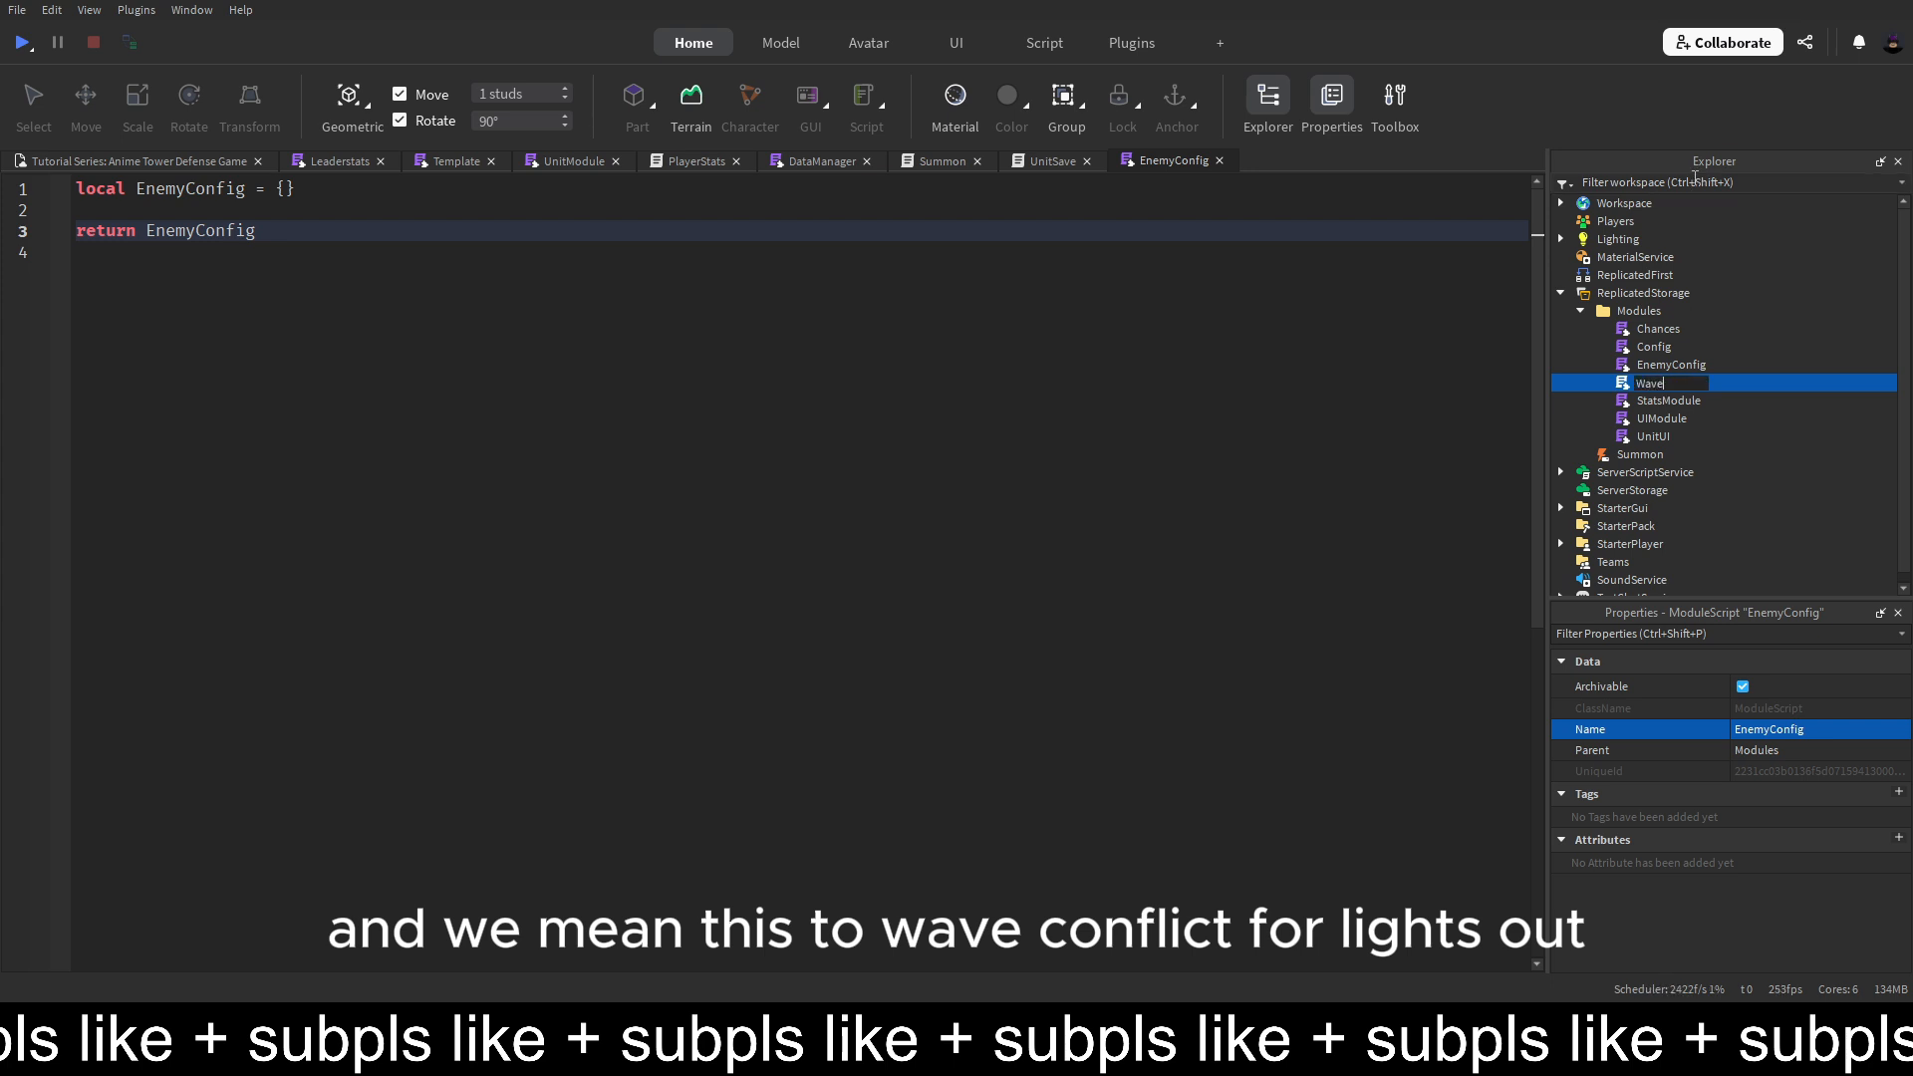
{"action": "type", "text": "sConfig"}
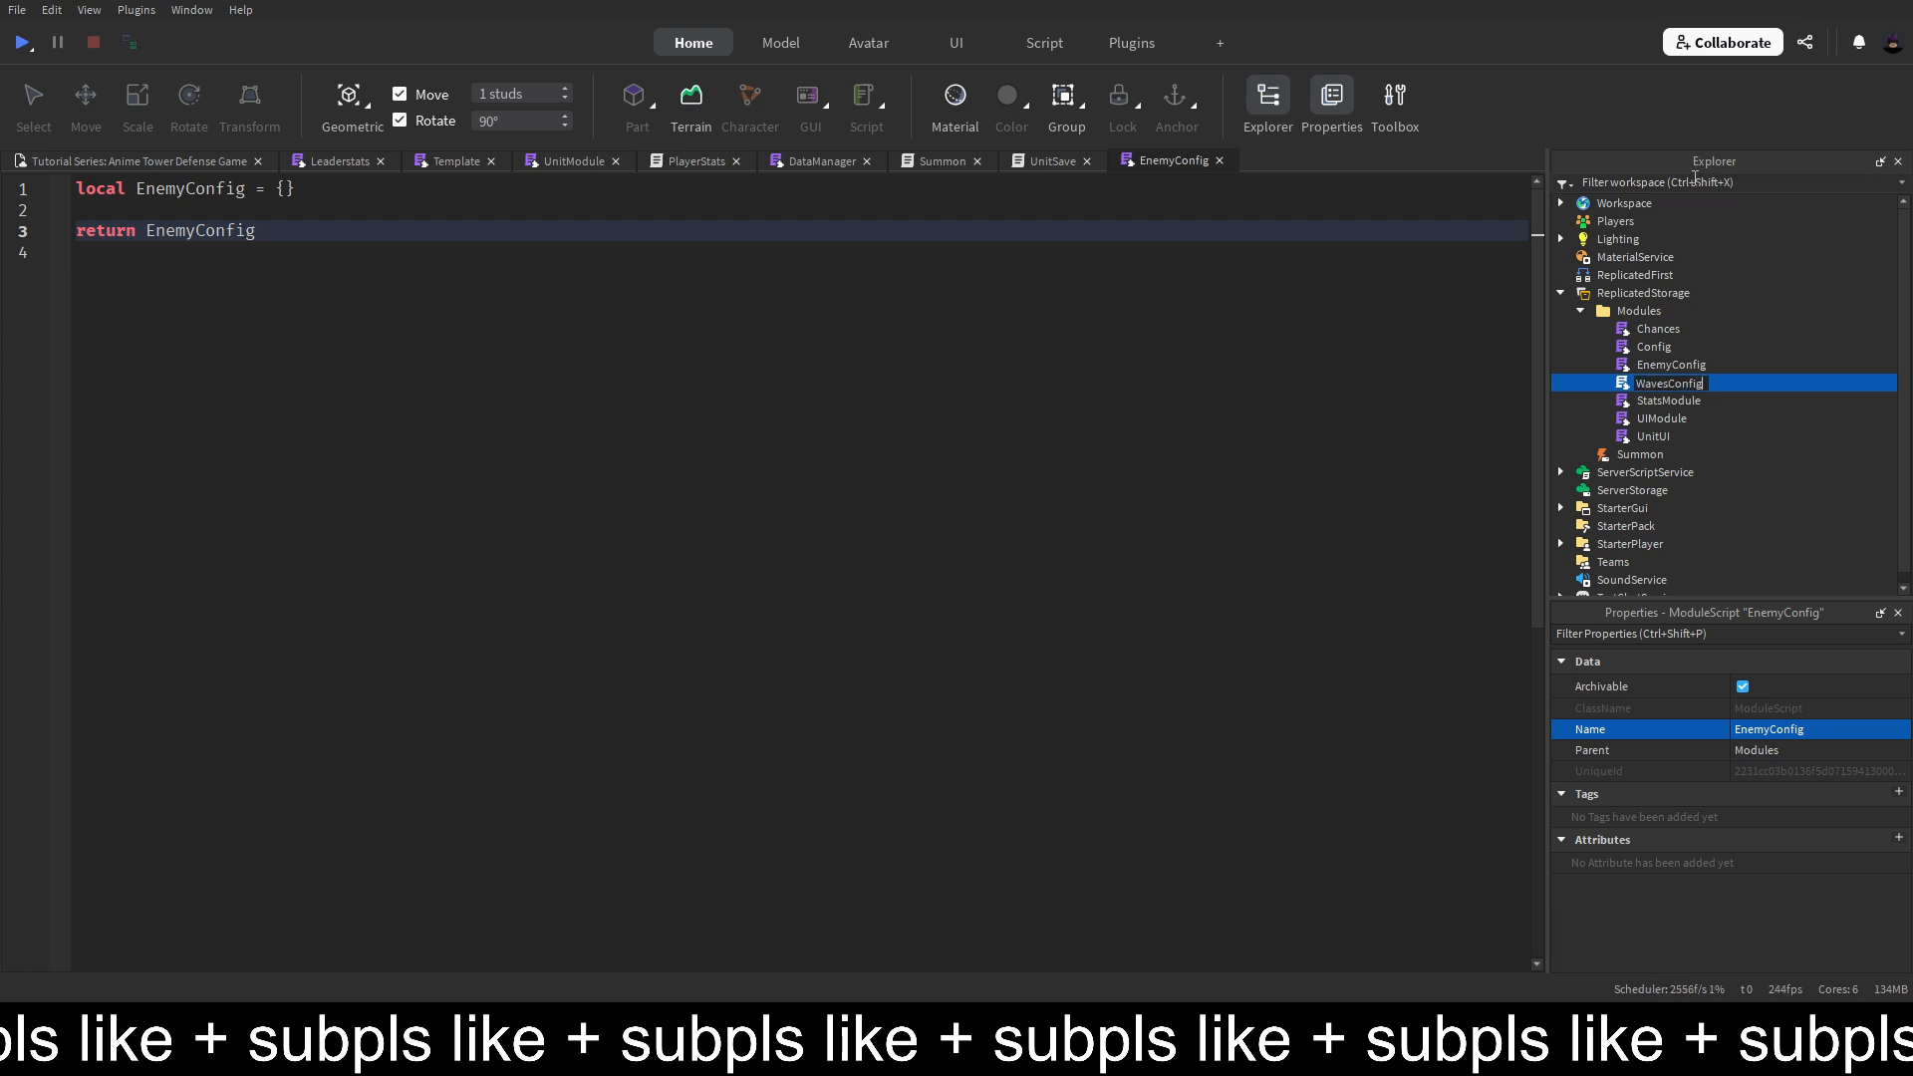
{"action": "key", "text": "Return"}
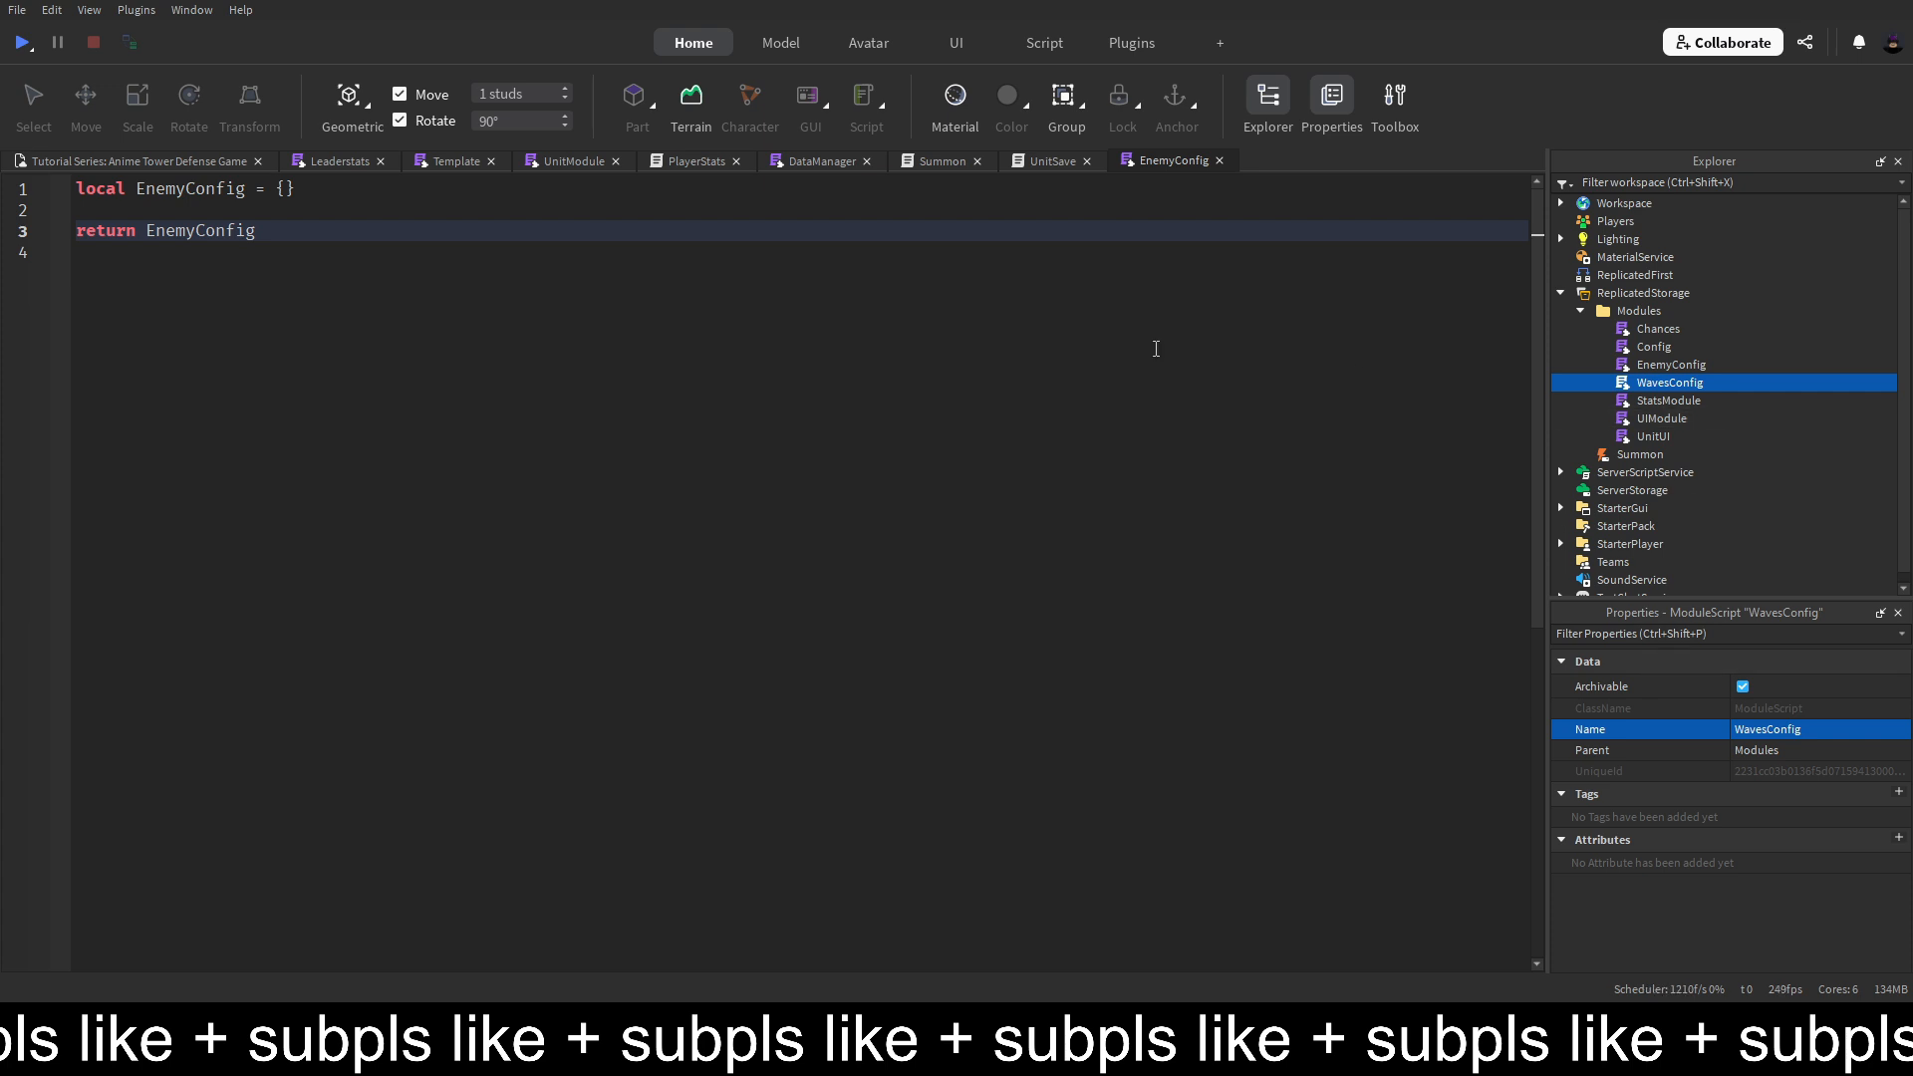
Open the WavesConfig script and change its table name to WavesConfig in the declaration and return line
{"action": "double_click", "coordinate": [1689, 379]}
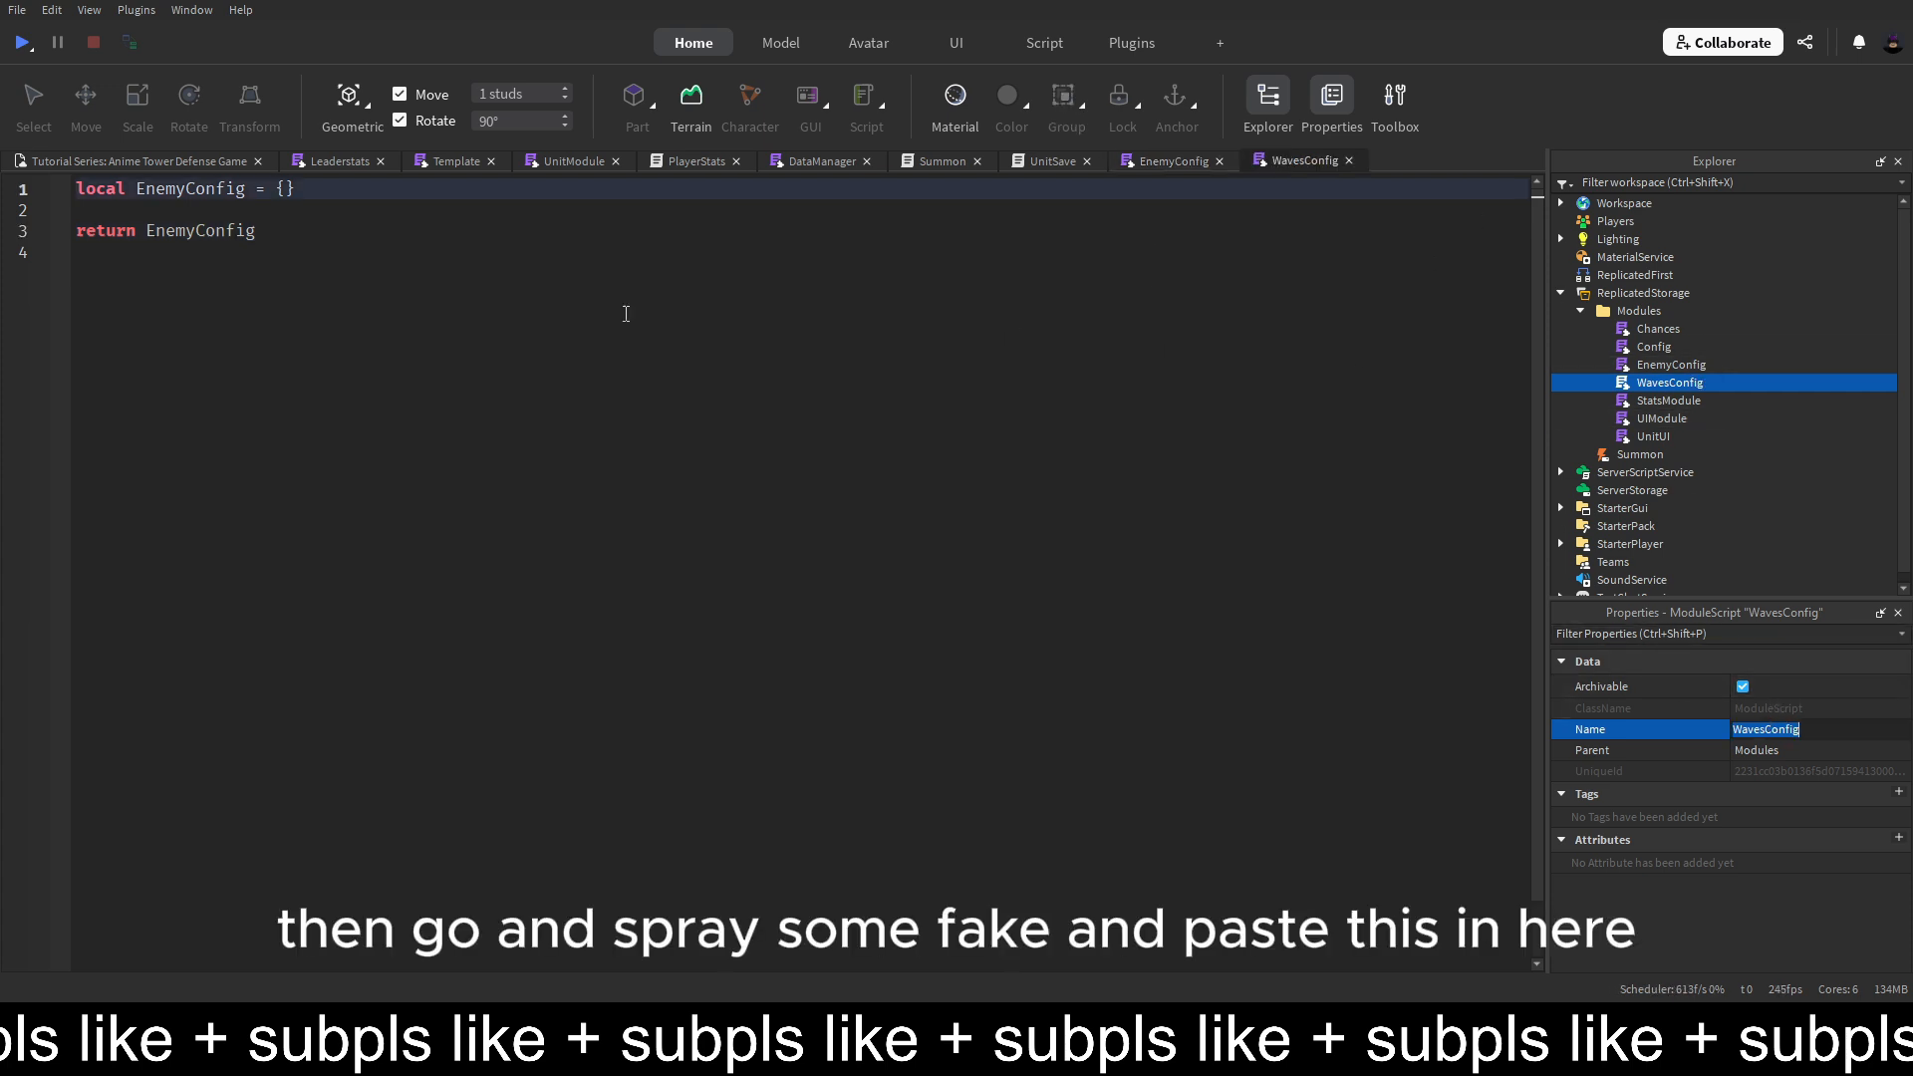
{"action": "left_click", "coordinate": [217, 189]}
{"action": "double_click", "coordinate": [216, 190]}
{"action": "key", "text": "ctrl+v"}
{"action": "double_click", "coordinate": [199, 230]}
{"action": "key", "text": "ctrl+v"}
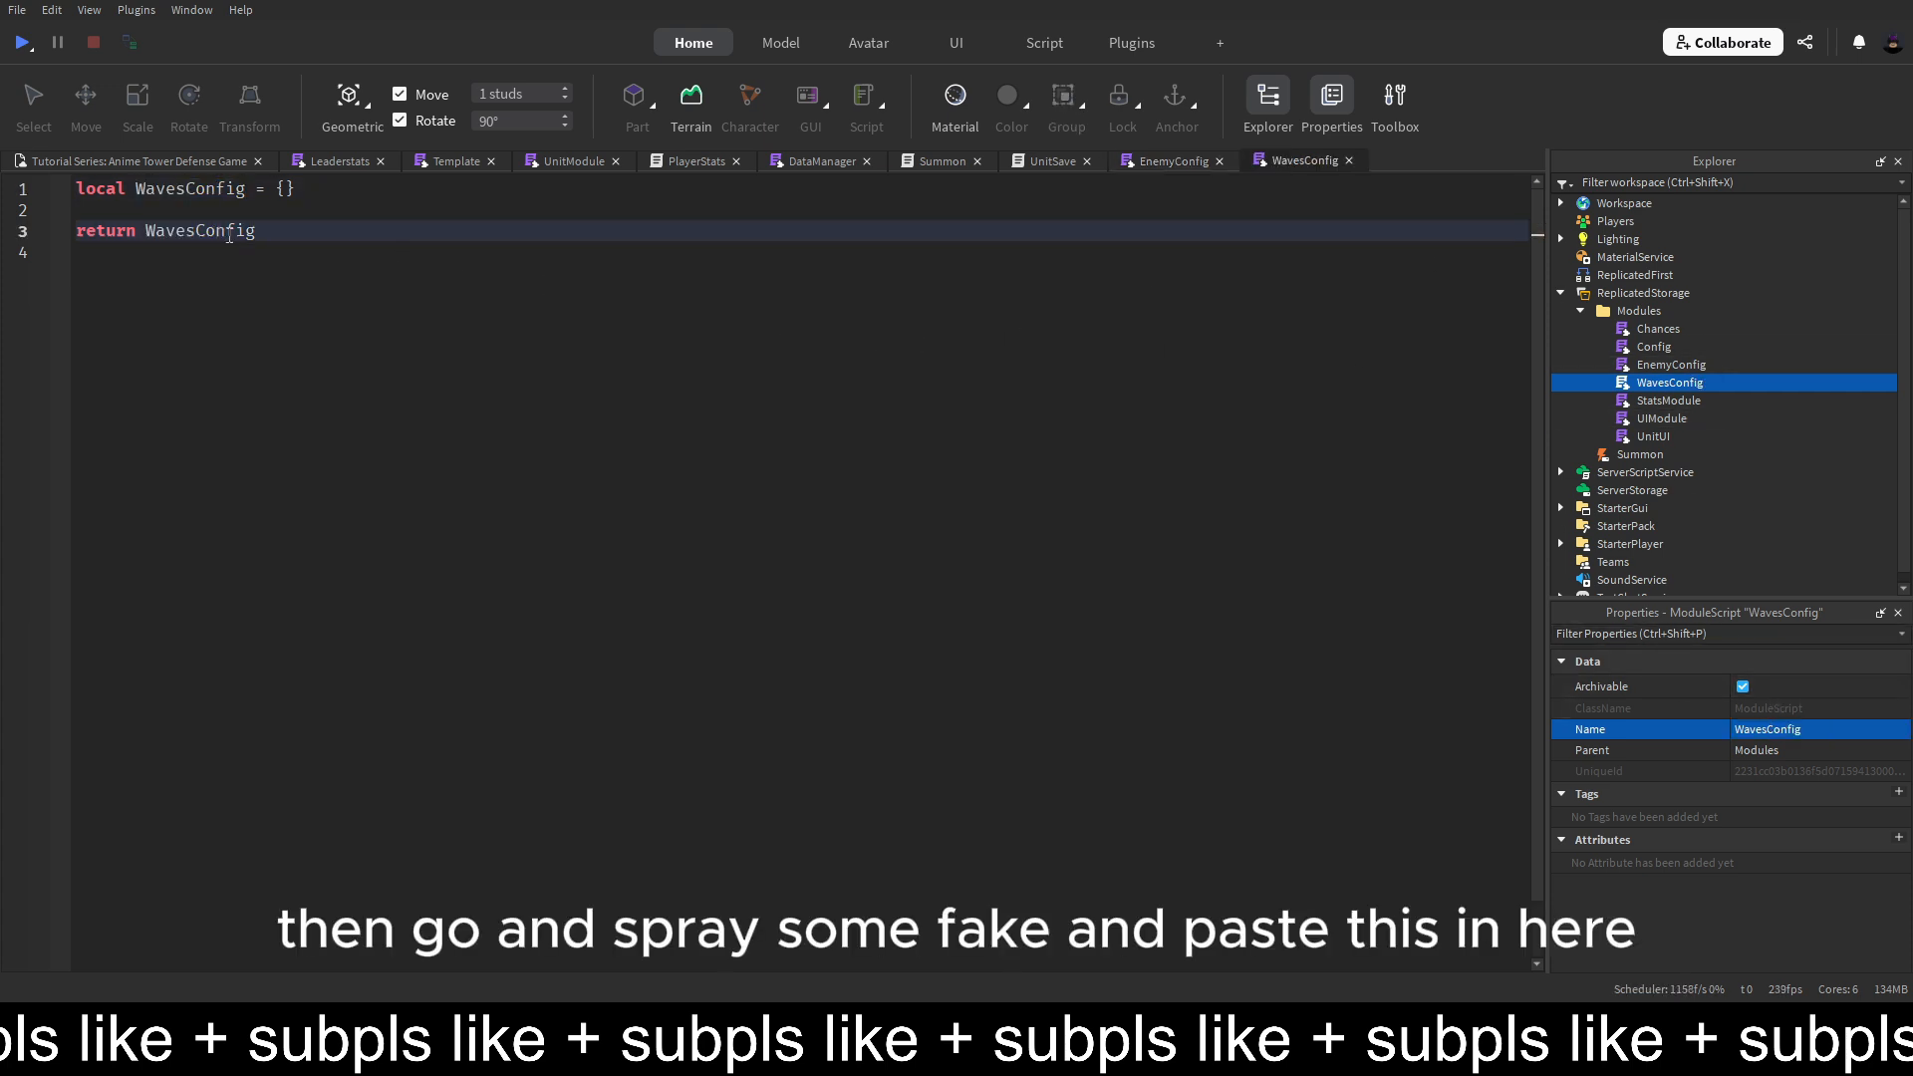
Shorten the table name in the WavesConfig script to Waves in both the declaration and the return line
{"action": "double_click", "coordinate": [183, 192]}
{"action": "type", "text": "Waves"}
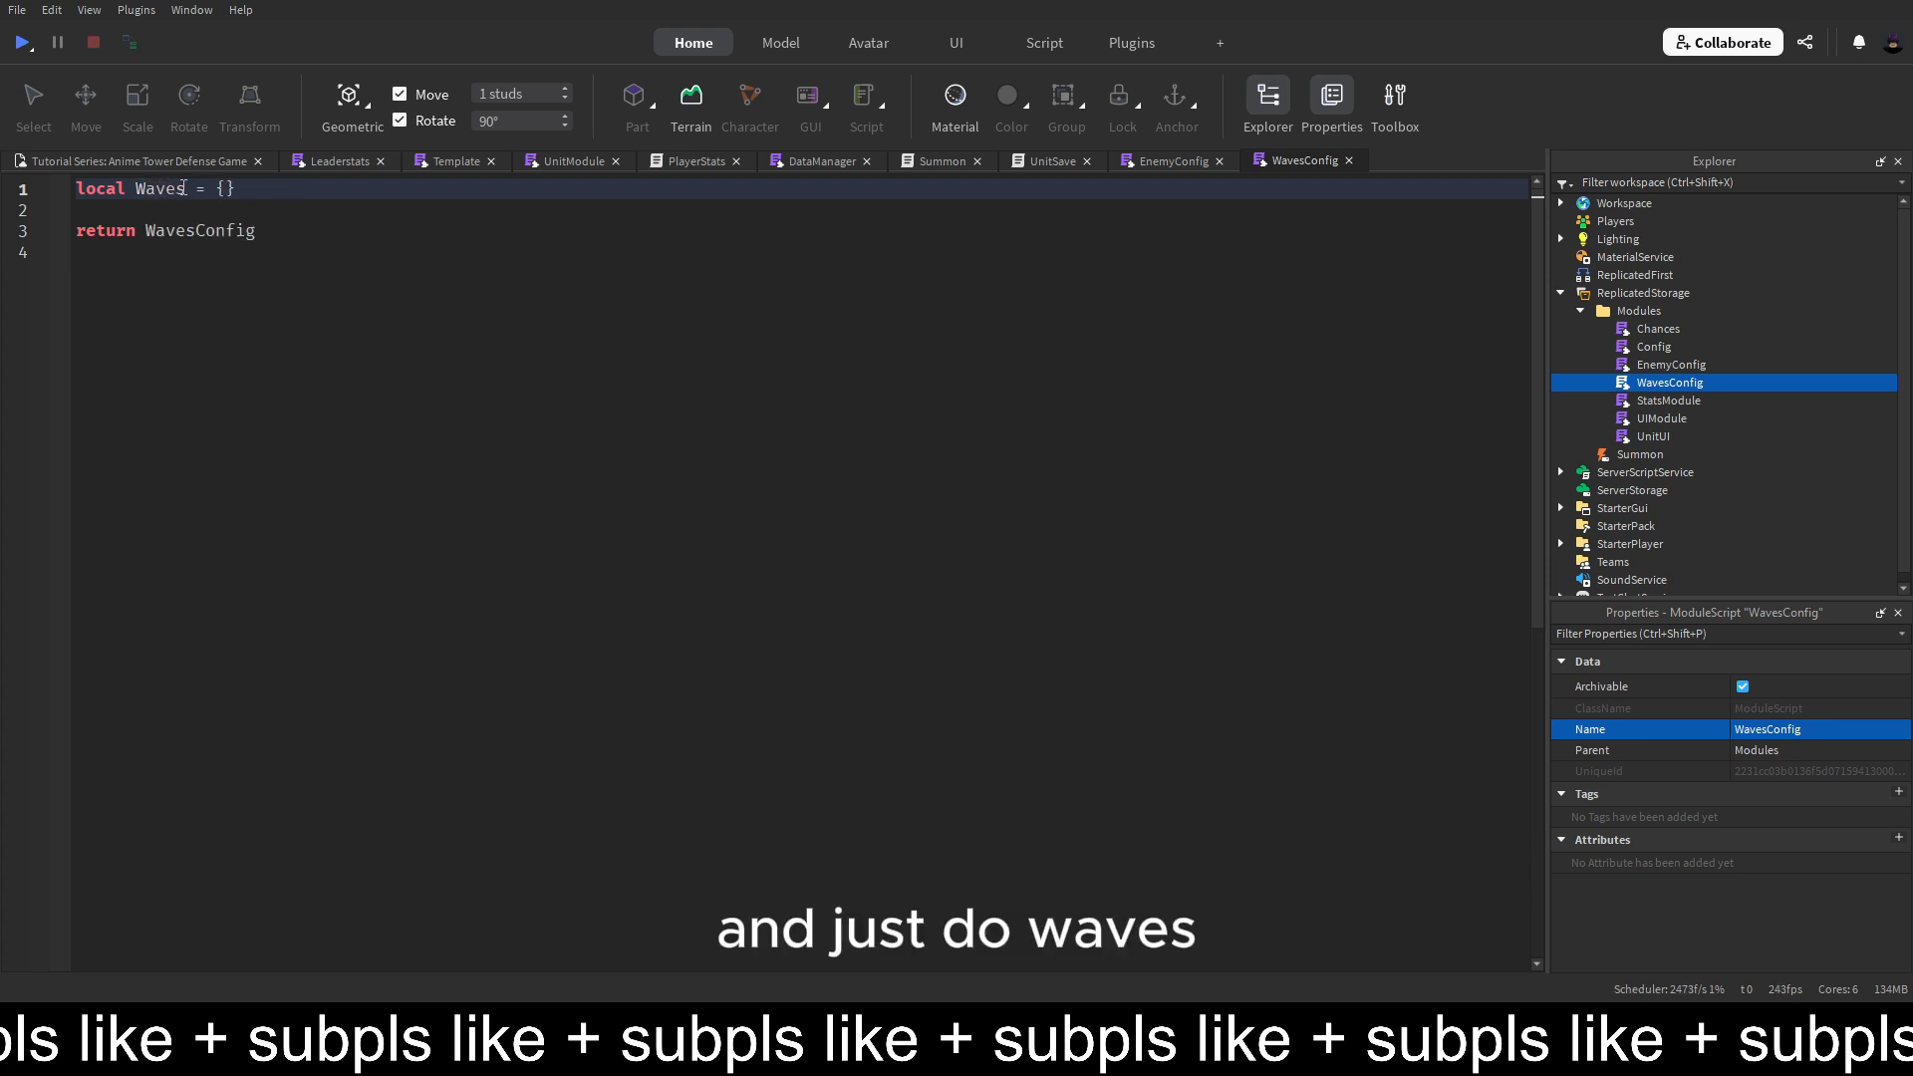
{"action": "double_click", "coordinate": [179, 189]}
{"action": "double_click", "coordinate": [224, 231]}
{"action": "key", "text": "ctrl+v"}
{"action": "left_click", "coordinate": [613, 301]}
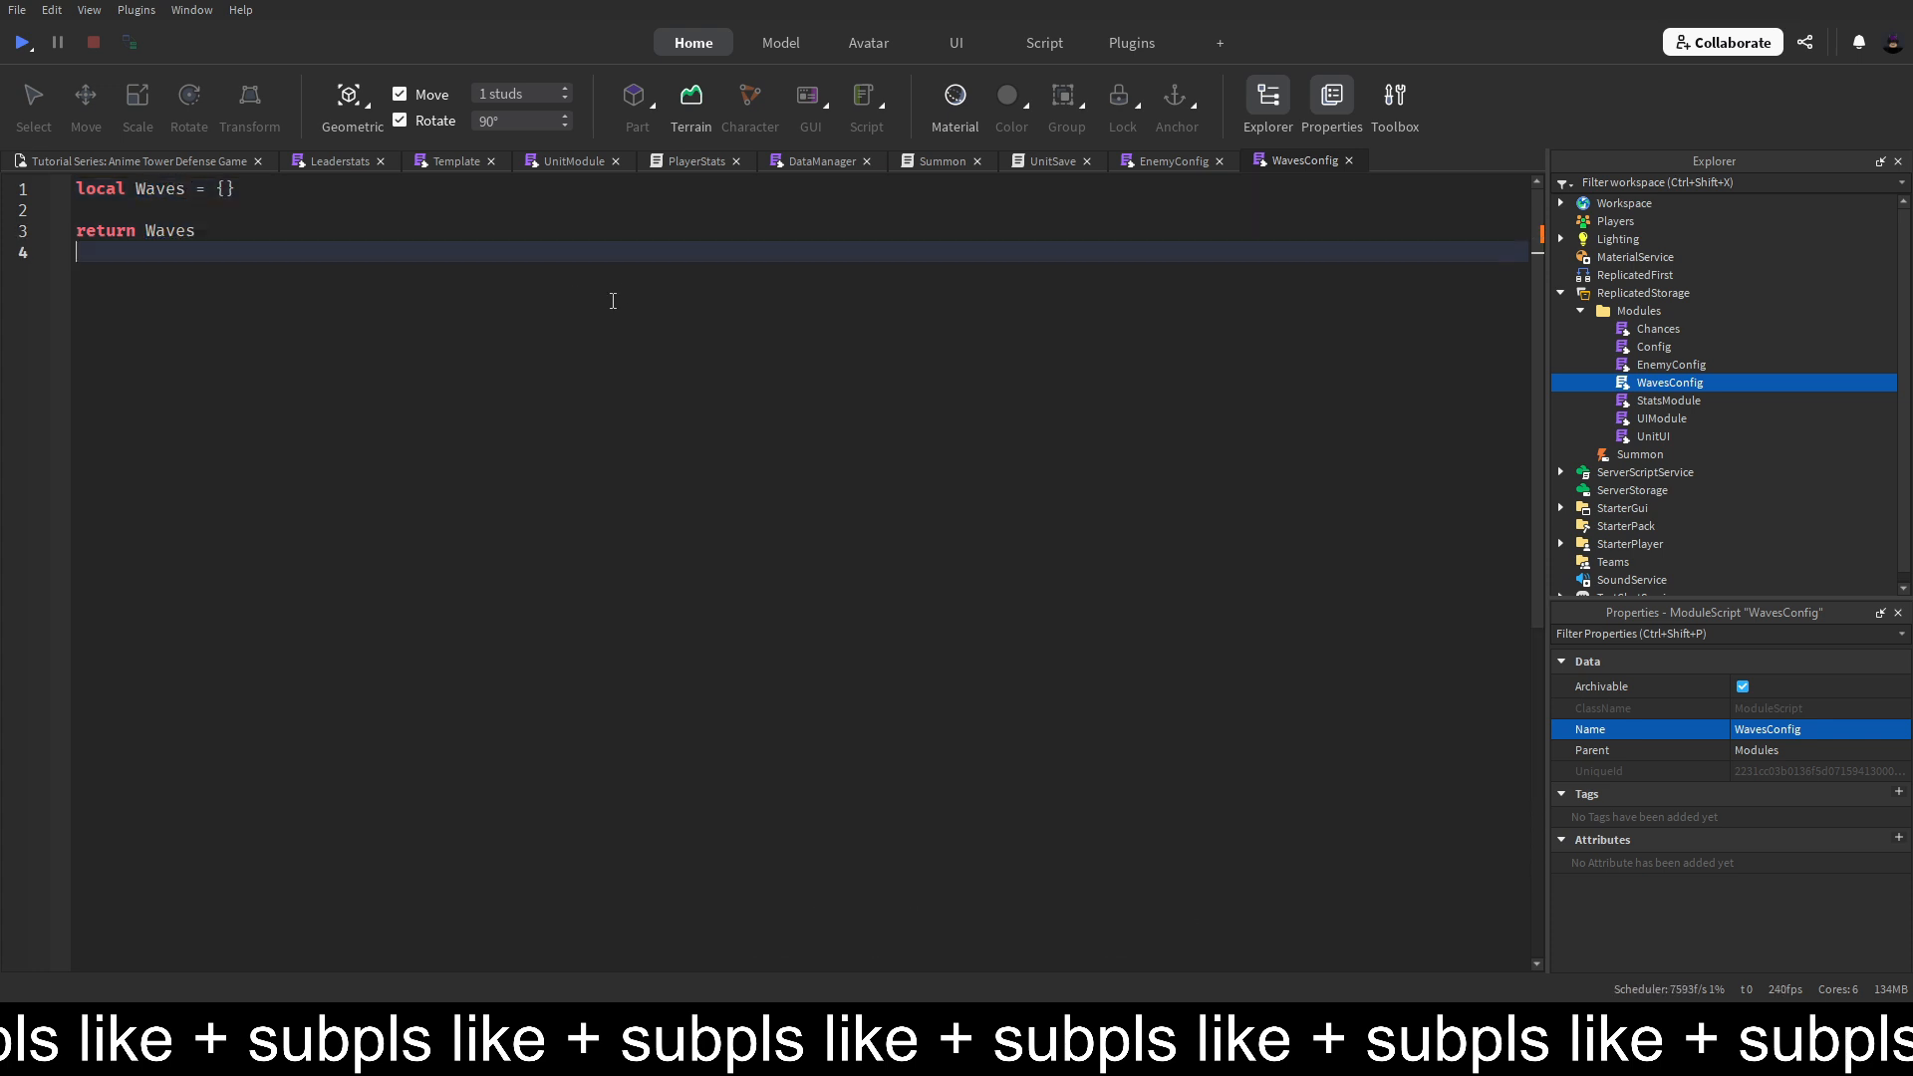
In the EnemyConfig script, add an EnemyConfig.Enemies table between the declaration and the return line
{"action": "left_click", "coordinate": [1168, 163]}
{"action": "left_click", "coordinate": [435, 198]}
{"action": "key", "text": "Return"}
{"action": "key", "text": "Return"}
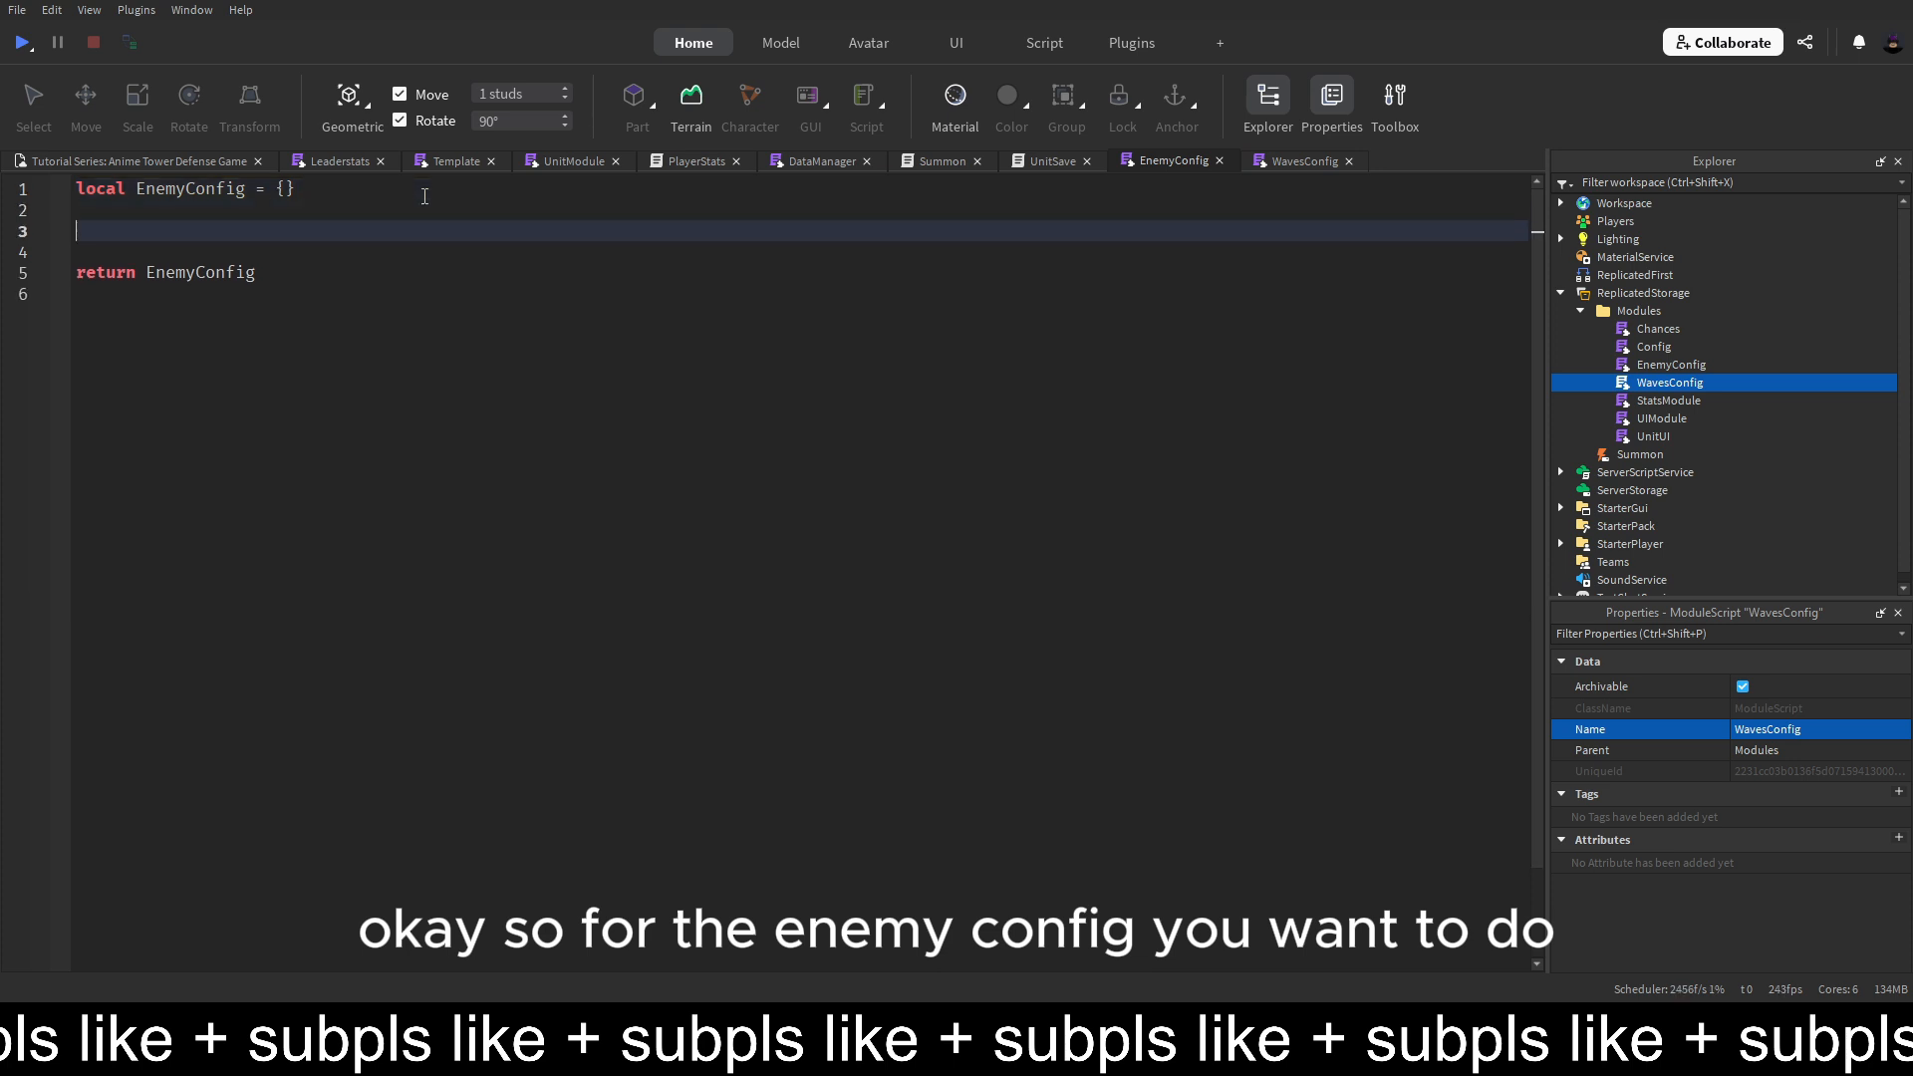
{"action": "double_click", "coordinate": [189, 188]}
{"action": "left_click", "coordinate": [267, 235]}
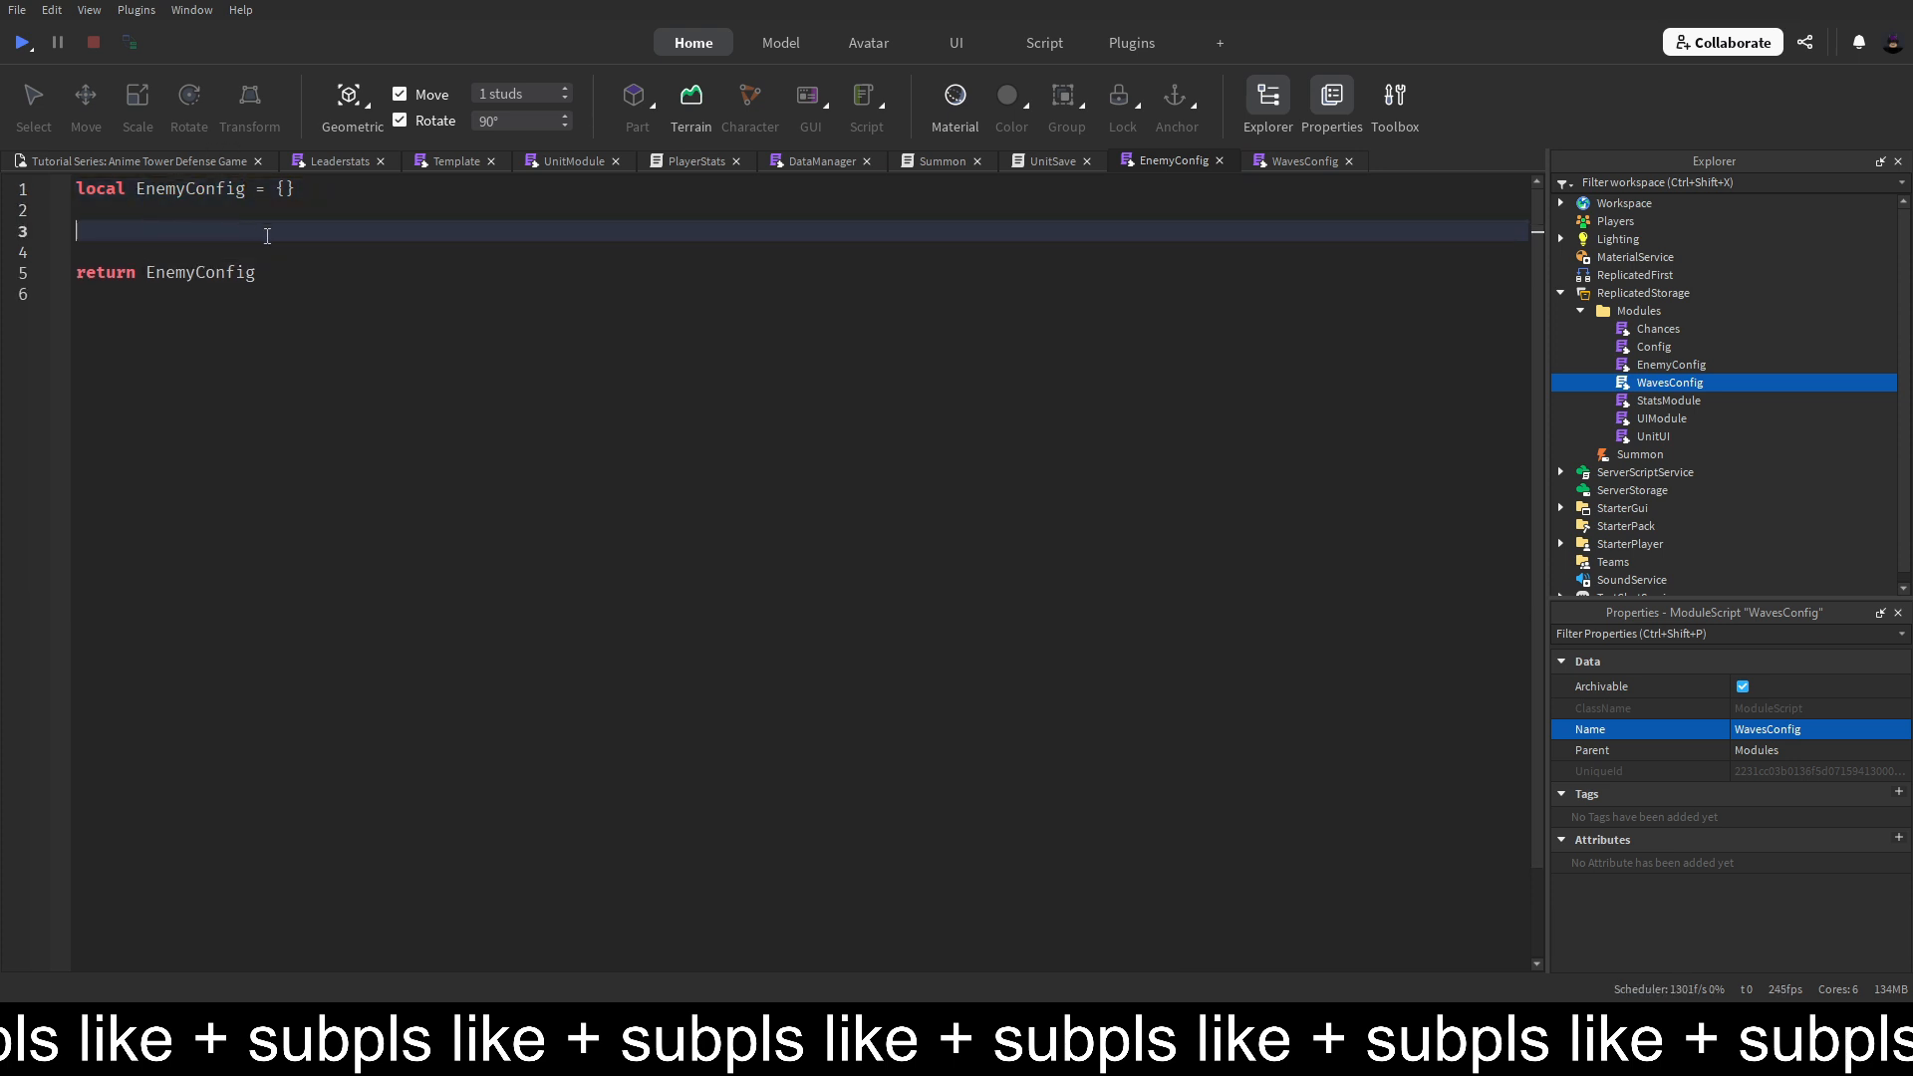
{"action": "key", "text": "ctrl+v"}
{"action": "type", "text": ".Ene"}
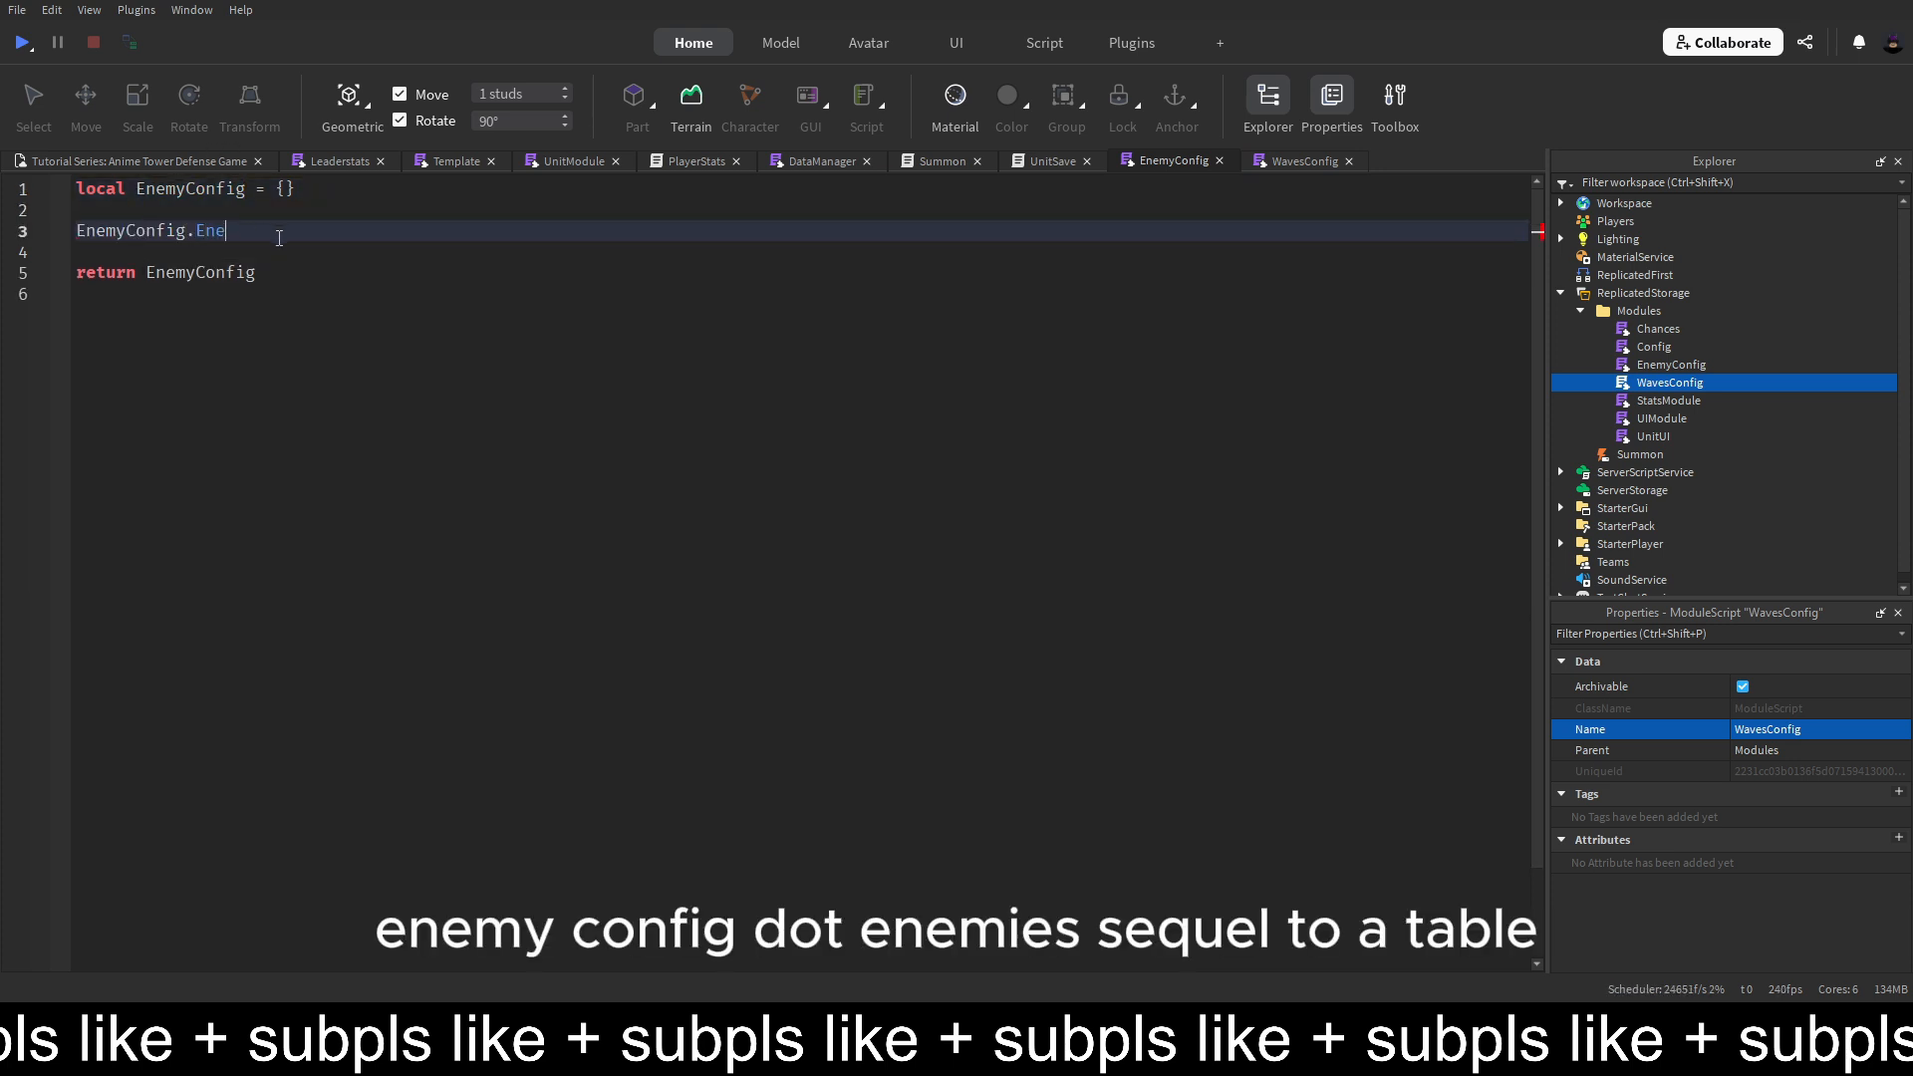
{"action": "type", "text": "mies = {"}
{"action": "key", "text": "Return"}
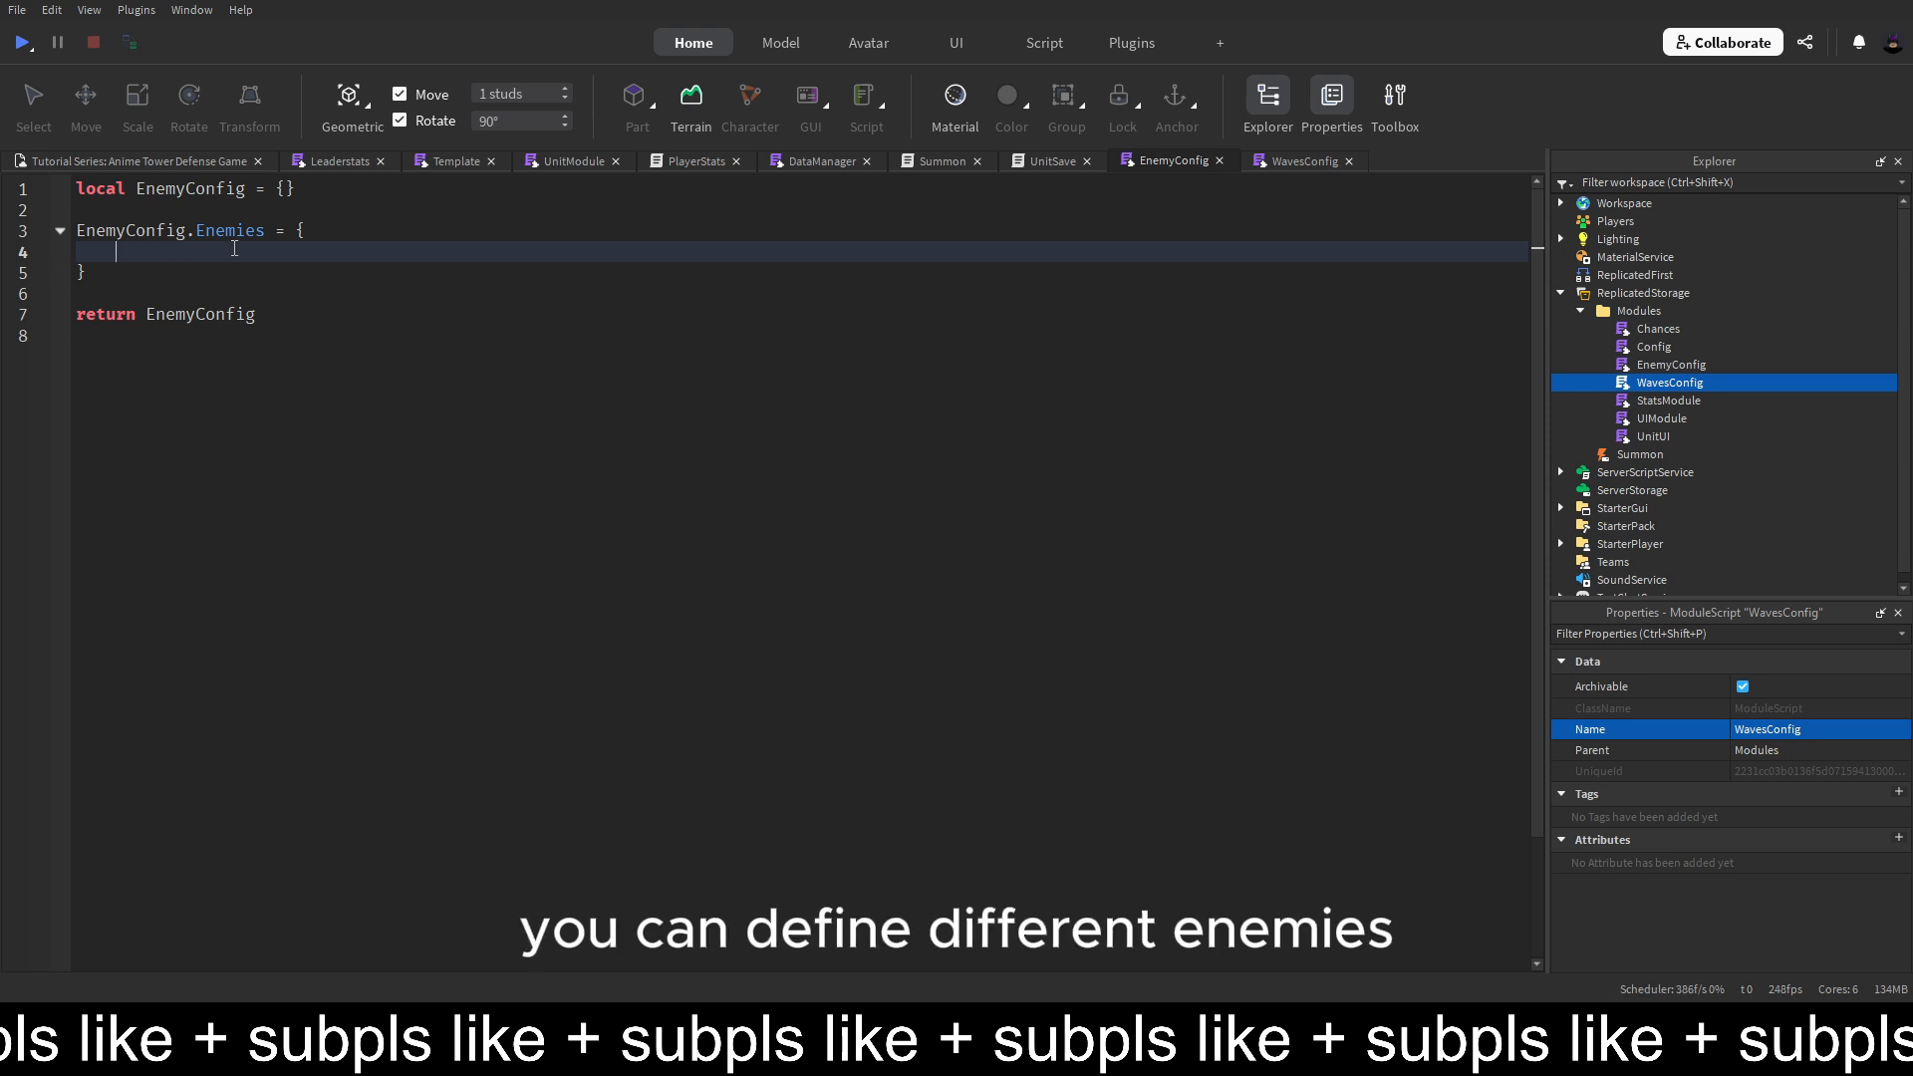
Add a ["BasicEnemy"] entry holding its own nested table inside EnemyConfig.Enemies
{"action": "type", "text": "["}
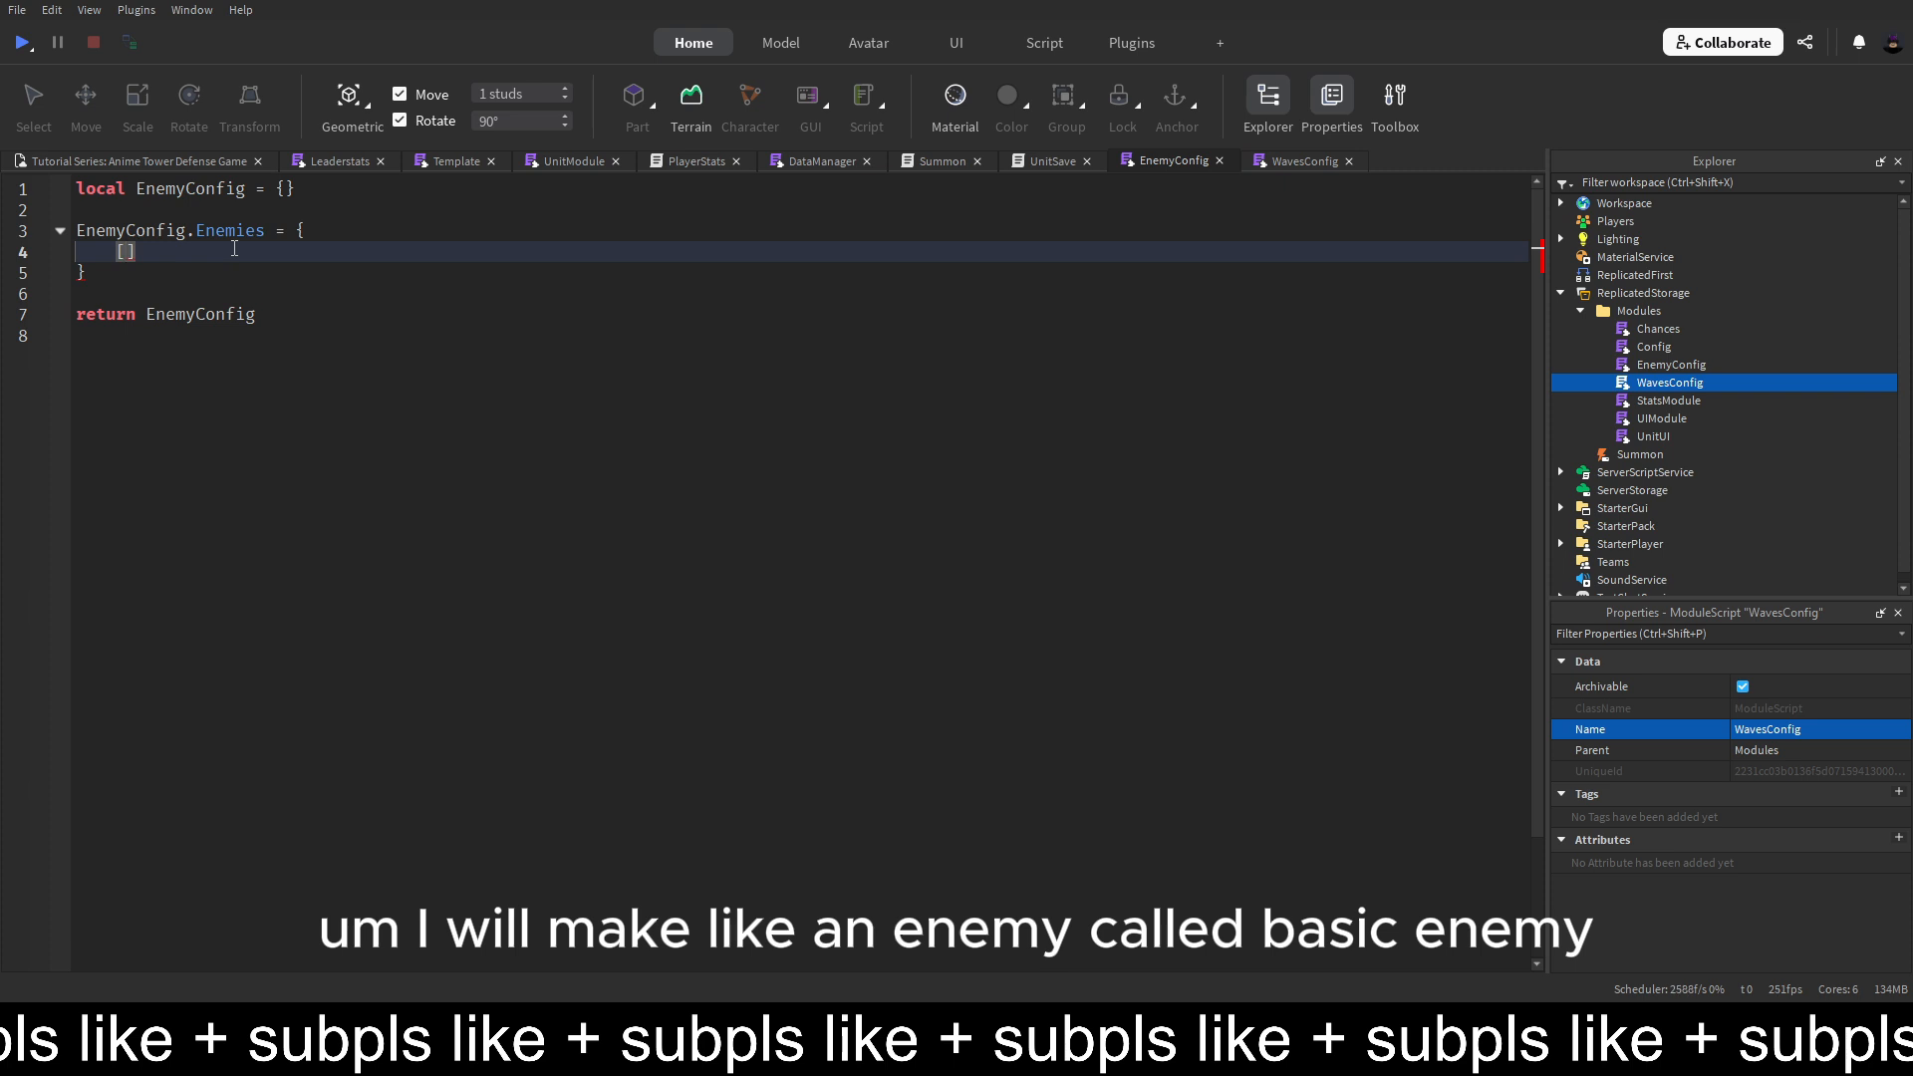
{"action": "type", "text": "\"BasicEnemy\""}
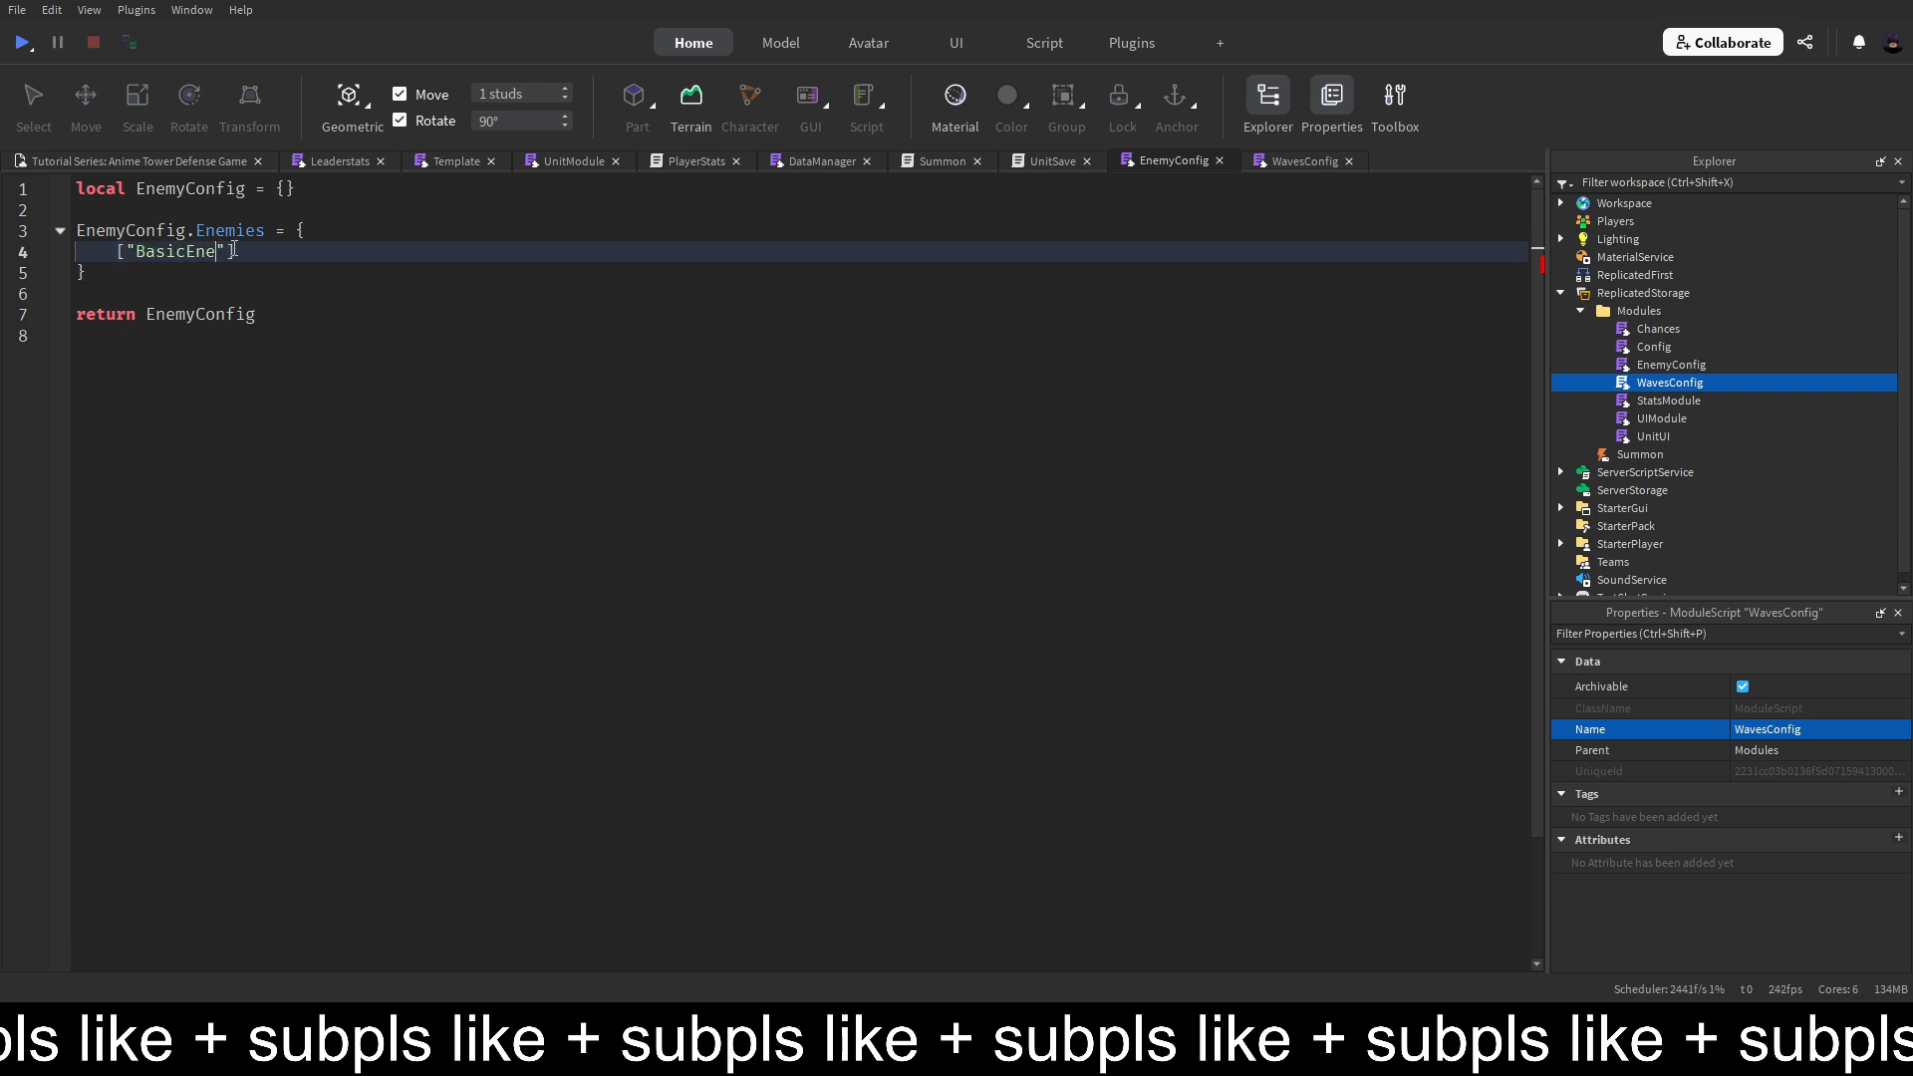
{"action": "type", "text": "] = {"}
{"action": "key", "text": "Return"}
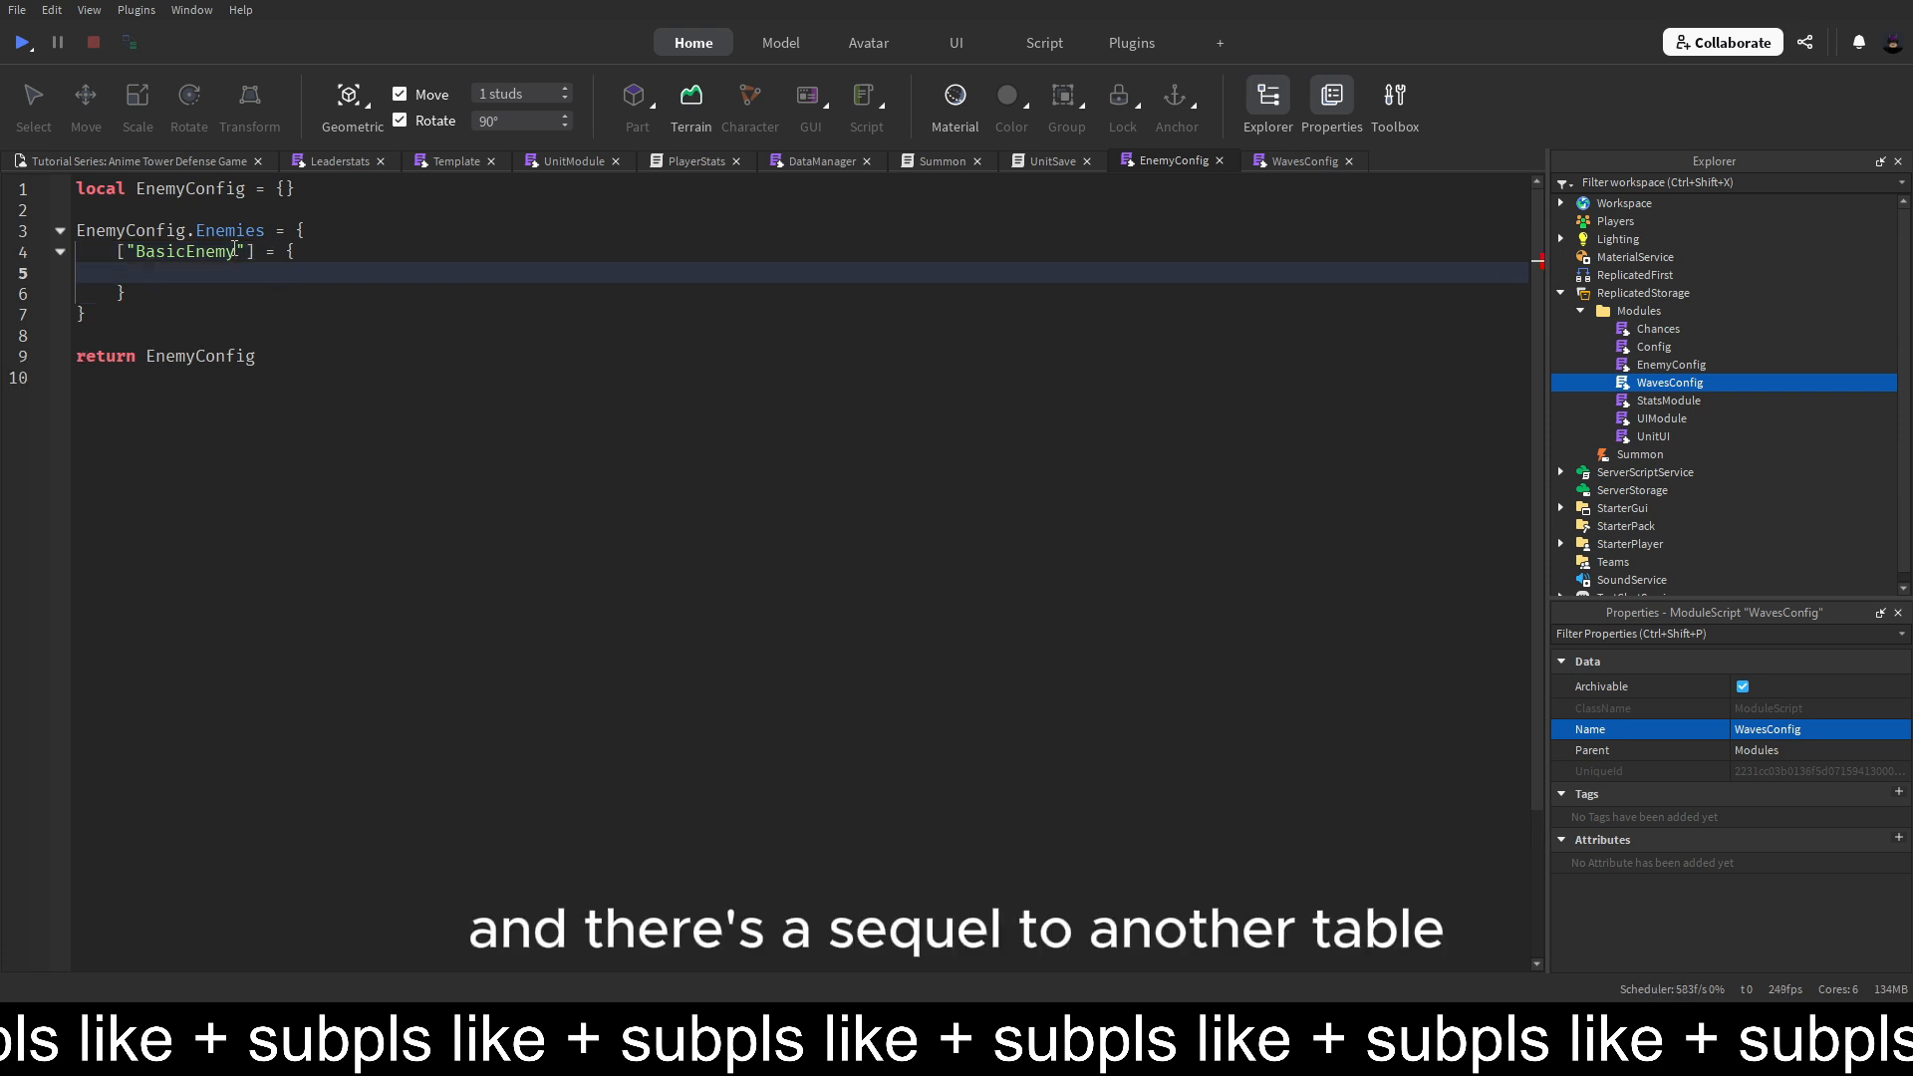
Start an EnemyName field with a string value inside the BasicEnemy table
{"action": "type", "text": "Name"}
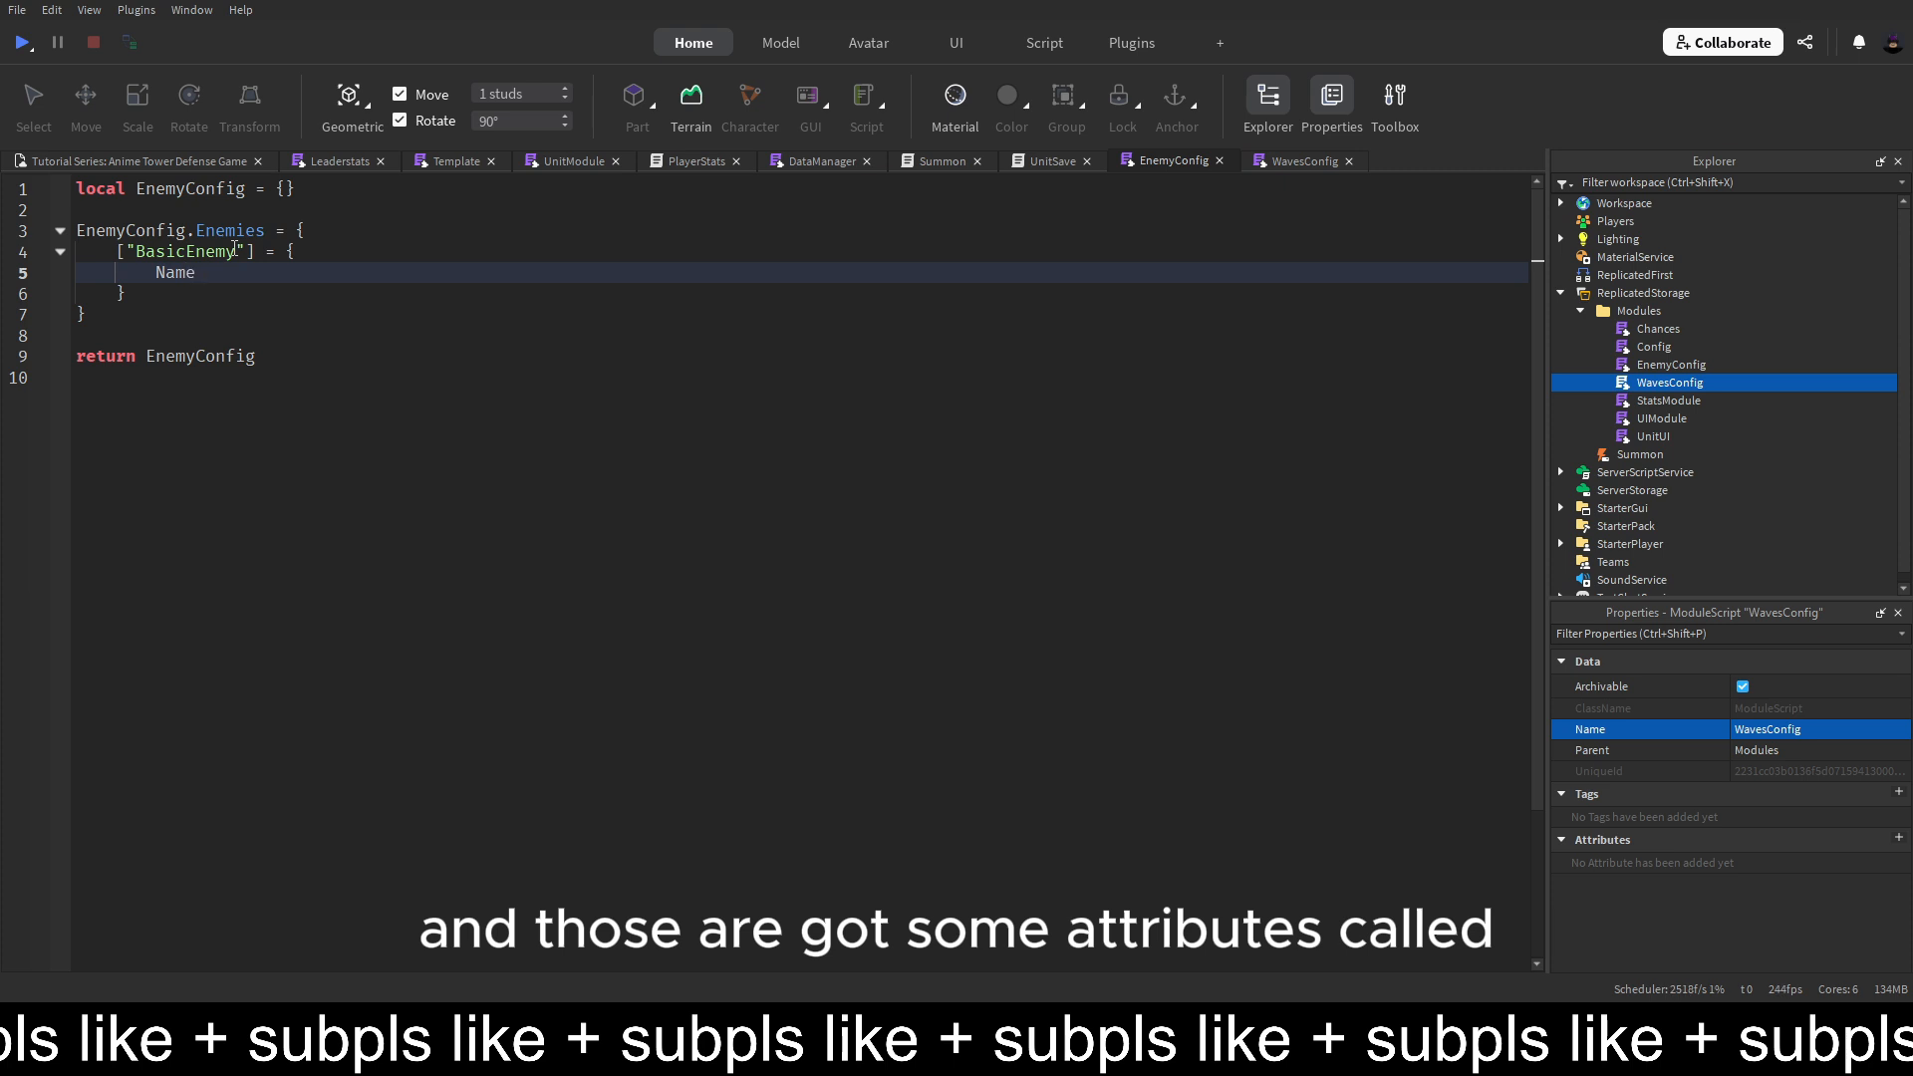
{"action": "key", "text": "BackSpace"}
{"action": "key", "text": "BackSpace"}
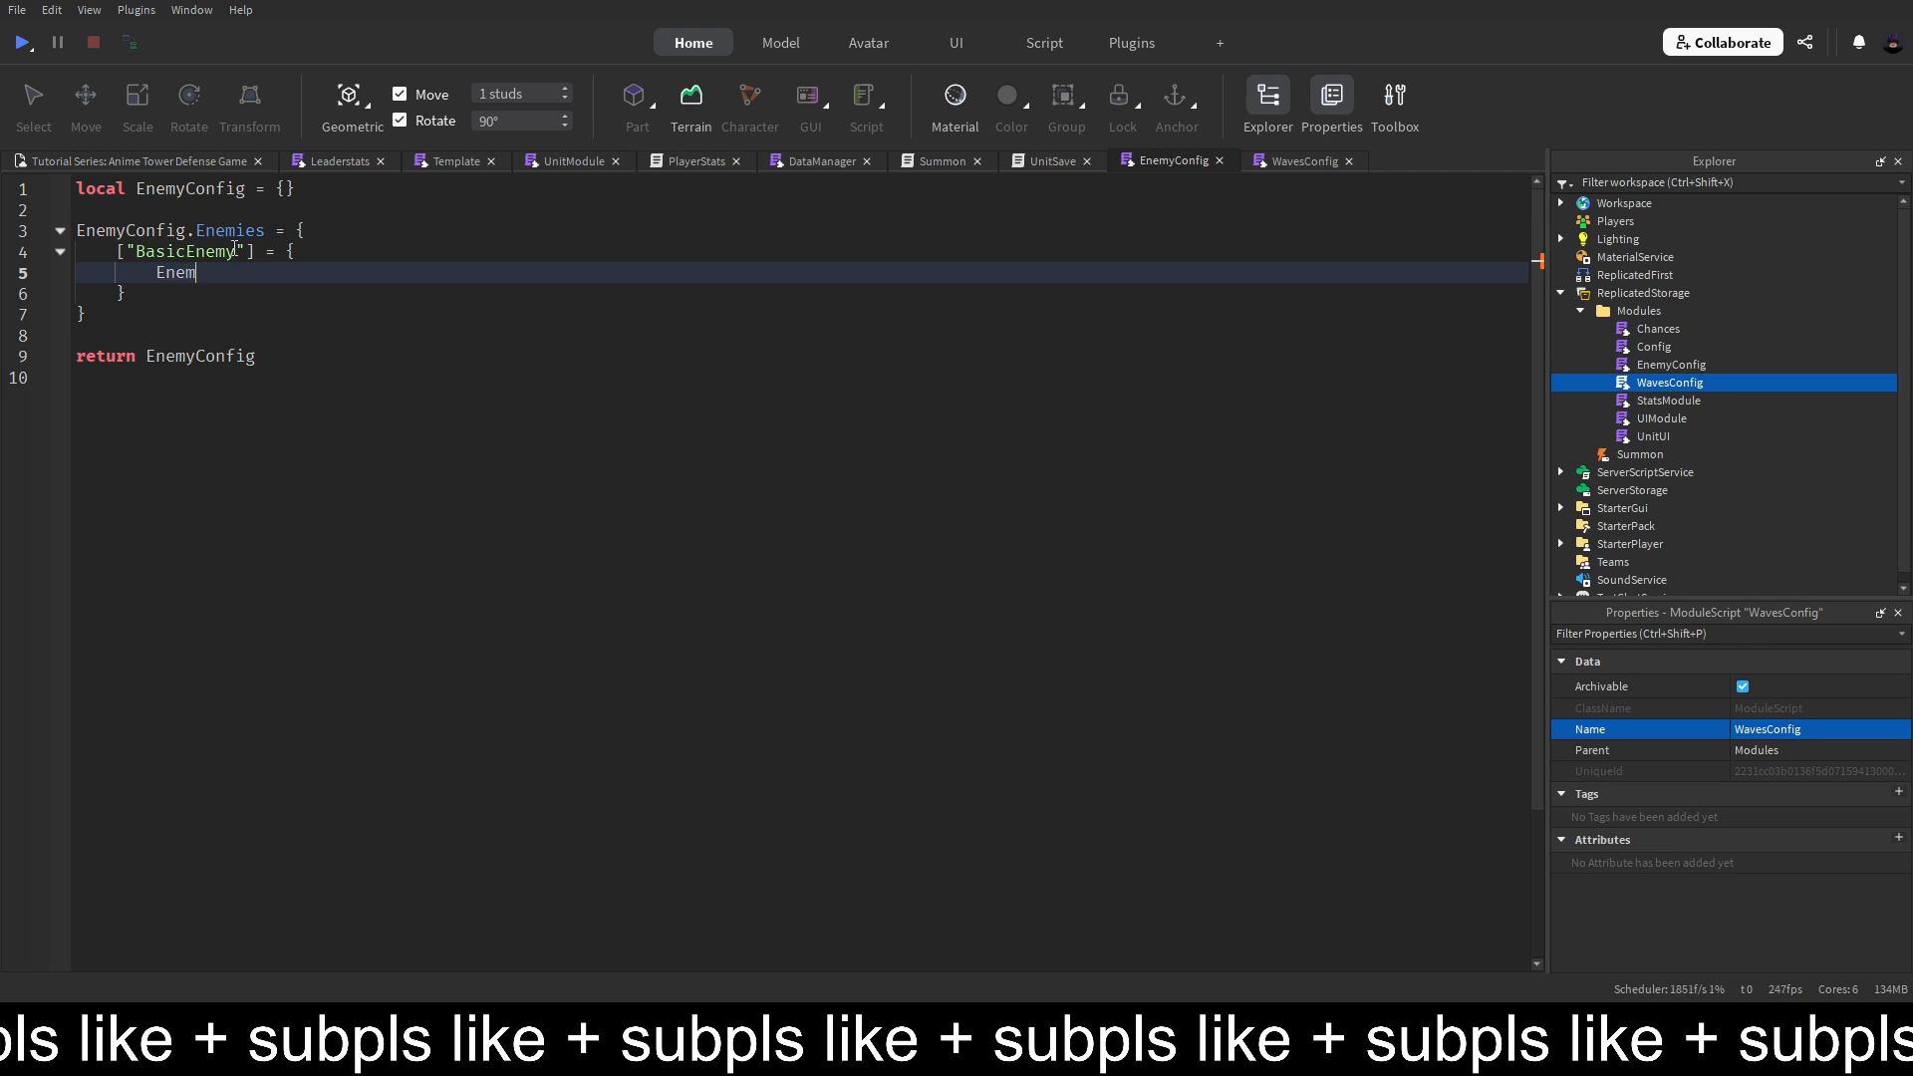
{"action": "type", "text": "me = \""}
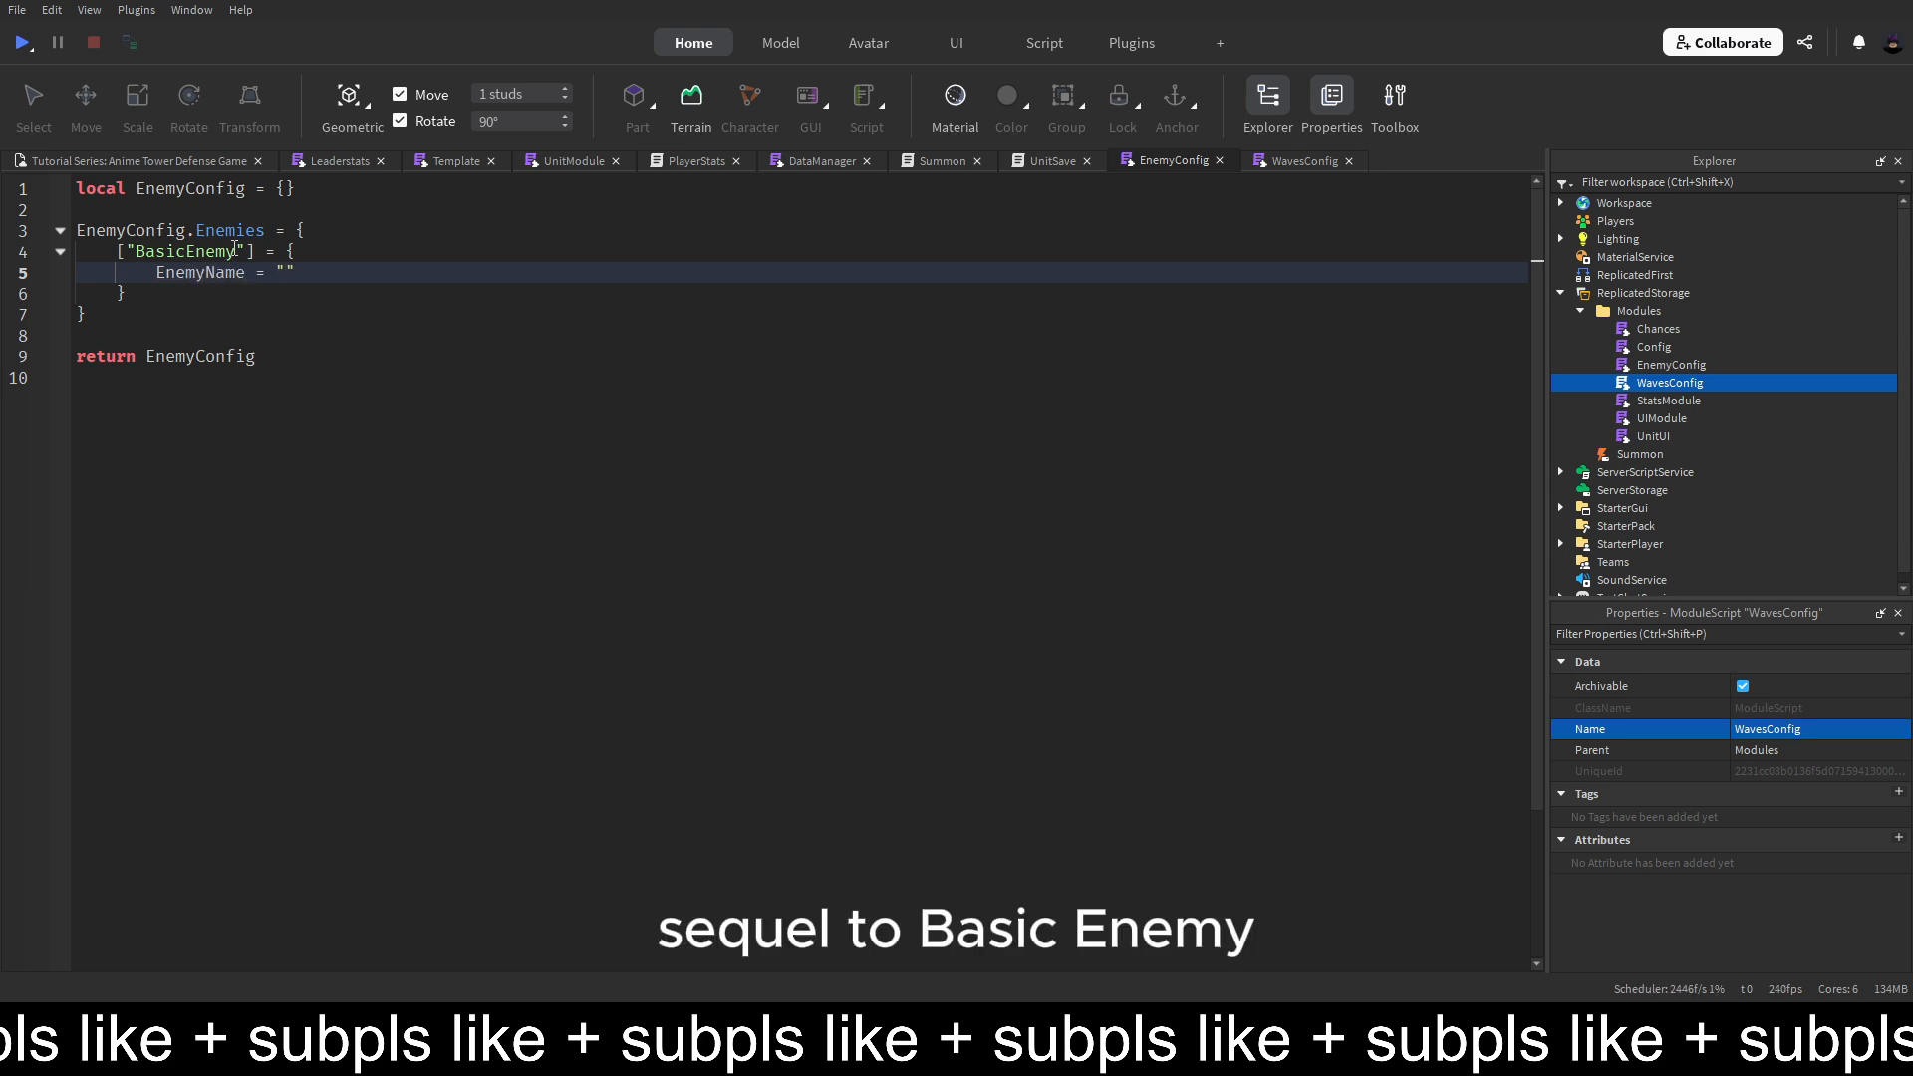
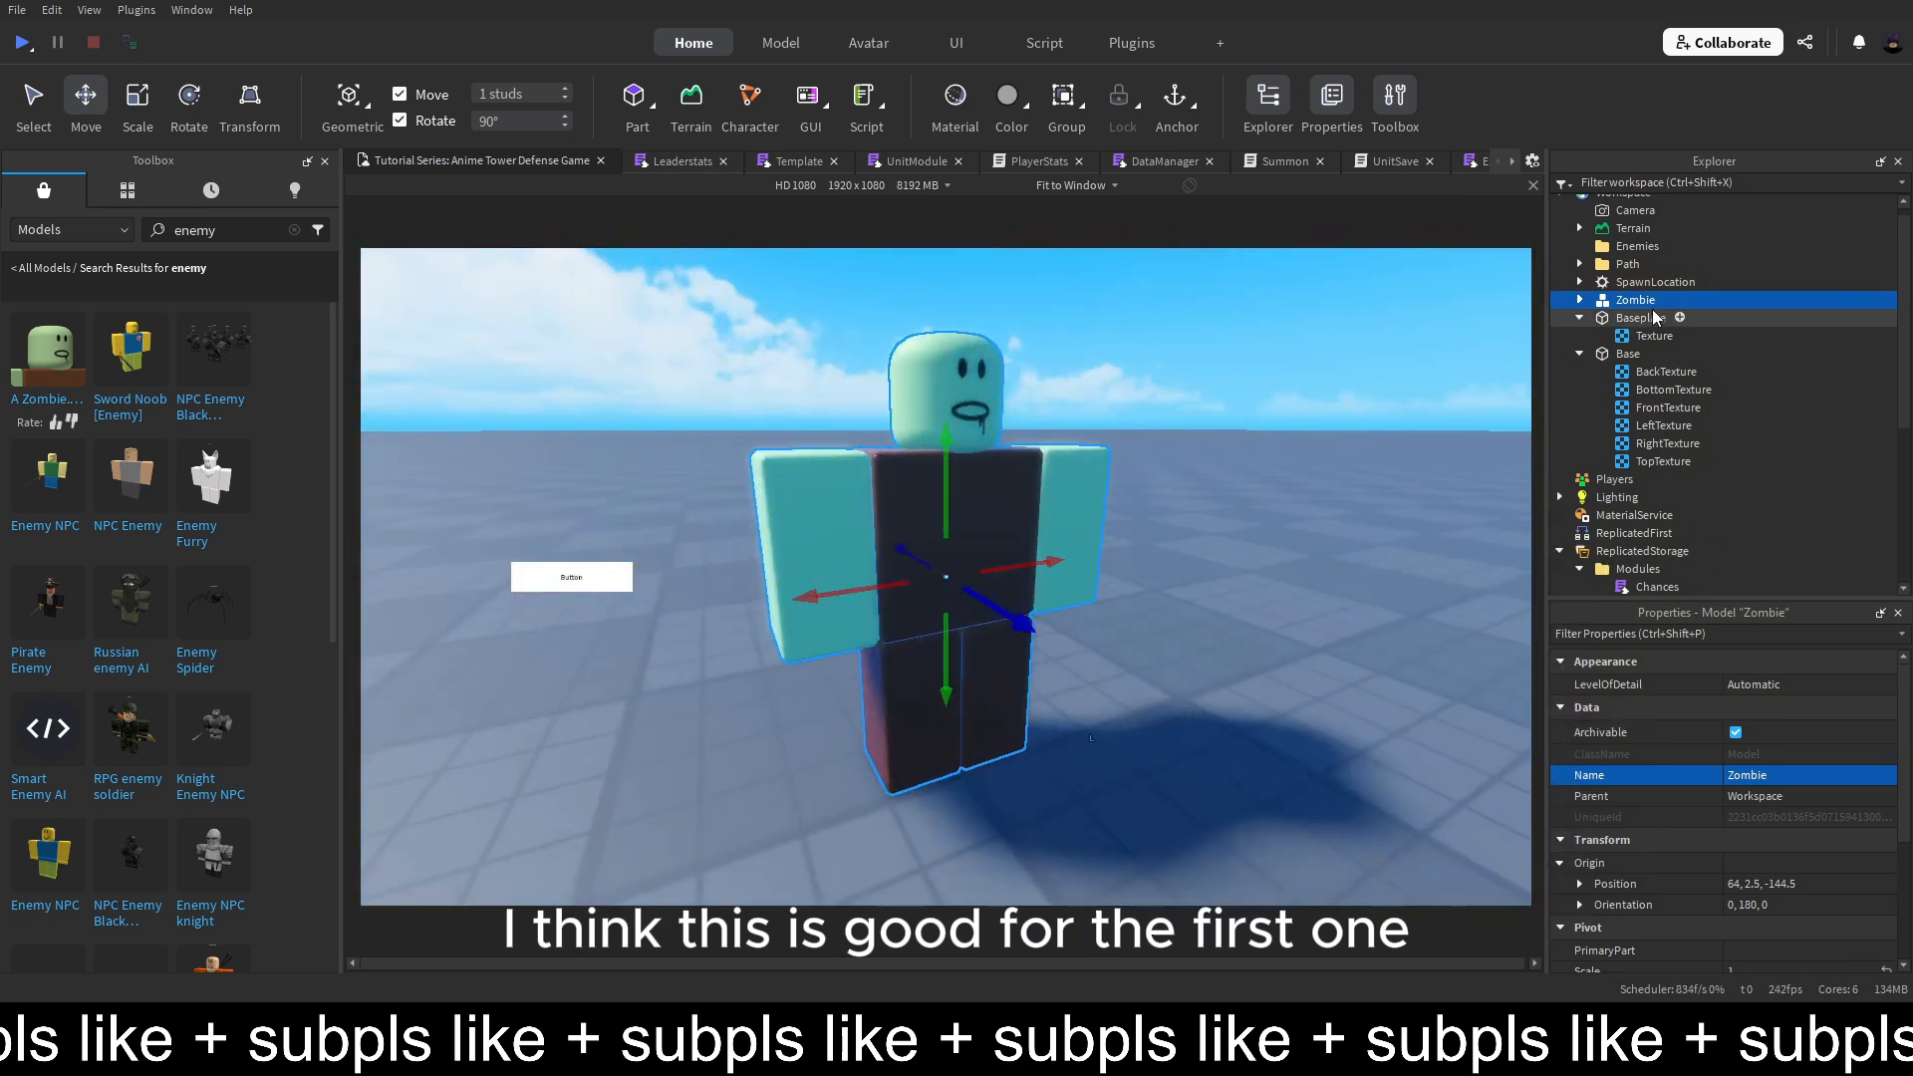
Delete Moan, Respawn and Script from the Zombie model, keeping Animate, and close the Toolbox
{"action": "left_click", "coordinate": [1579, 299]}
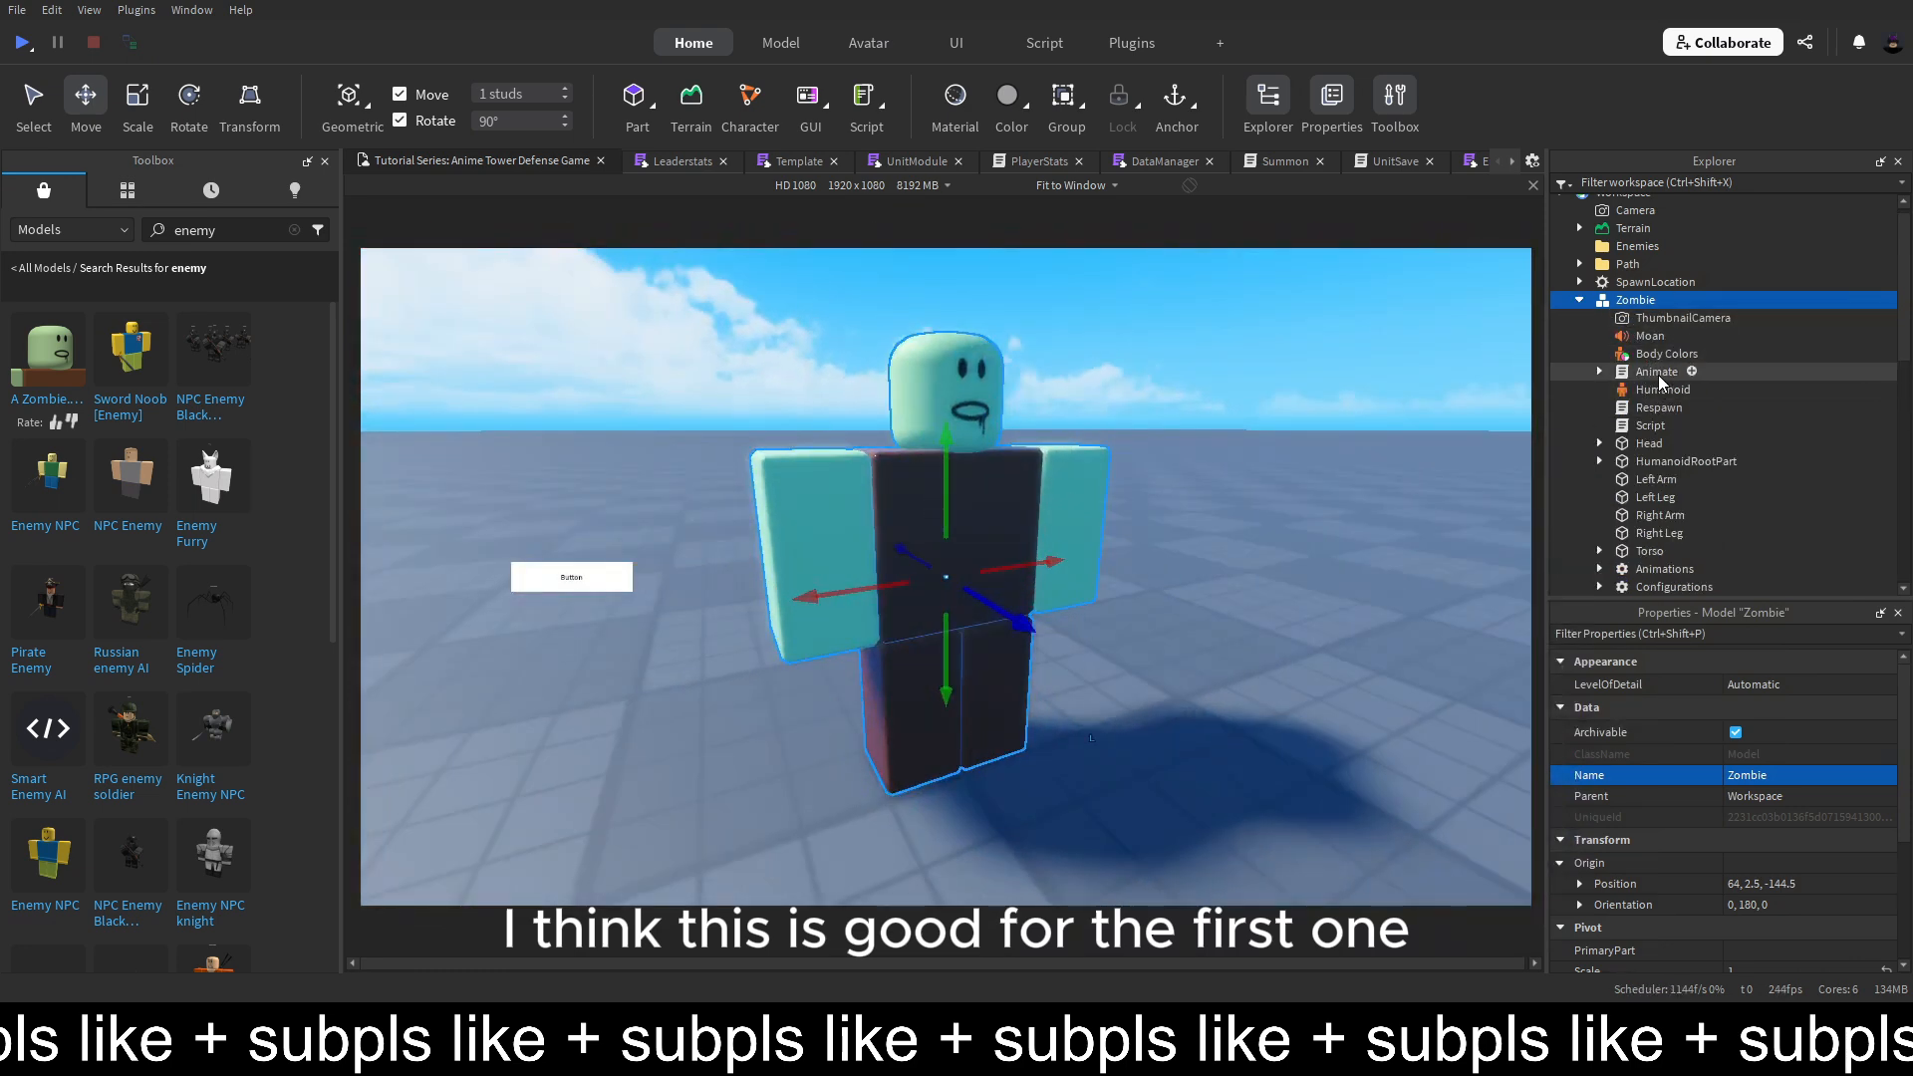
{"action": "left_click", "coordinate": [1649, 336]}
{"action": "key", "text": "Delete"}
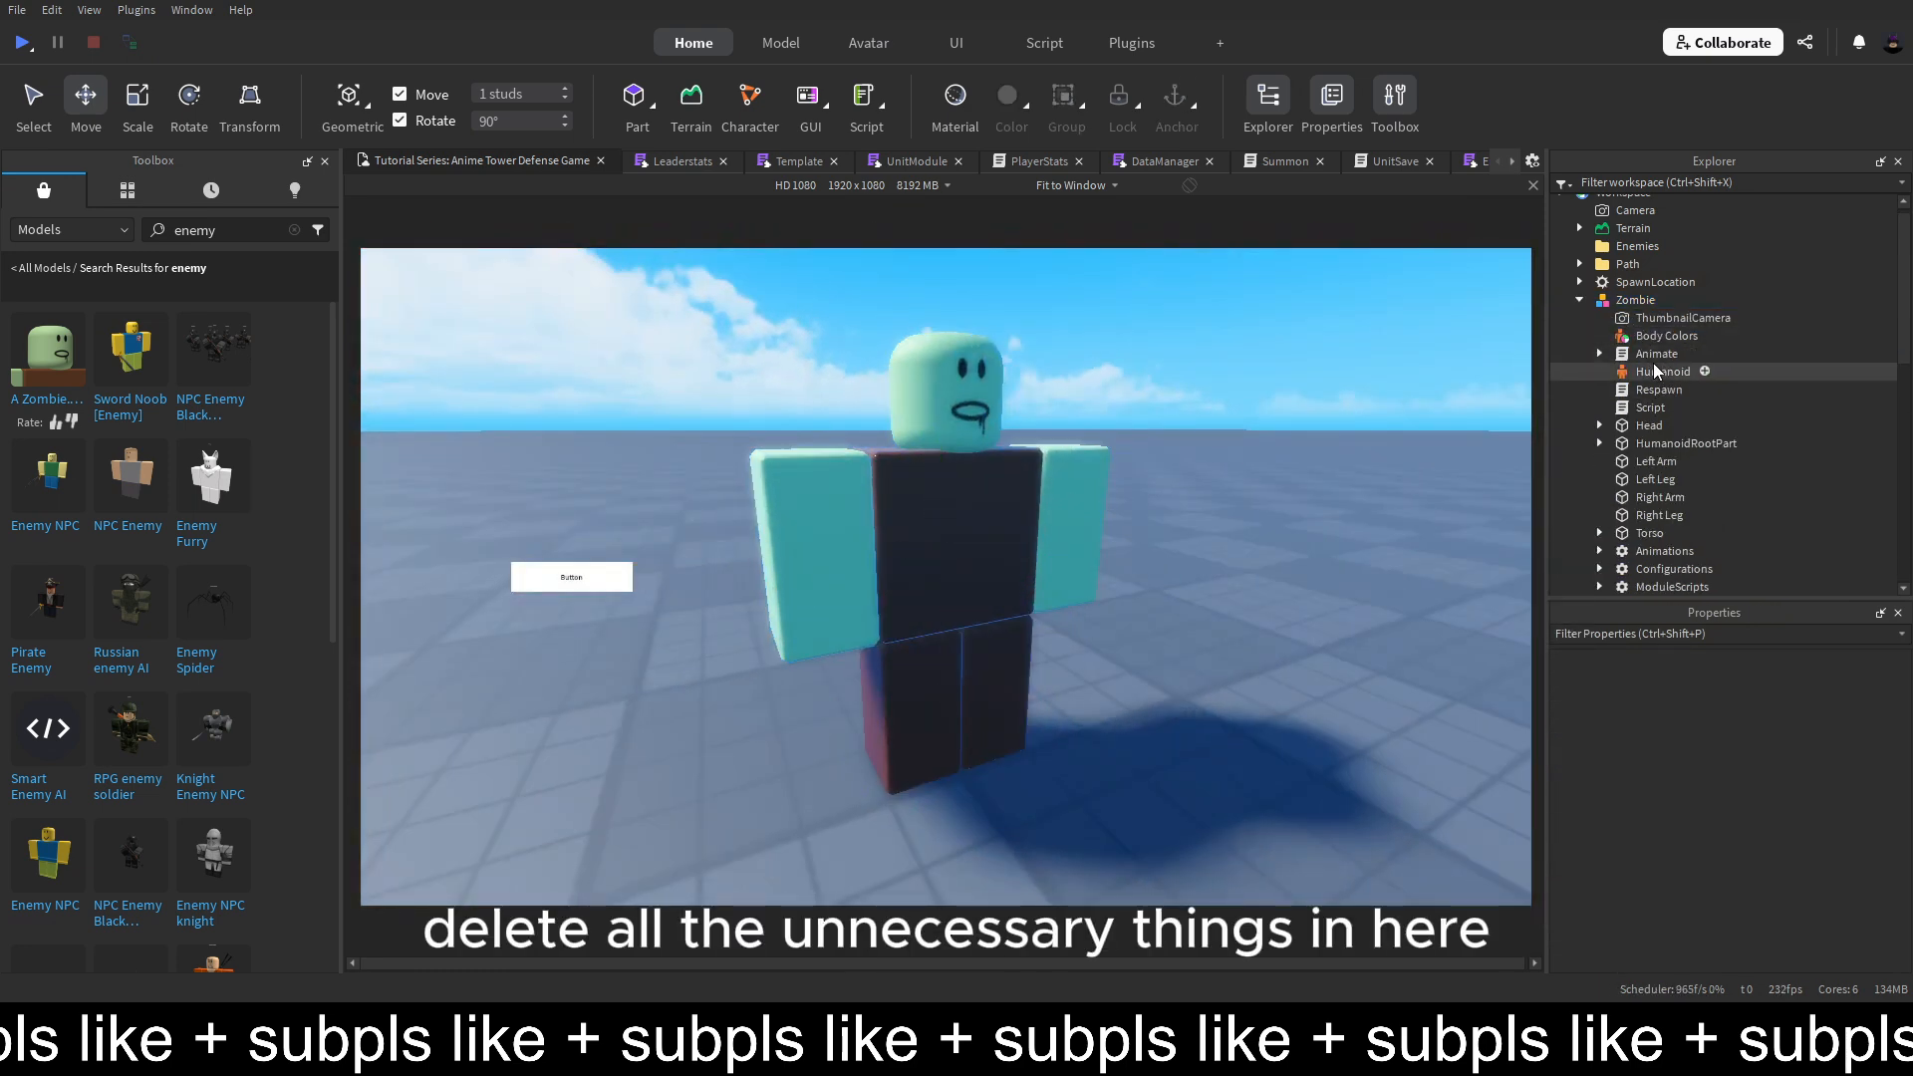
{"action": "left_click", "coordinate": [1650, 357]}
{"action": "left_click", "coordinate": [1600, 355]}
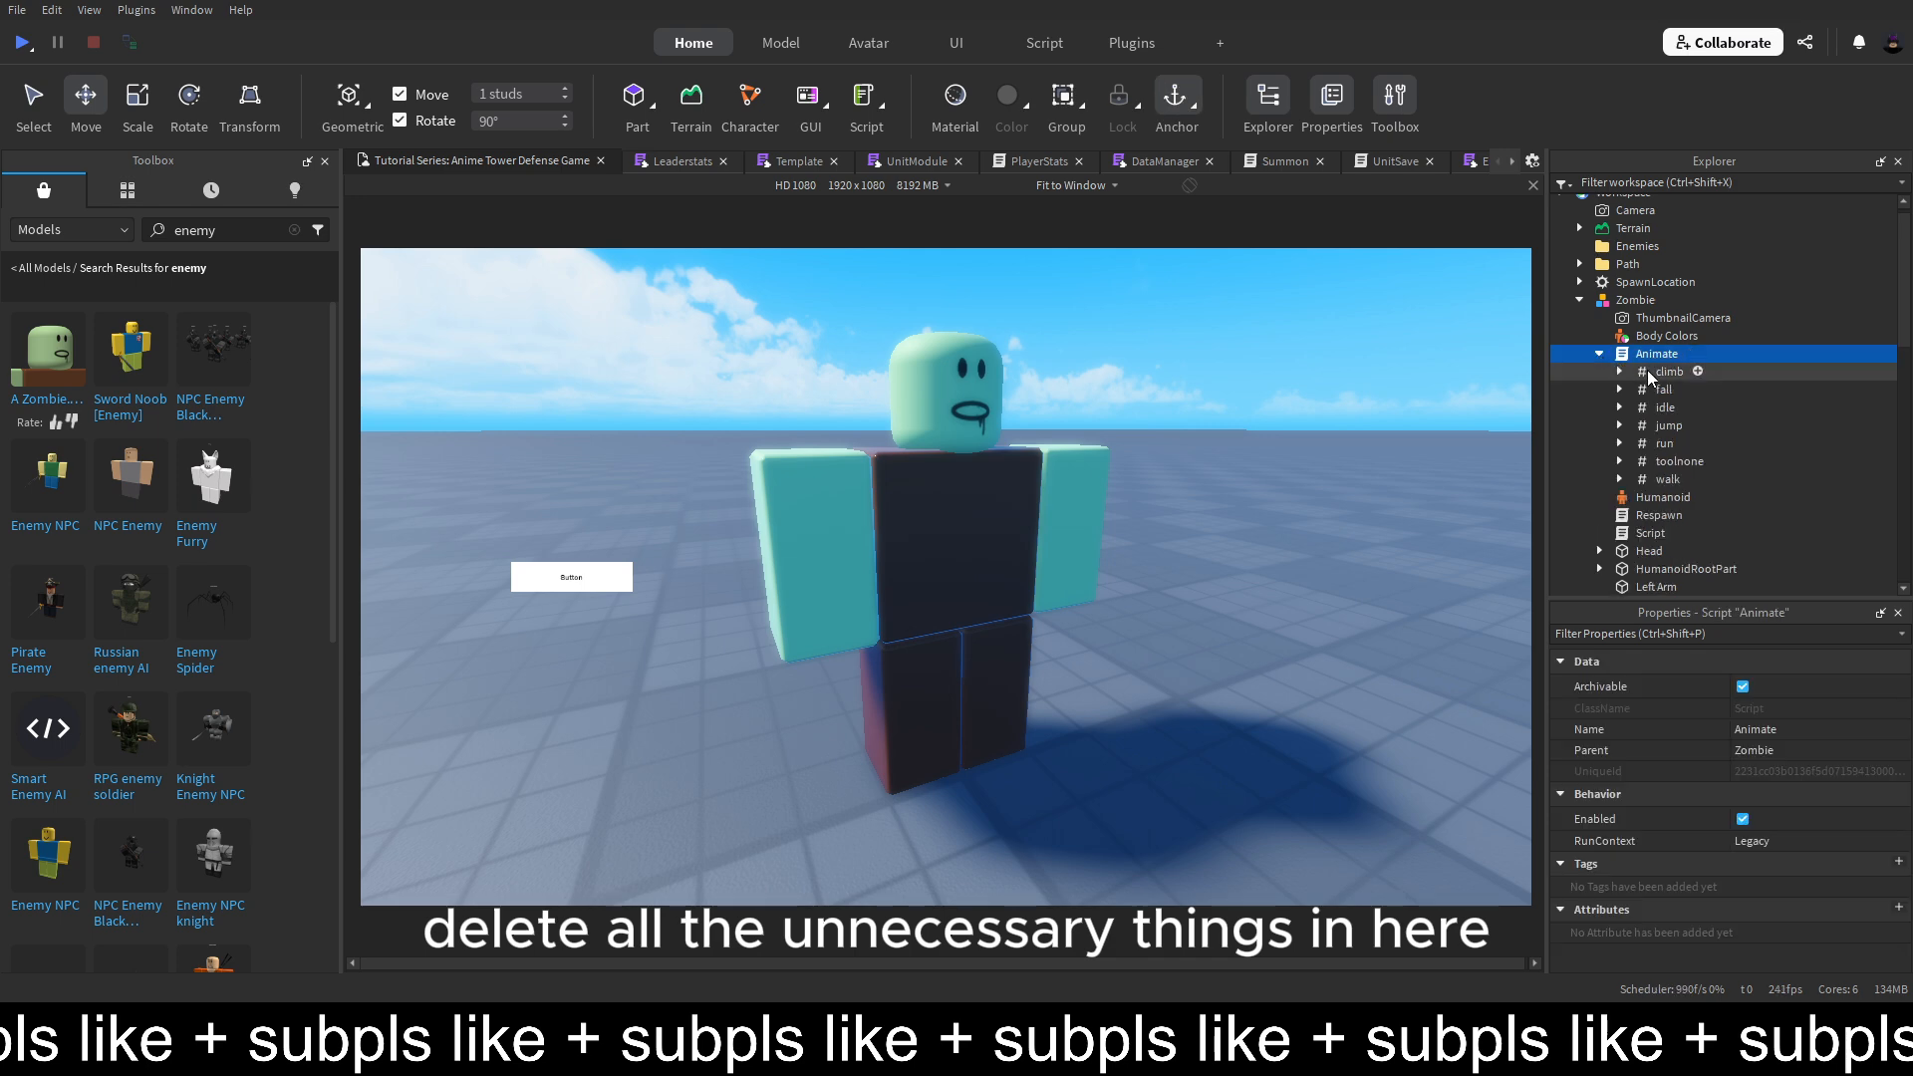
{"action": "left_click", "coordinate": [1651, 517]}
{"action": "key", "text": "Delete"}
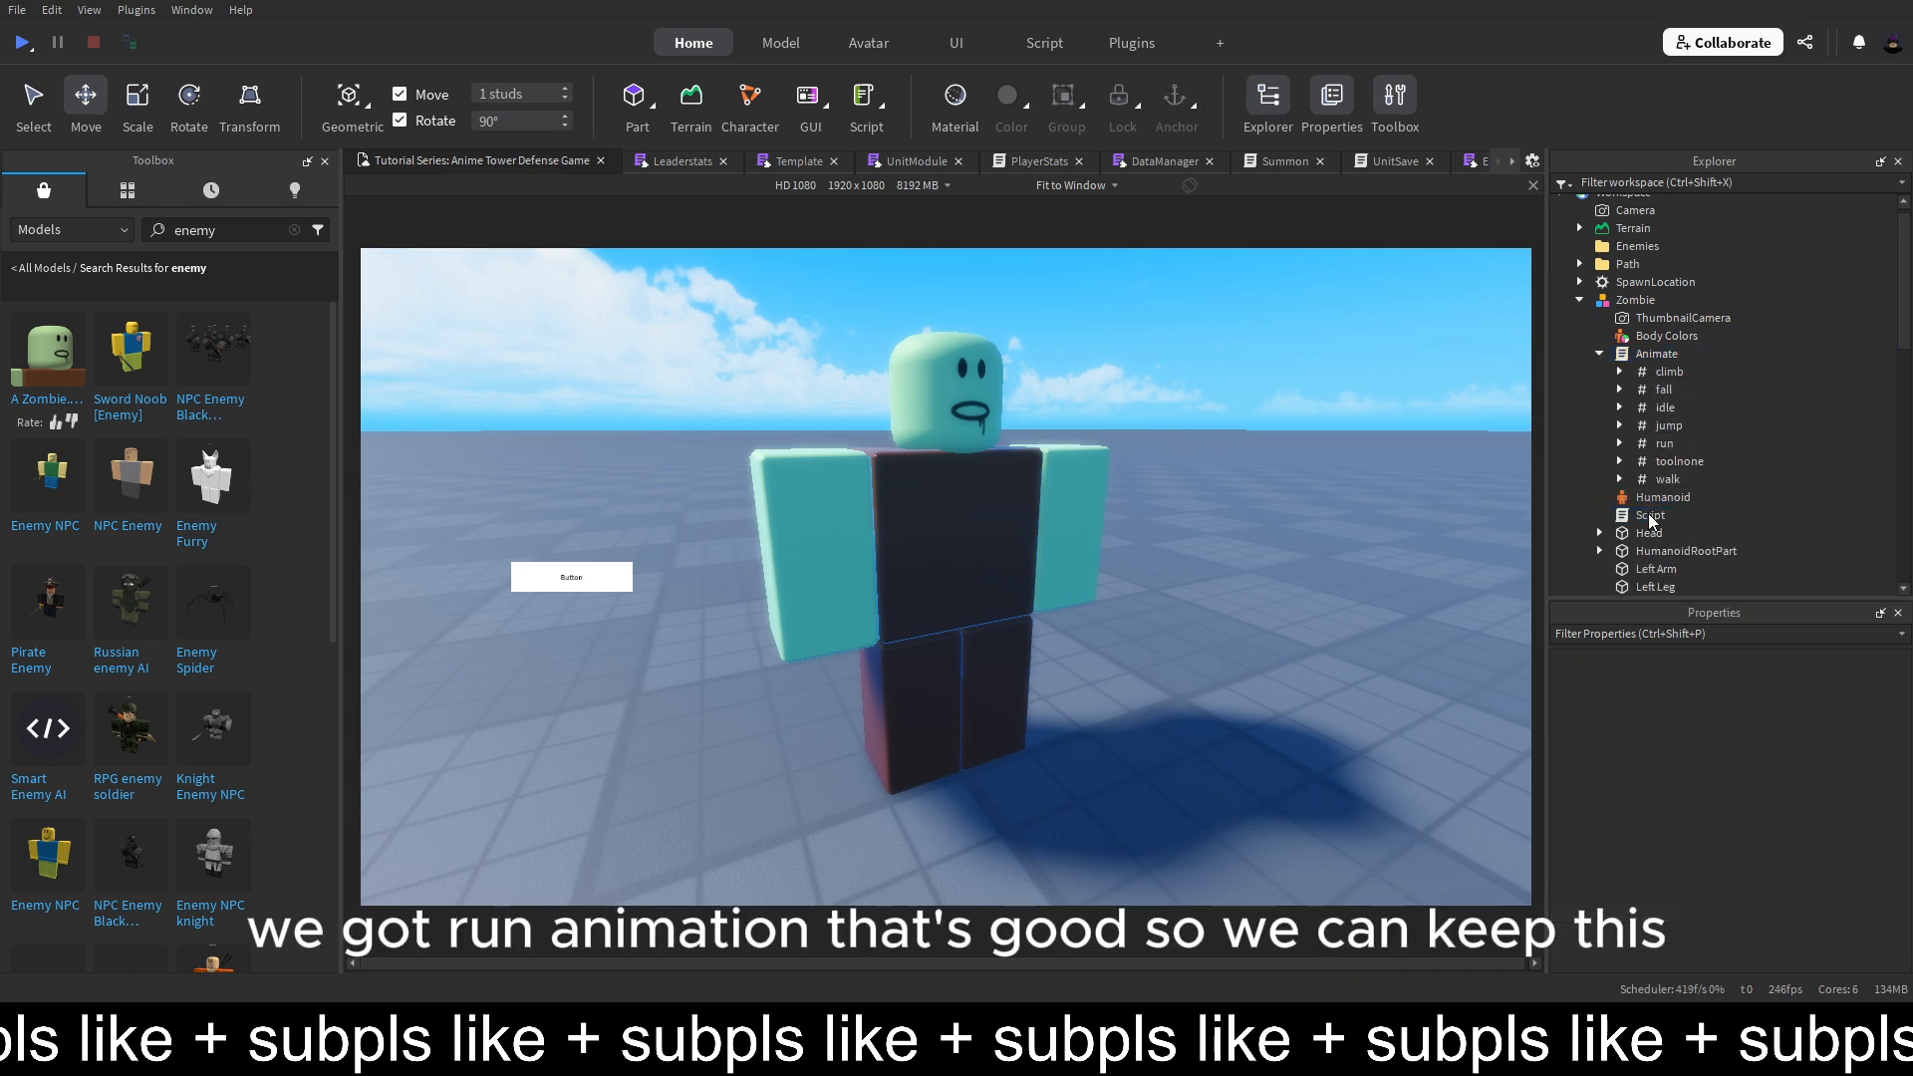
{"action": "left_click", "coordinate": [1652, 516]}
{"action": "key", "text": "Delete"}
{"action": "left_click", "coordinate": [324, 161]}
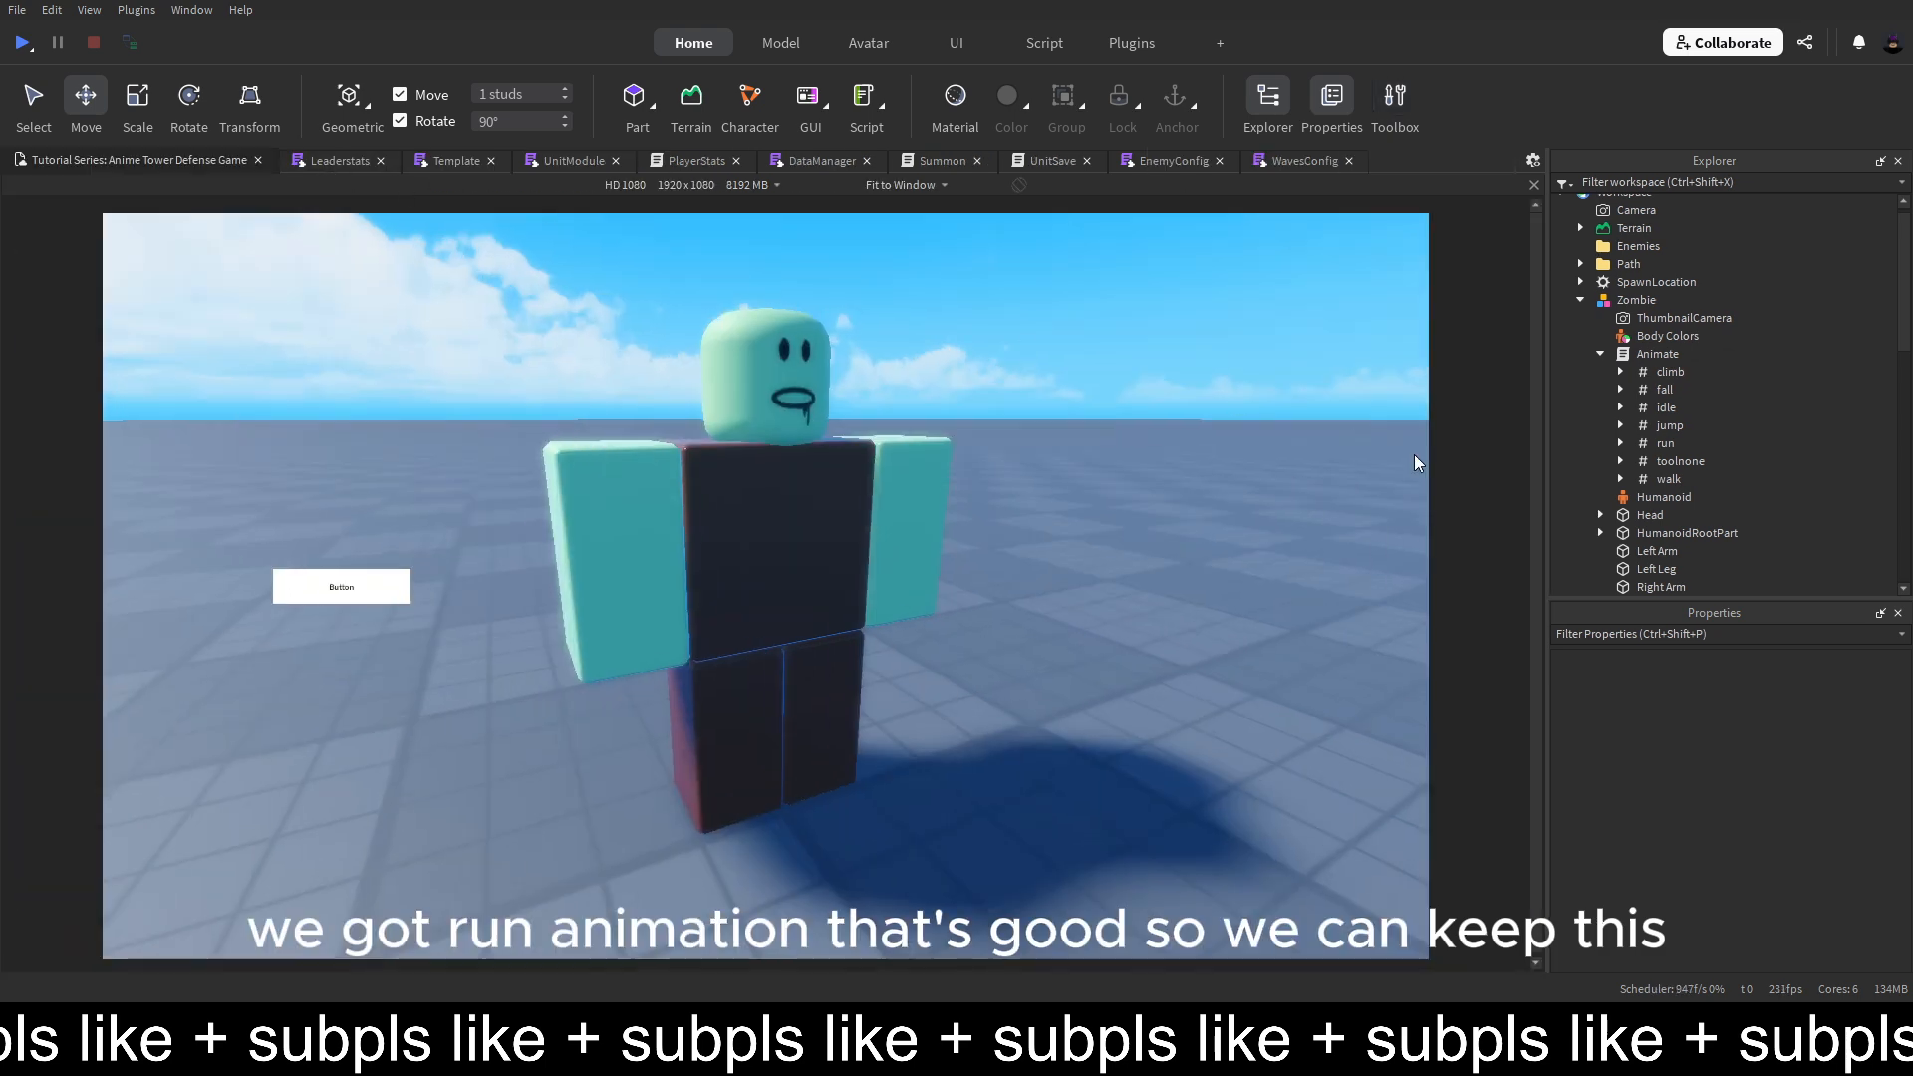
Delete the ModuleScripts, Configurations and Animations containers from the Zombie model
{"action": "scroll", "coordinate": [1631, 501], "scroll_direction": "down", "scroll_amount": 3}
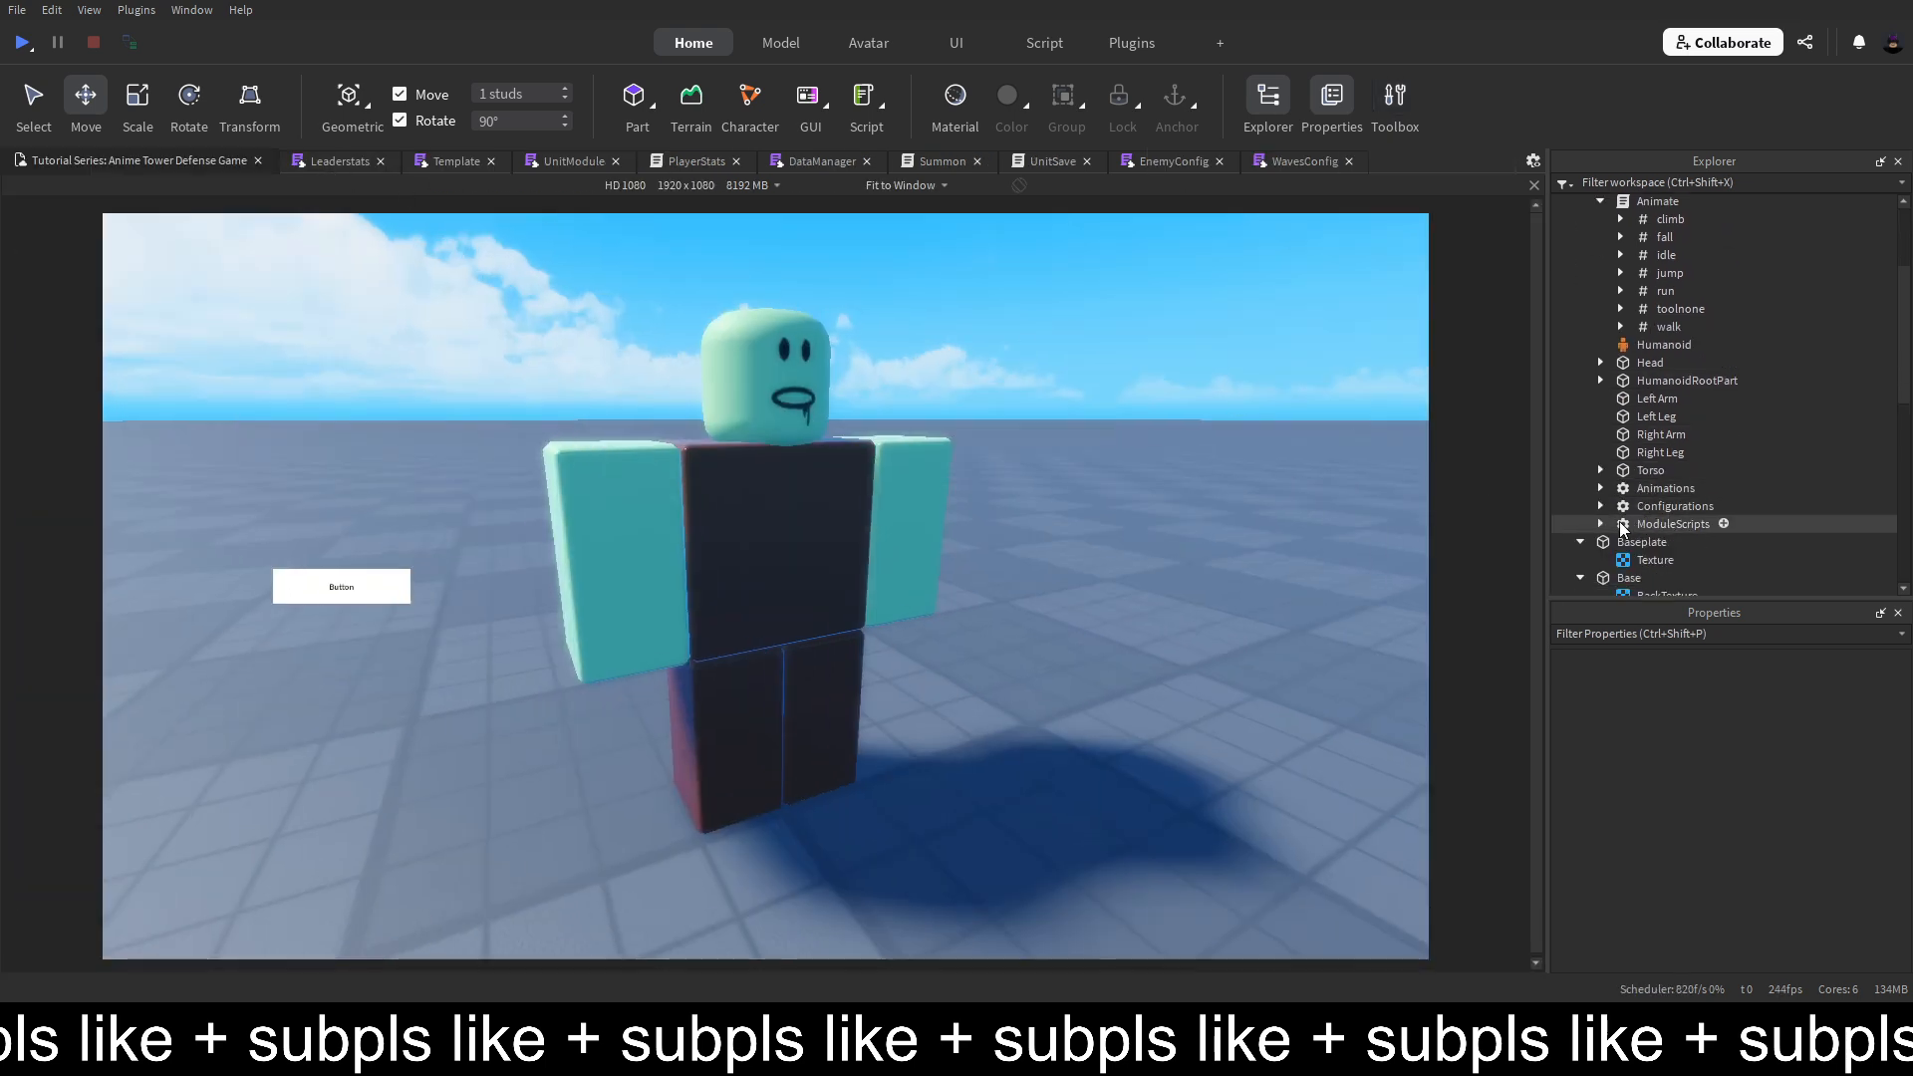
{"action": "left_click", "coordinate": [1600, 525]}
{"action": "left_click", "coordinate": [1653, 528]}
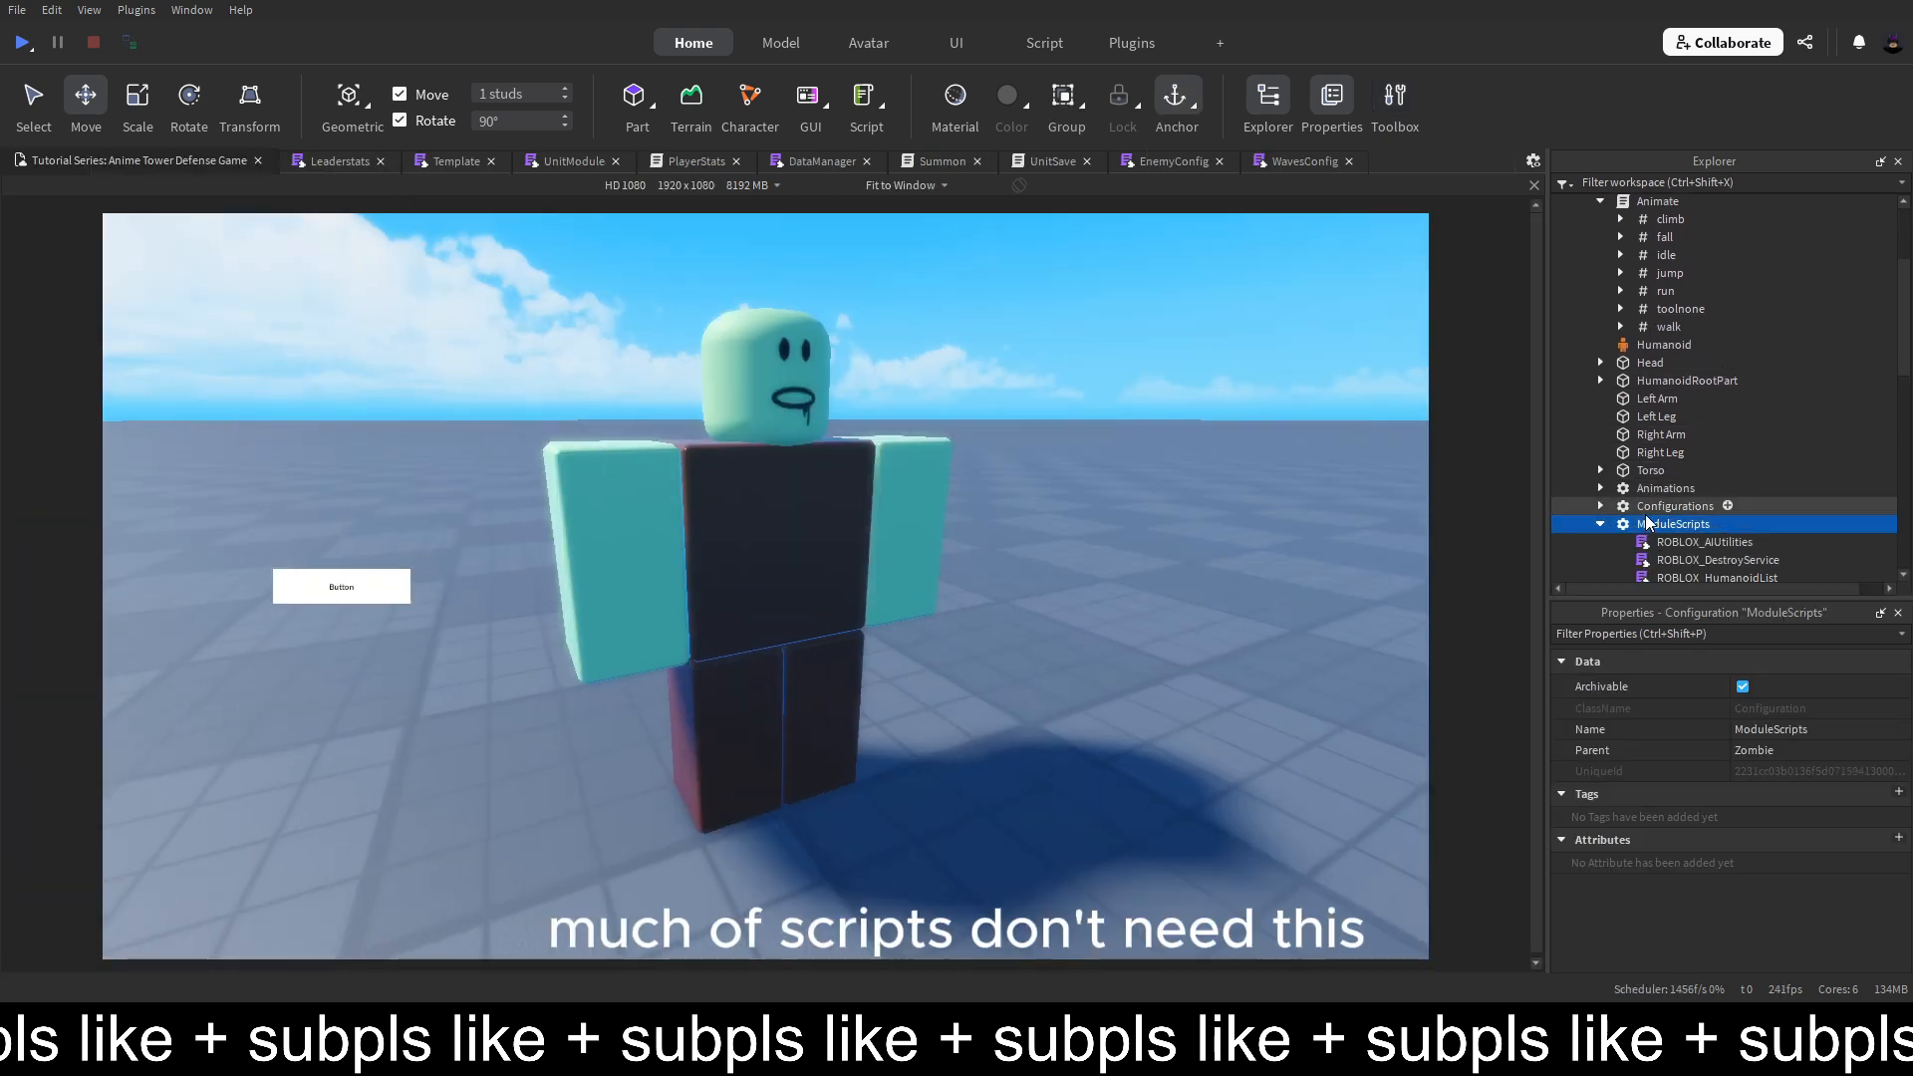
{"action": "scroll", "coordinate": [1650, 508], "scroll_direction": "down", "scroll_amount": 3}
{"action": "key", "text": "Delete"}
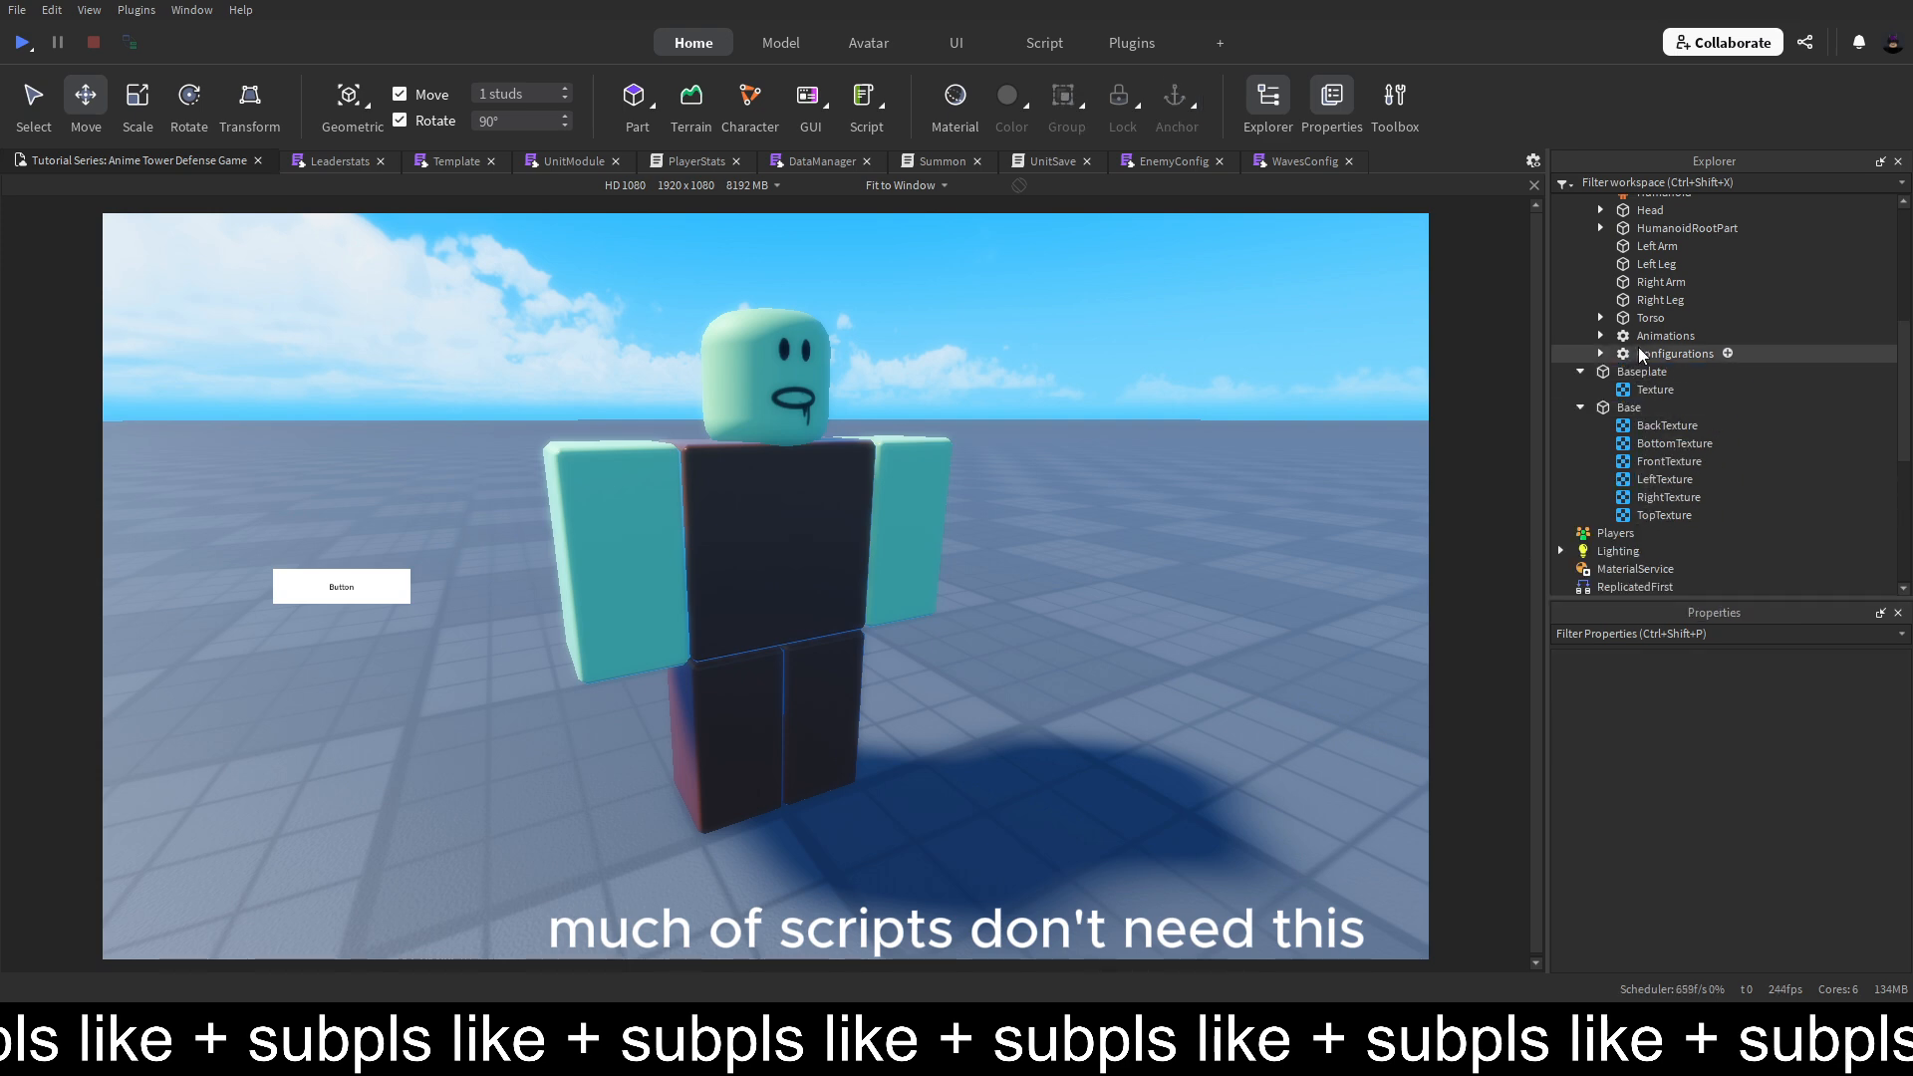
{"action": "left_click", "coordinate": [1600, 354]}
{"action": "left_click", "coordinate": [1639, 355]}
{"action": "key", "text": "Delete"}
{"action": "left_click", "coordinate": [1600, 336]}
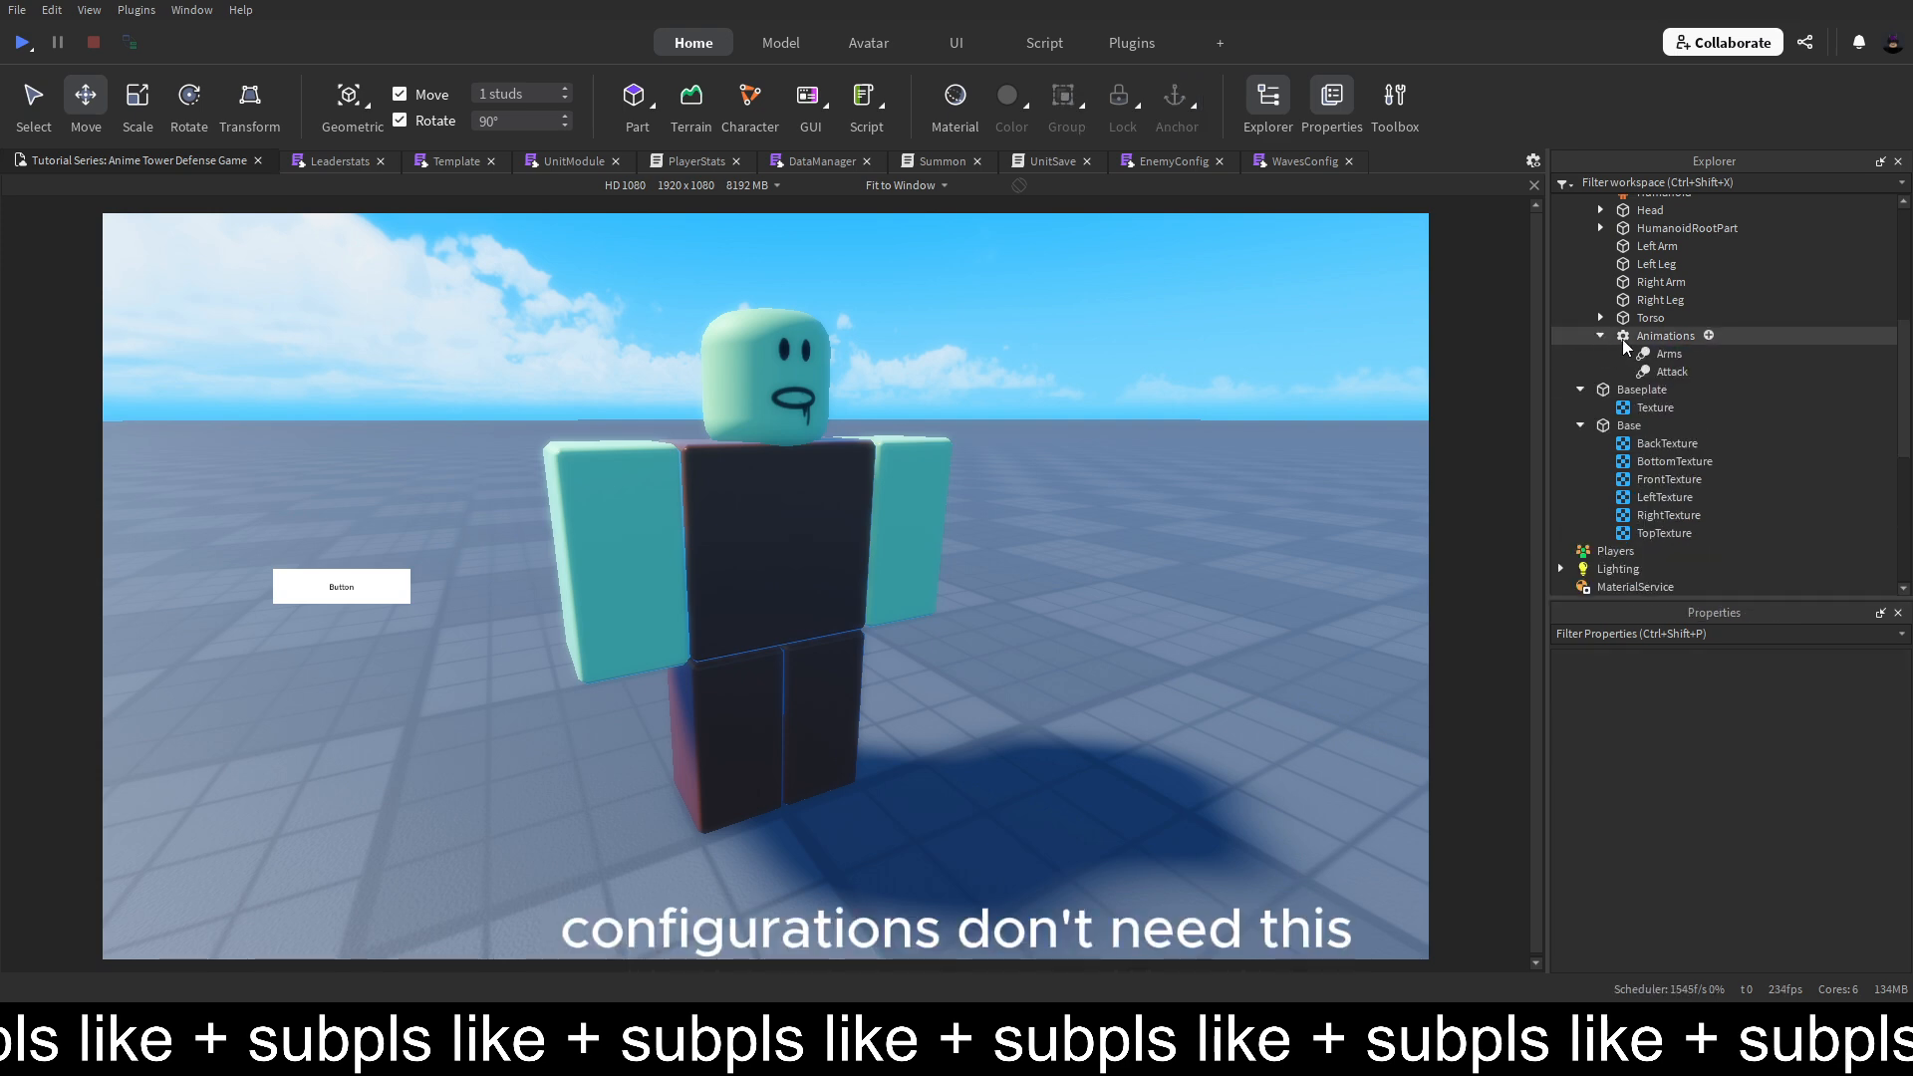
{"action": "left_click", "coordinate": [1654, 337]}
{"action": "key", "text": "Delete"}
Delete the RepulsionForce object inside the Zombie model's Torso
{"action": "scroll", "coordinate": [1634, 369], "scroll_direction": "up", "scroll_amount": 1}
{"action": "left_click", "coordinate": [1600, 369]}
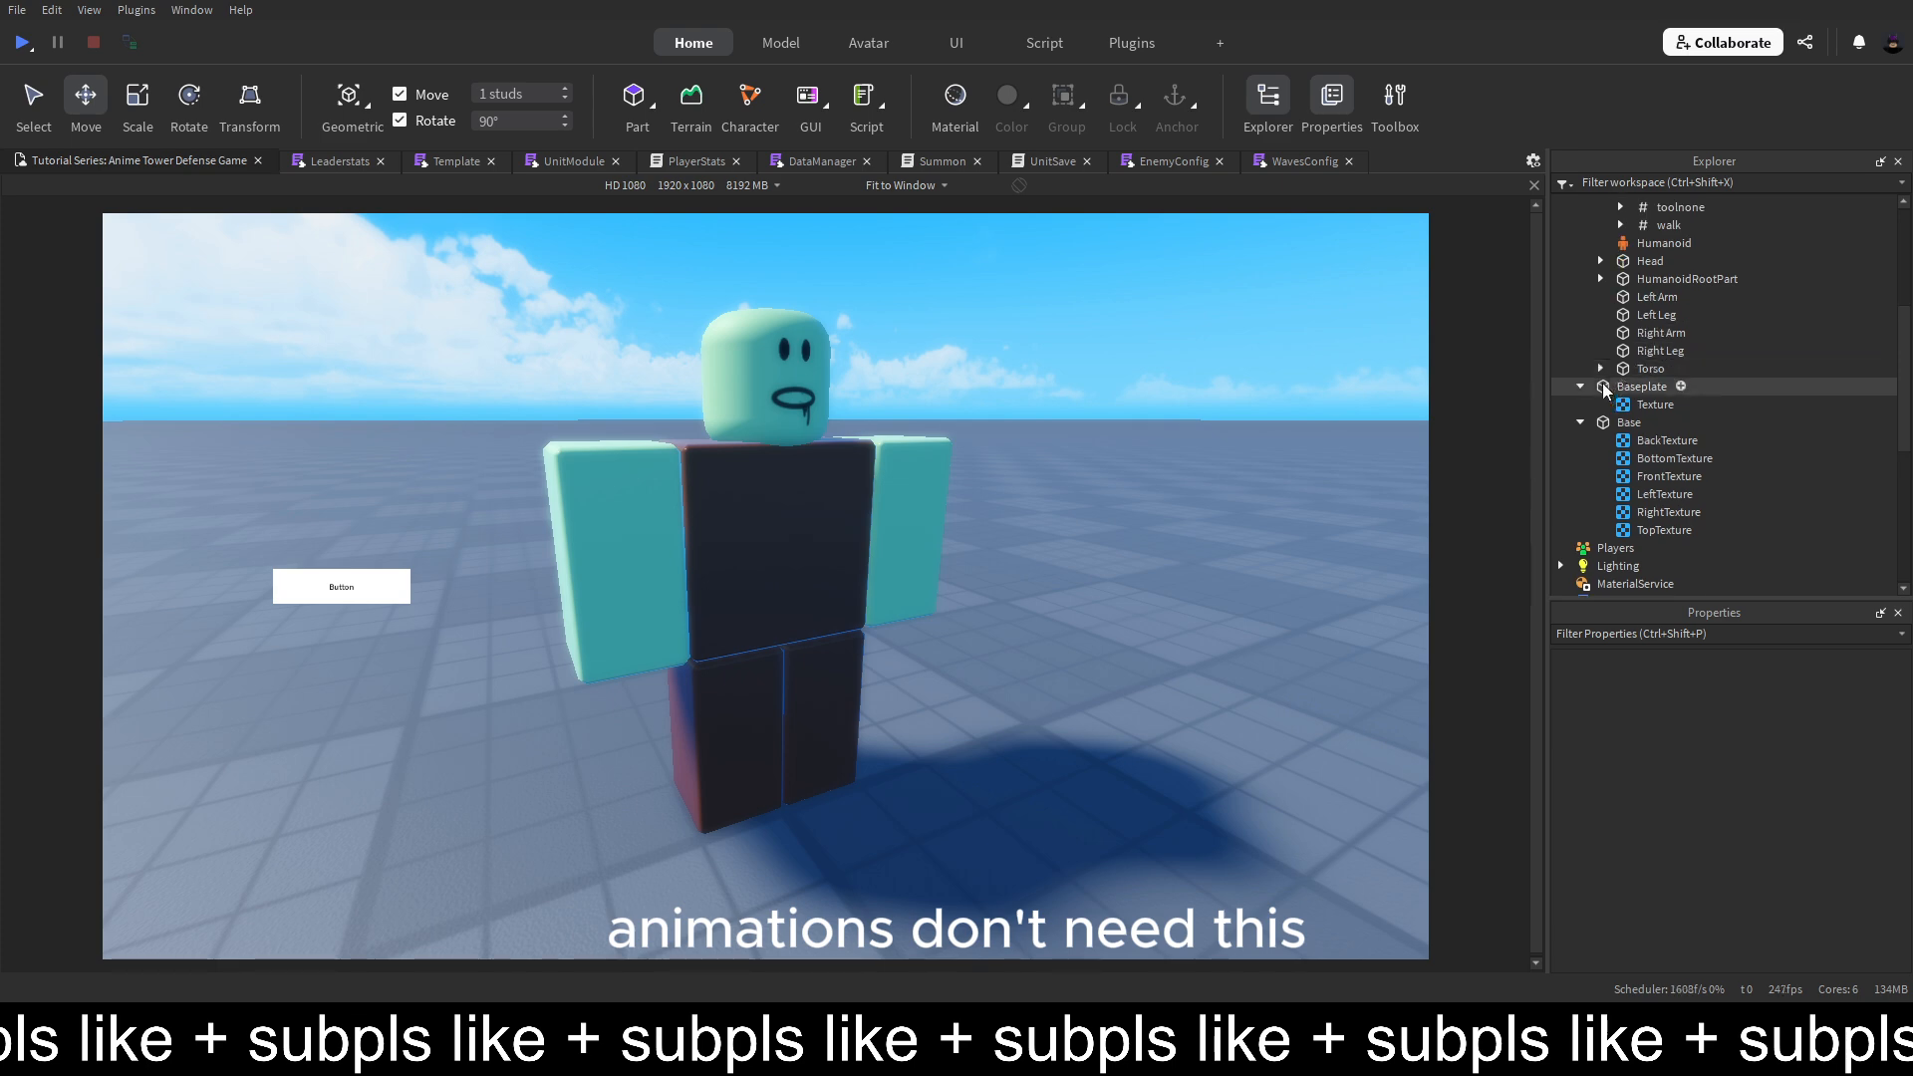
{"action": "left_click", "coordinate": [1639, 383]}
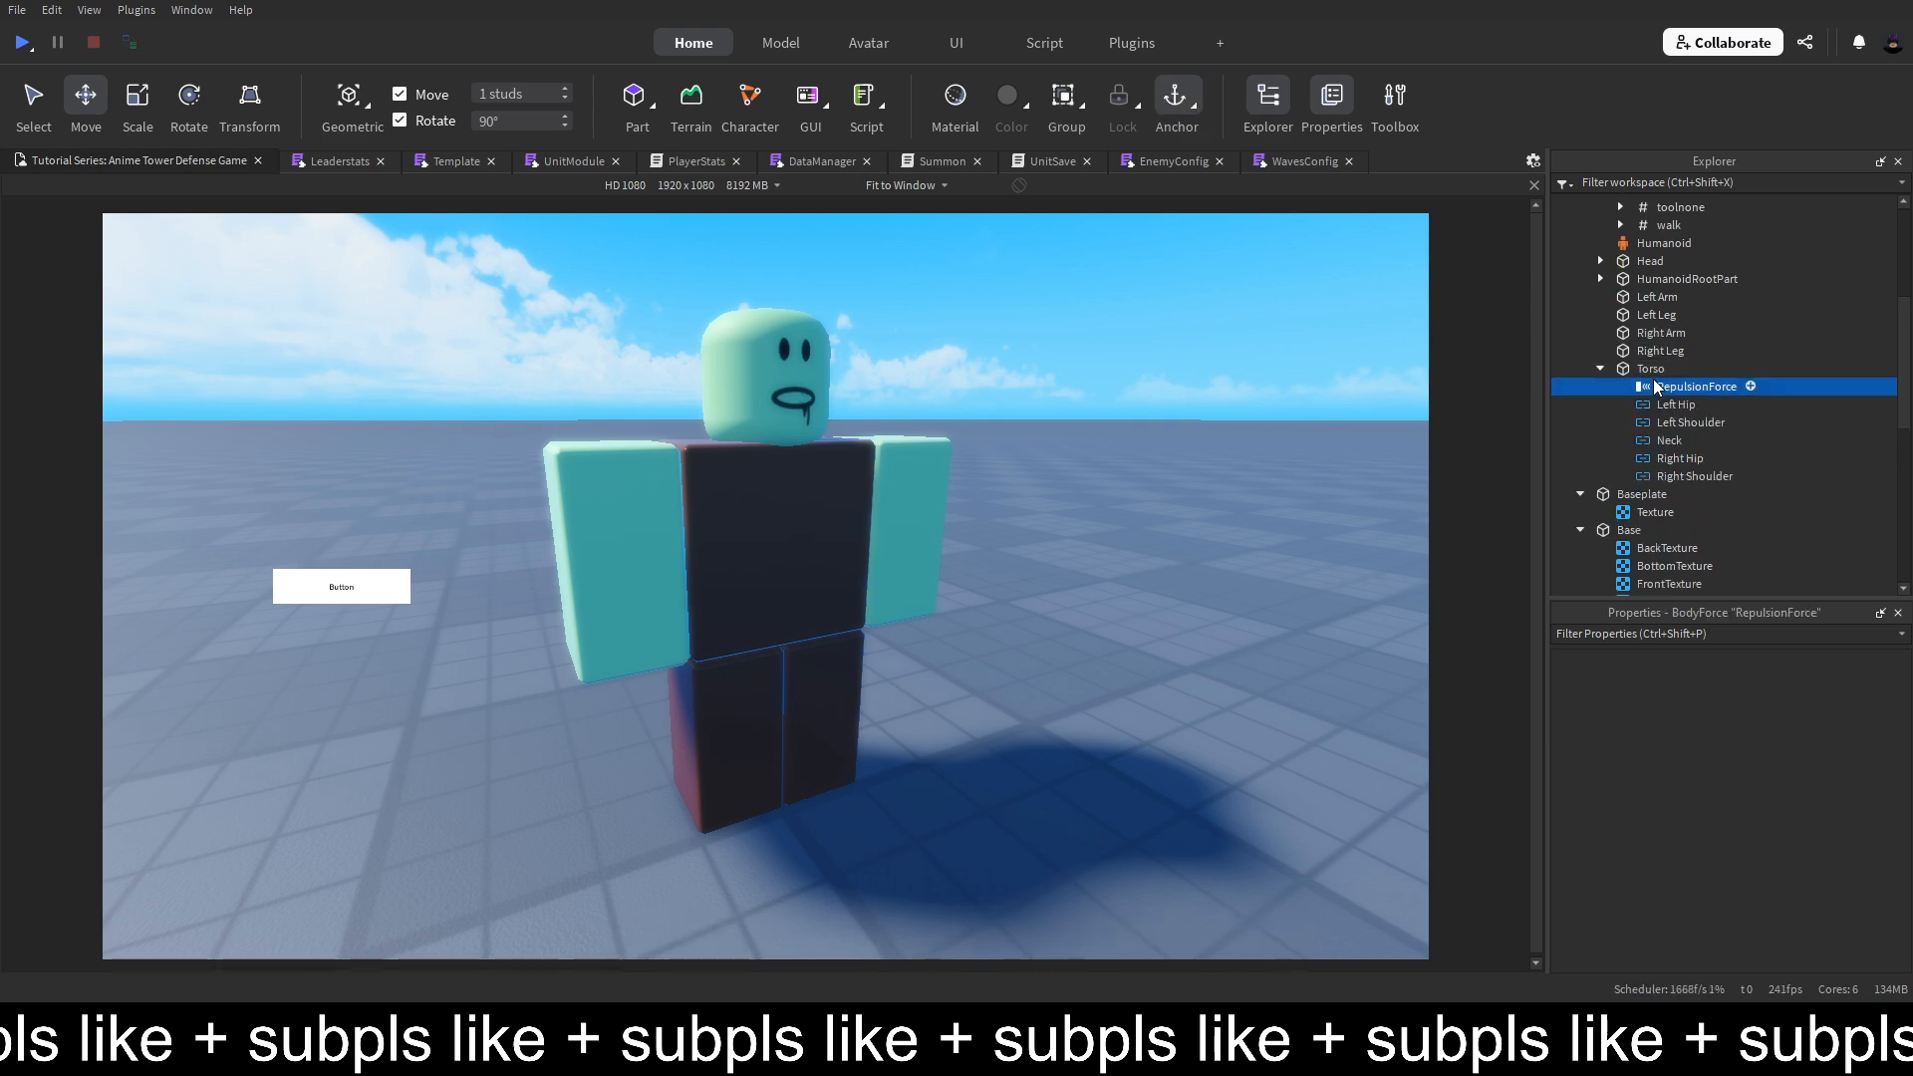
{"action": "key", "text": "Delete"}
{"action": "left_click", "coordinate": [1599, 367]}
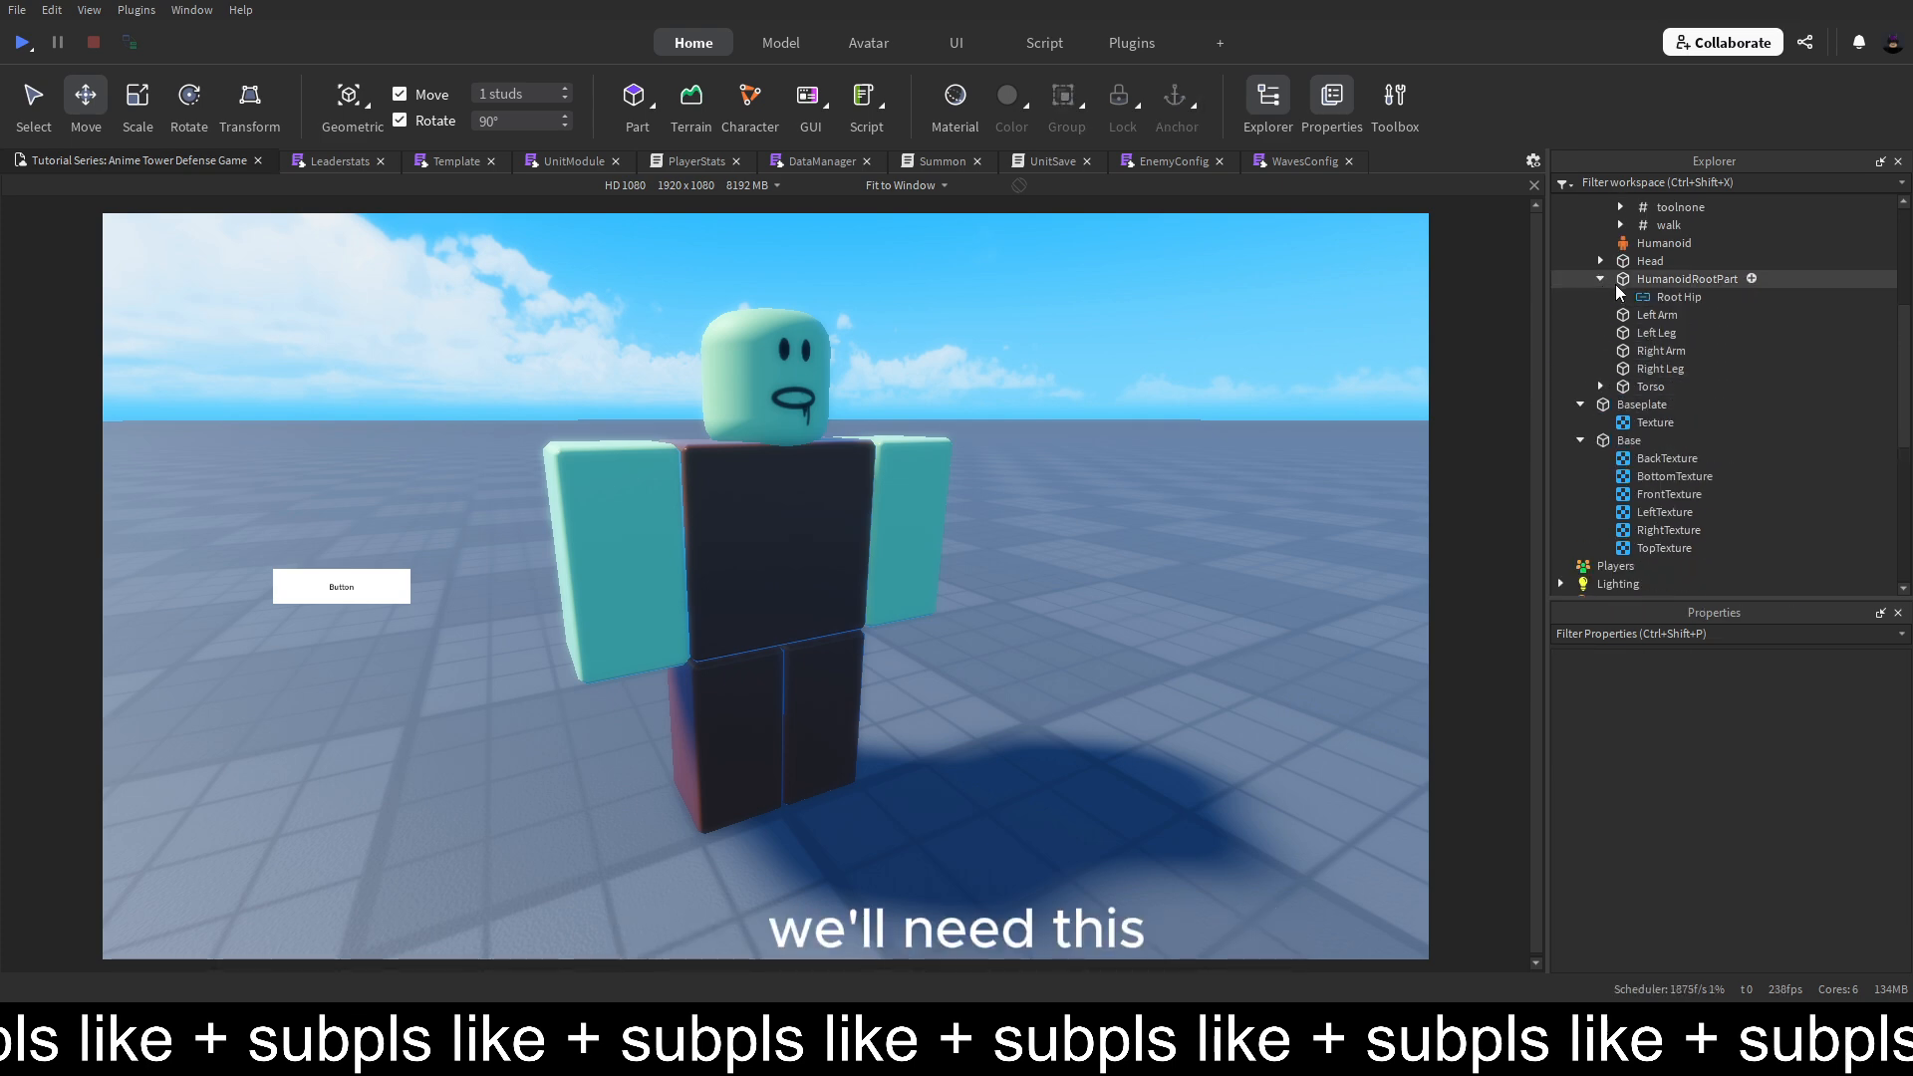
Copy the asset number from the AnimationId of WalkAnim, stored under walk in the Zombie's Animate script
{"action": "scroll", "coordinate": [1601, 261], "scroll_direction": "up", "scroll_amount": 5}
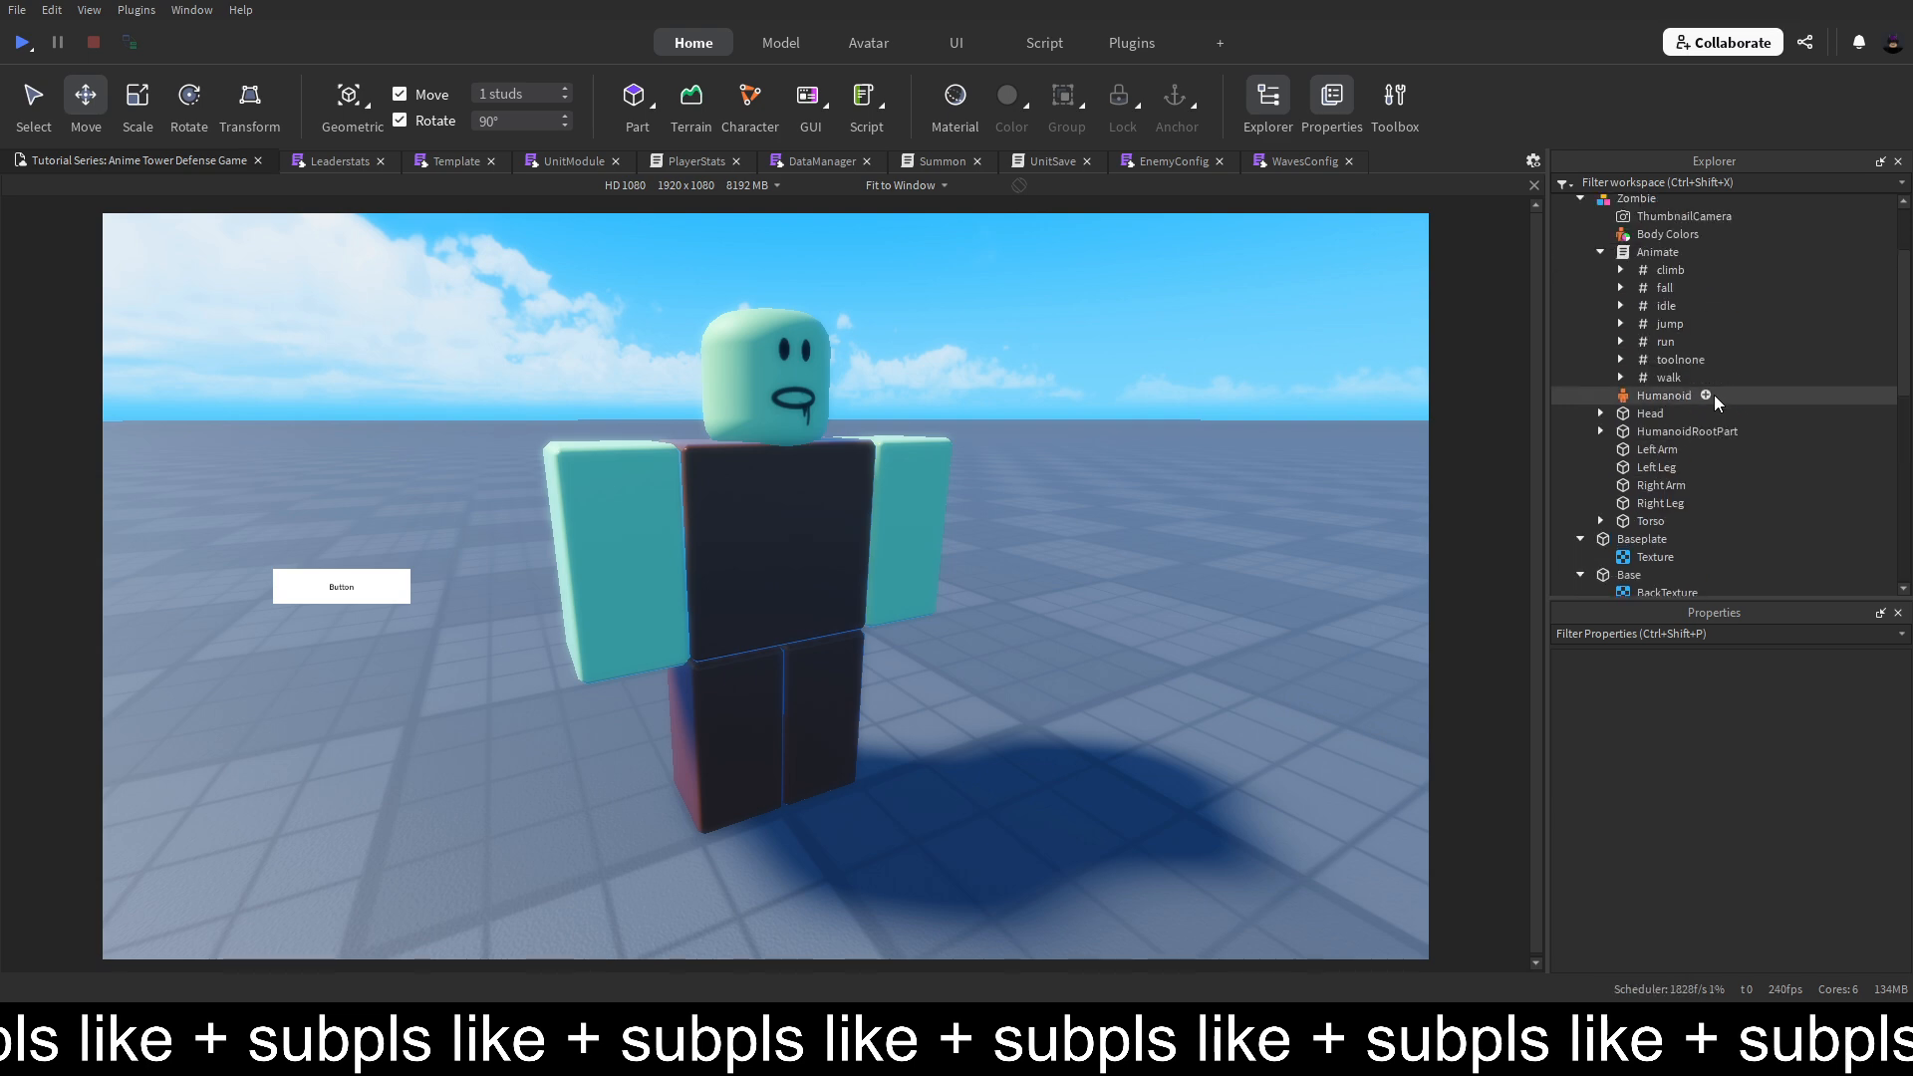
{"action": "left_click", "coordinate": [1657, 303]}
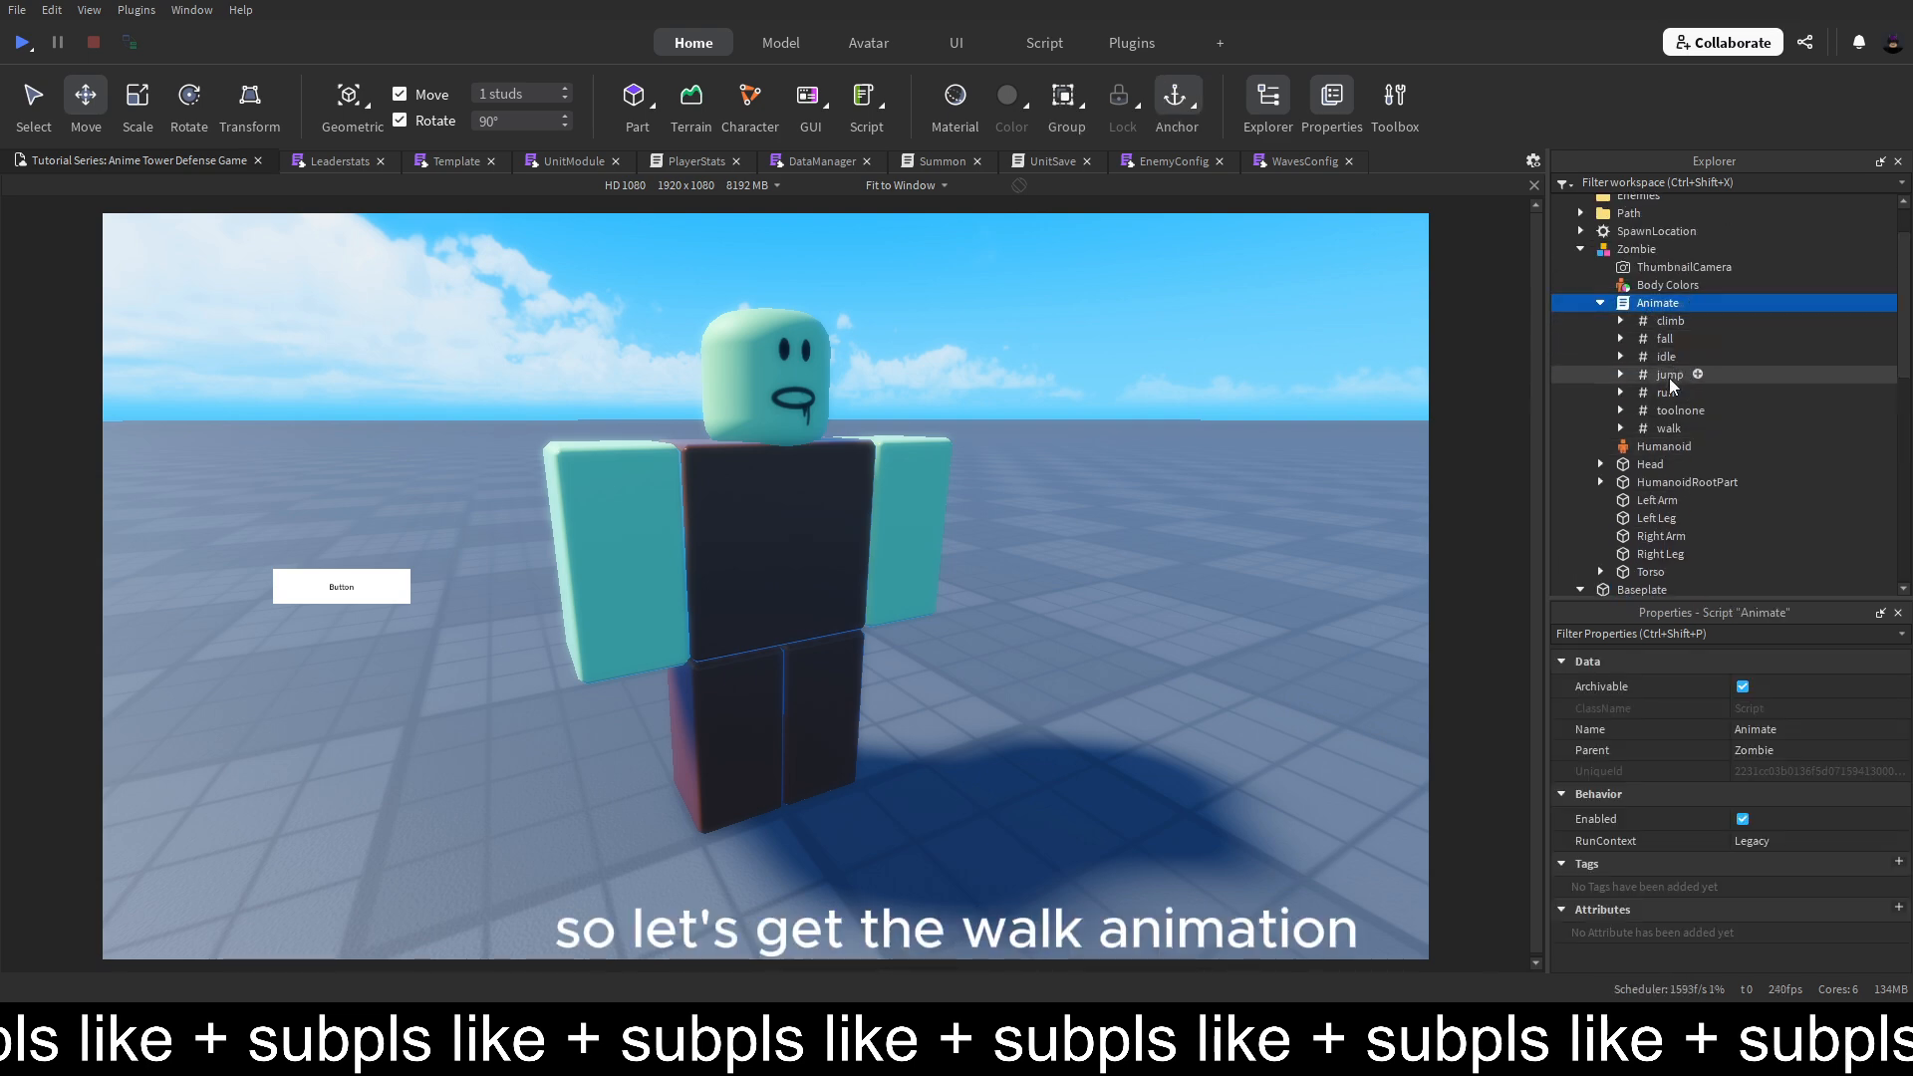
{"action": "left_click", "coordinate": [1622, 358]}
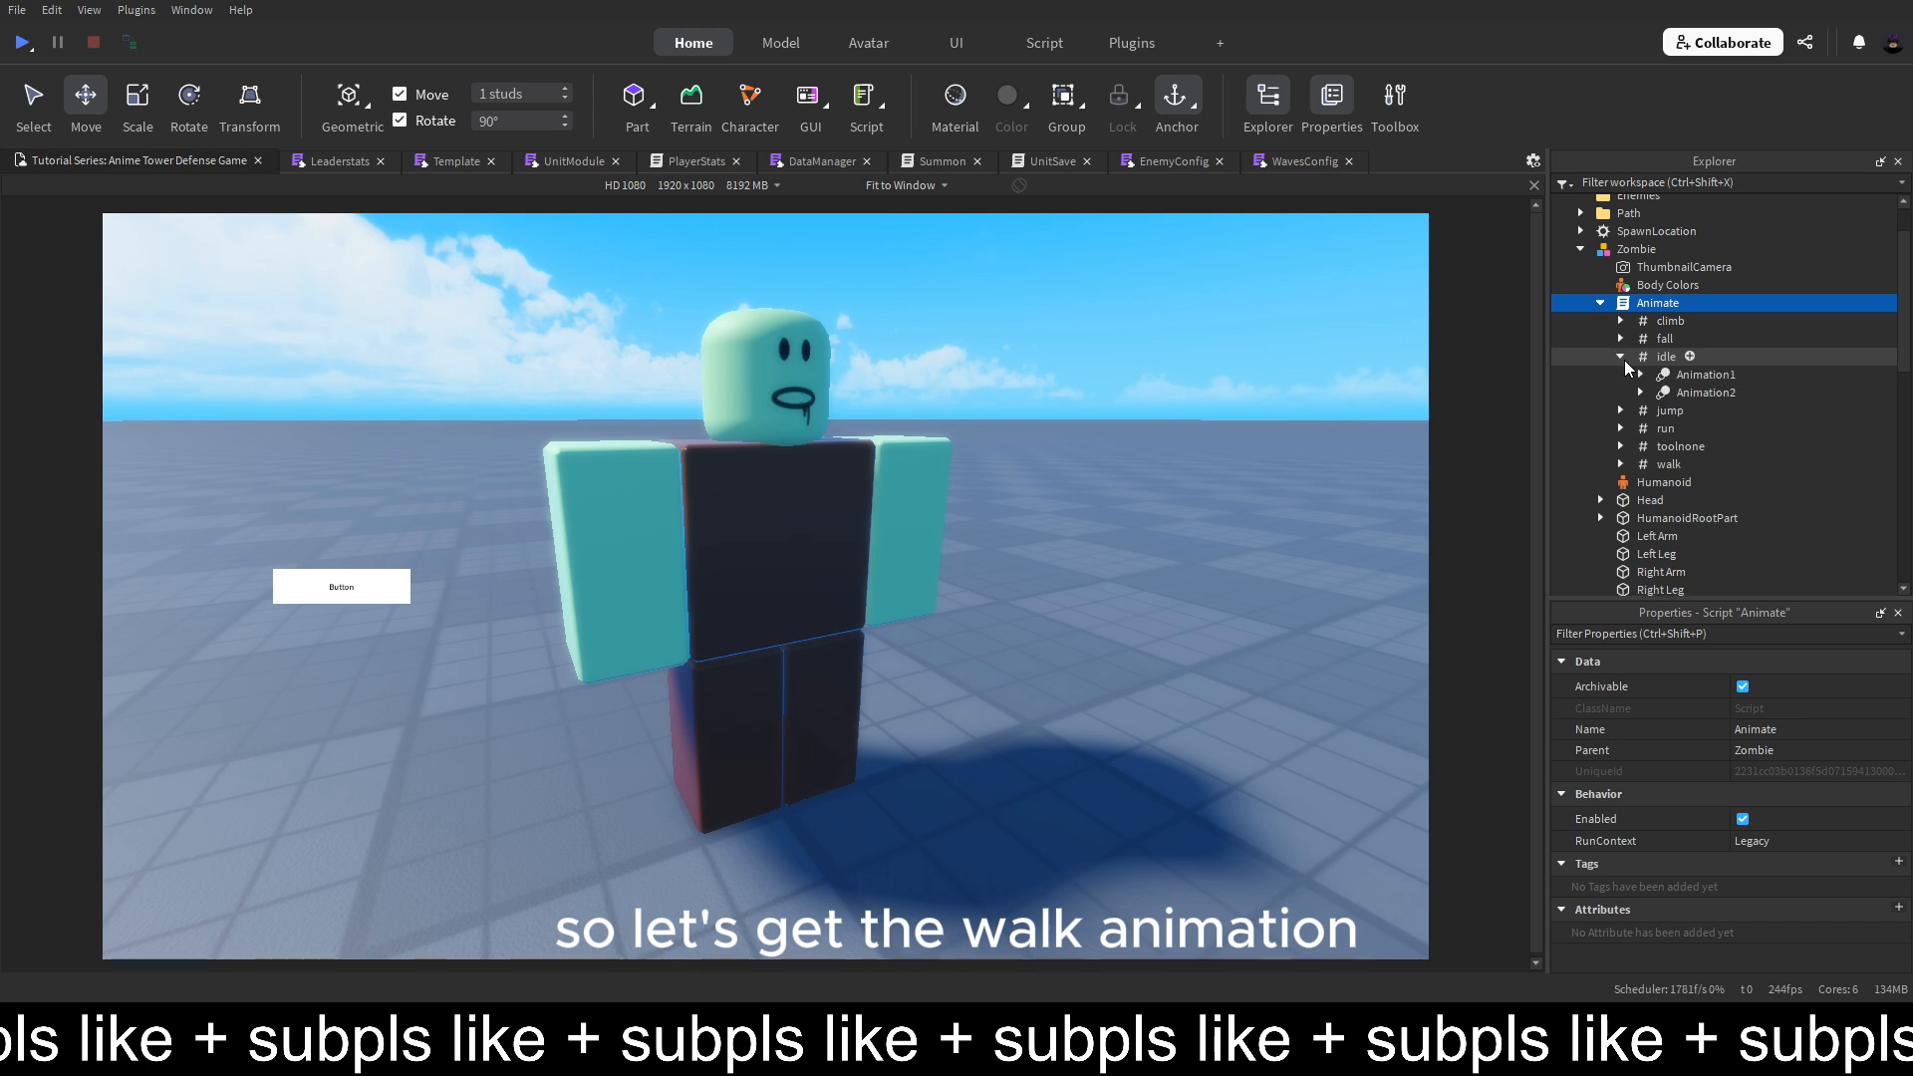
{"action": "left_click", "coordinate": [1624, 466]}
{"action": "left_click", "coordinate": [1621, 466]}
{"action": "left_click", "coordinate": [1701, 483]}
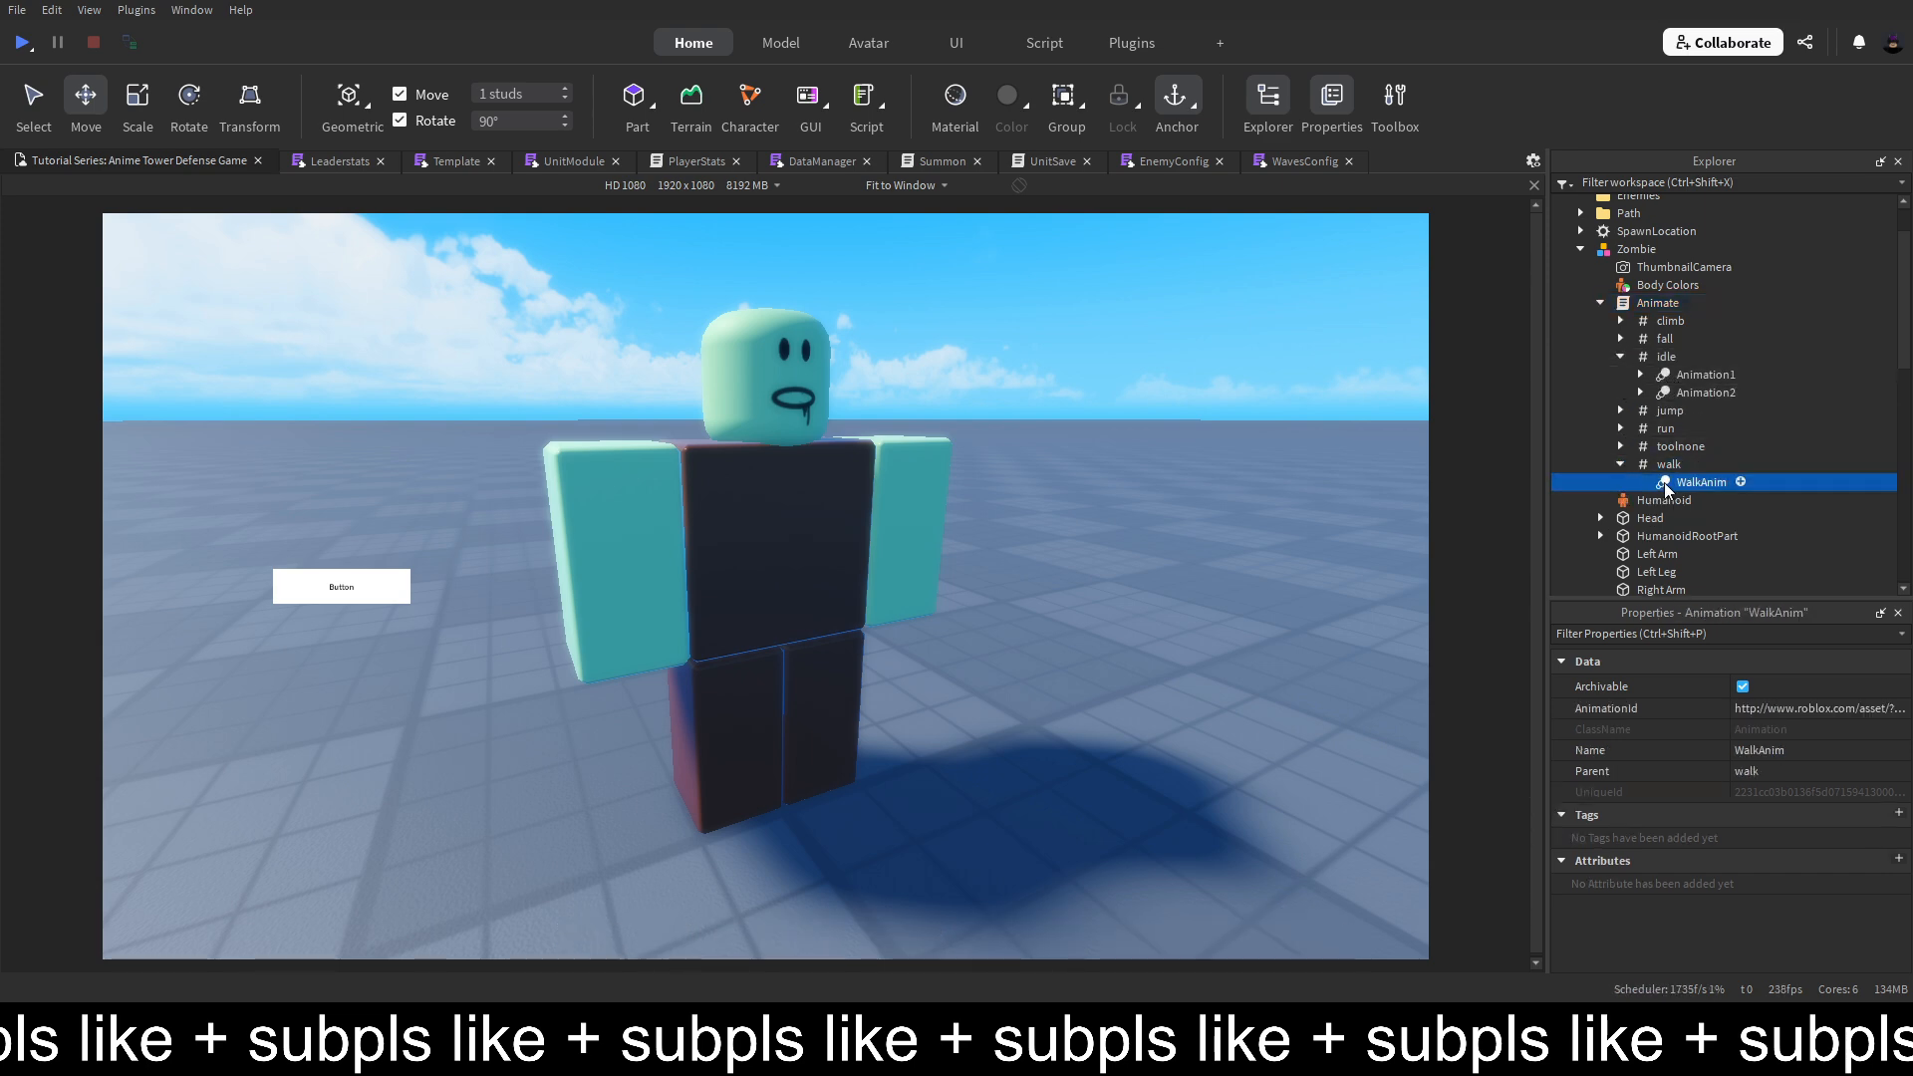
{"action": "left_click", "coordinate": [1860, 709]}
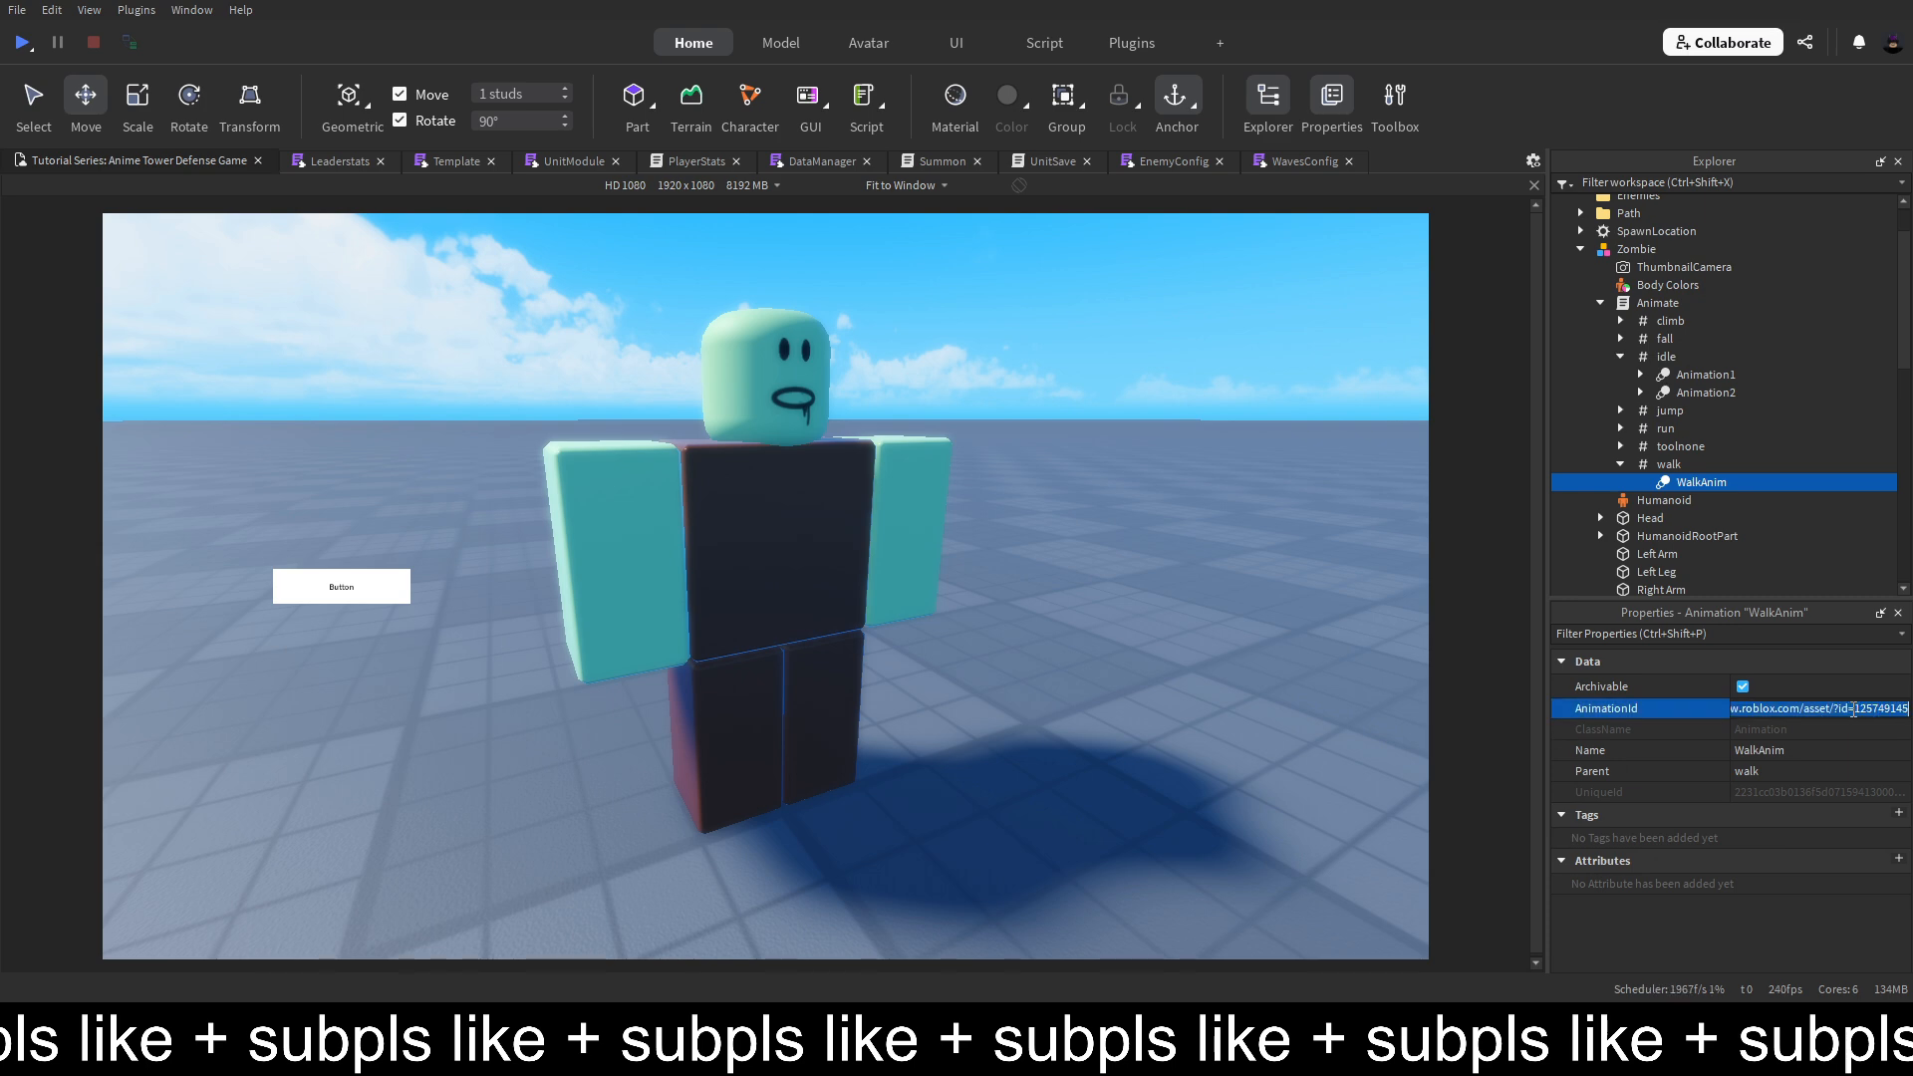
{"action": "left_click_drag", "start_coordinate": [1856, 709], "coordinate": [1885, 710]}
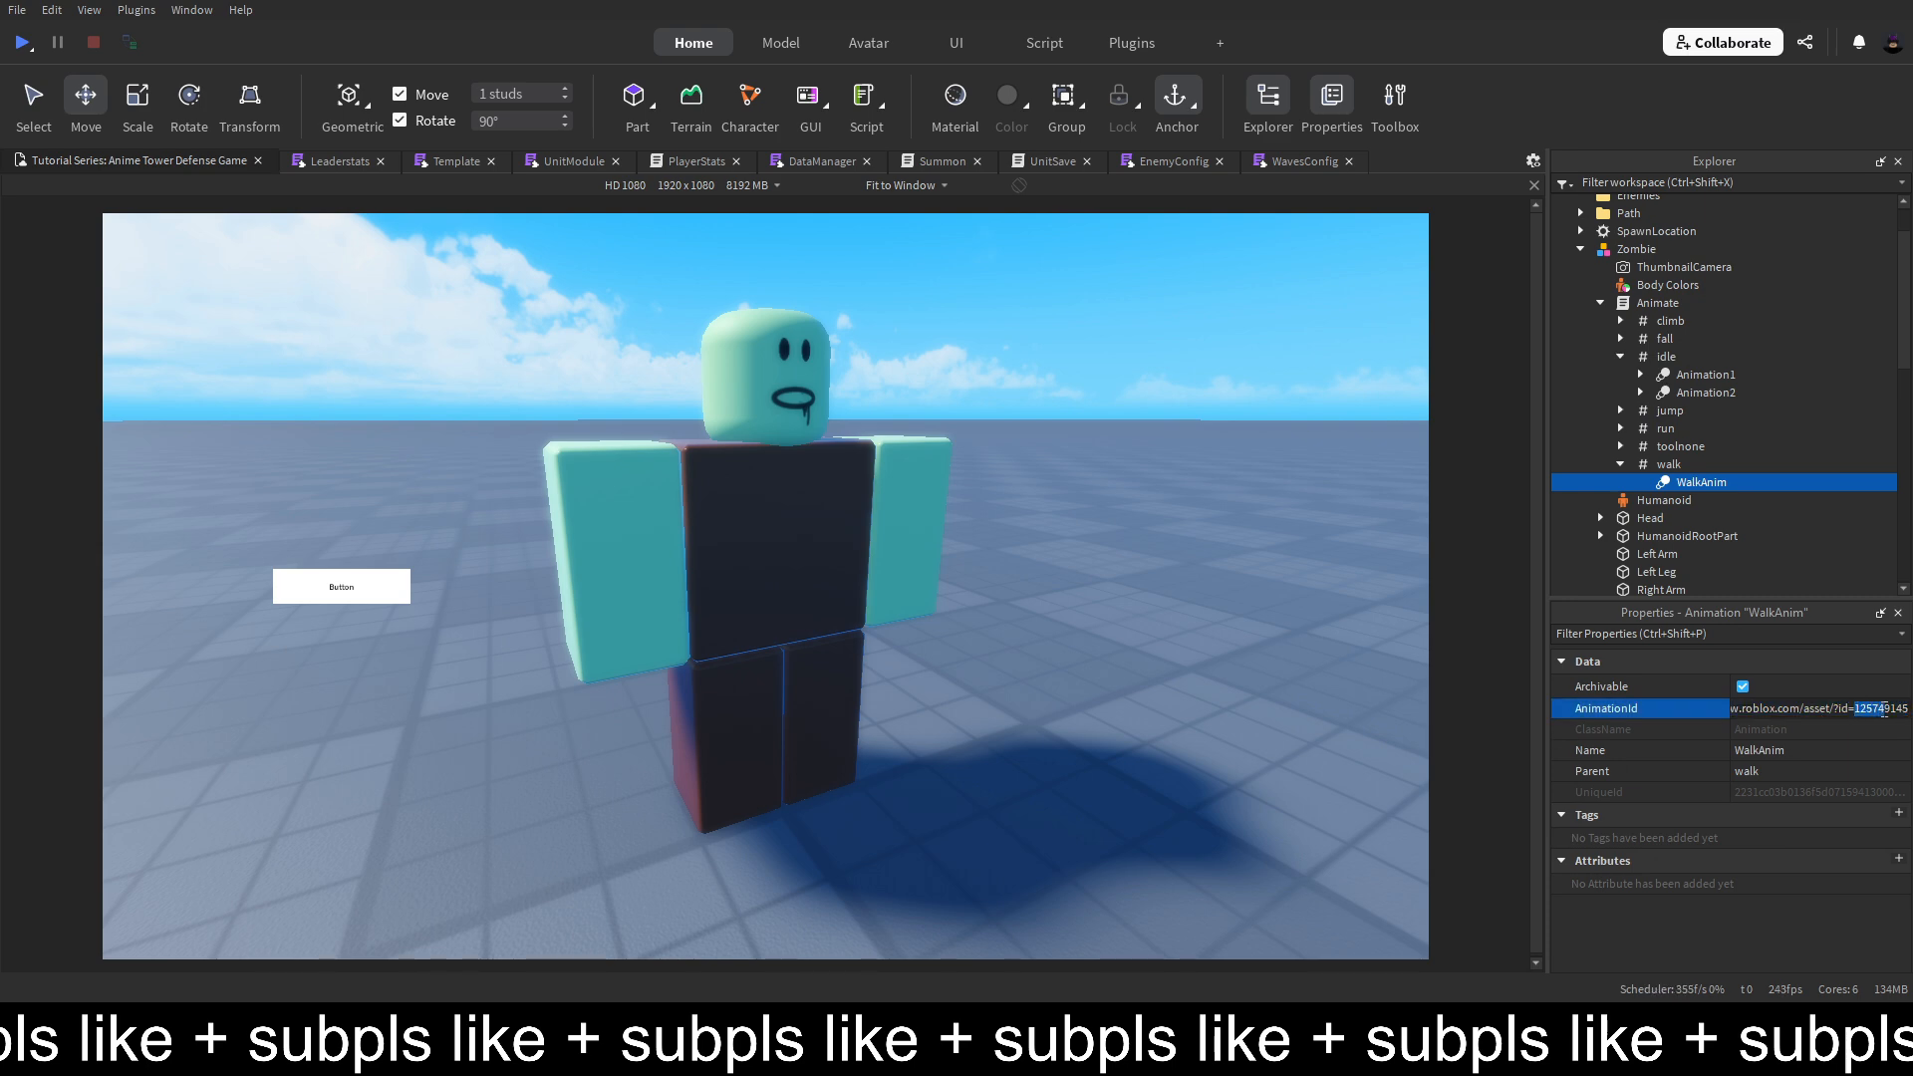
In the EnemyConfig script, set the BasicEnemy entry's WalkAnimation to 125749145
{"action": "left_click", "coordinate": [1300, 161]}
{"action": "left_click", "coordinate": [1174, 162]}
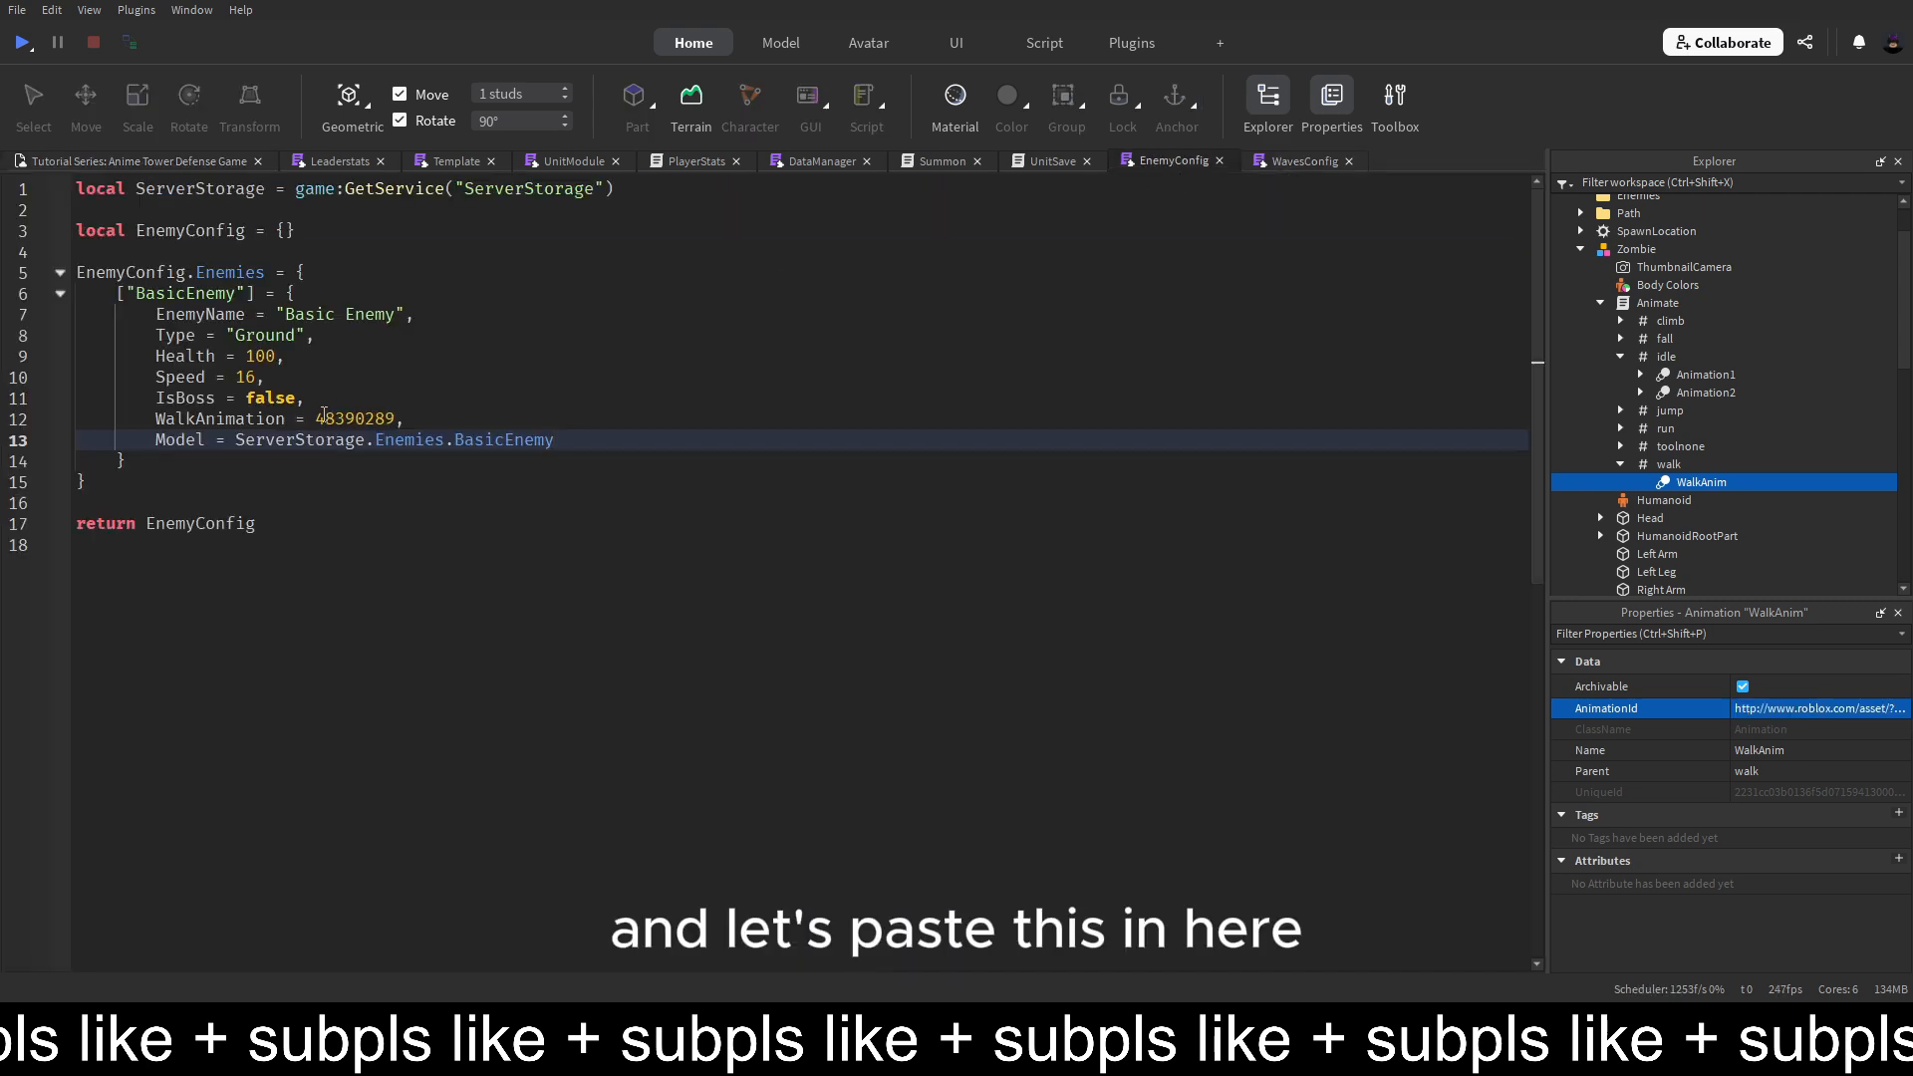
{"action": "double_click", "coordinate": [324, 415]}
{"action": "type", "text": "125749145"}
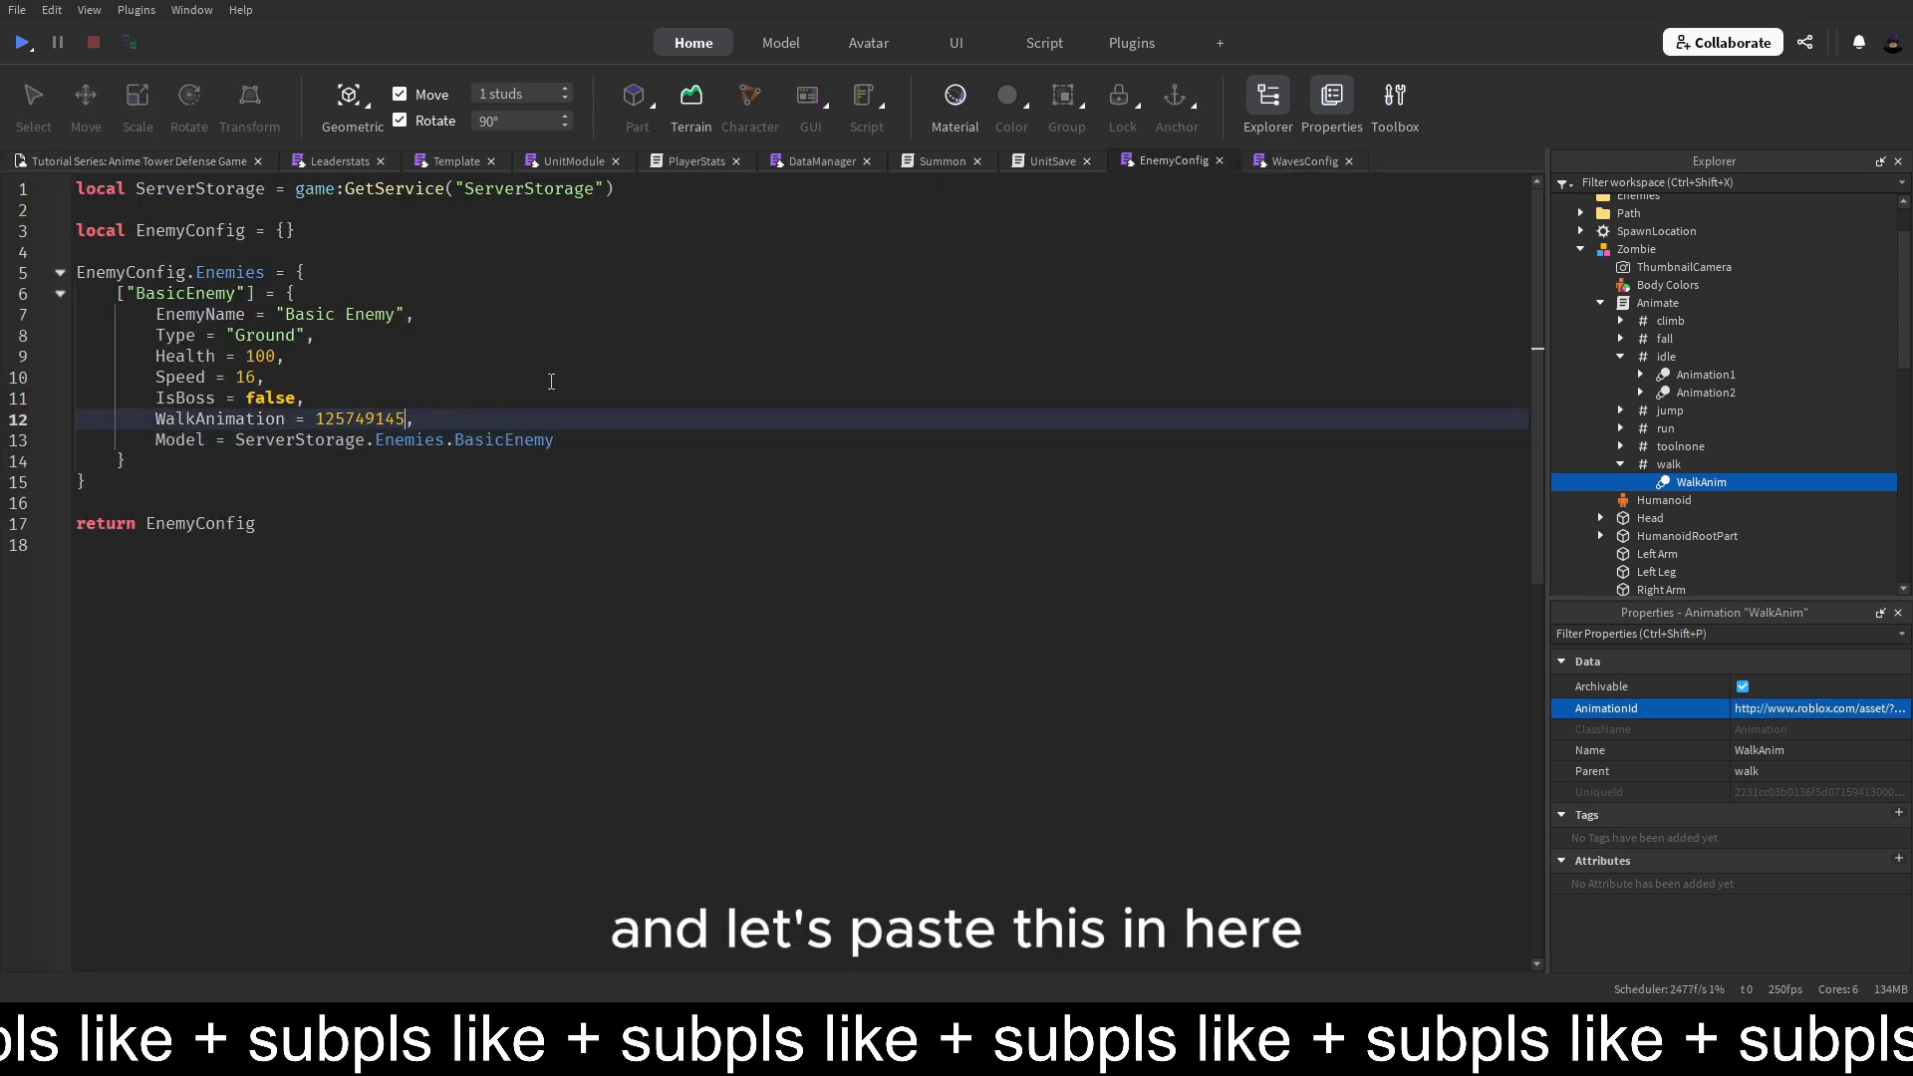
Back in the game viewport, delete the Animate script and the ThumbnailCamera from the Zombie model
{"action": "left_click", "coordinate": [140, 161]}
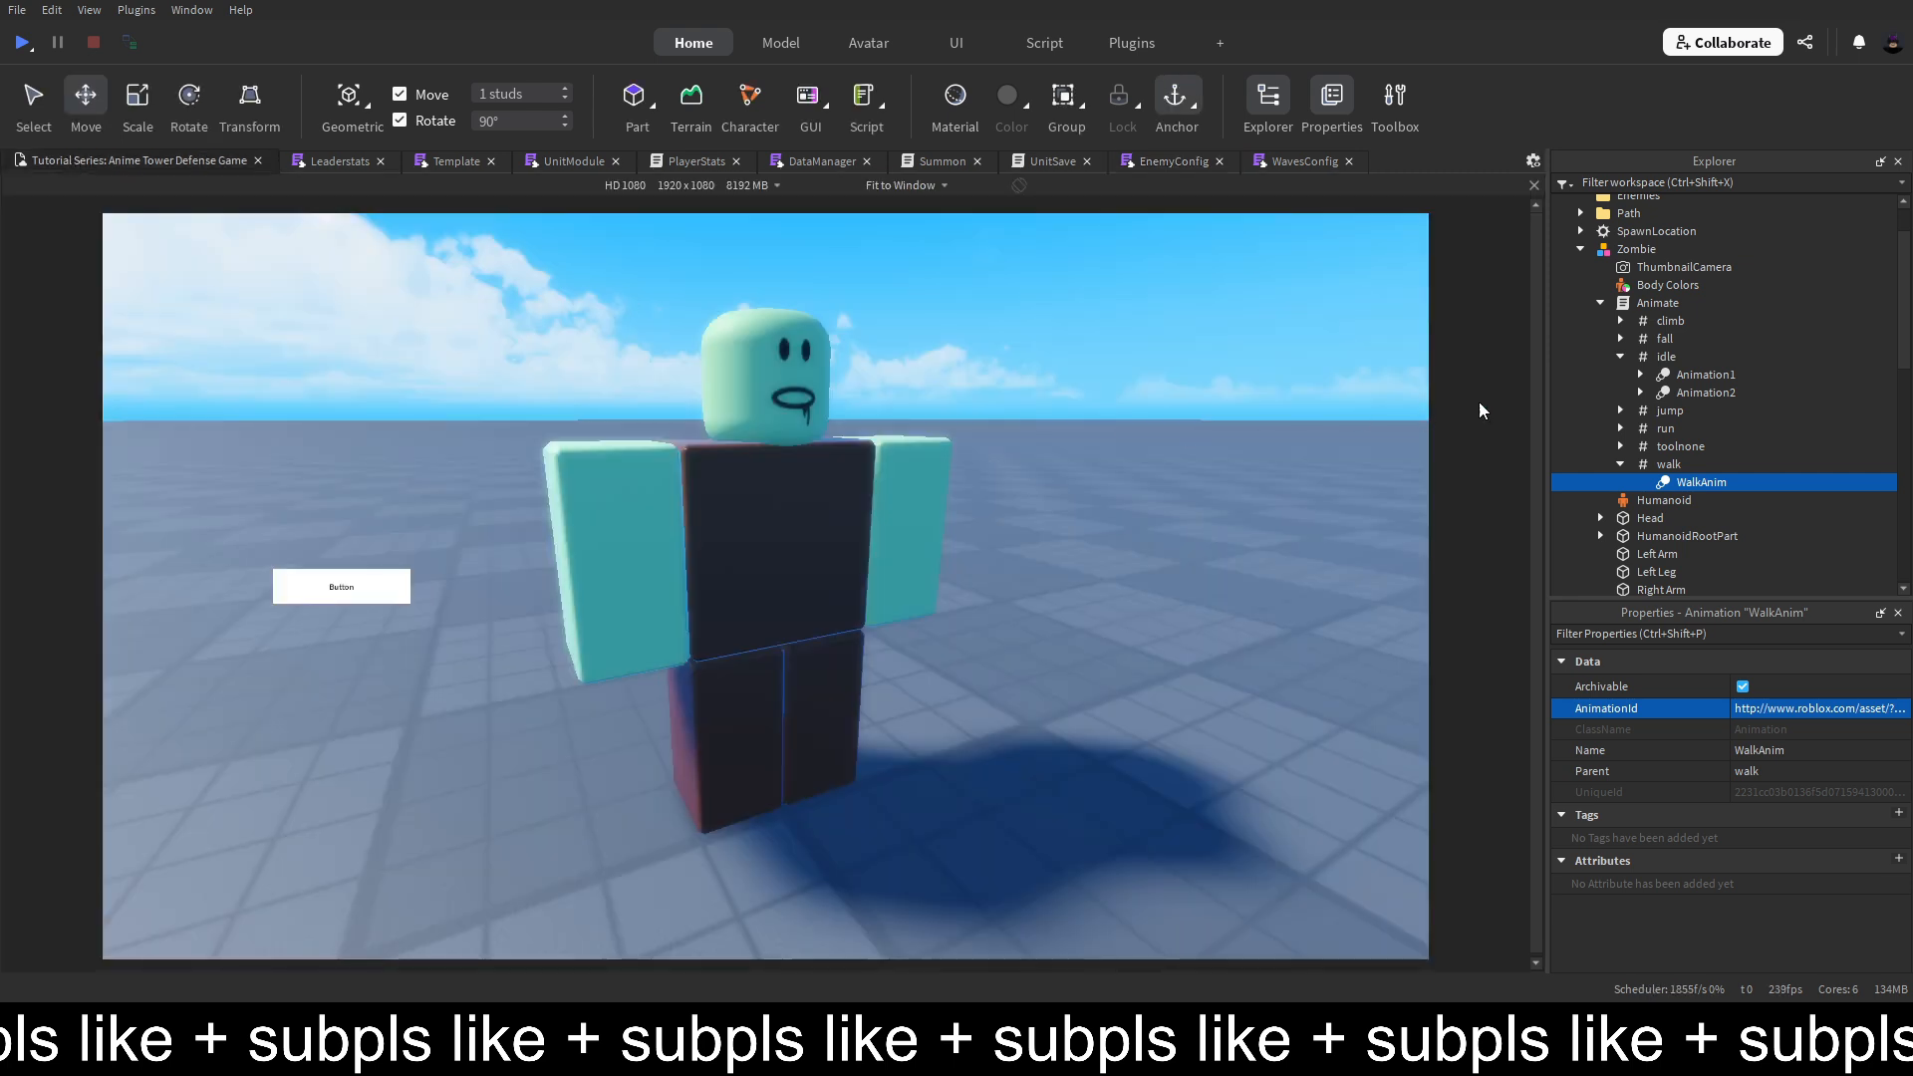
{"action": "left_click", "coordinate": [1644, 309]}
{"action": "key", "text": "Delete"}
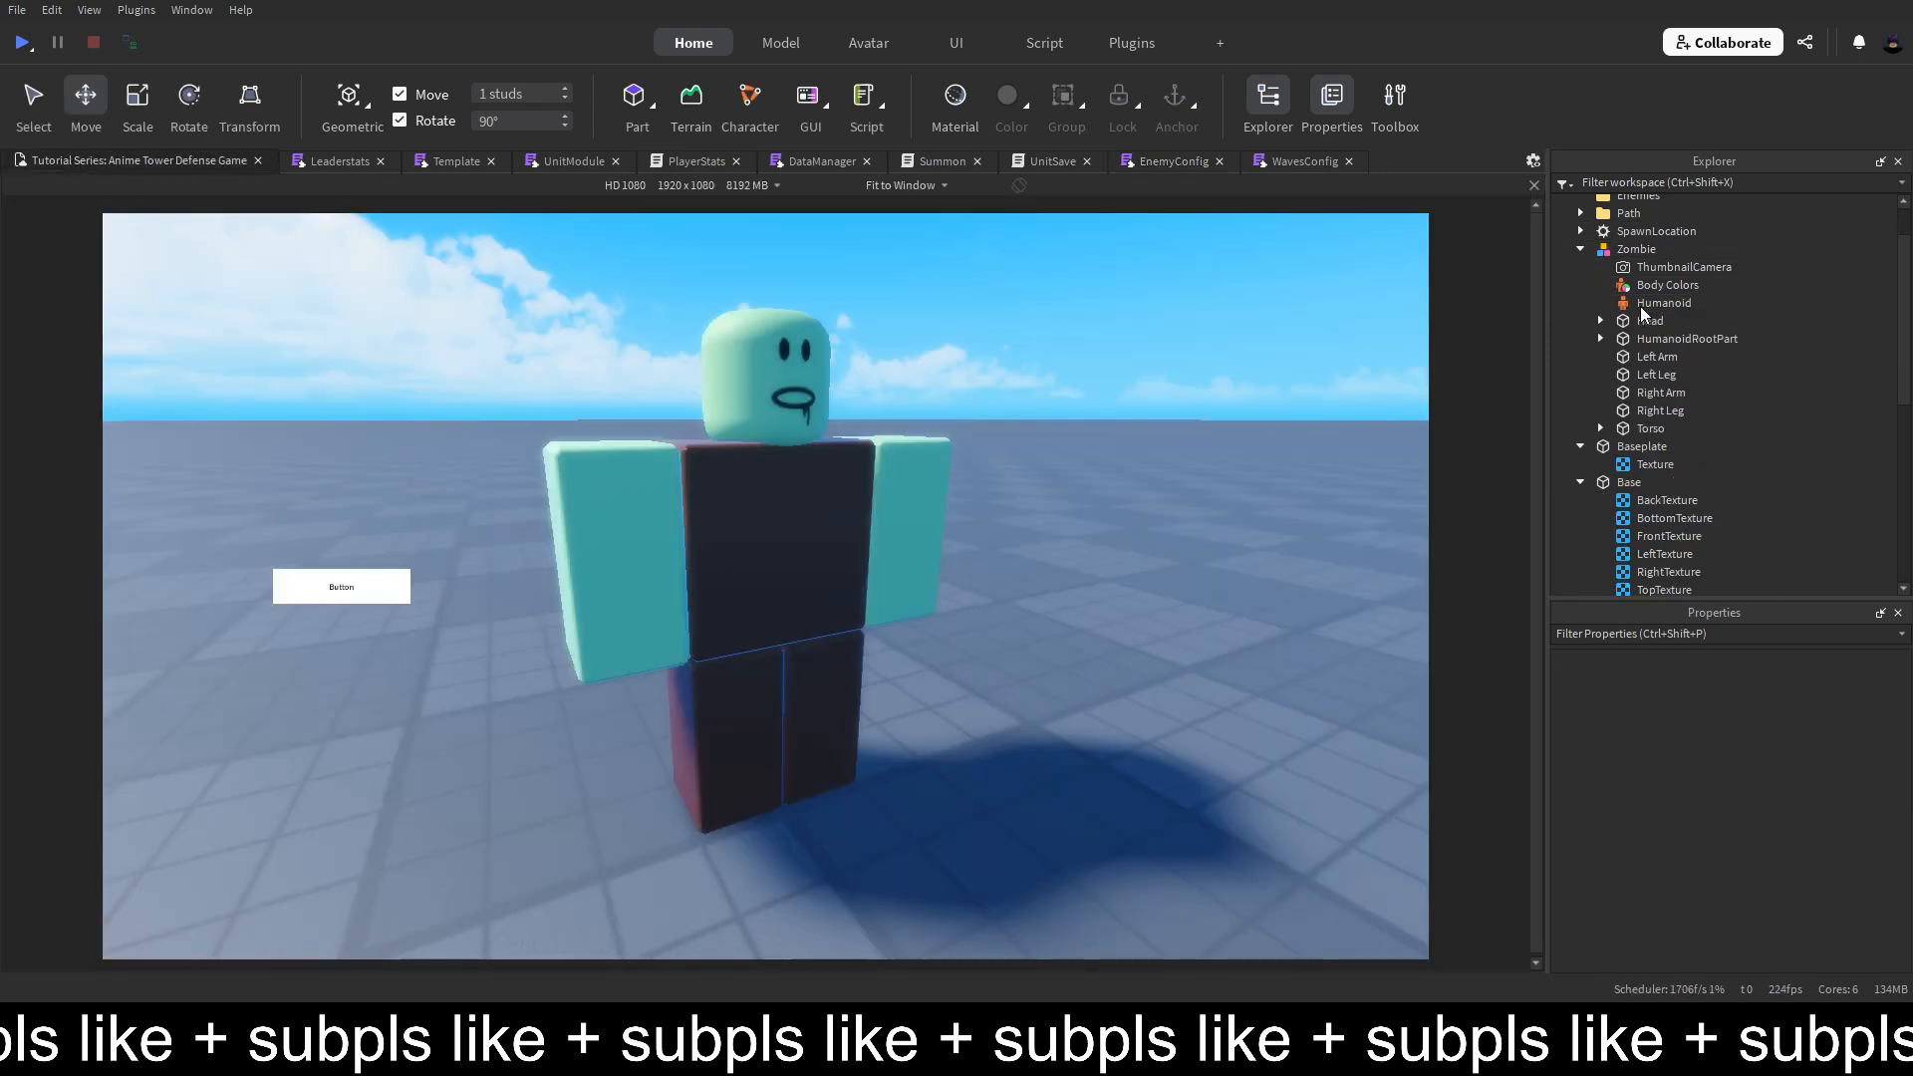
{"action": "left_click", "coordinate": [1654, 268]}
{"action": "key", "text": "Delete"}
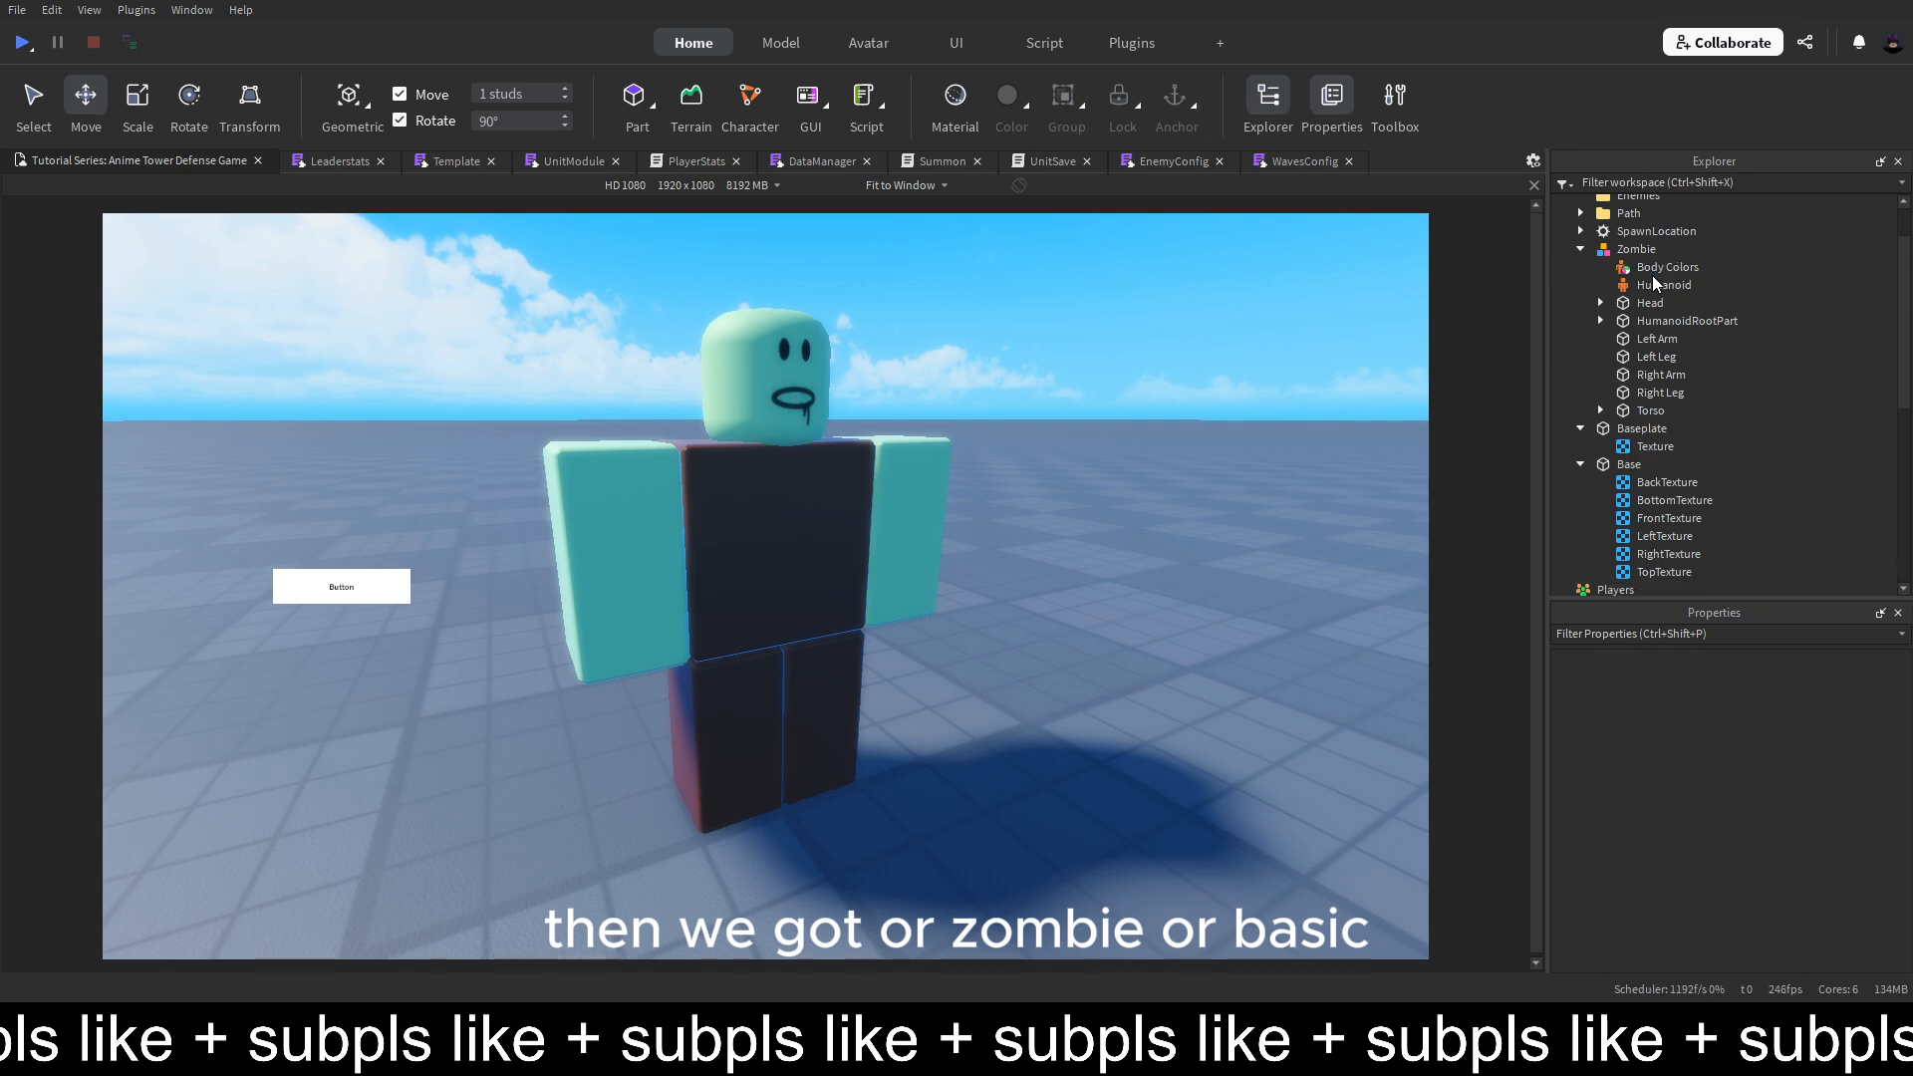
Rename the Zombie model as BasicEnemy
{"action": "left_click", "coordinate": [1639, 249]}
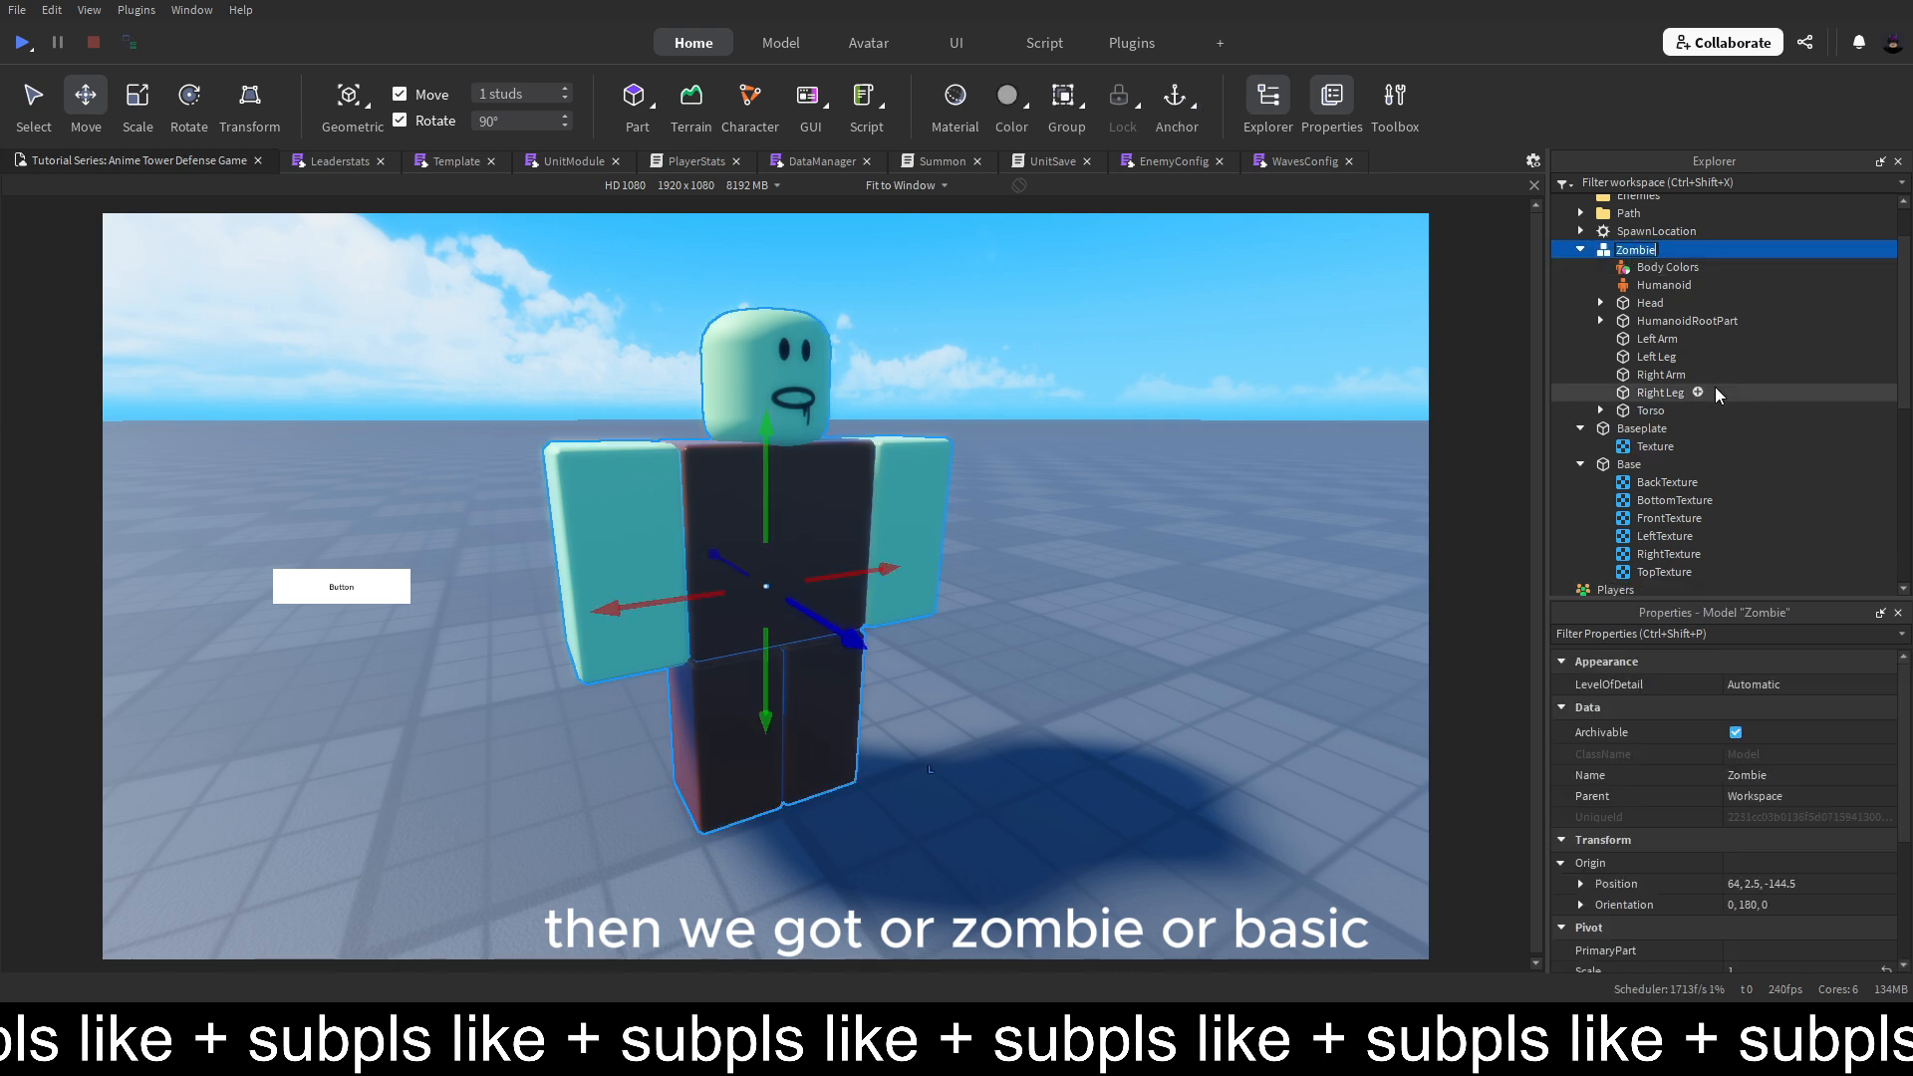
{"action": "key", "text": "F2"}
{"action": "type", "text": "basic"}
{"action": "key", "text": "BackSpace"}
{"action": "key", "text": "BackSpace"}
{"action": "key", "text": "BackSpace"}
{"action": "key", "text": "BackSpace"}
{"action": "key", "text": "BackSpace"}
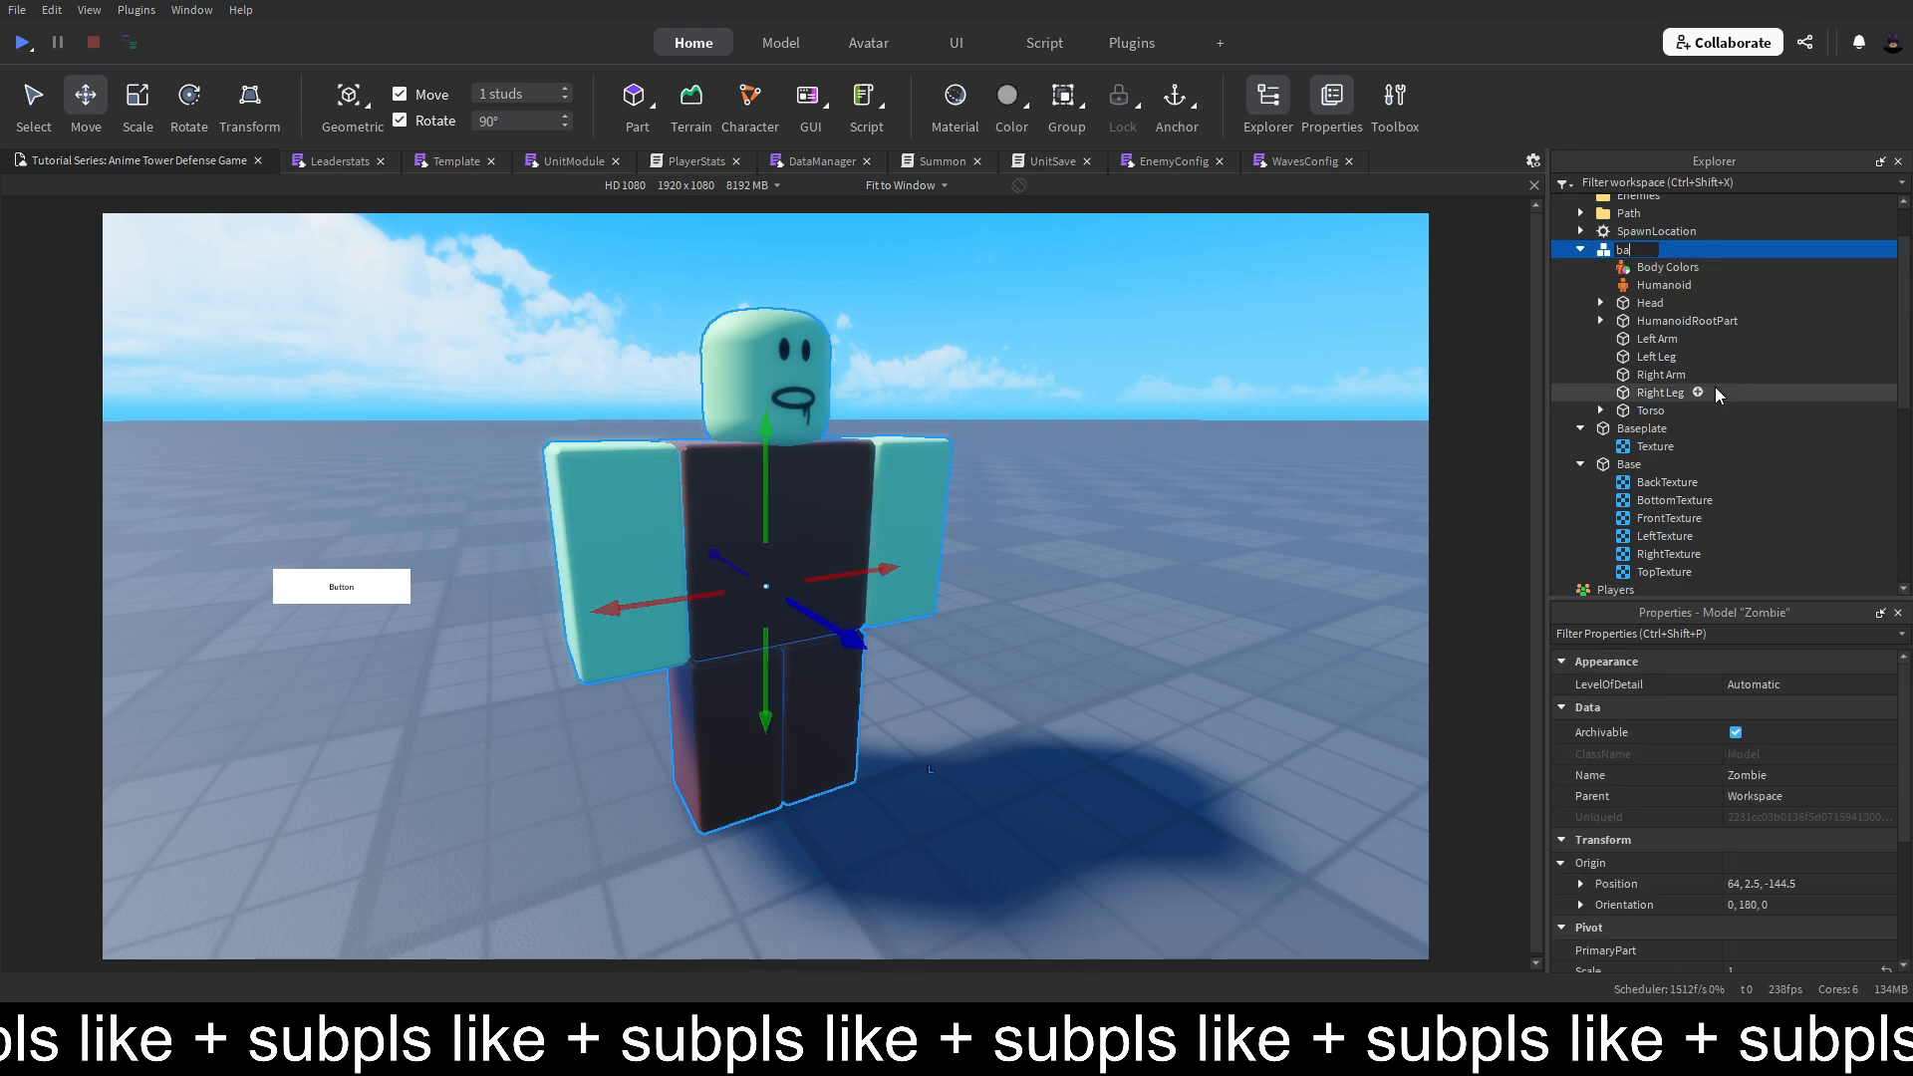
{"action": "type", "text": "BasicEnemy"}
{"action": "key", "text": "Return"}
{"action": "scroll", "coordinate": [1111, 414], "scroll_direction": "down", "scroll_amount": 5}
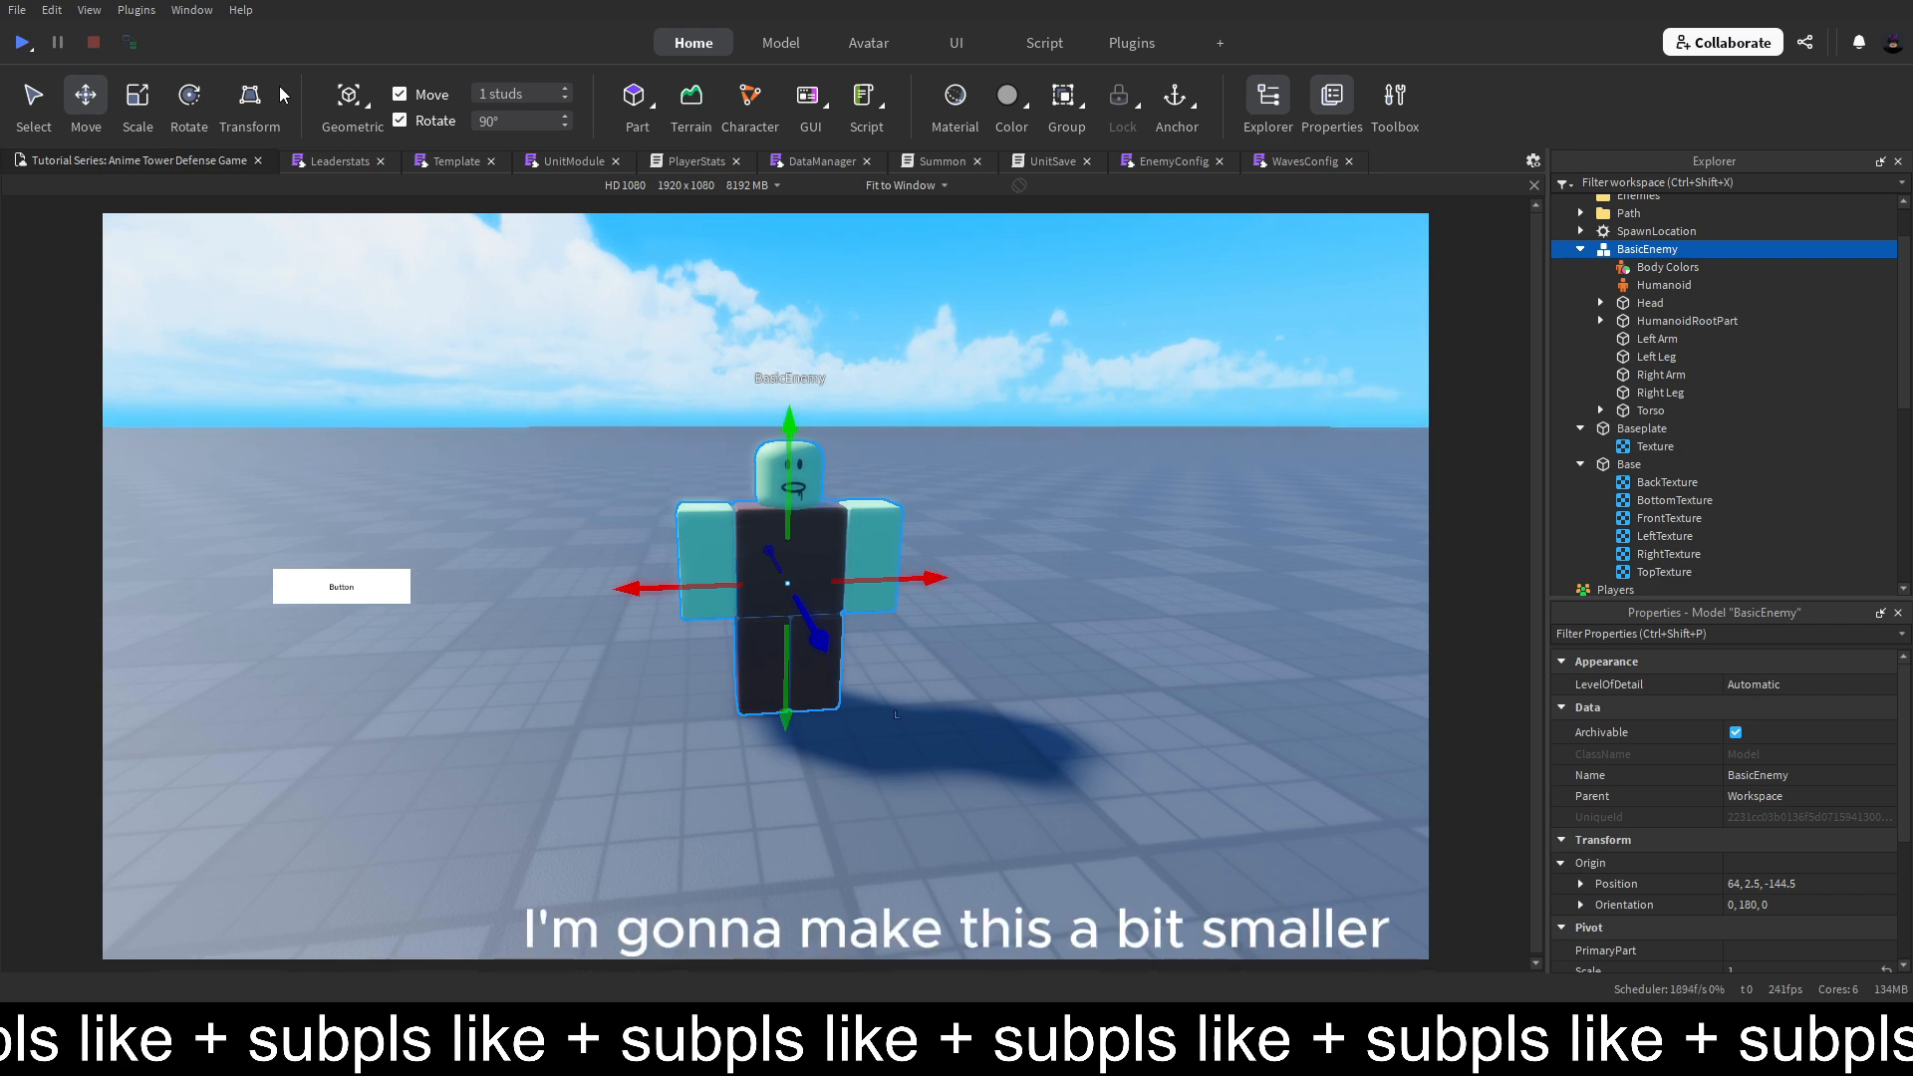
{"action": "left_click", "coordinate": [137, 98]}
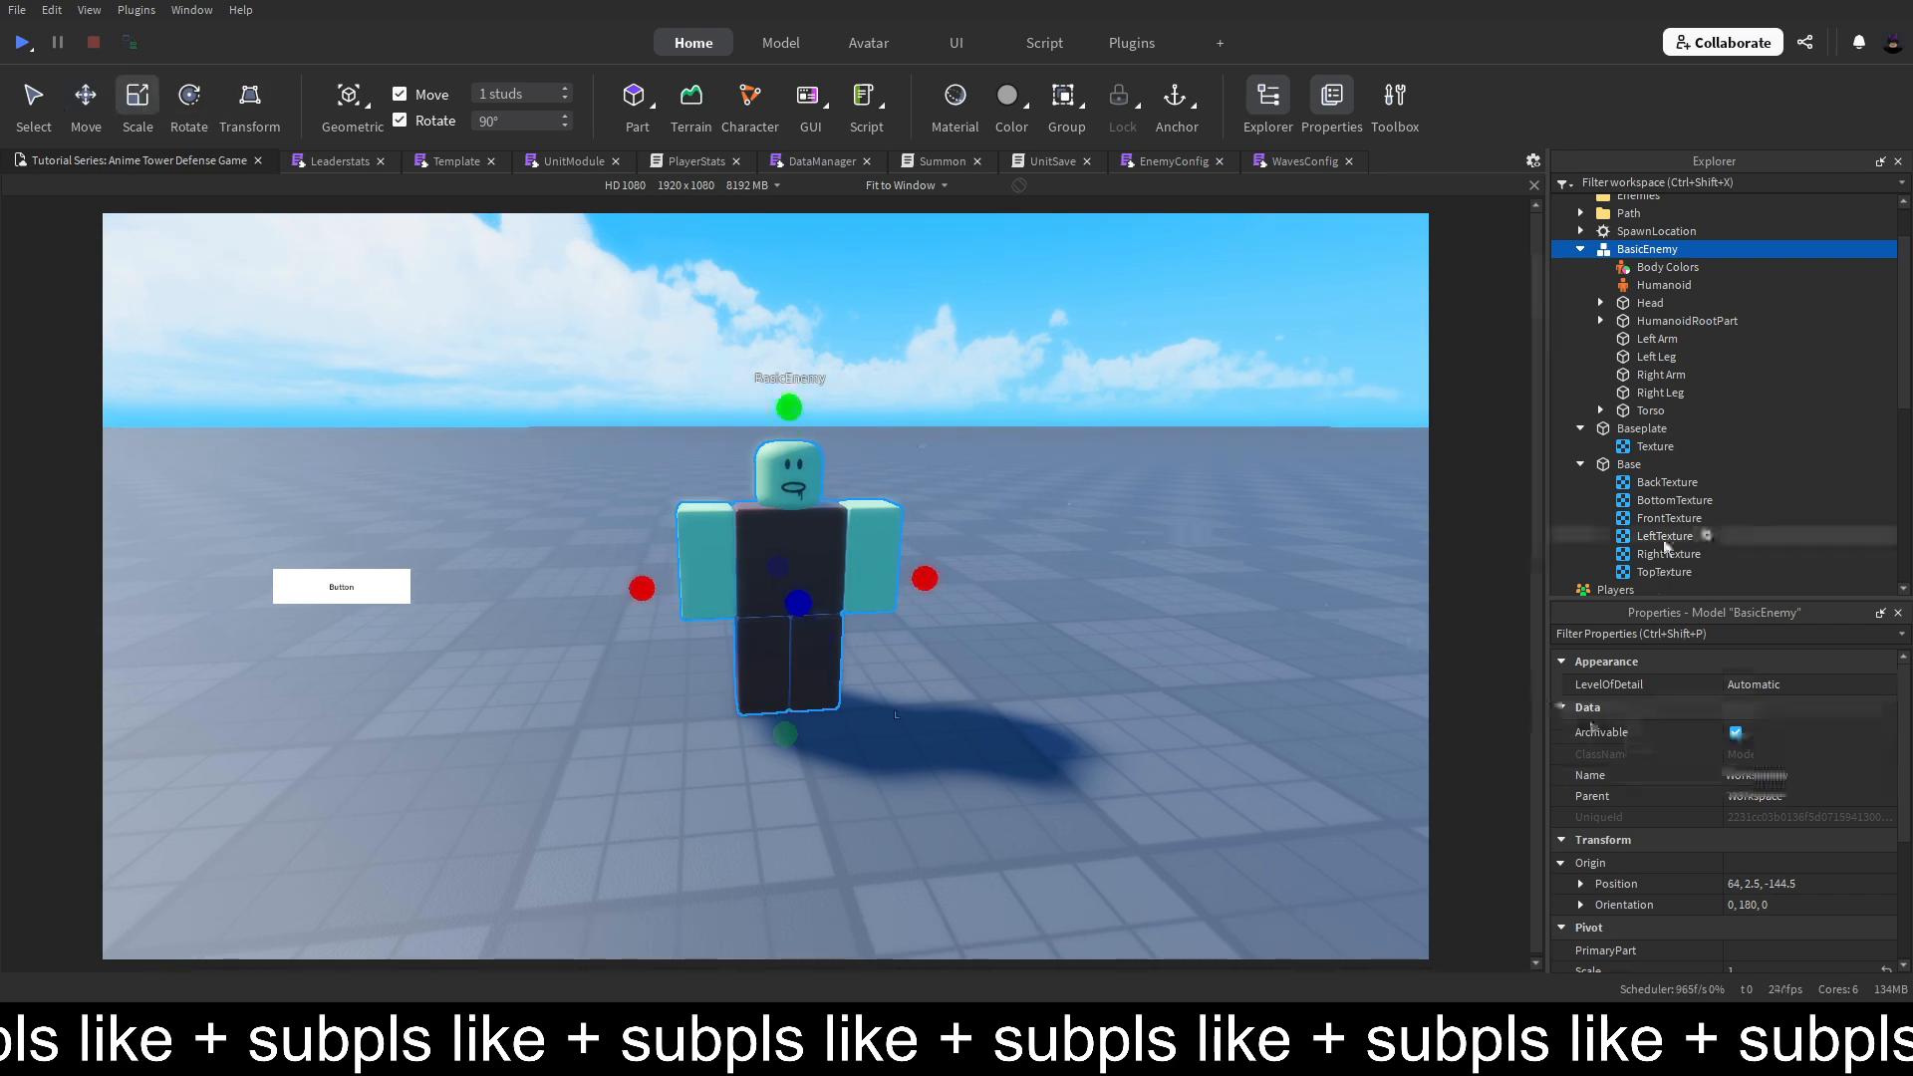
{"action": "scroll", "coordinate": [1761, 797], "scroll_direction": "down", "scroll_amount": 3}
{"action": "left_click", "coordinate": [1762, 846]}
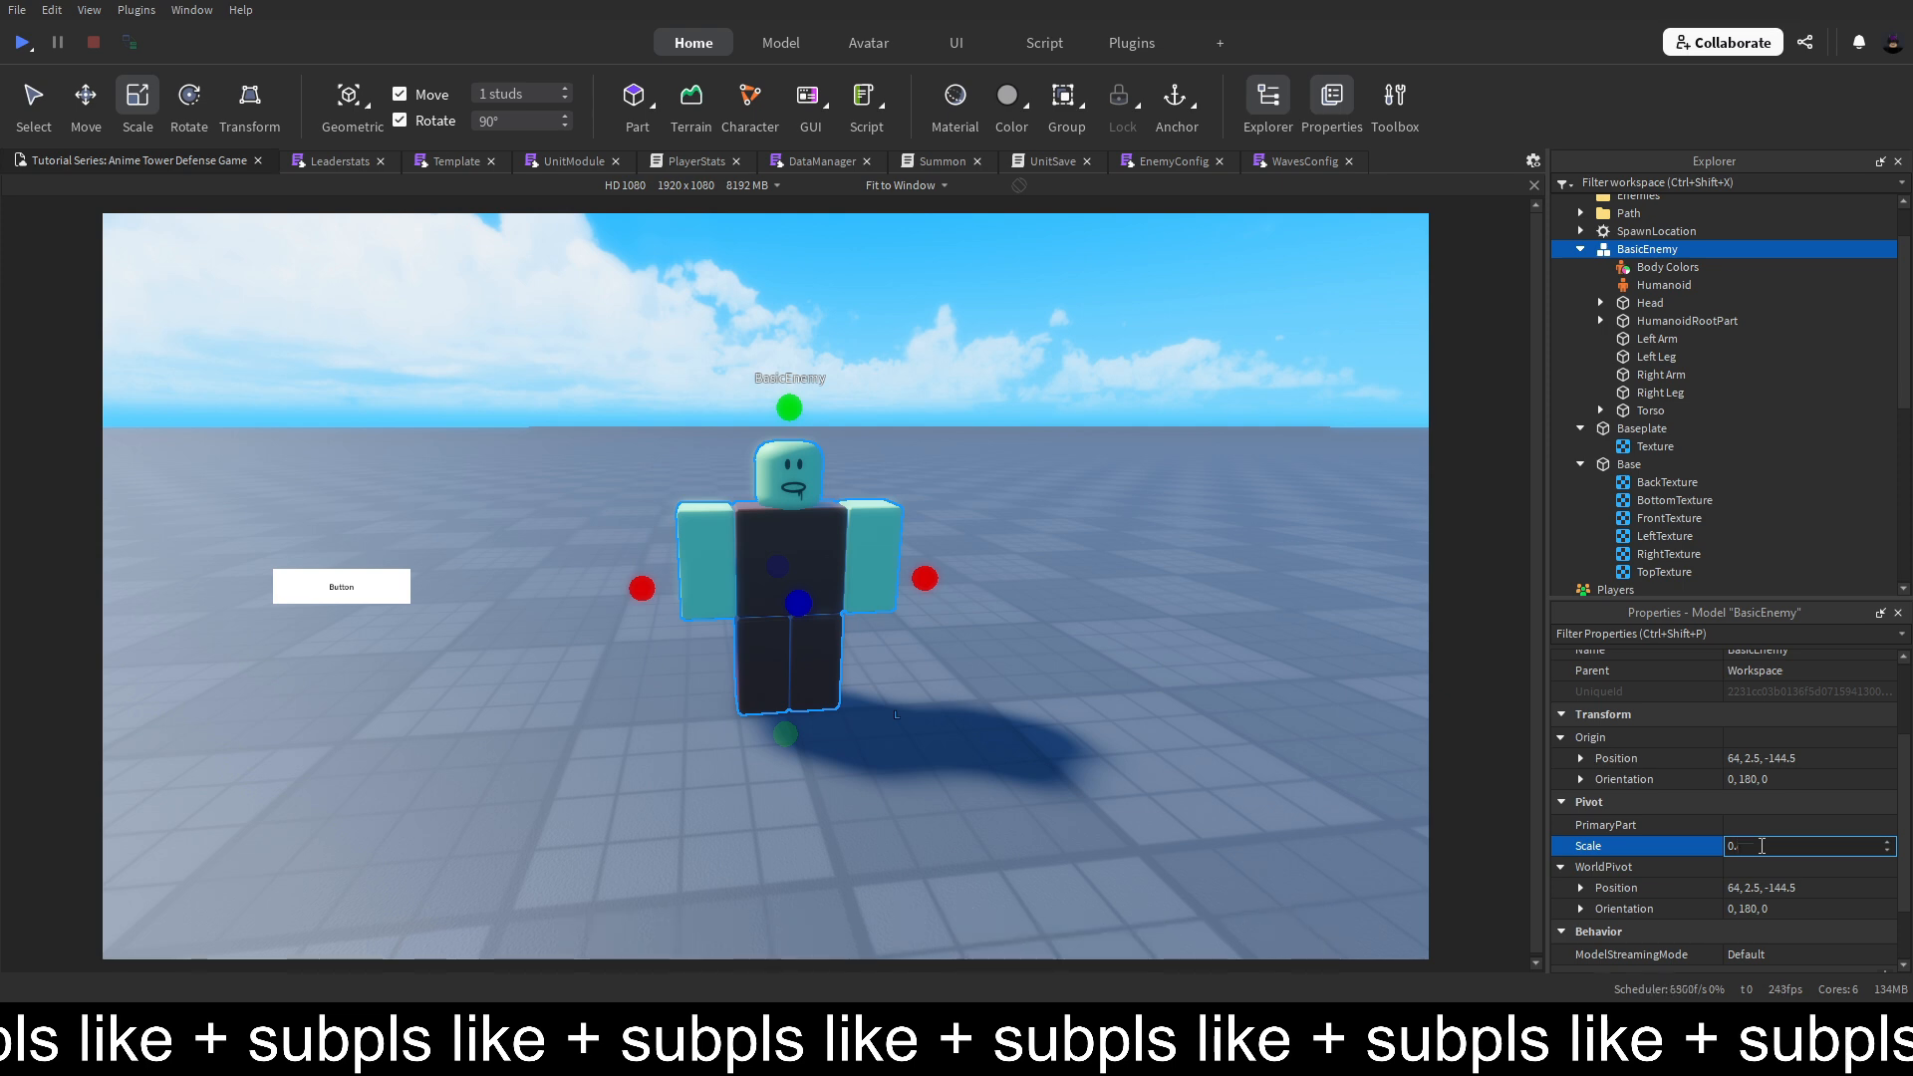
{"action": "key", "text": "Escape"}
{"action": "left_click", "coordinate": [1077, 537]}
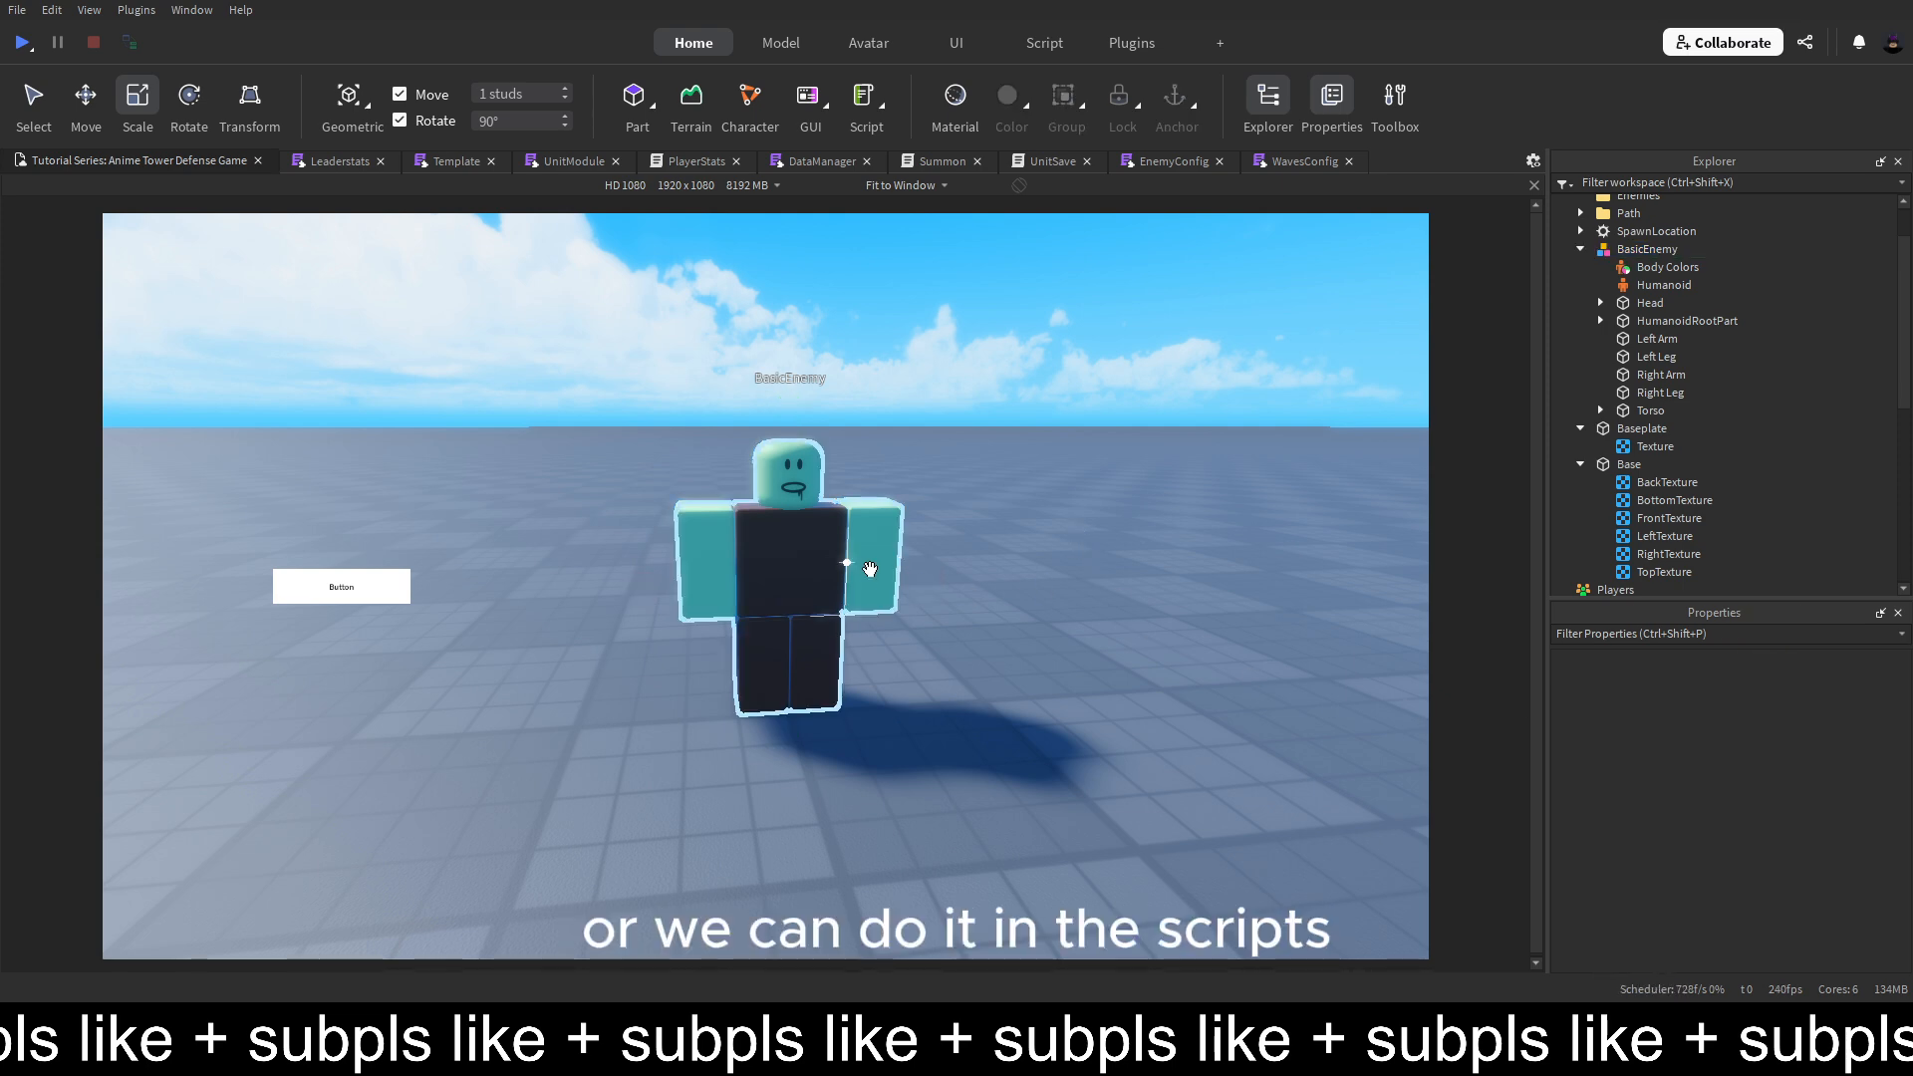
Move the BasicEnemy model from Workspace into the Enemies folder in ServerStorage
{"action": "left_click_drag", "start_coordinate": [1646, 249], "coordinate": [1684, 479]}
{"action": "left_click", "coordinate": [1180, 459]}
{"action": "right_click_drag", "start_coordinate": [1180, 460], "coordinate": [1180, 460]}
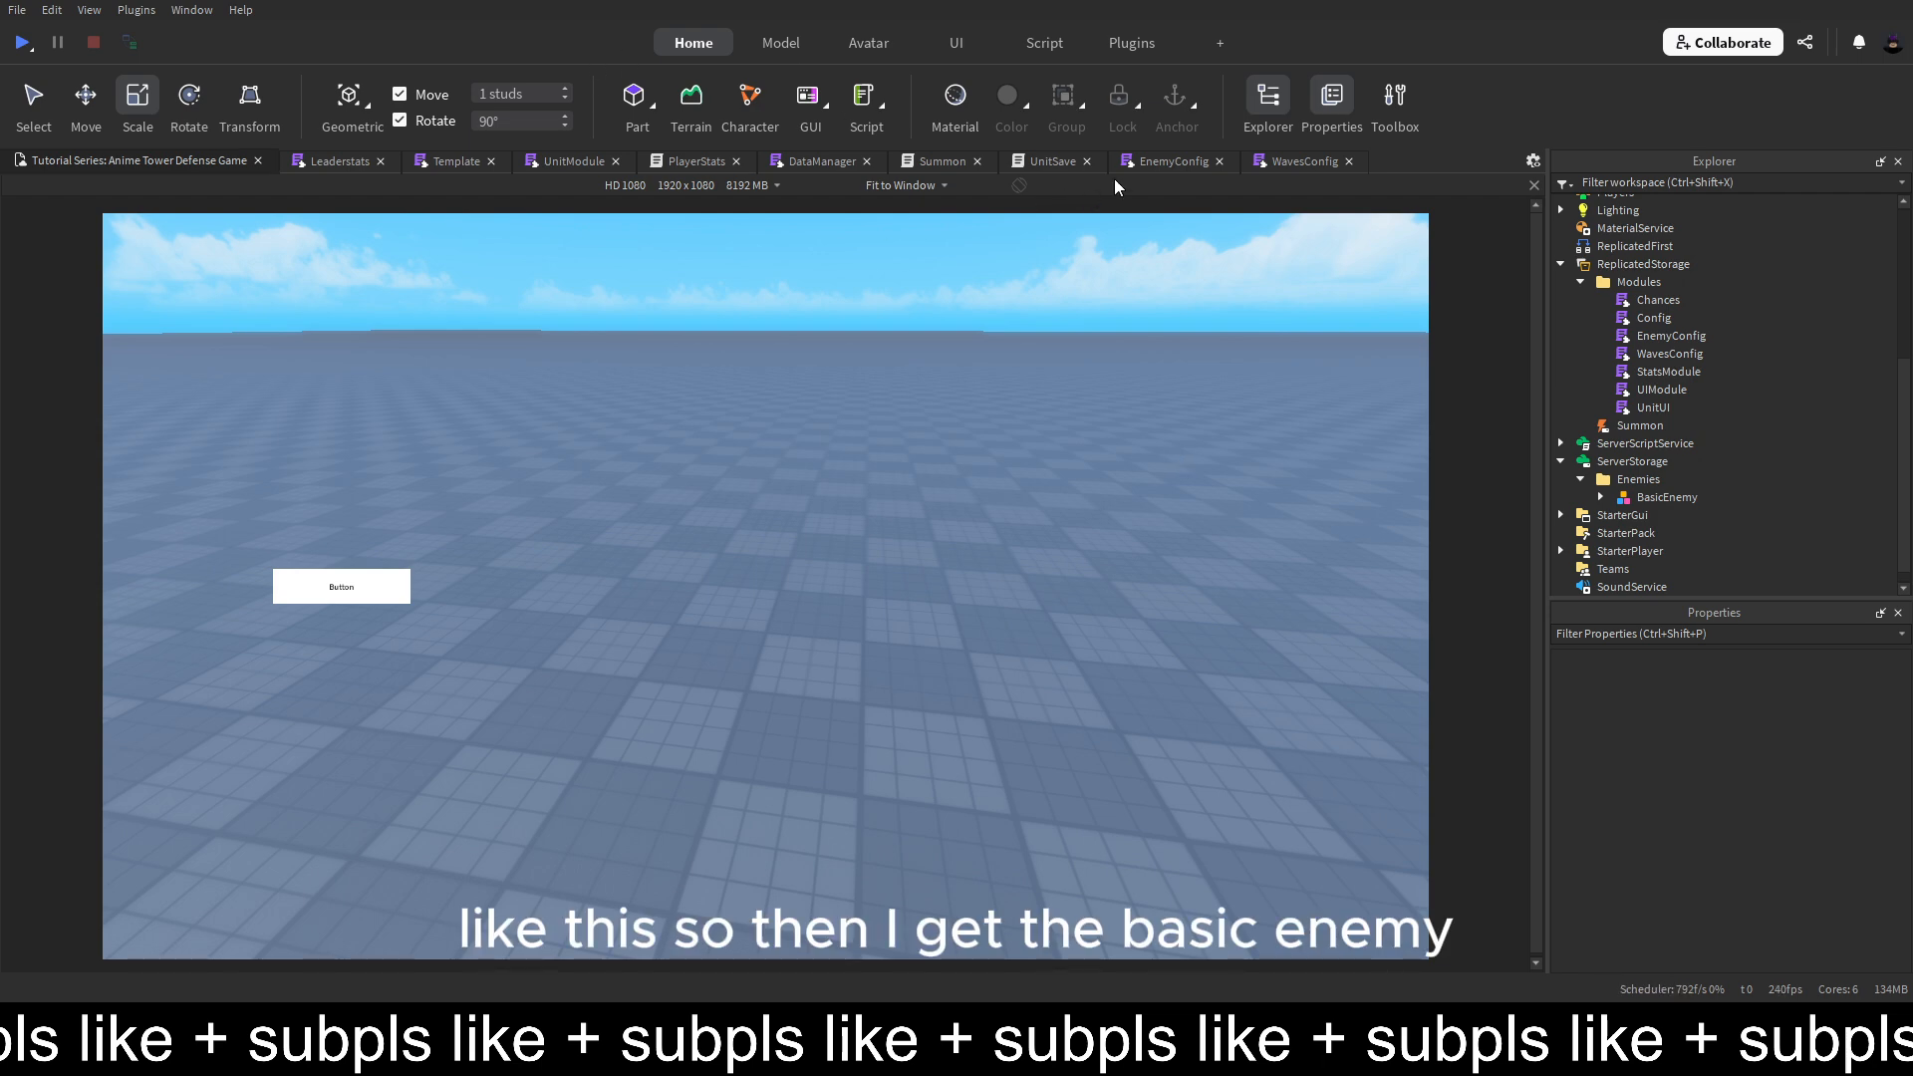
Re-enter BasicEnemy at the end of the ServerStorage.Enemies path in EnemyConfig's Model field
{"action": "left_click", "coordinate": [1156, 162]}
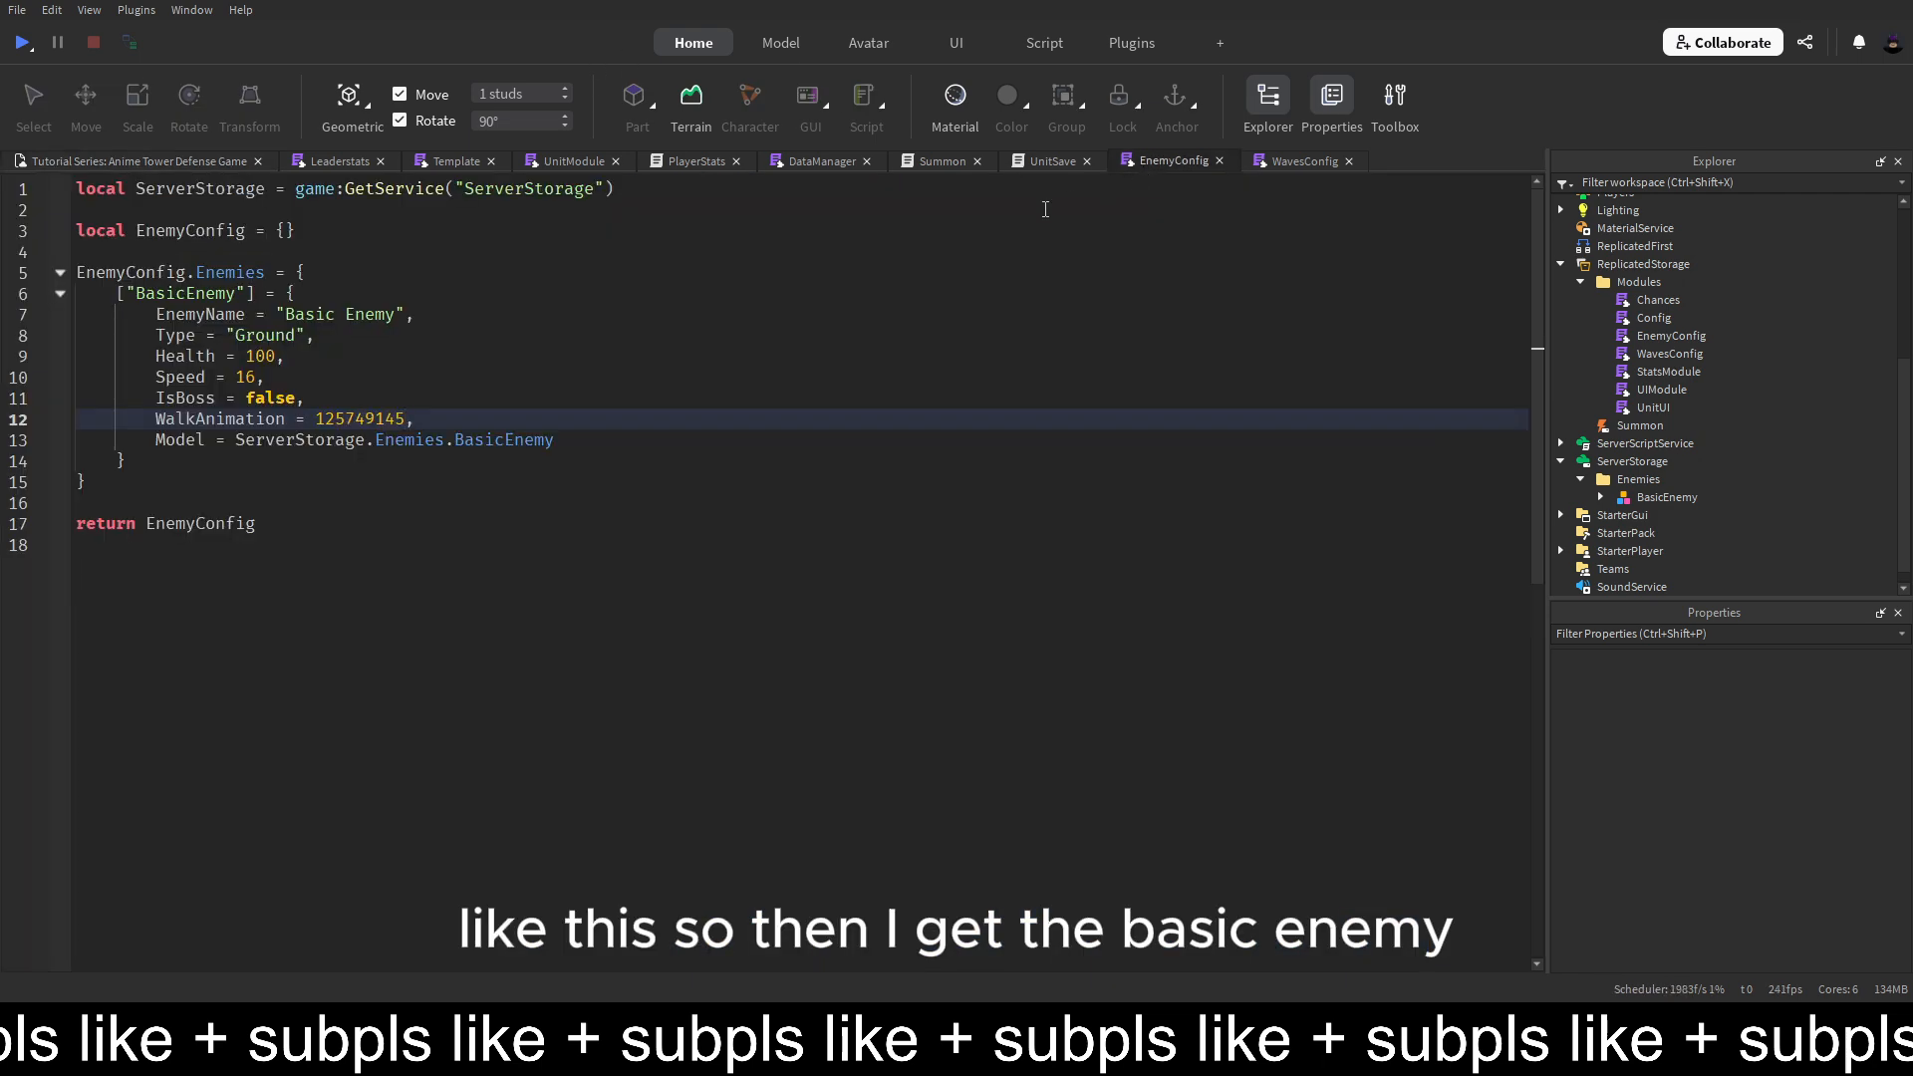
{"action": "double_click", "coordinate": [515, 442]}
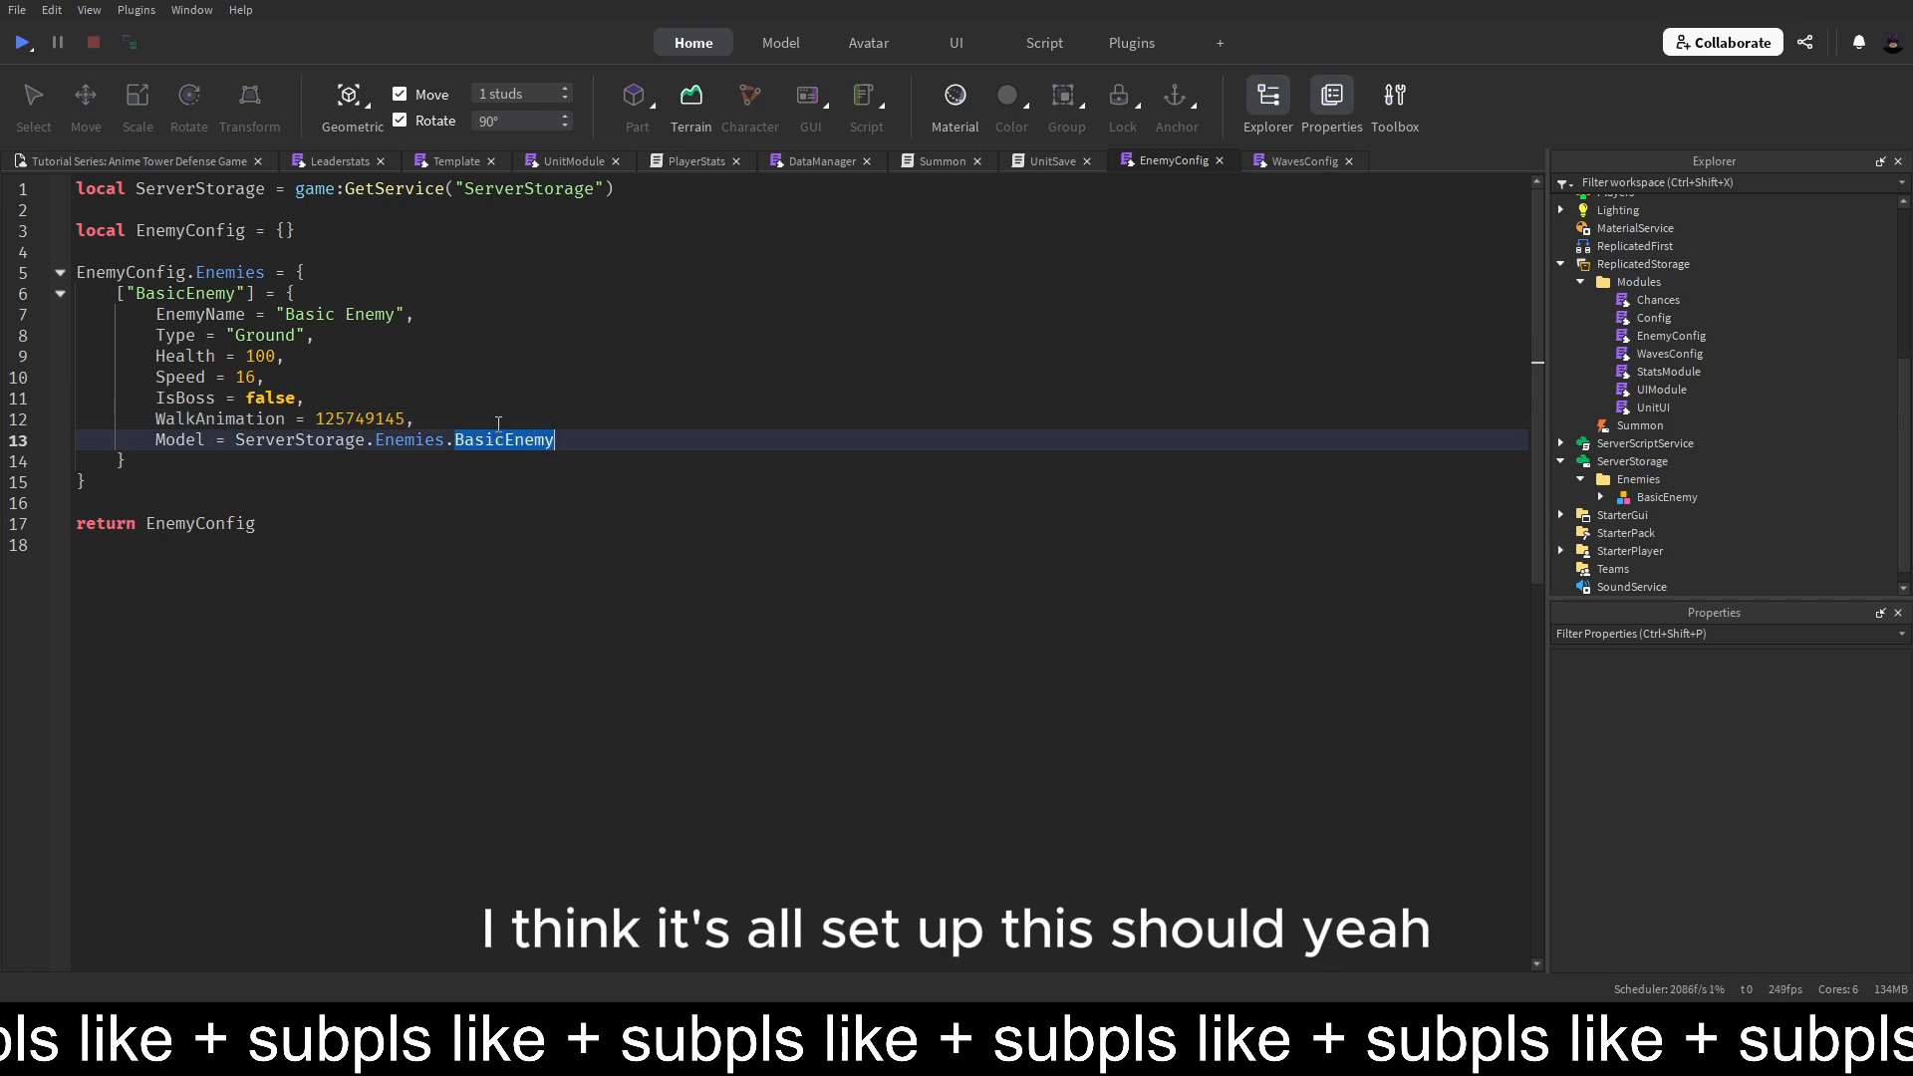
{"action": "key", "text": "BackSpace"}
{"action": "type", "text": "BasicEnemy"}
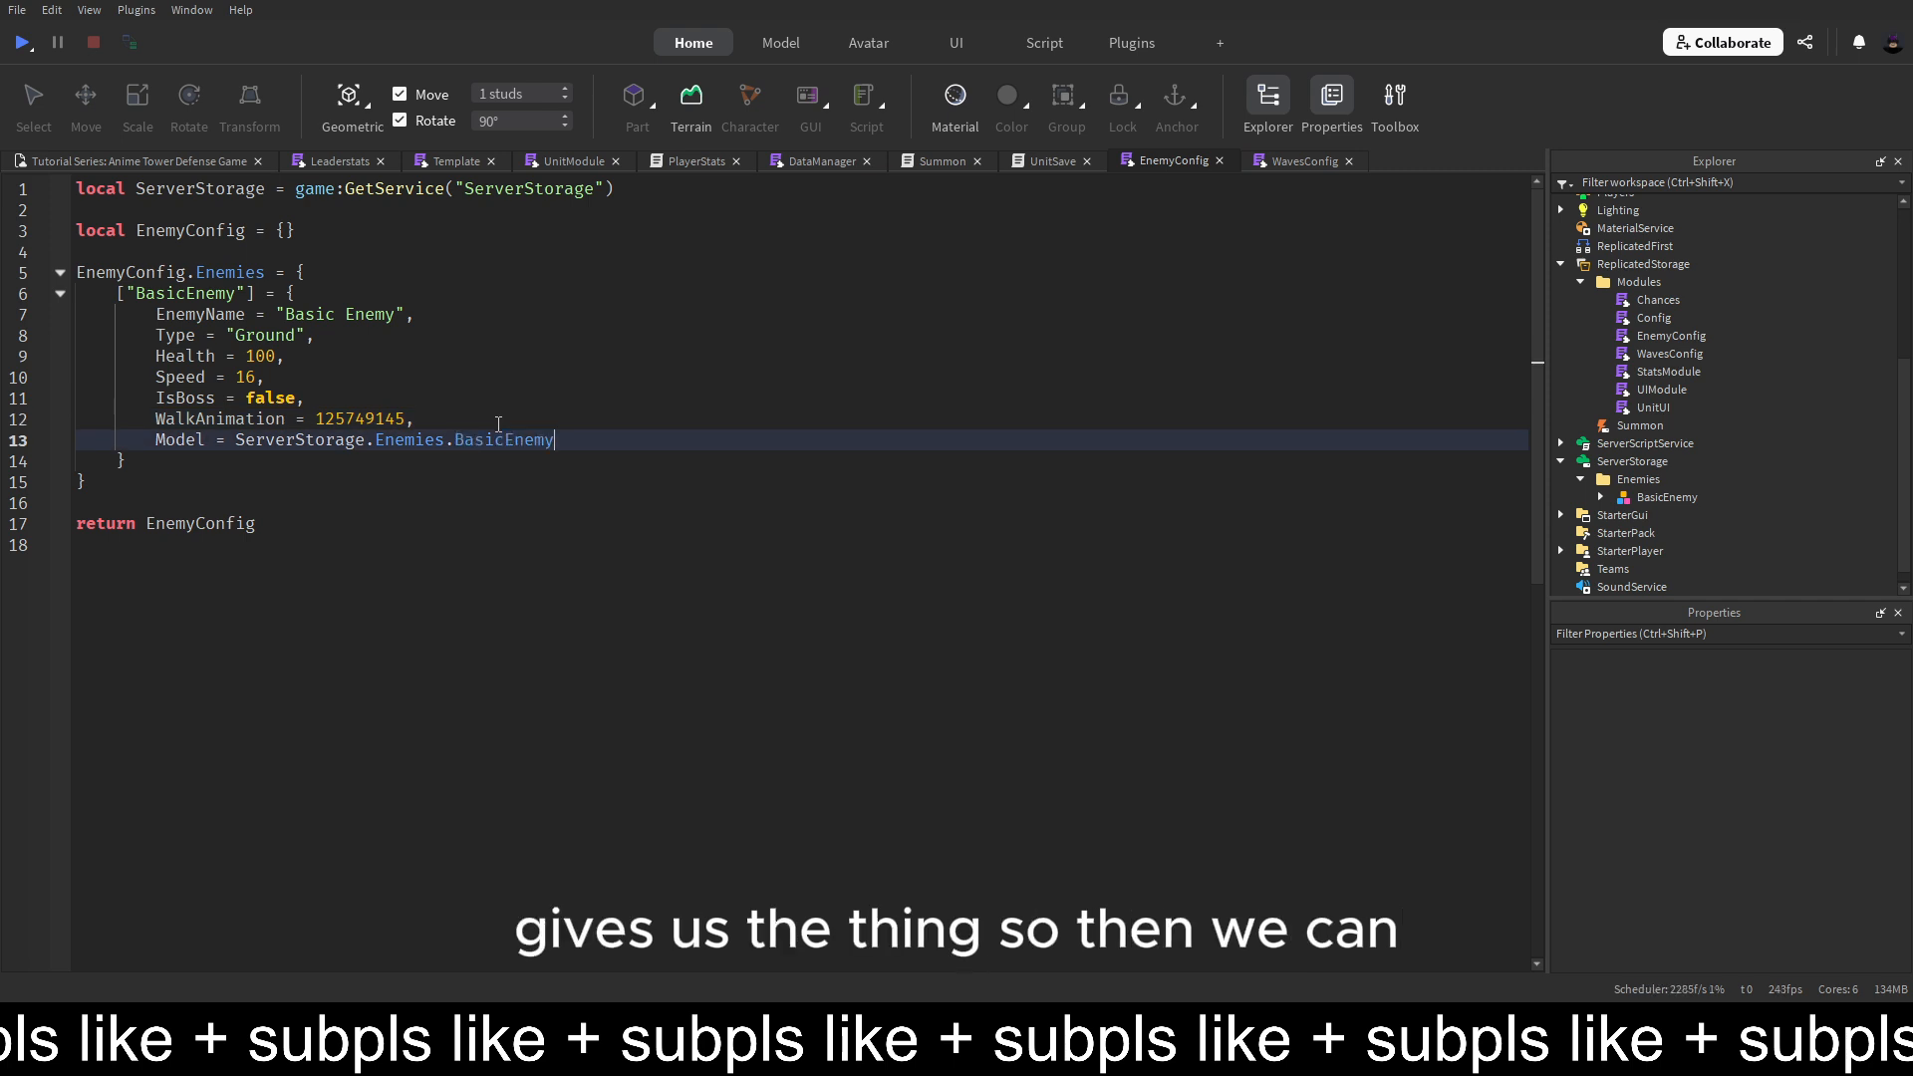
Add a comma after the closing brace of the BasicEnemy entry in EnemyConfig.Enemies
{"action": "left_click", "coordinate": [150, 470]}
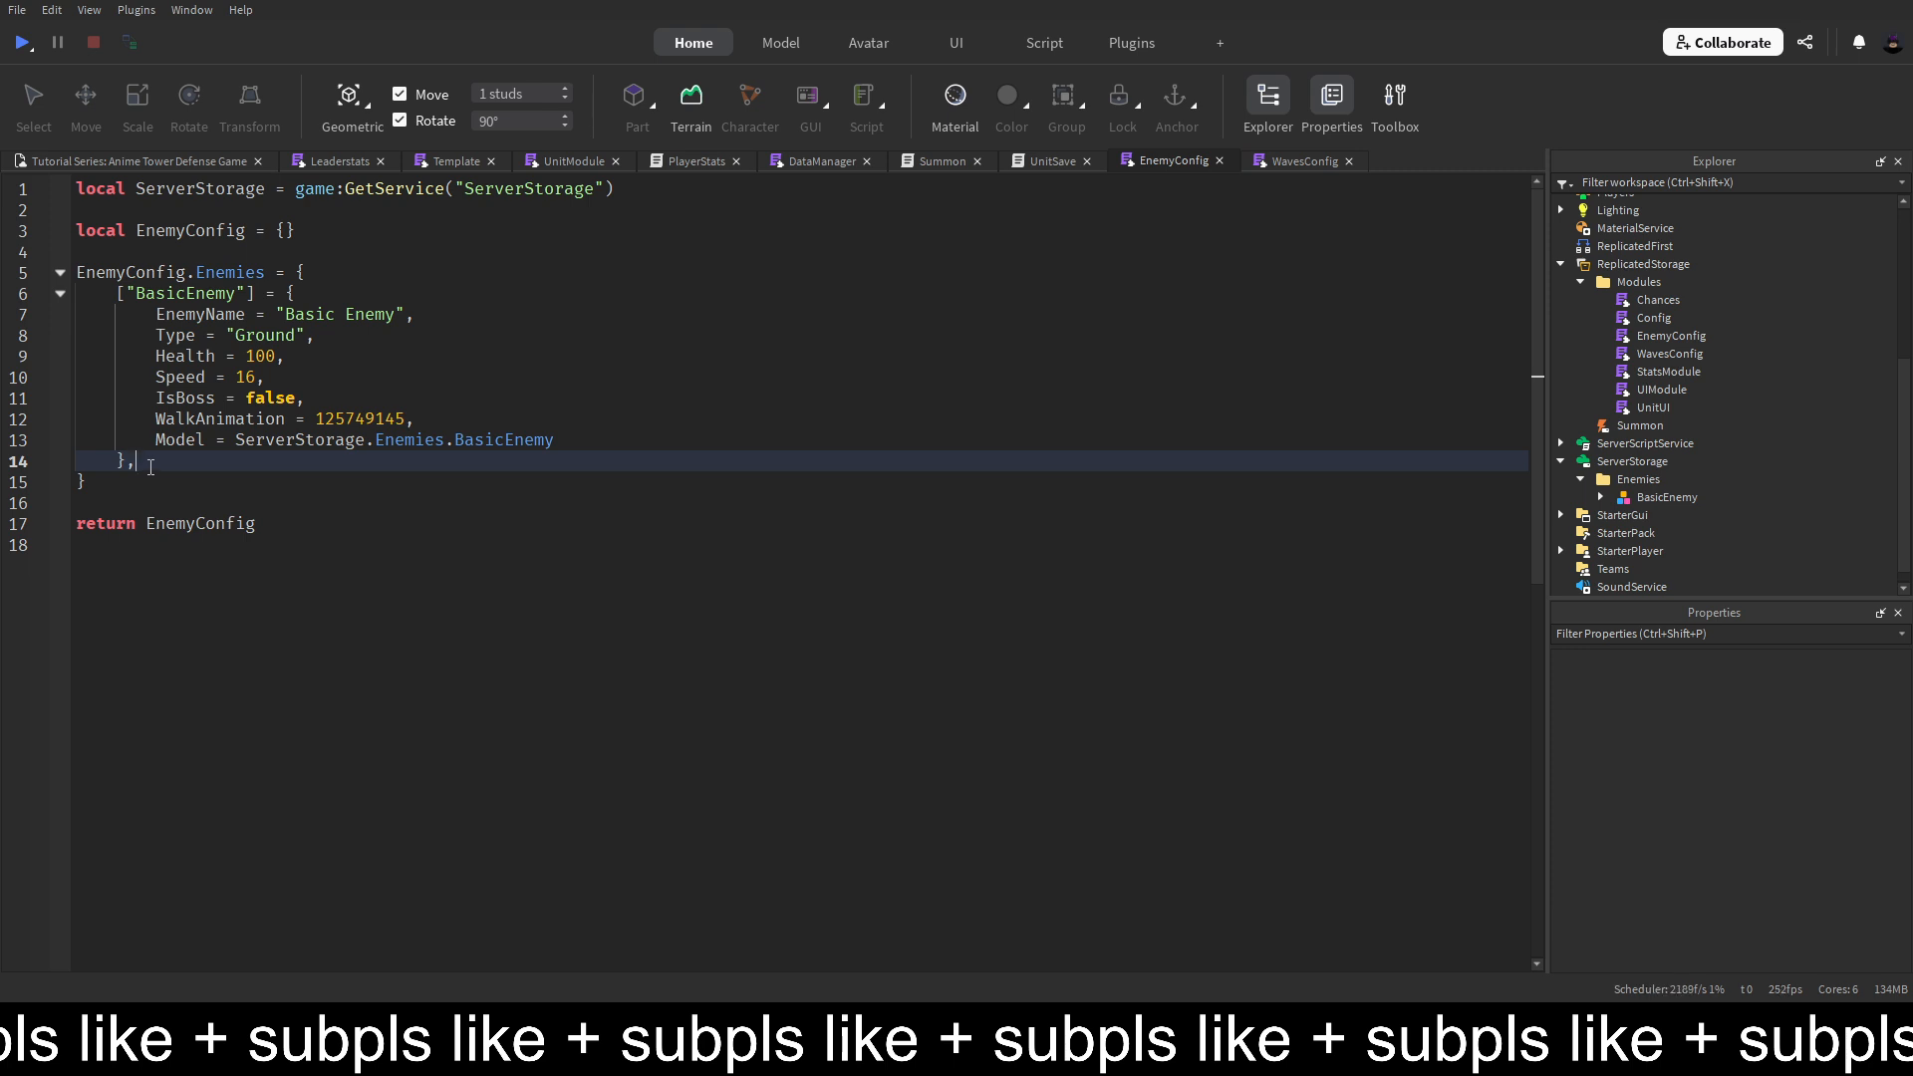
{"action": "left_click_drag", "start_coordinate": [150, 467], "coordinate": [117, 296]}
{"action": "left_click", "coordinate": [178, 468]}
Delete the BasicEnemy model from the Enemies folder in ServerStorage
{"action": "left_click", "coordinate": [131, 160]}
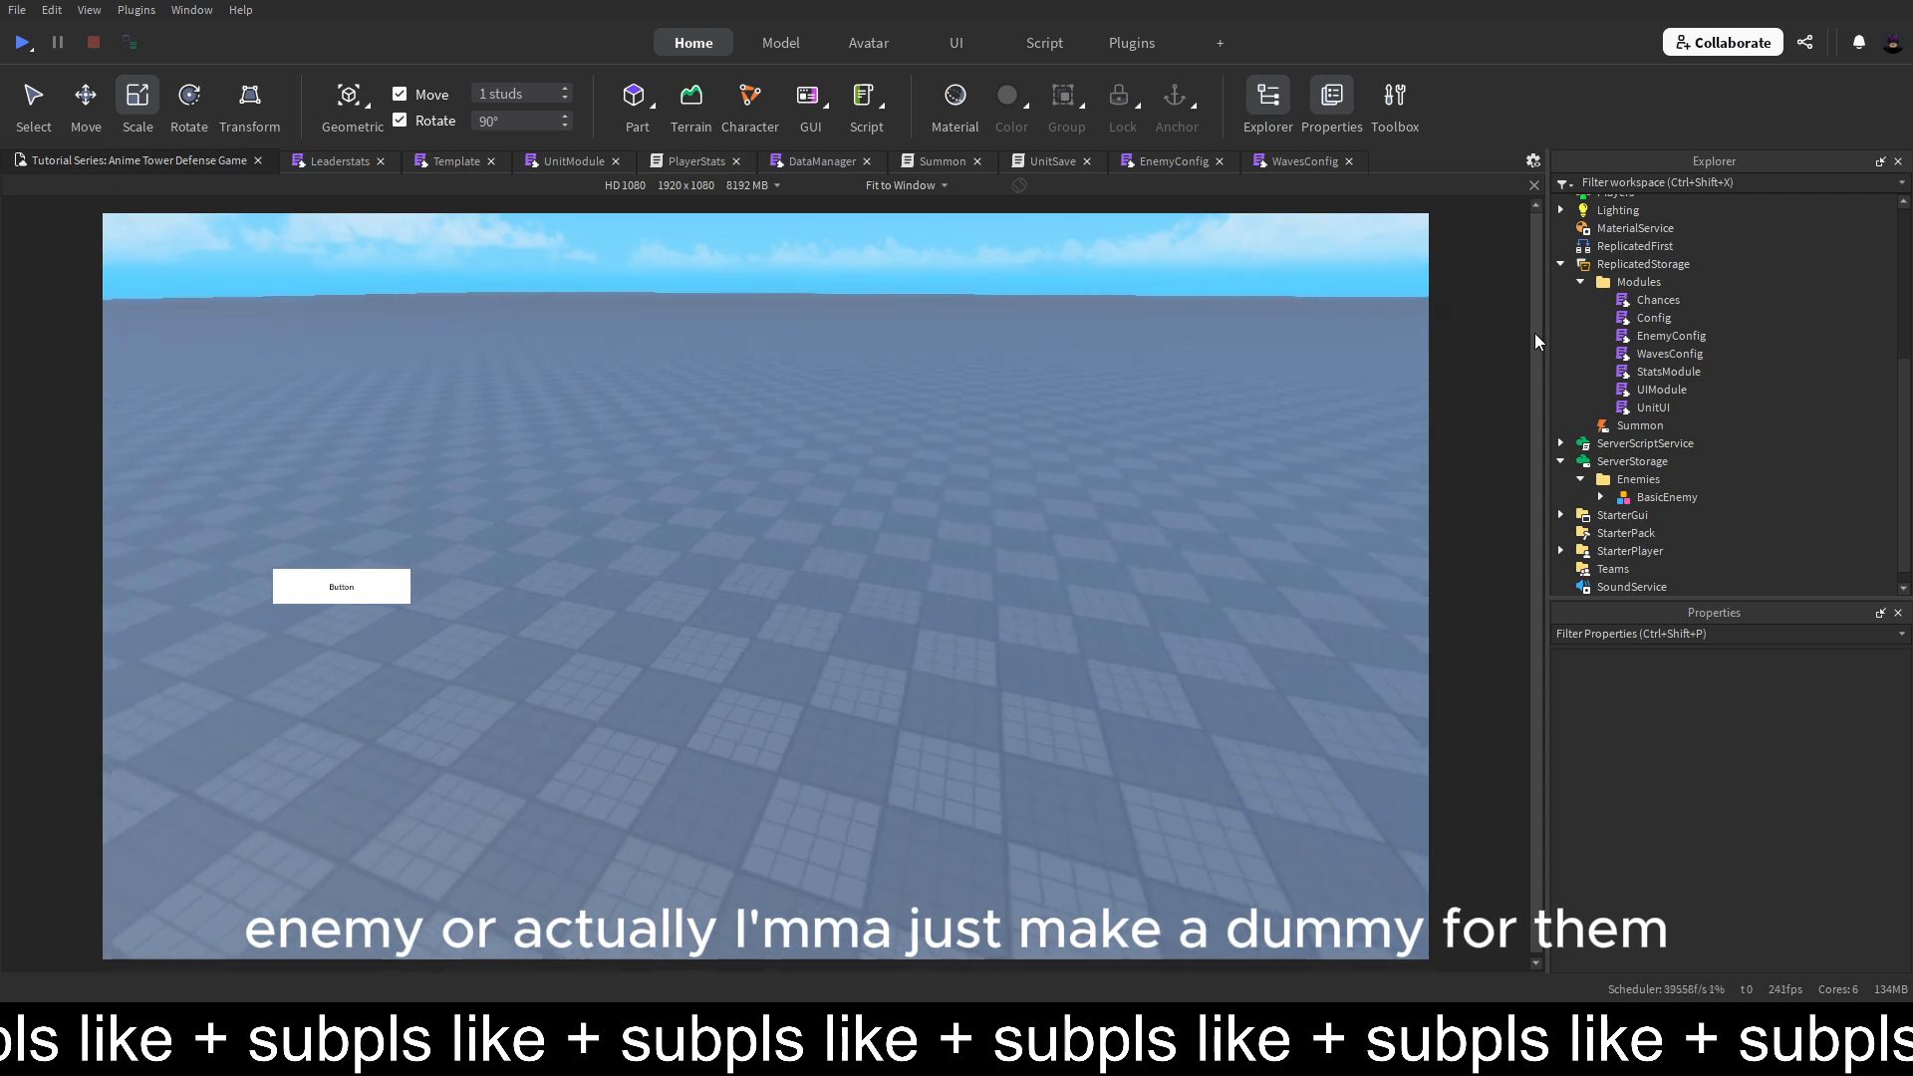
{"action": "left_click", "coordinate": [1649, 498]}
{"action": "key", "text": "Delete"}
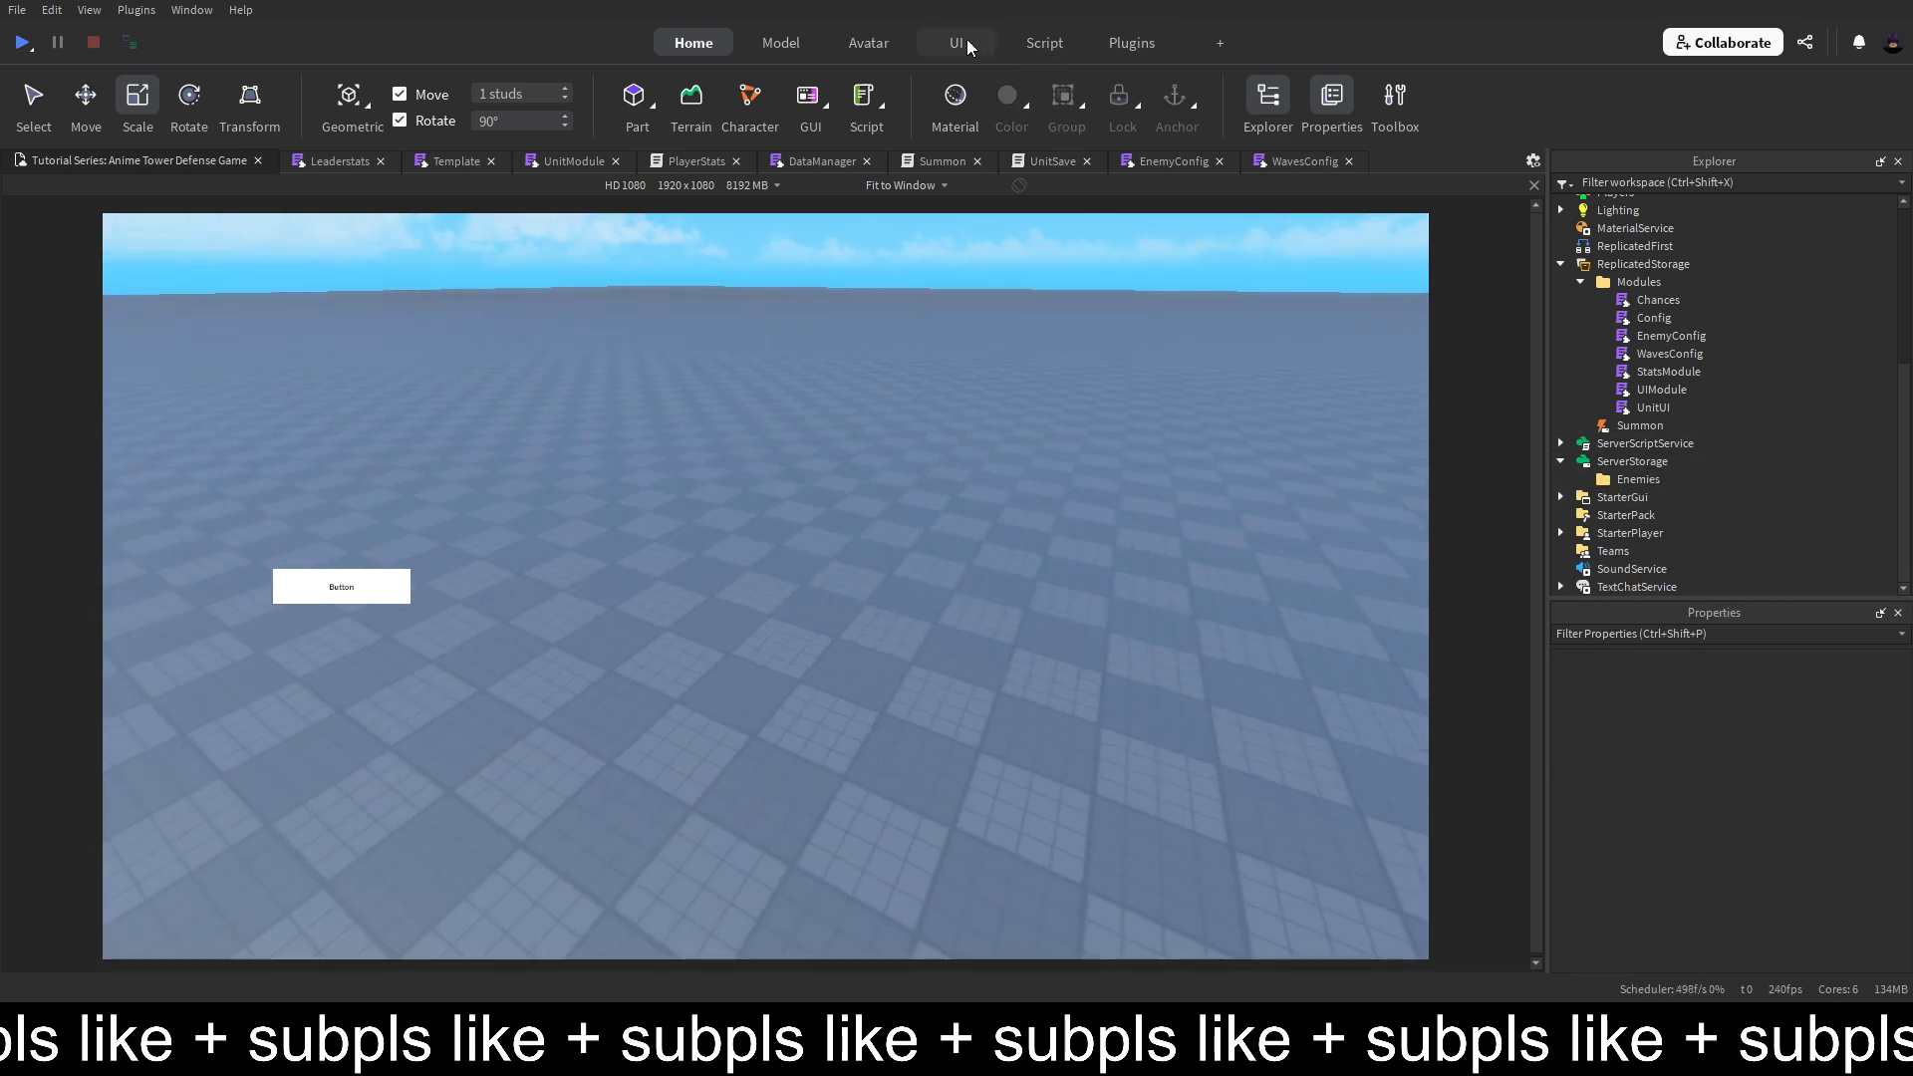
Generate an R6 masculine Block Avatar rig in the workspace, then frame it and expand its contents
{"action": "left_click", "coordinate": [1126, 46]}
{"action": "left_click", "coordinate": [1039, 43]}
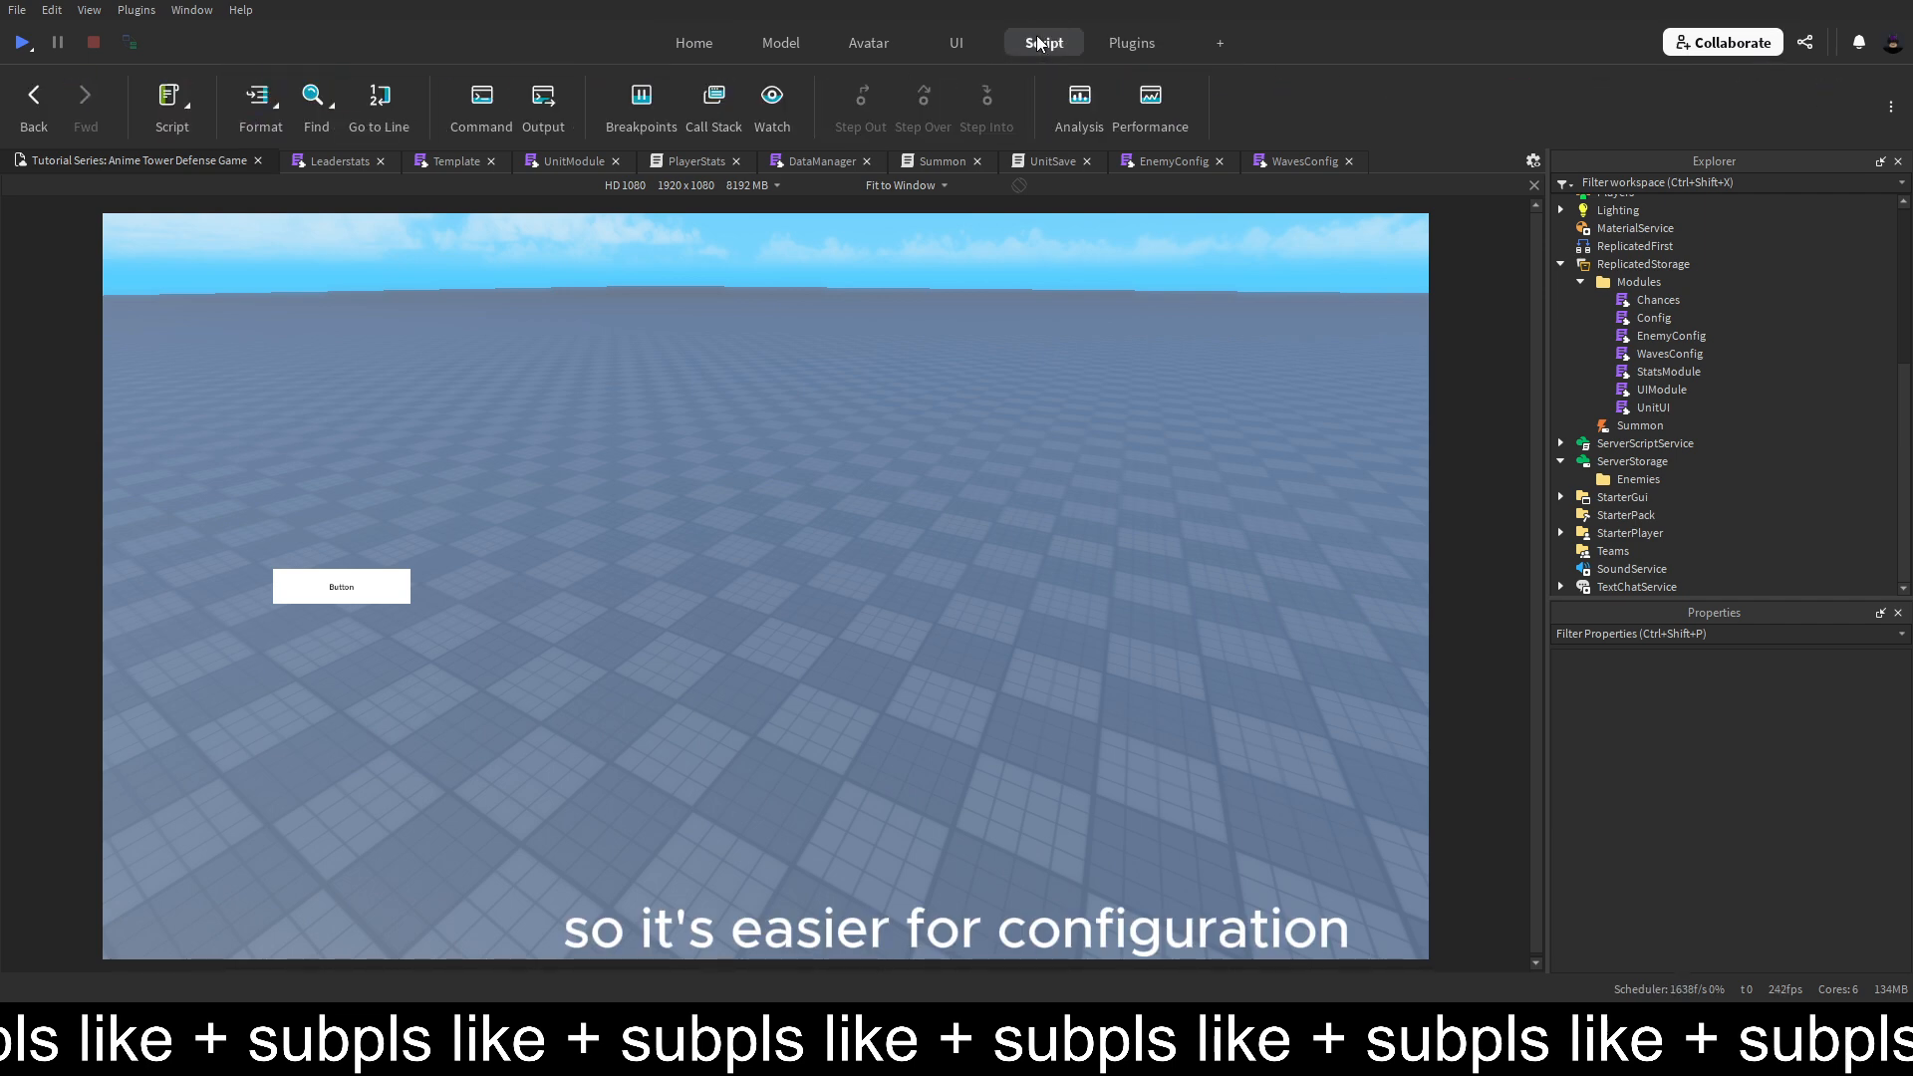
{"action": "left_click", "coordinate": [953, 39]}
{"action": "left_click", "coordinate": [848, 45]}
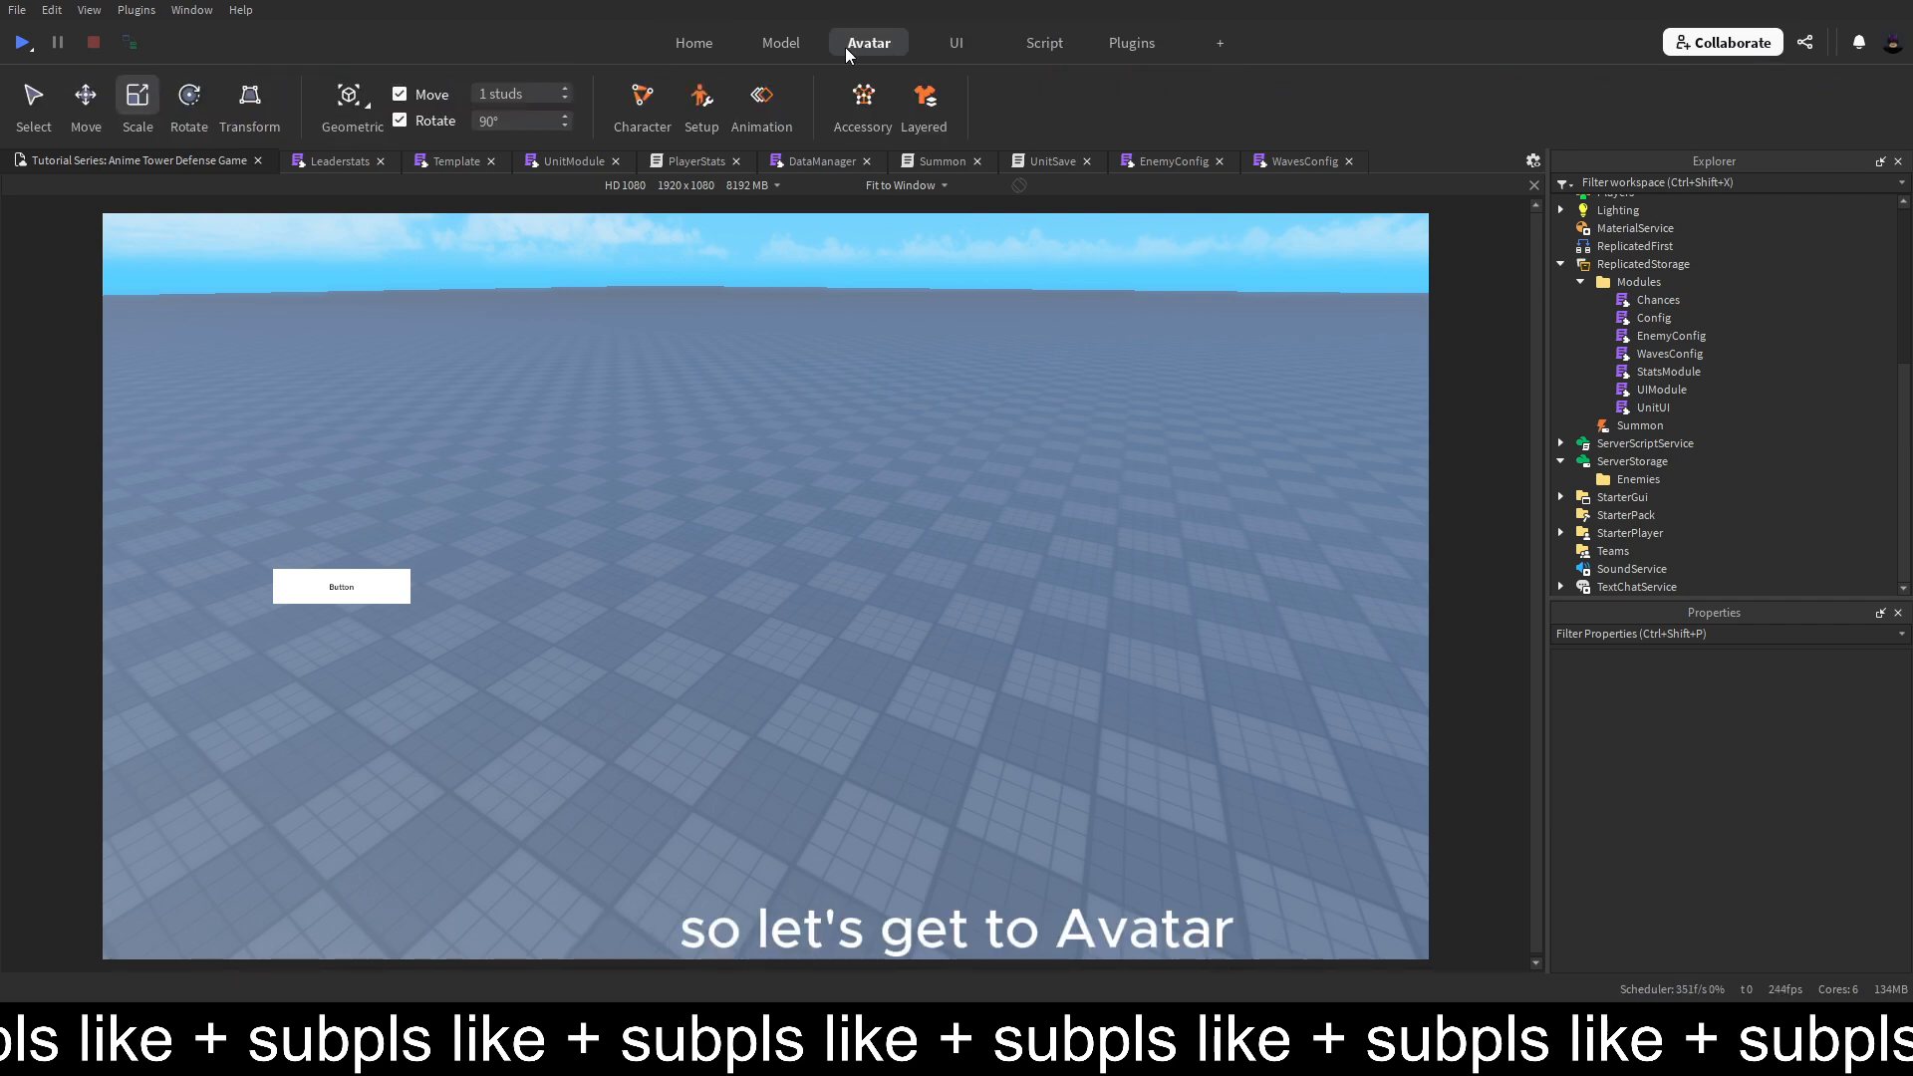
{"action": "left_click", "coordinate": [658, 97]}
{"action": "left_click", "coordinate": [711, 522]}
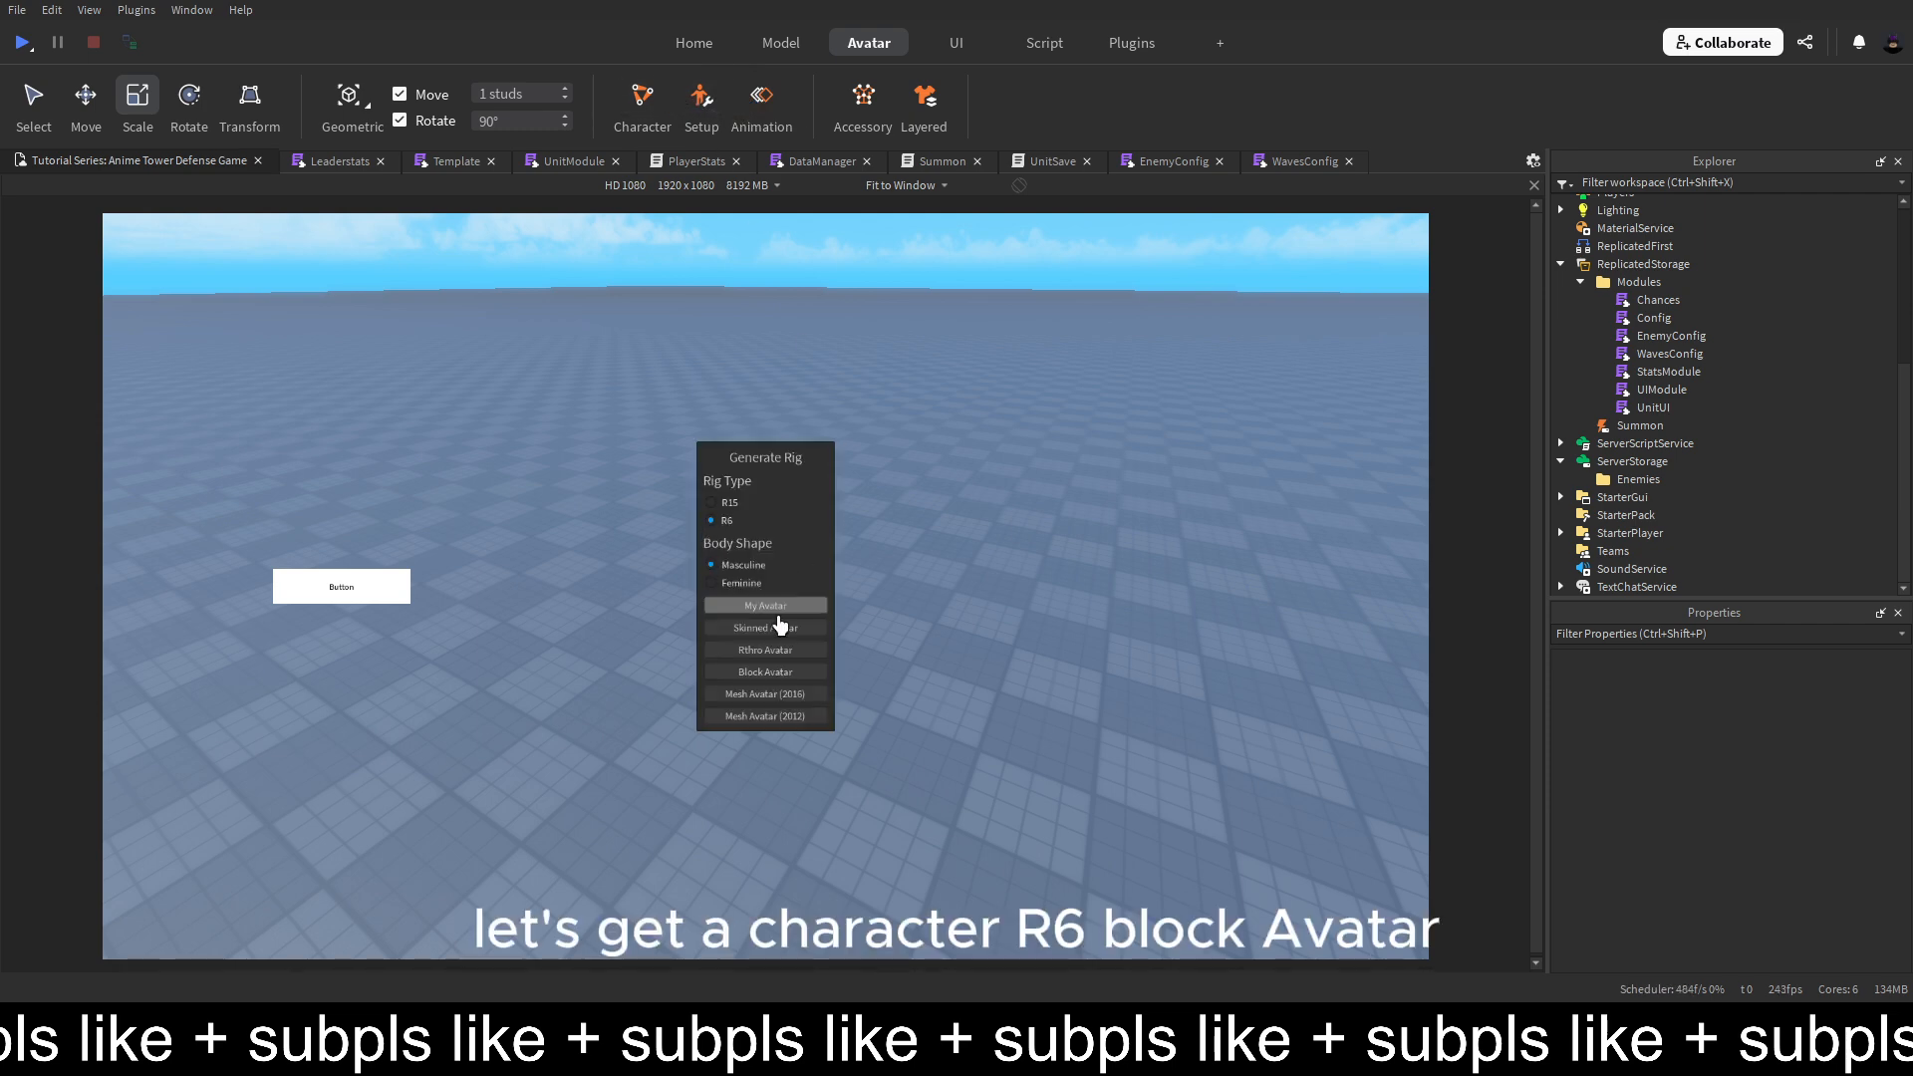
{"action": "left_click", "coordinate": [775, 670]}
{"action": "key", "text": "f"}
{"action": "right_click_drag", "start_coordinate": [767, 518], "coordinate": [1073, 447]}
{"action": "left_click", "coordinate": [1581, 203]}
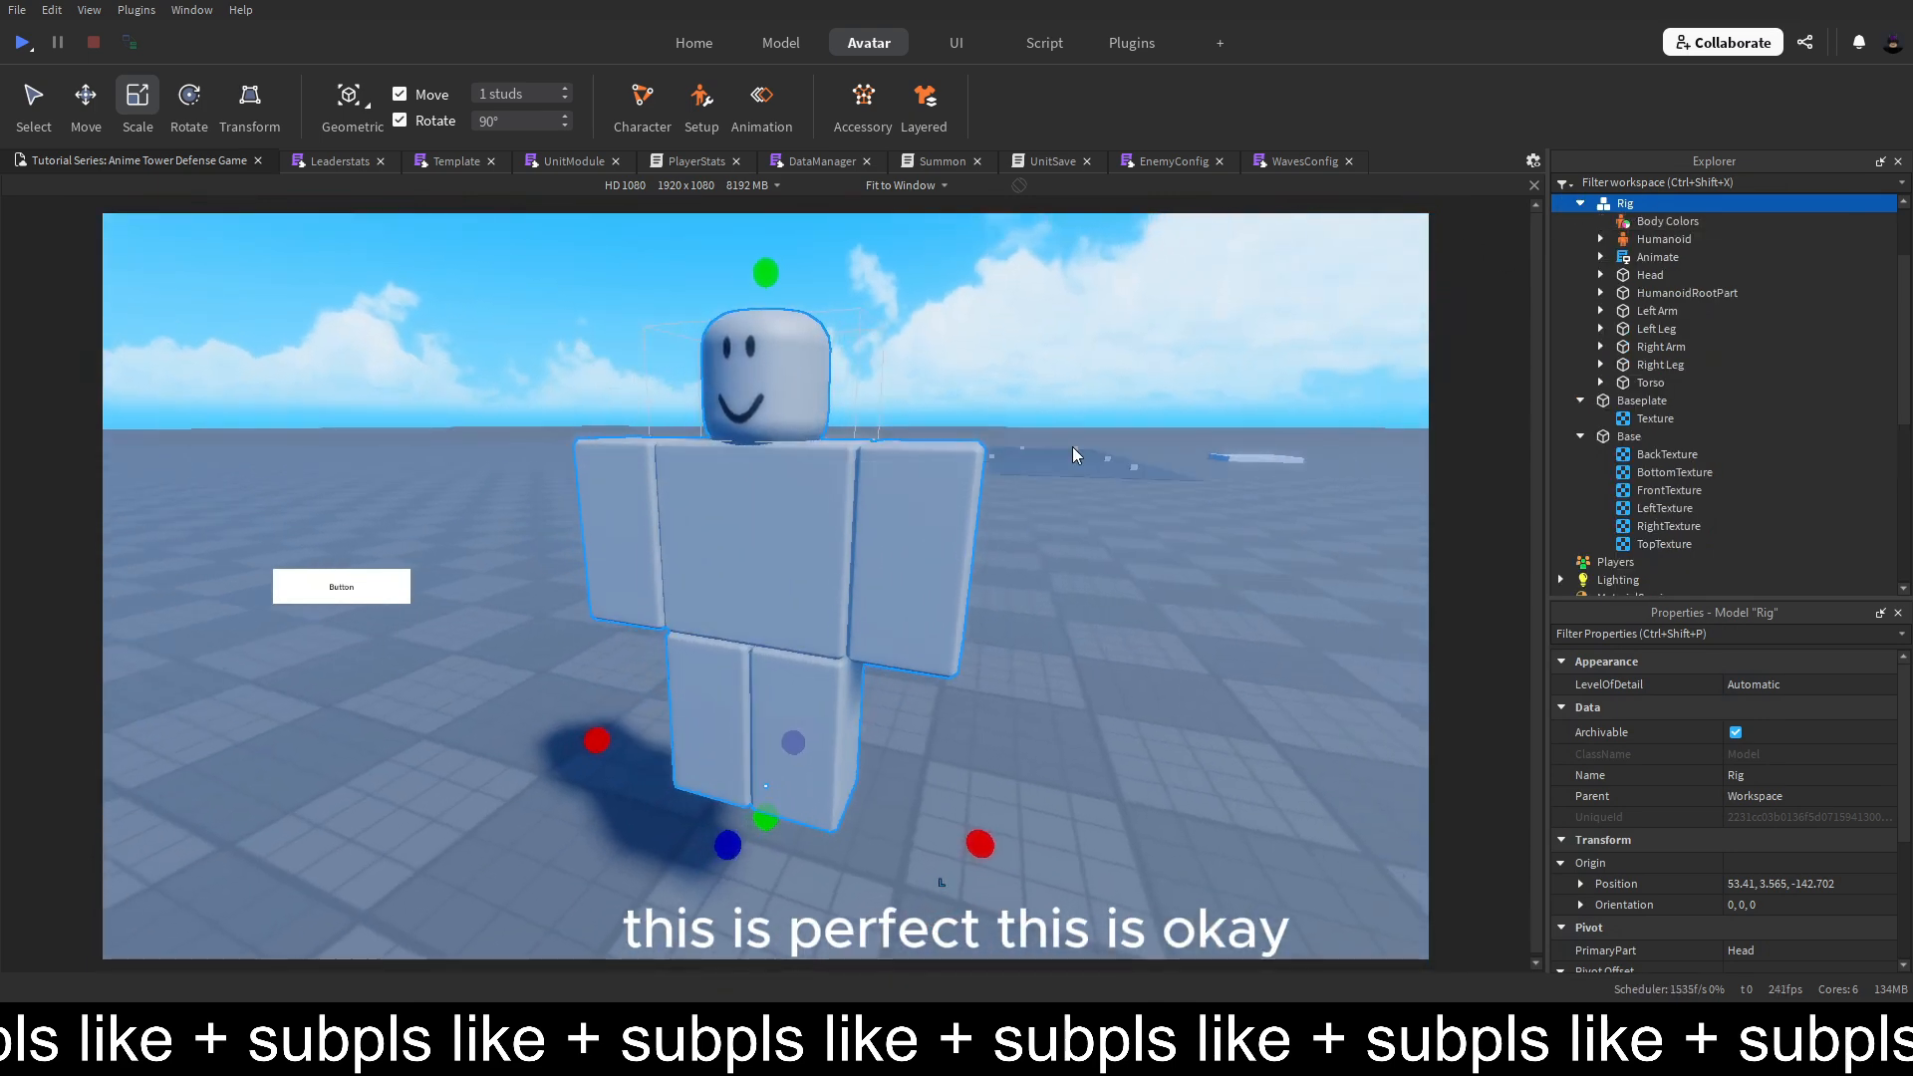
Copy the numeric asset ID from the AnimationId of WalkAnim in the rig's Animate script
{"action": "scroll", "coordinate": [793, 573], "scroll_direction": "down", "scroll_amount": 3}
{"action": "left_click_drag", "start_coordinate": [793, 573], "coordinate": [787, 598]}
{"action": "scroll", "coordinate": [911, 640], "scroll_direction": "up", "scroll_amount": 1}
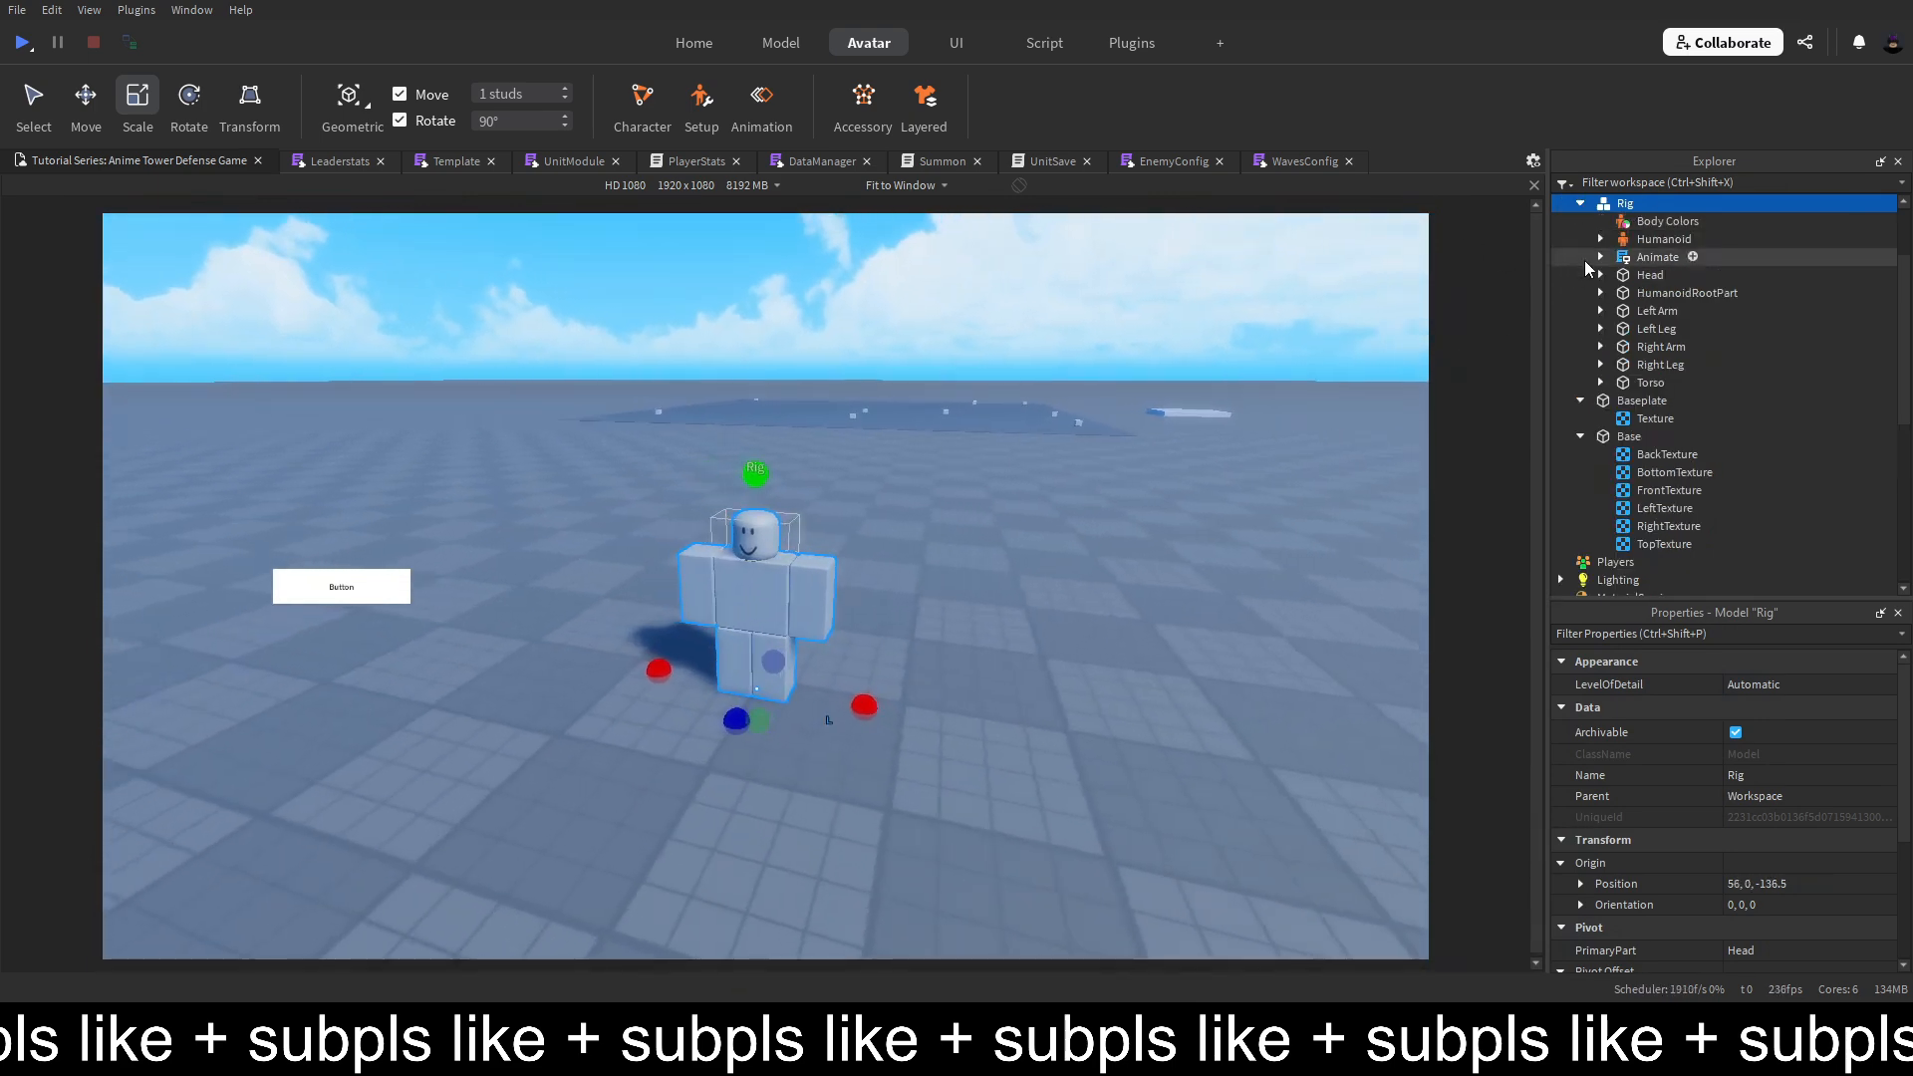
{"action": "left_click", "coordinate": [1600, 257]}
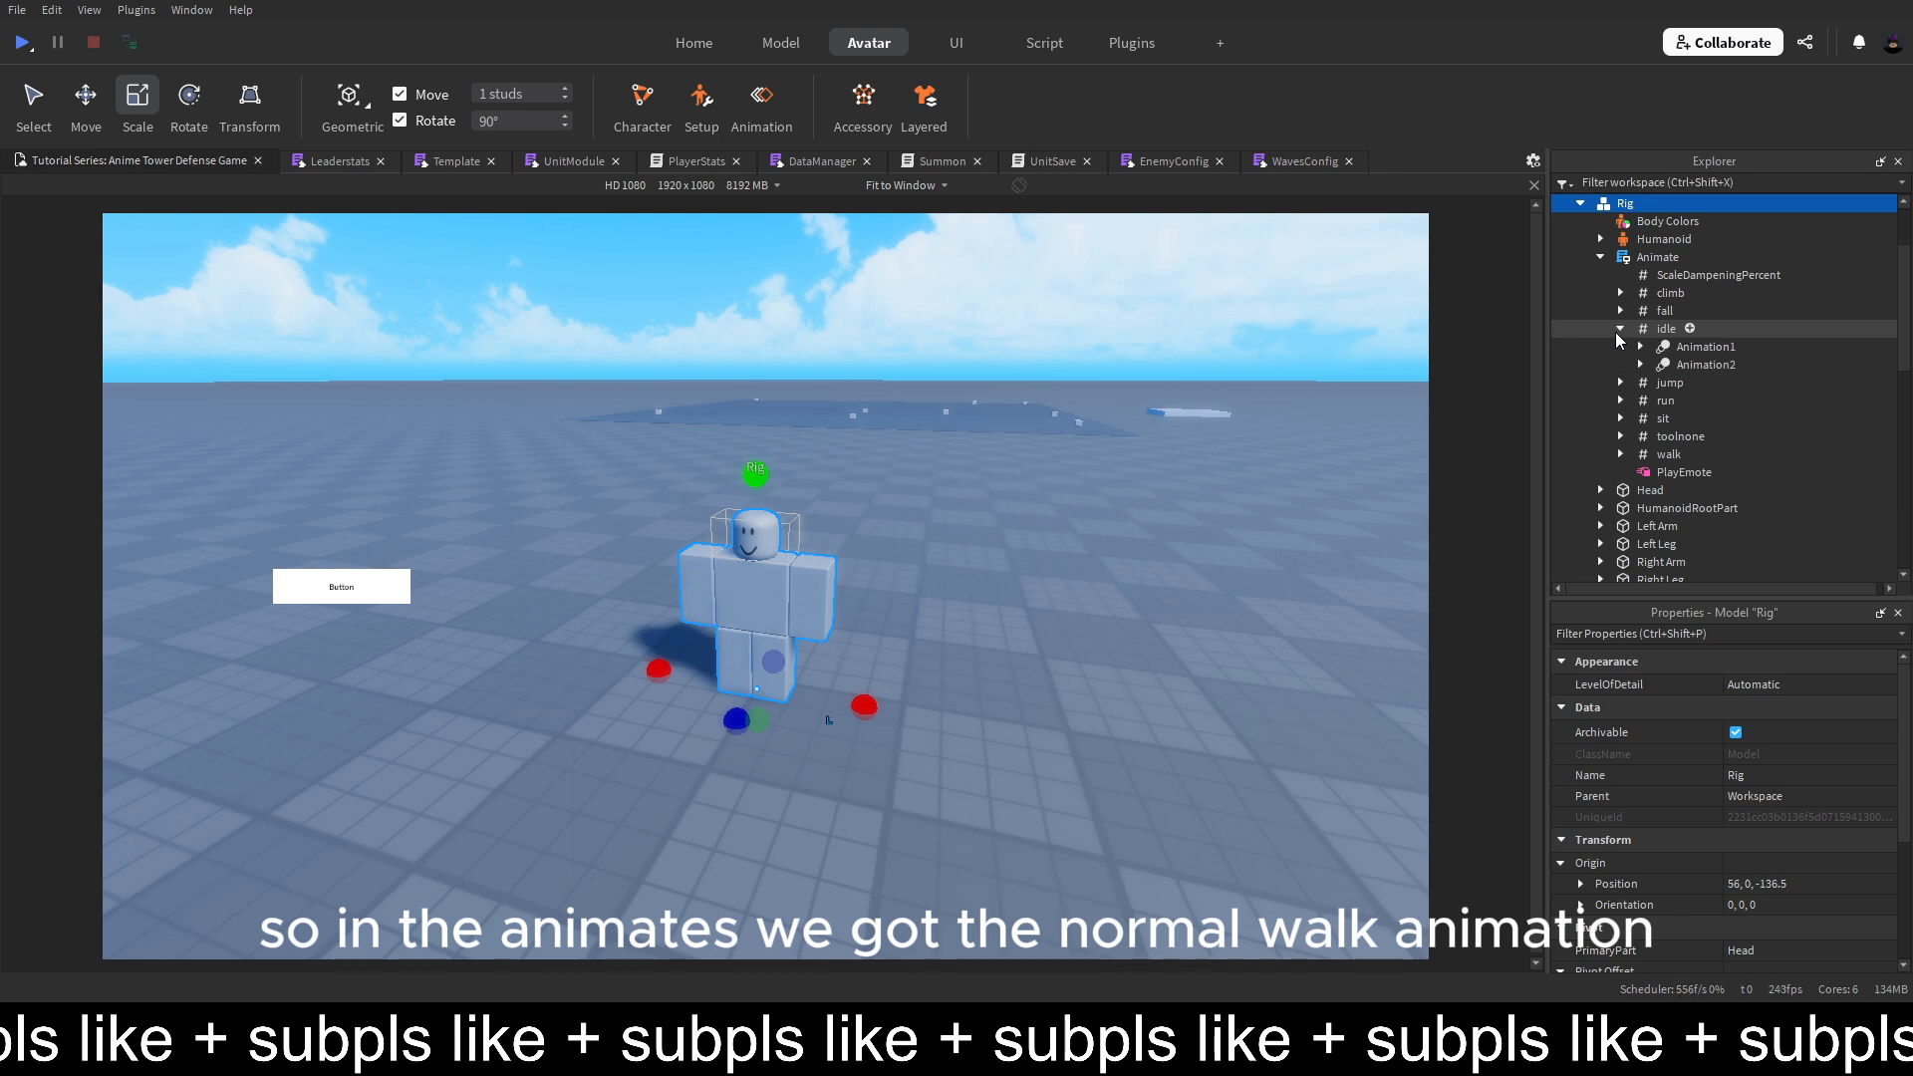
{"action": "left_click", "coordinate": [1618, 419]}
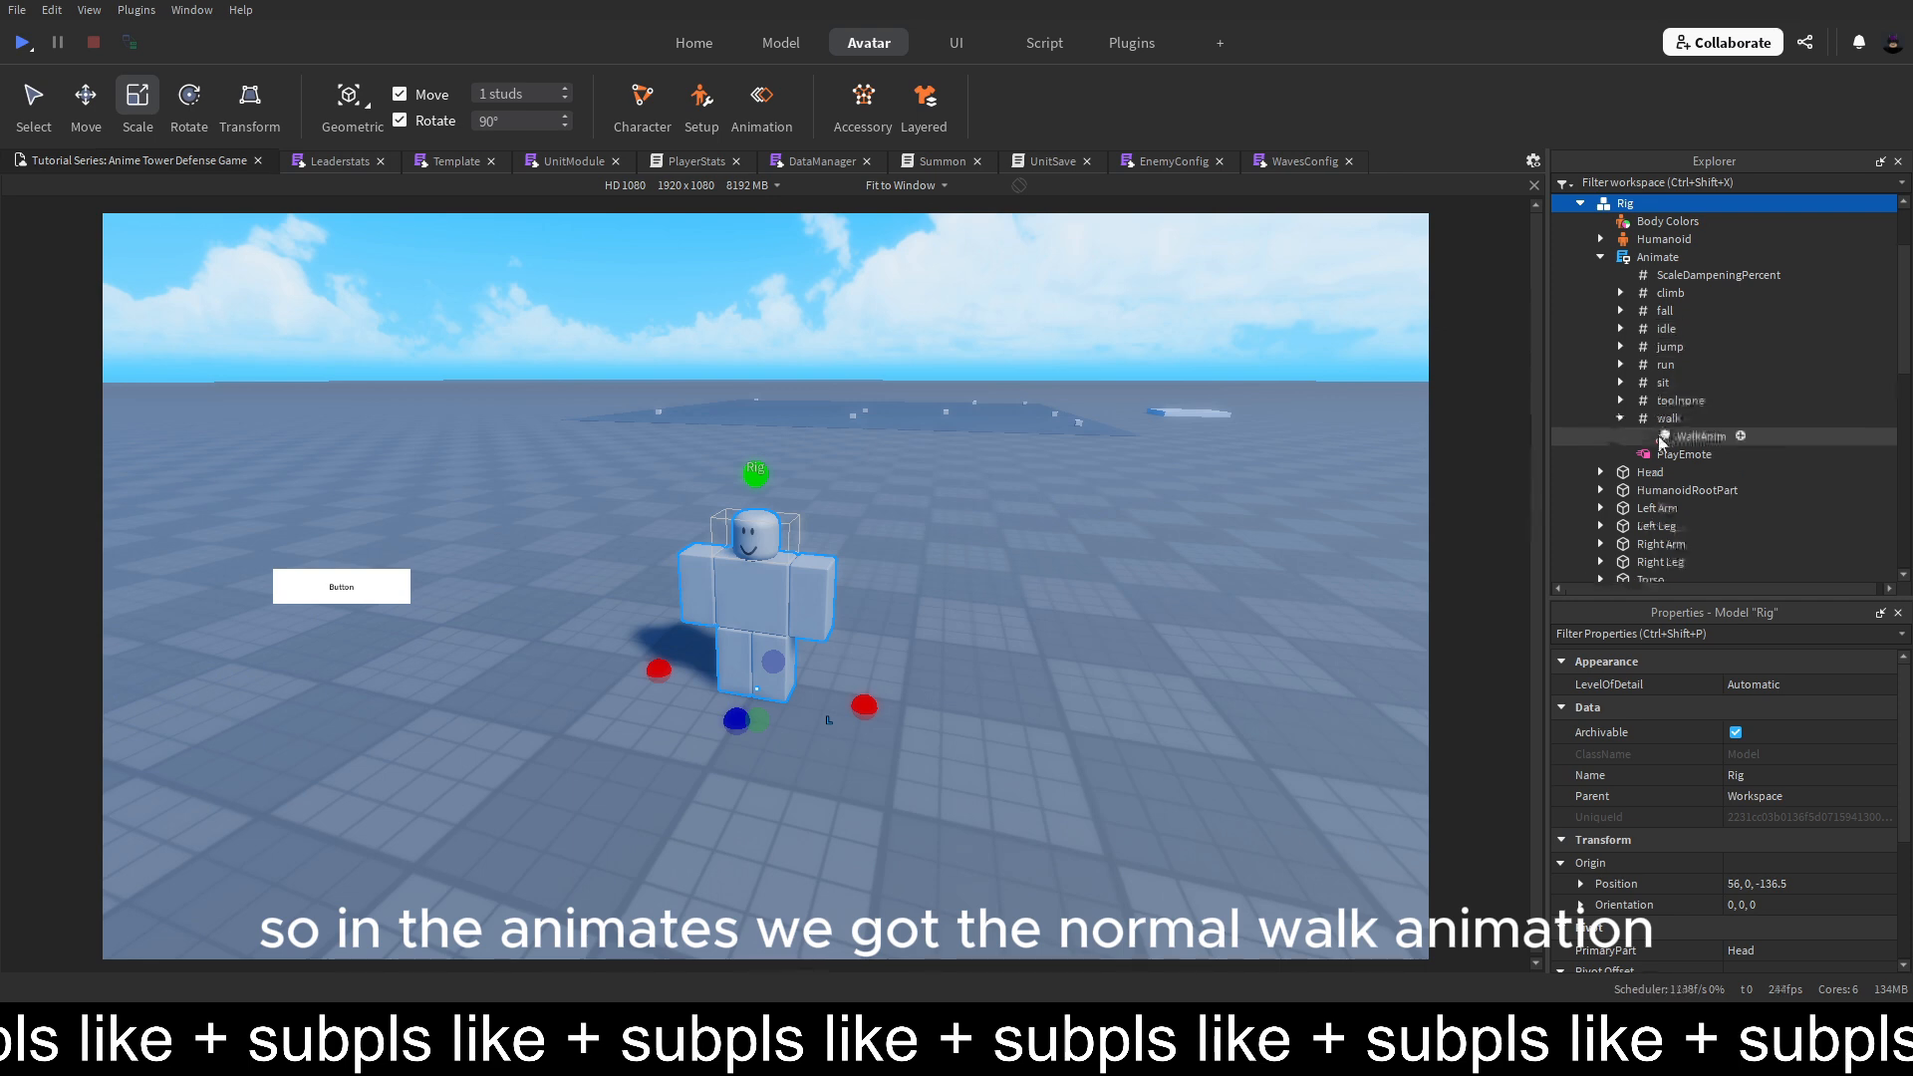
{"action": "left_click", "coordinate": [1701, 436]}
{"action": "left_click", "coordinate": [1872, 709]}
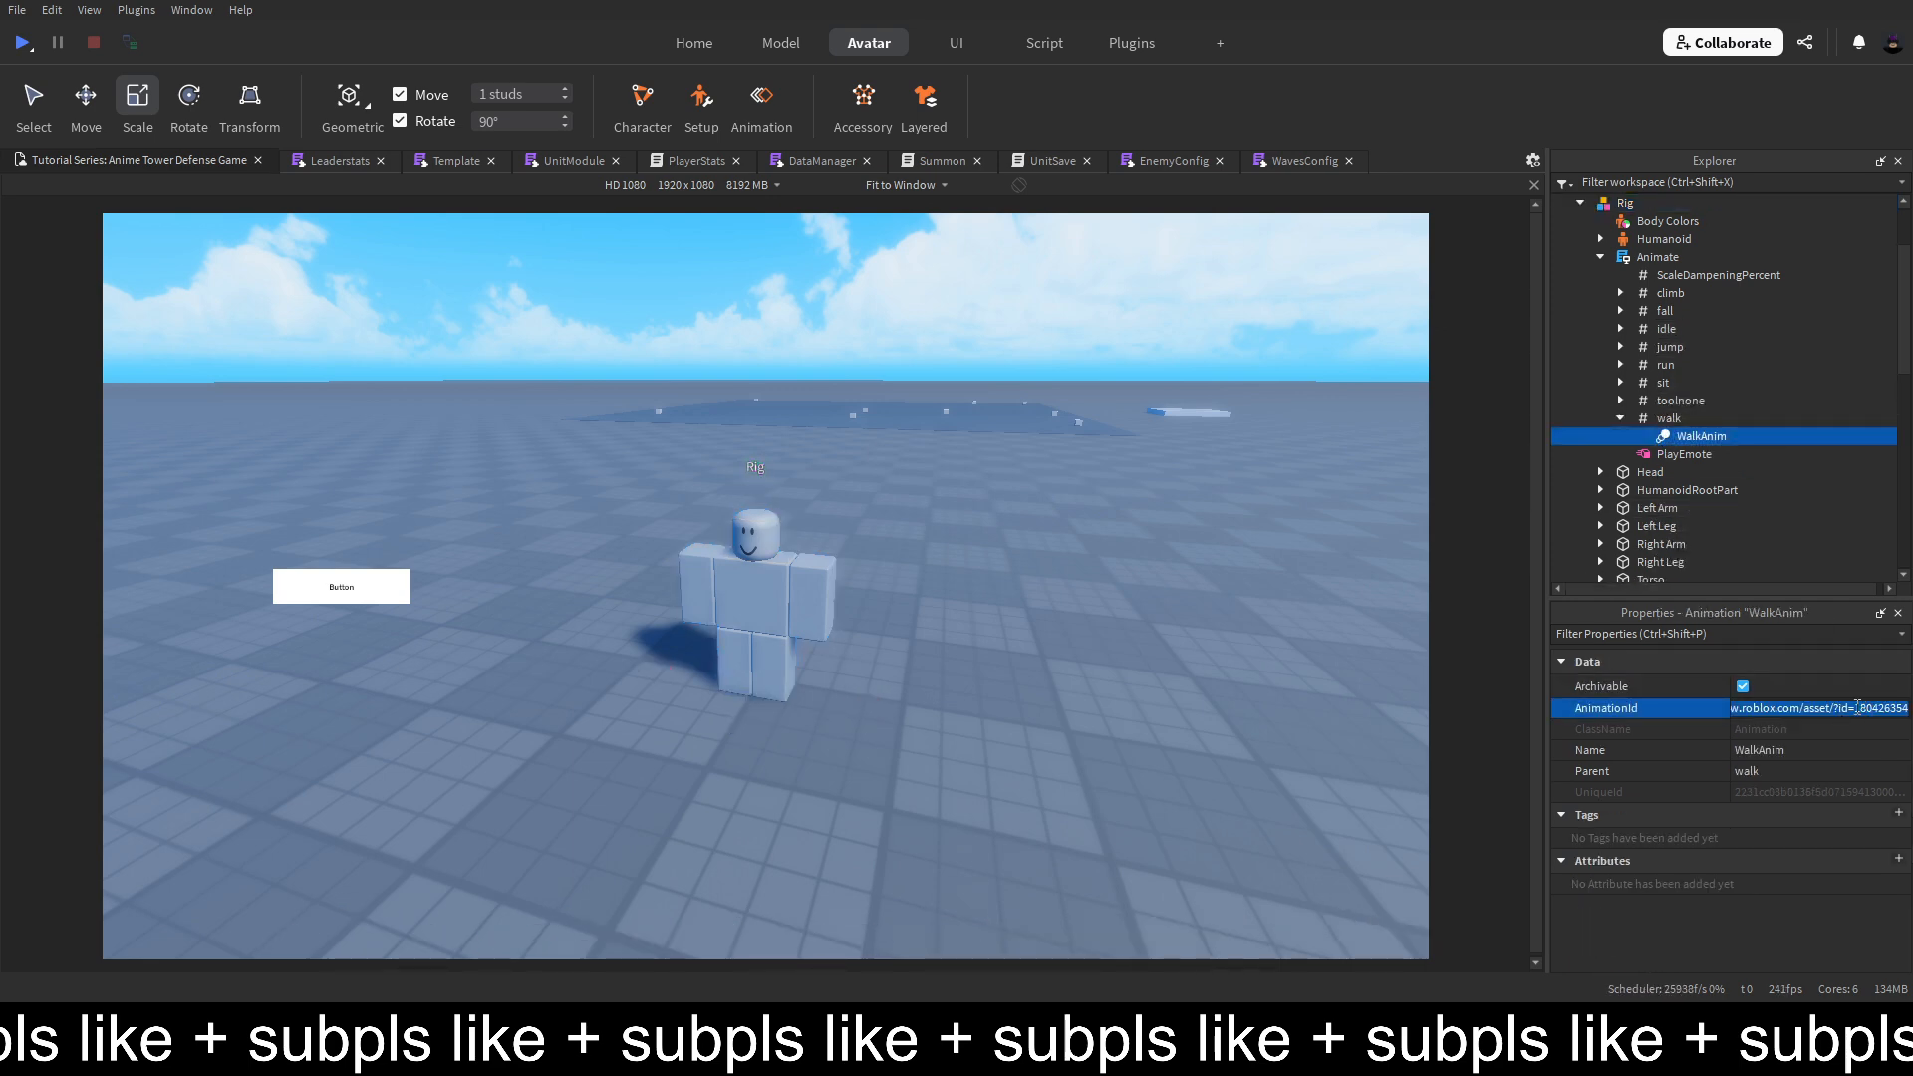
{"action": "double_click", "coordinate": [1858, 708]}
{"action": "key", "text": "ctrl+c"}
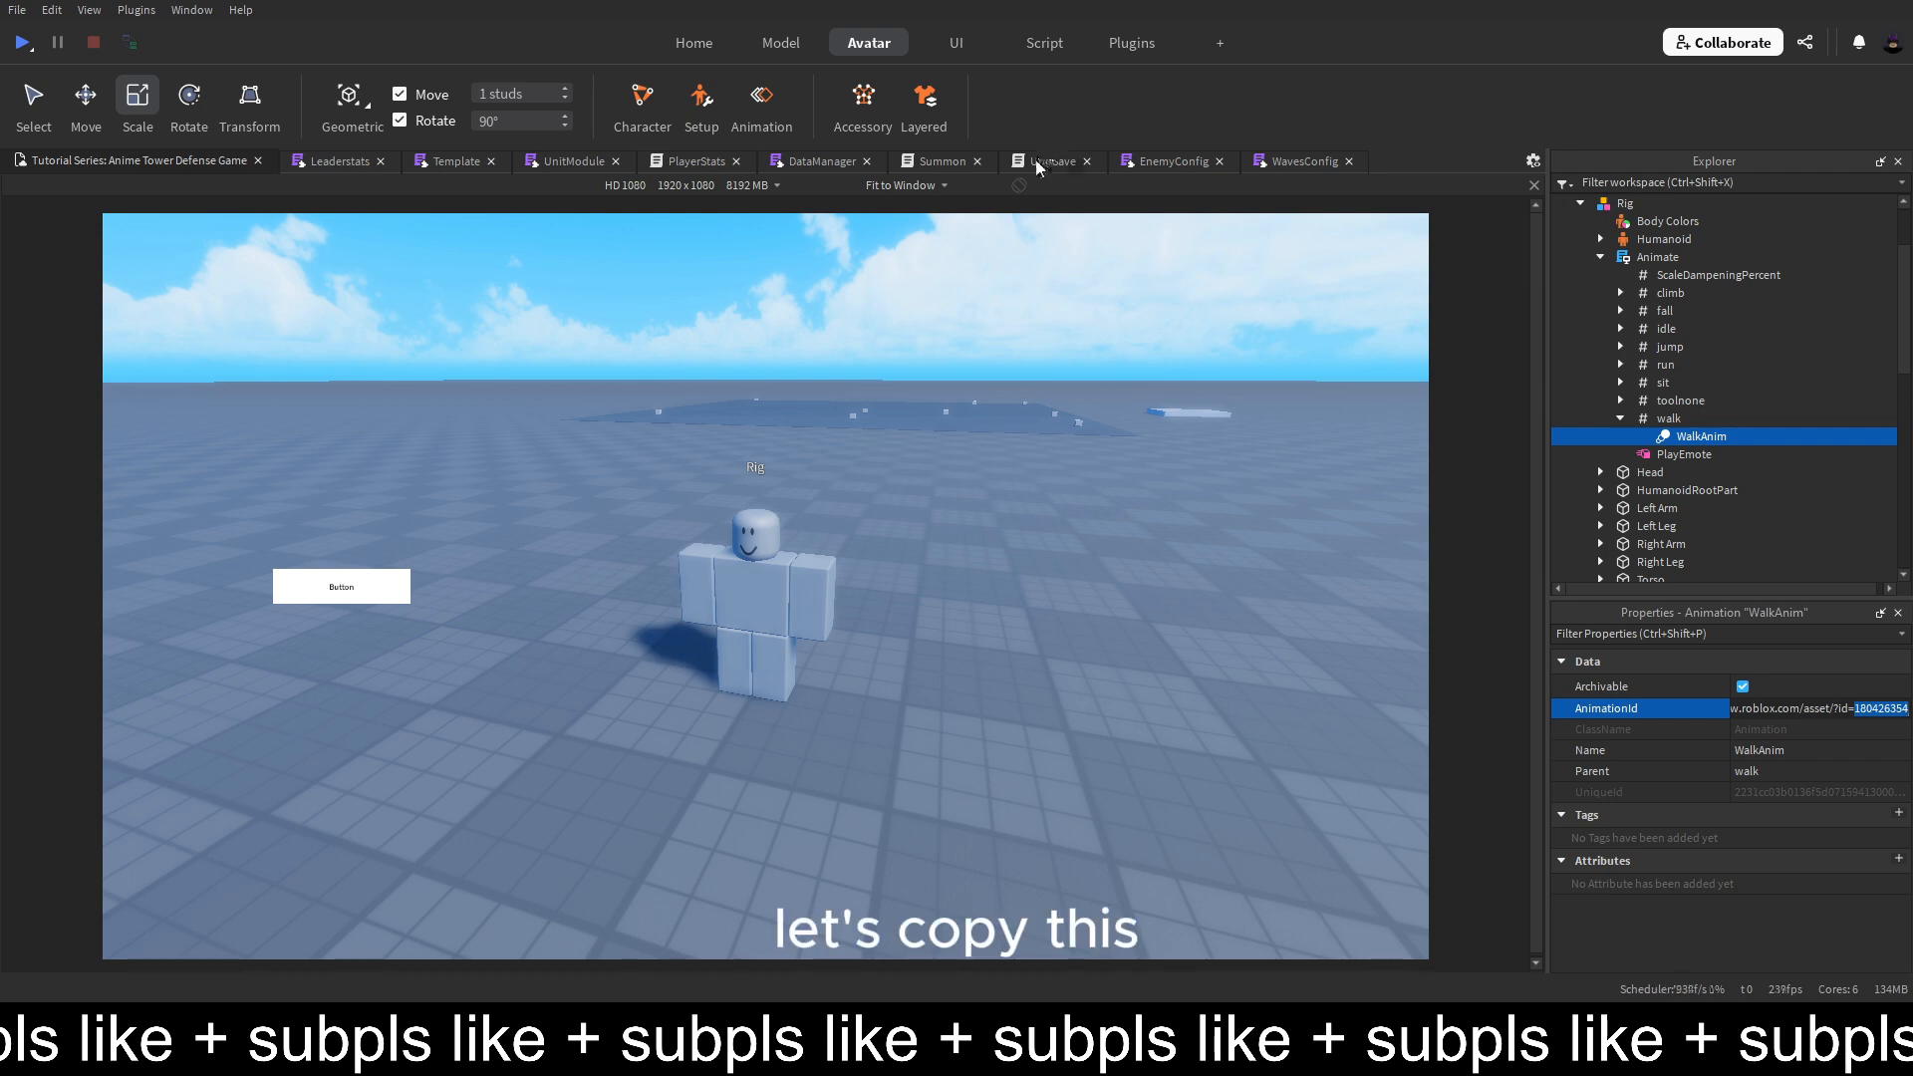
Replace BasicEnemy's WalkAnimation value in EnemyConfig with the copied ID 180426354
{"action": "left_click", "coordinate": [1146, 159]}
{"action": "double_click", "coordinate": [342, 418]}
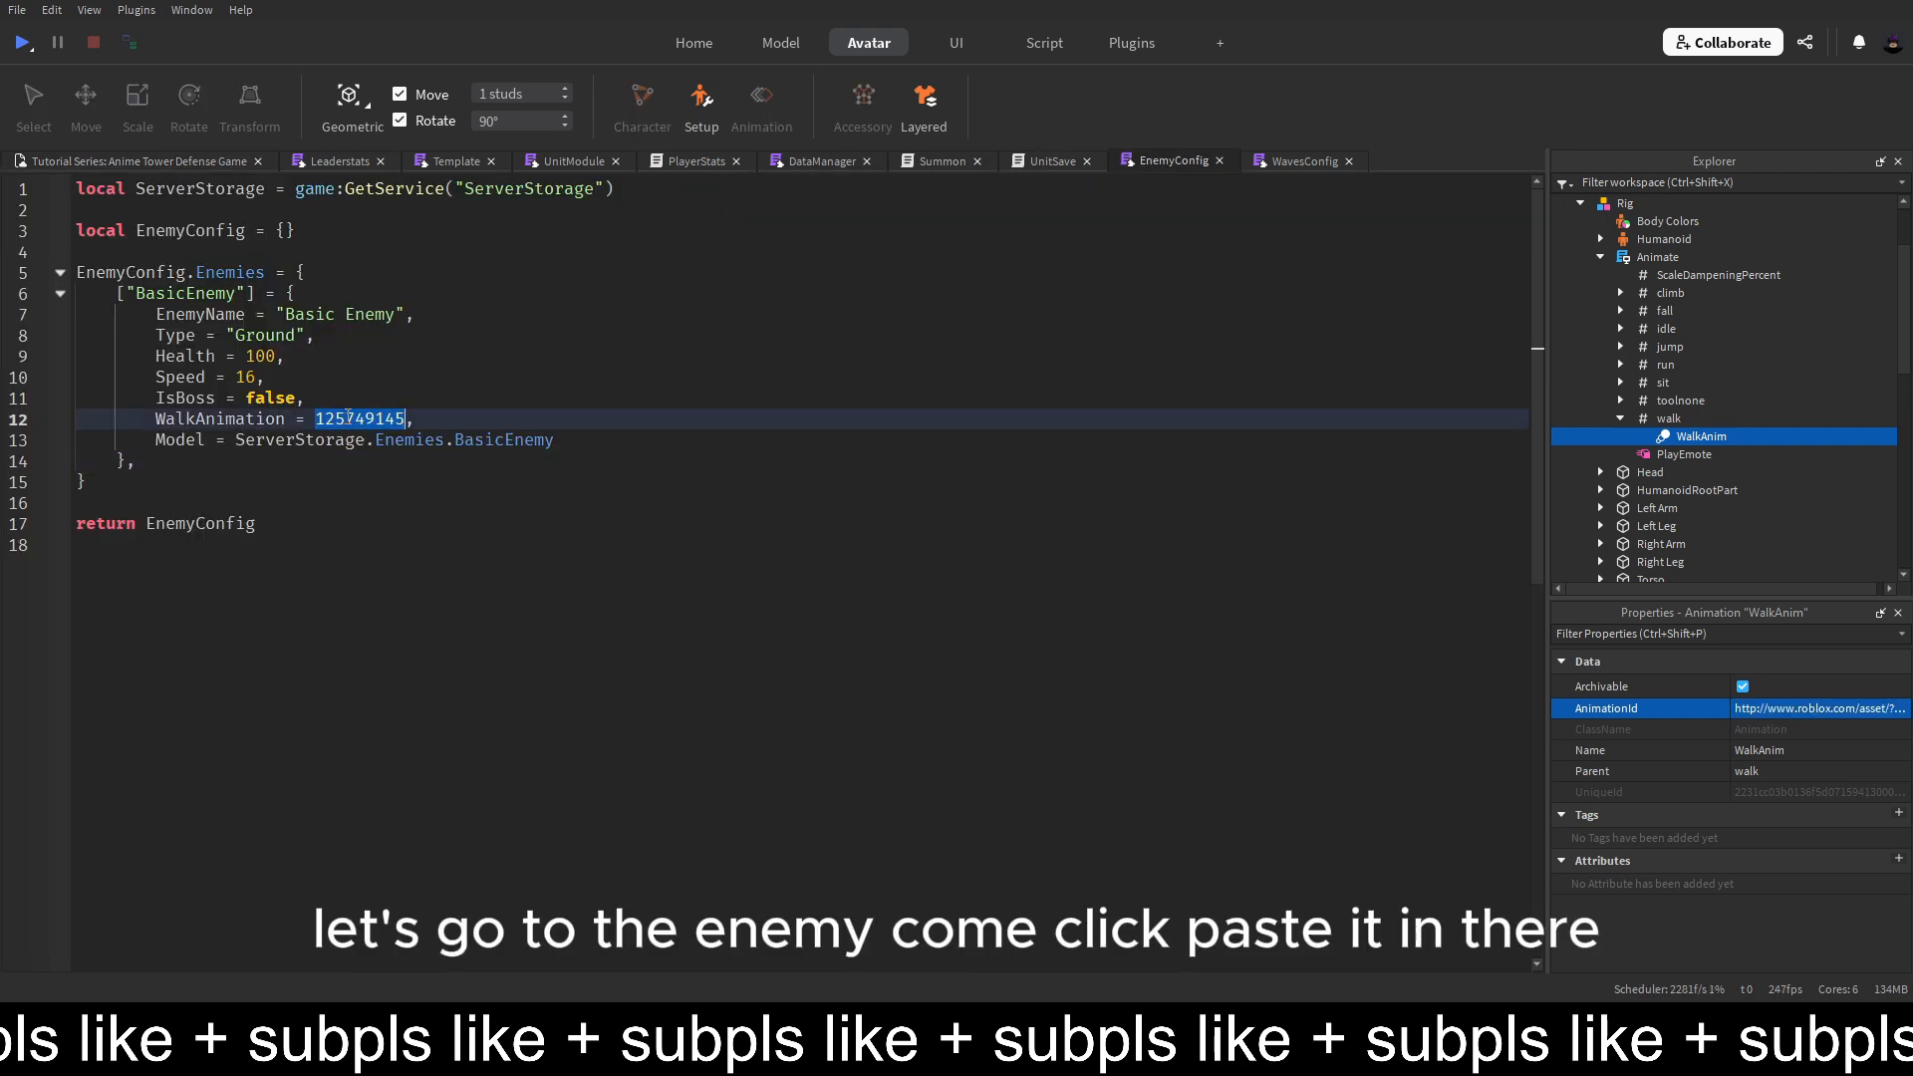
{"action": "key", "text": "ctrl+v"}
Disable the Animate script inside the workspace rig and collapse its contents
{"action": "left_click", "coordinate": [85, 160]}
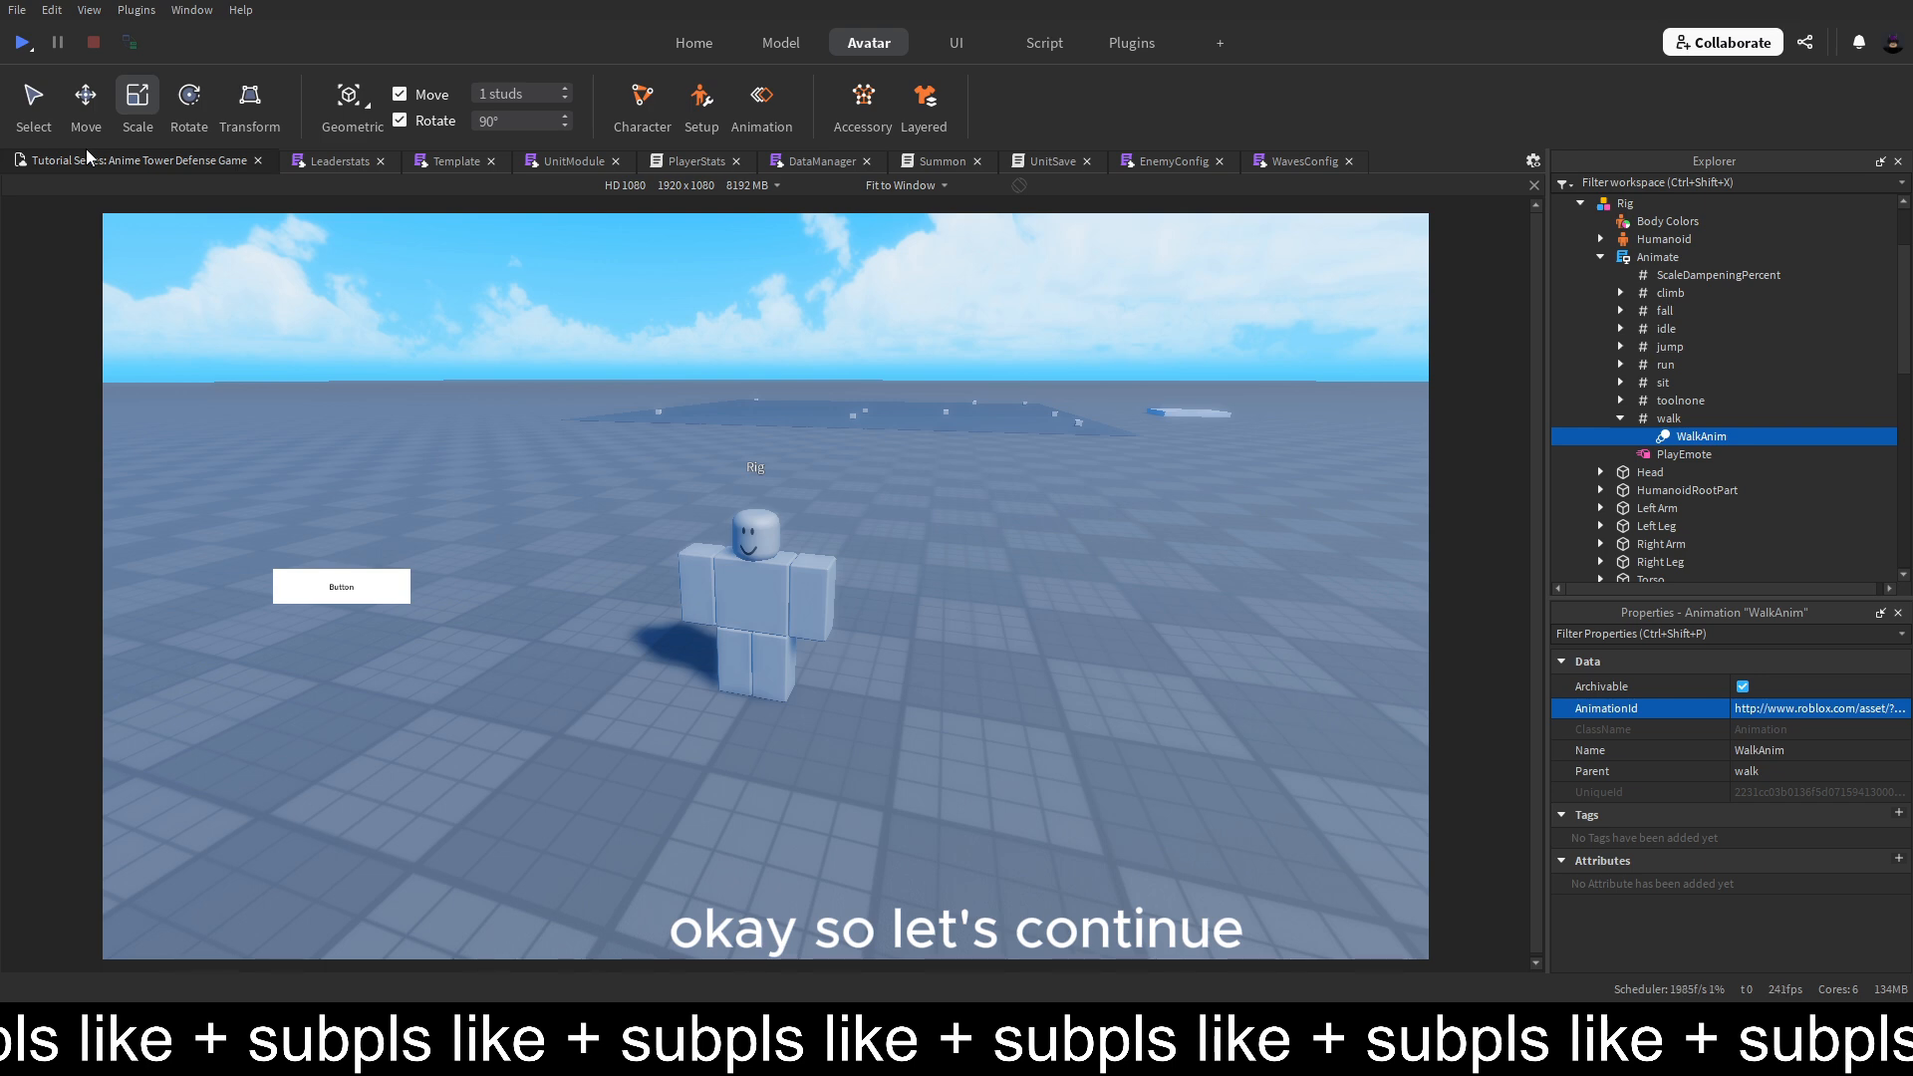
{"action": "left_click", "coordinate": [1653, 259]}
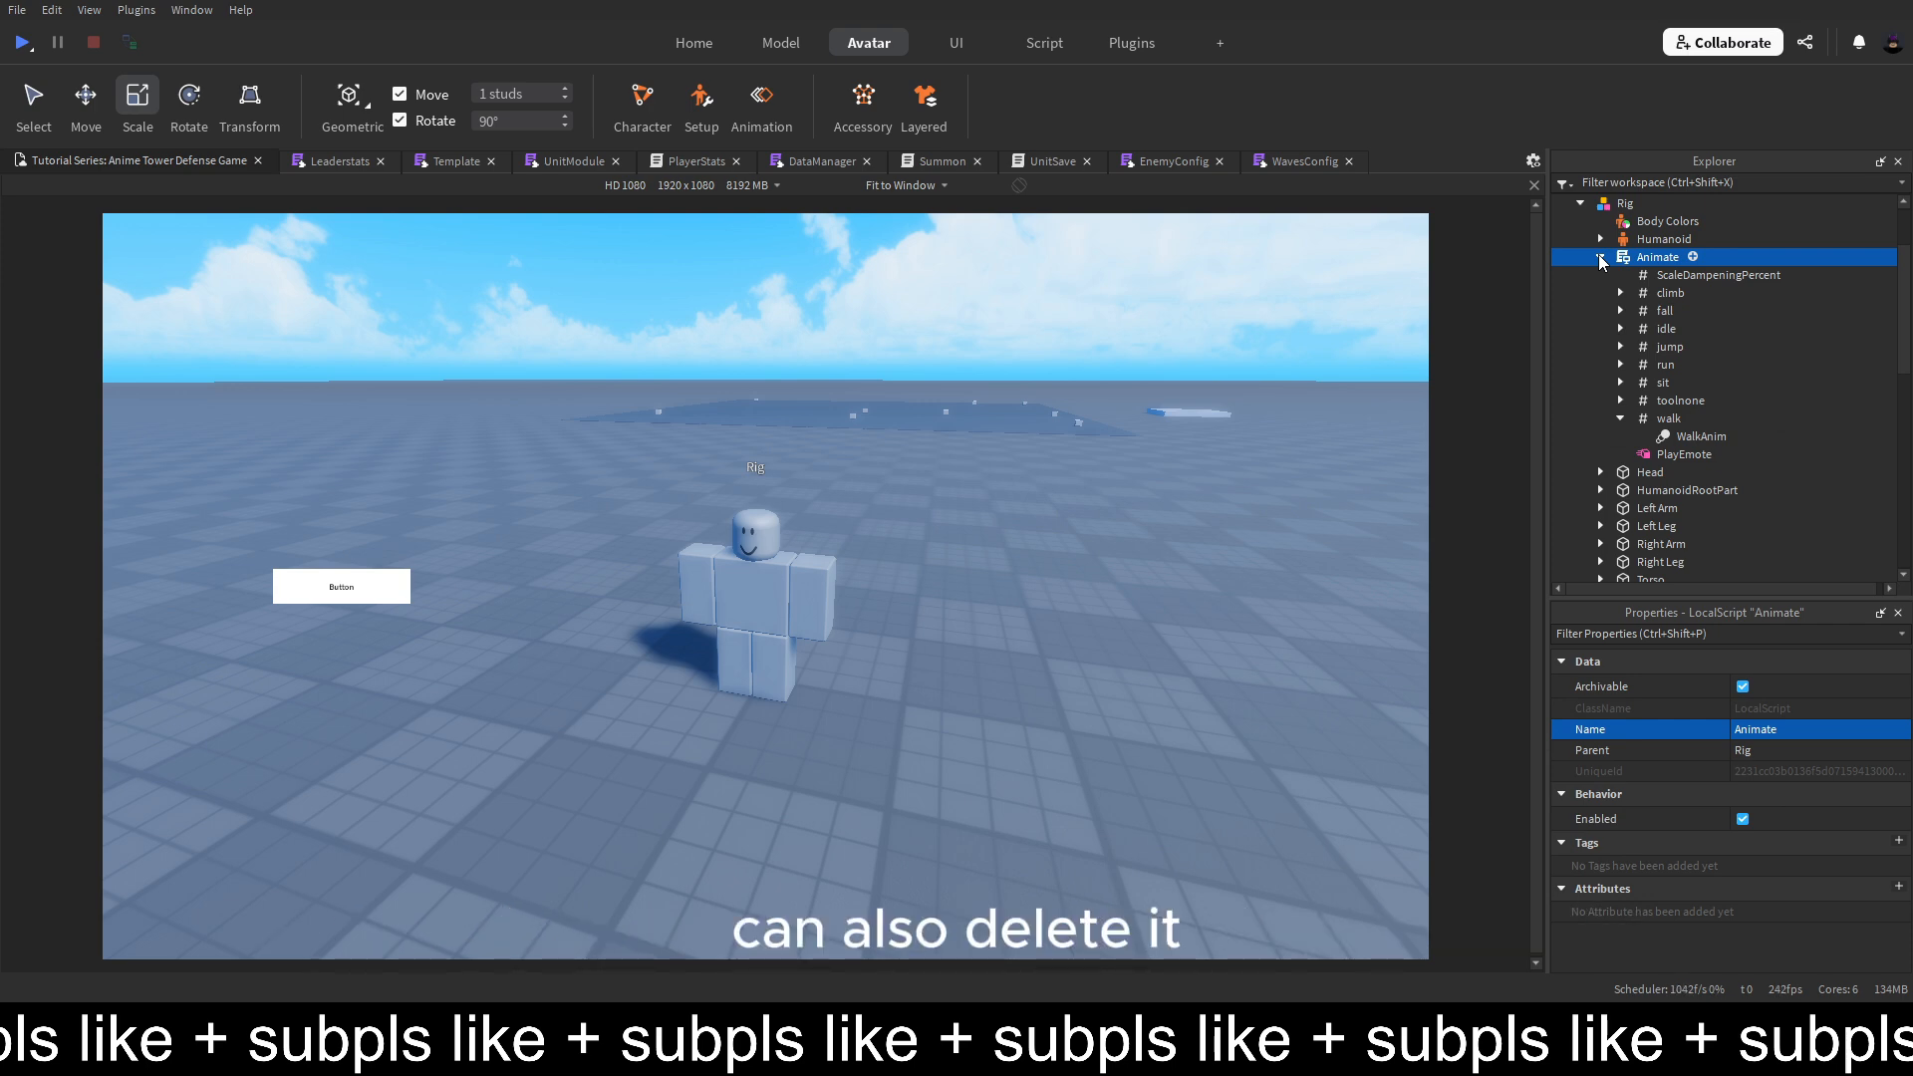
{"action": "left_click", "coordinate": [1742, 819]}
{"action": "left_click", "coordinate": [1601, 258]}
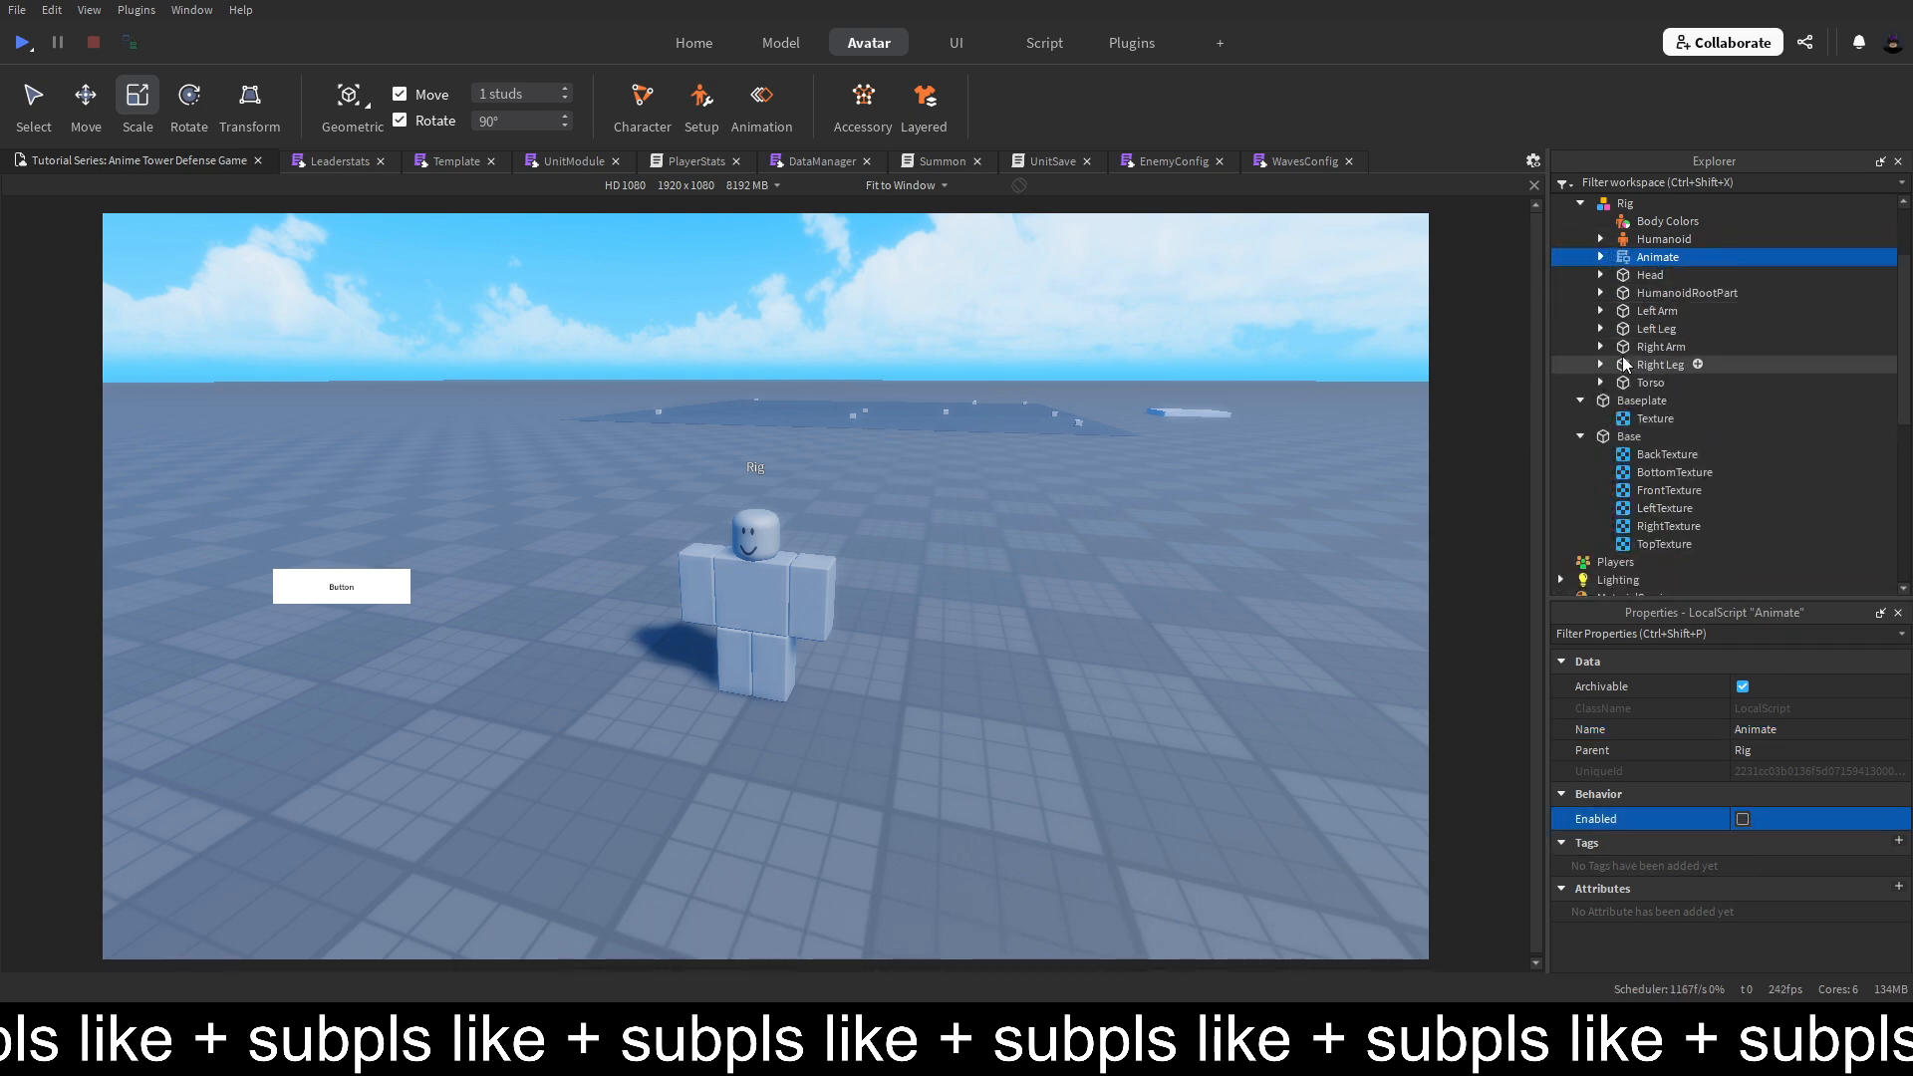
{"action": "left_click", "coordinate": [1605, 294]}
{"action": "left_click", "coordinate": [1605, 294]}
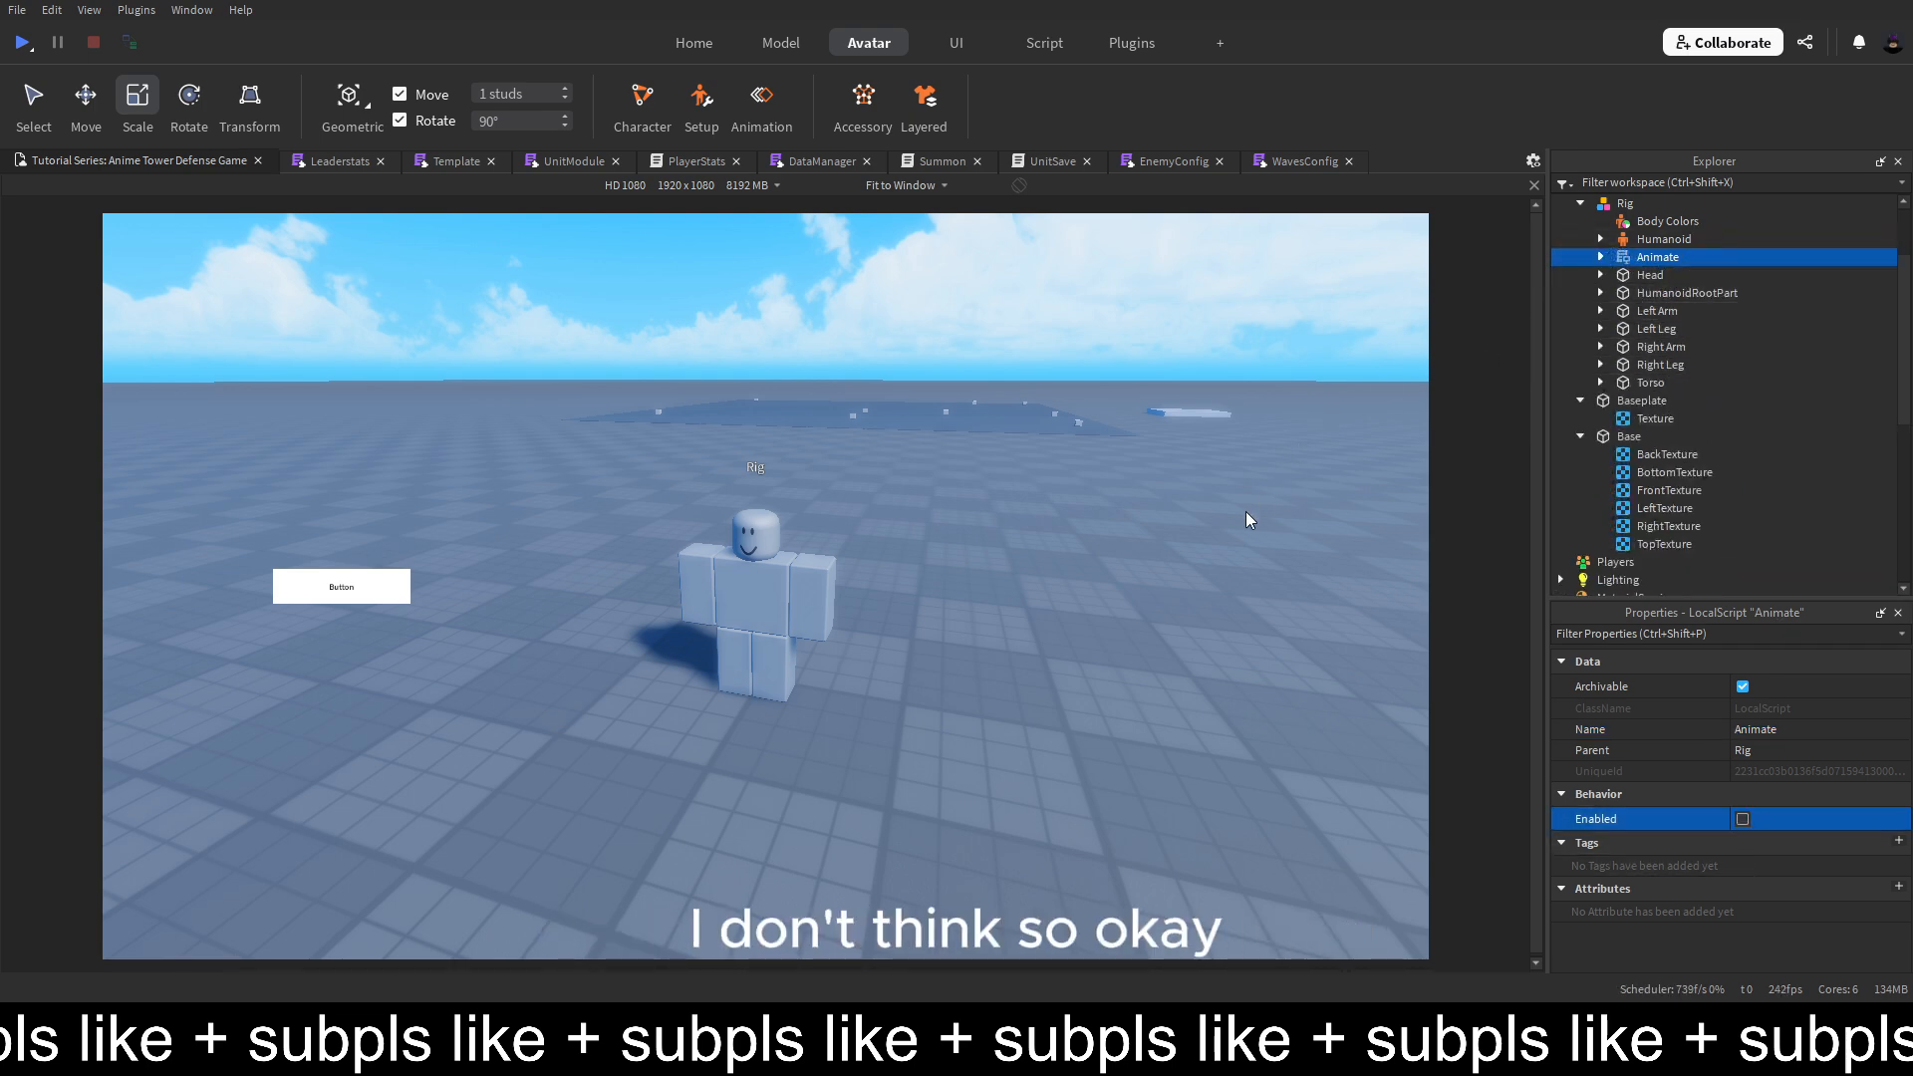
{"action": "left_click", "coordinate": [1110, 524]}
Rename the workspace rig as BasicEnemy
{"action": "left_click", "coordinate": [1626, 203]}
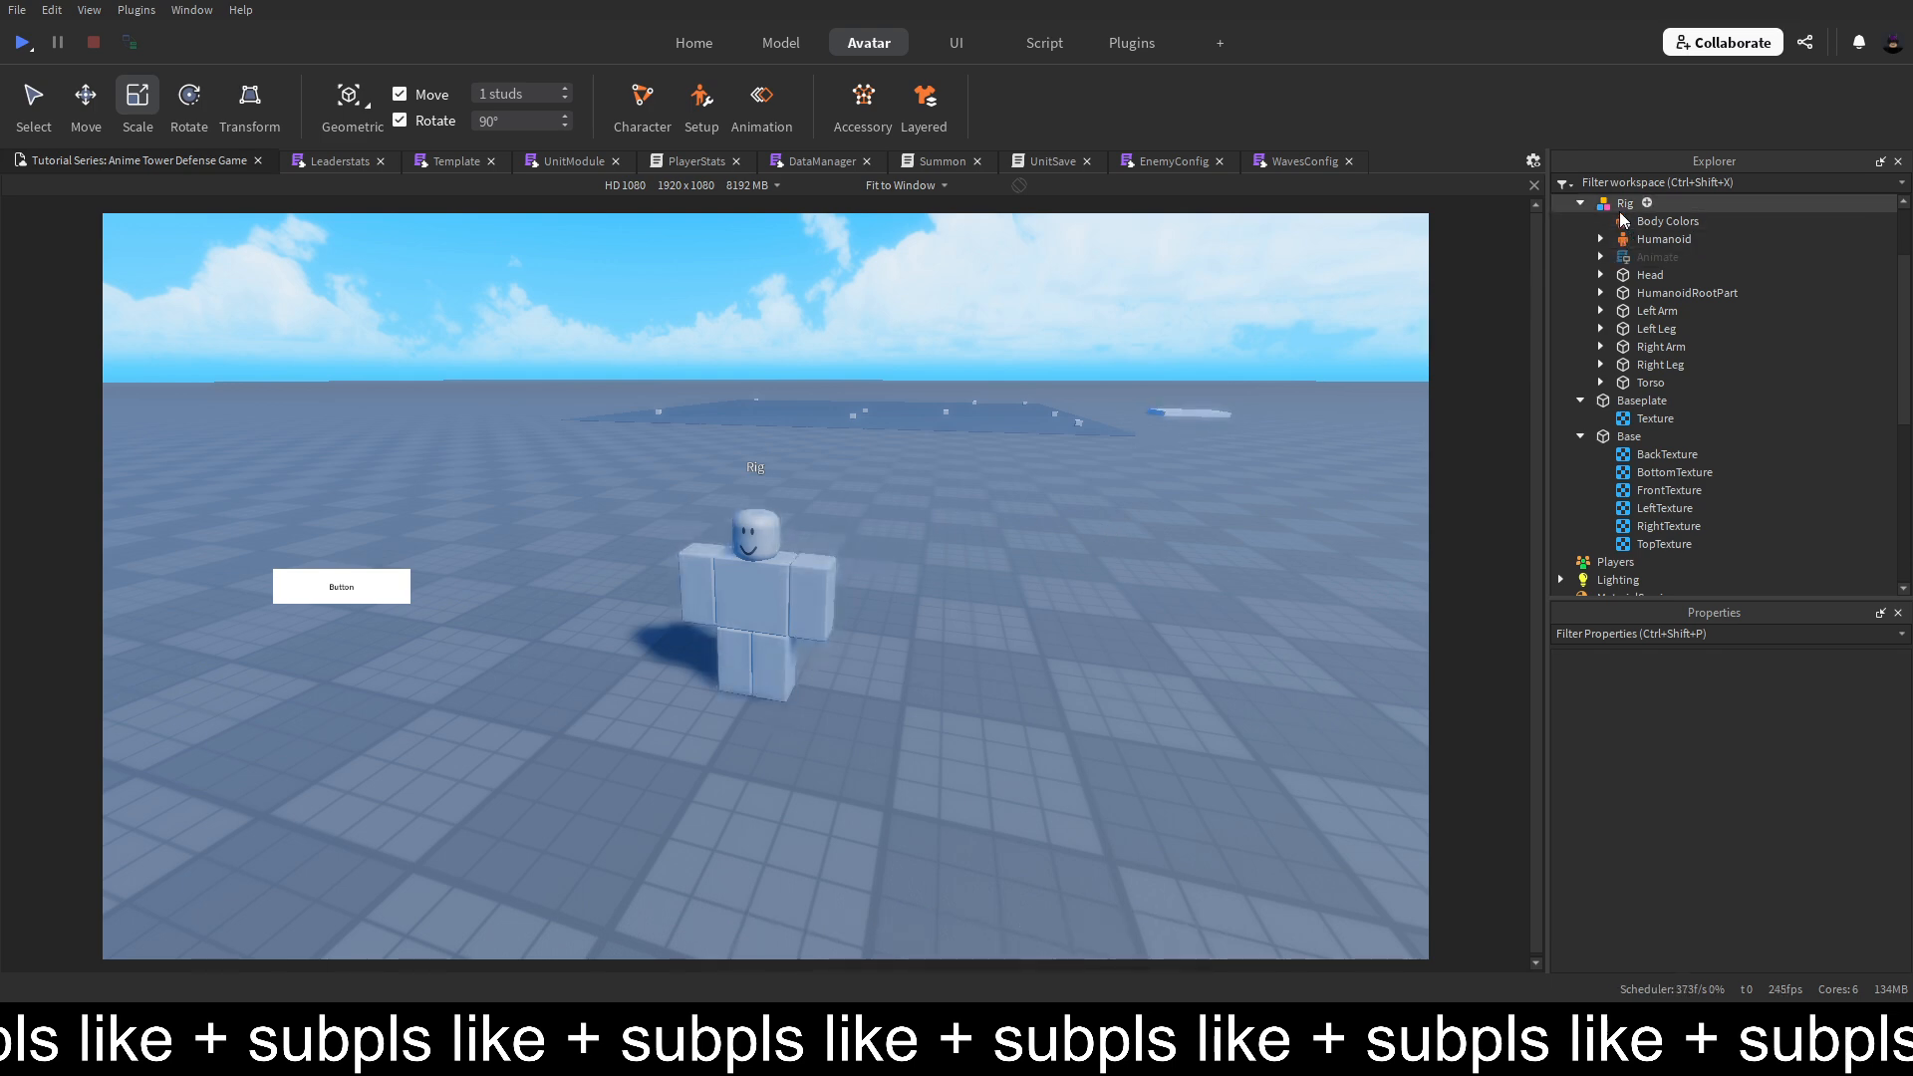
{"action": "key", "text": "F2"}
{"action": "type", "text": "Basi"}
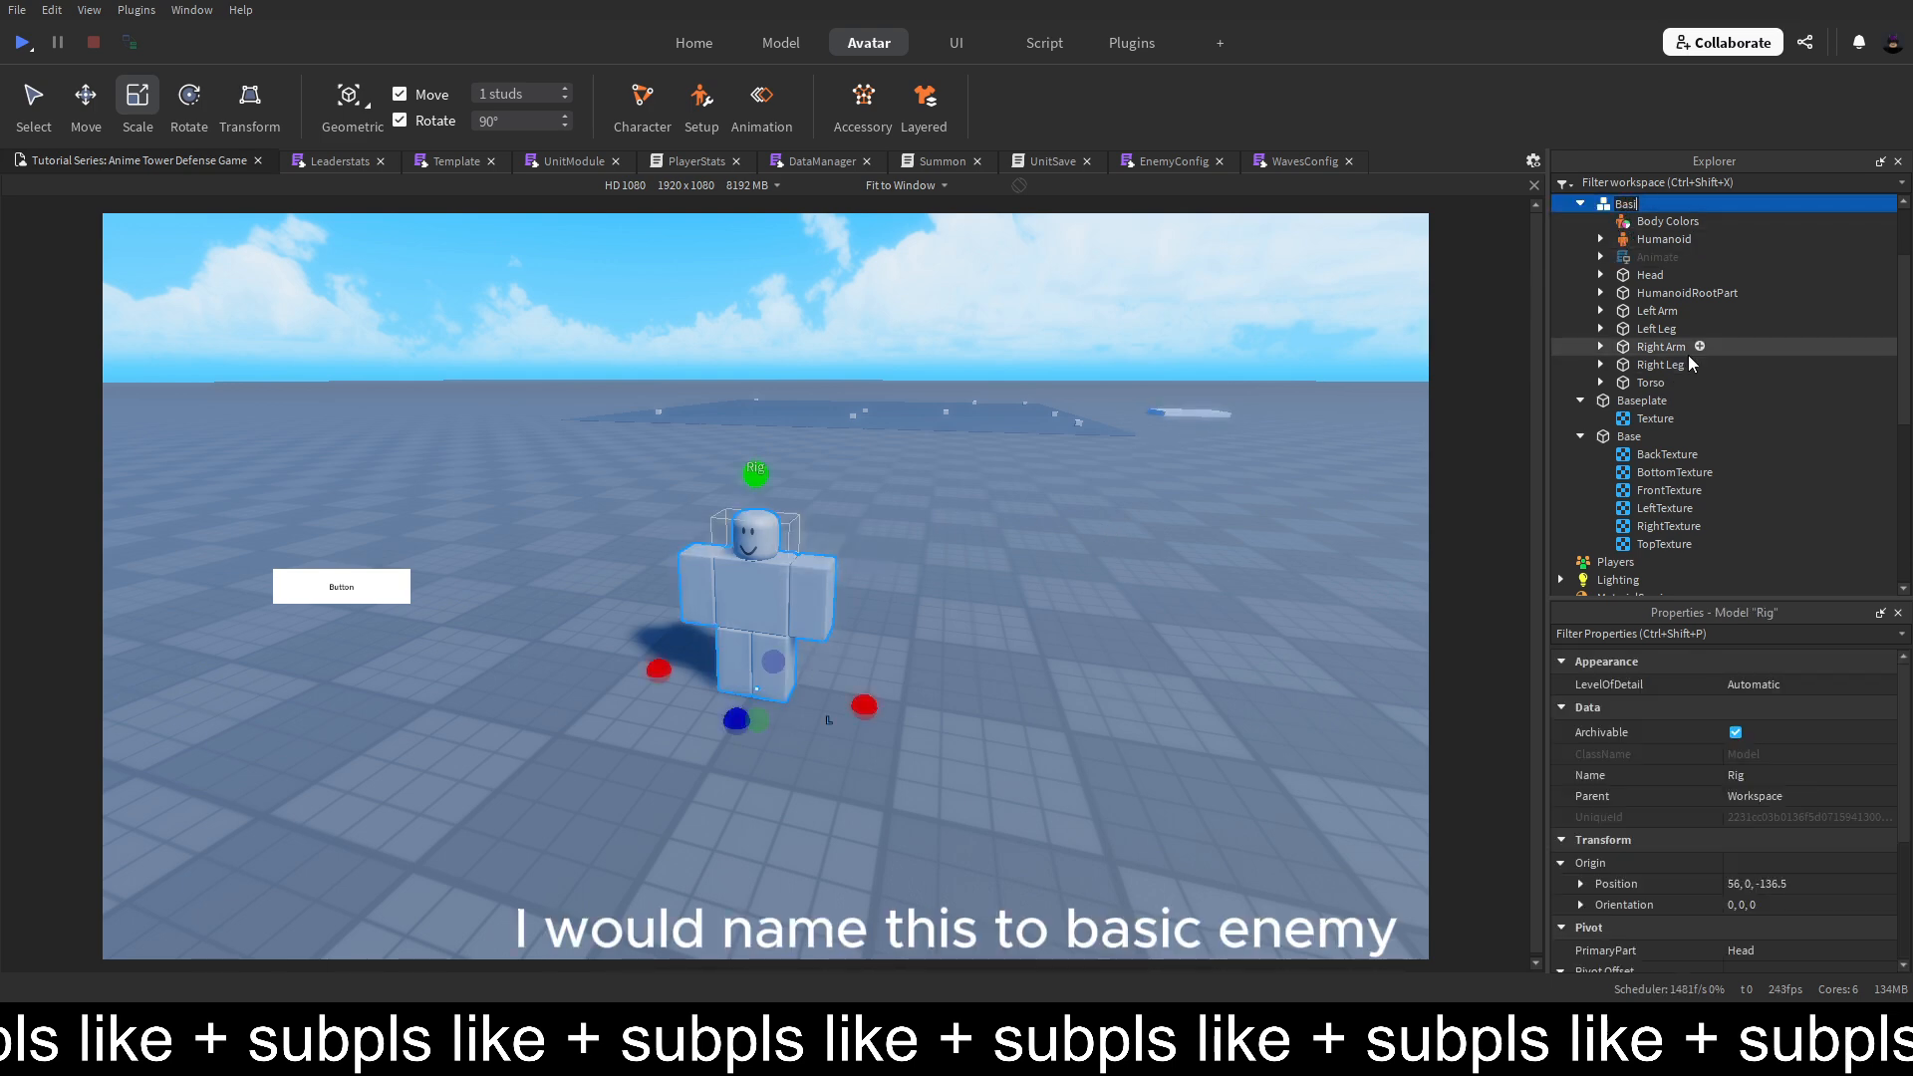
{"action": "type", "text": "cEnemy"}
{"action": "key", "text": "Return"}
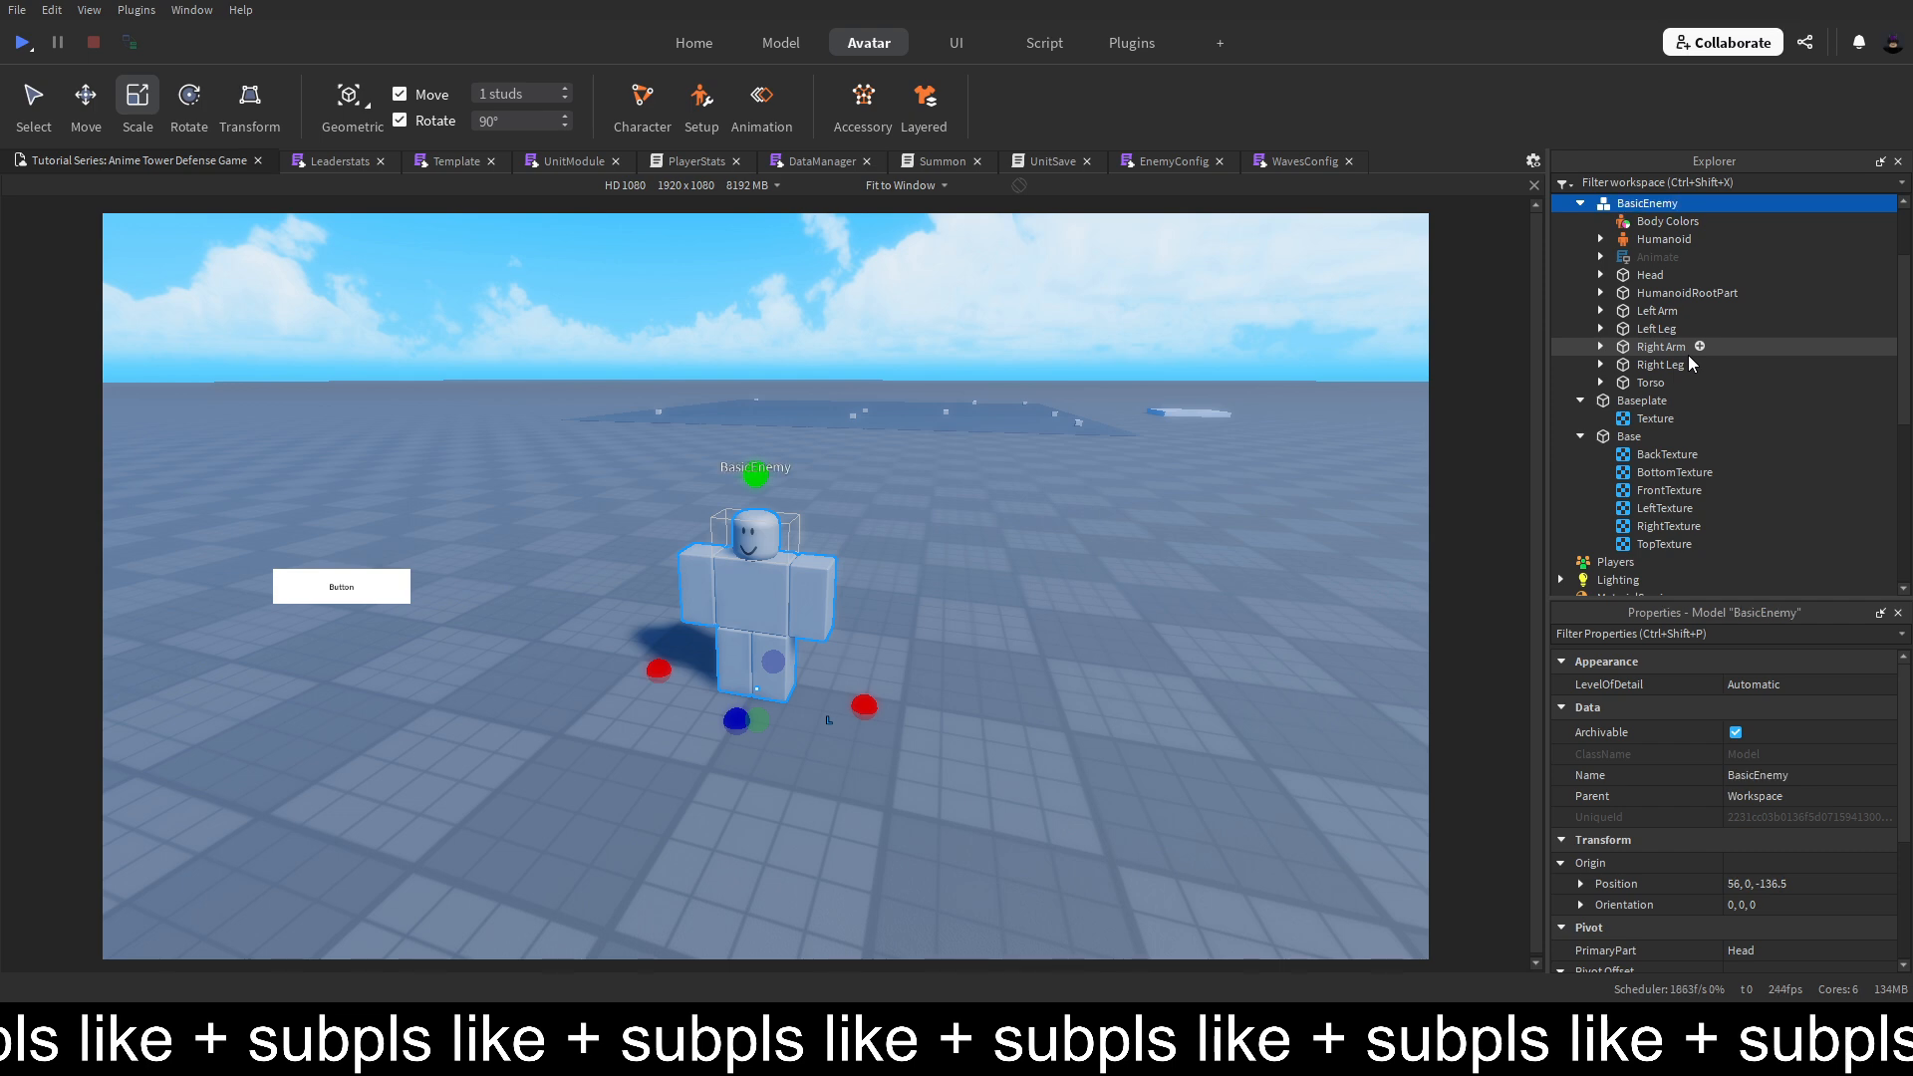
Duplicate the BasicEnemy model and rename the copy FastEnemy
{"action": "key", "text": "ctrl+d"}
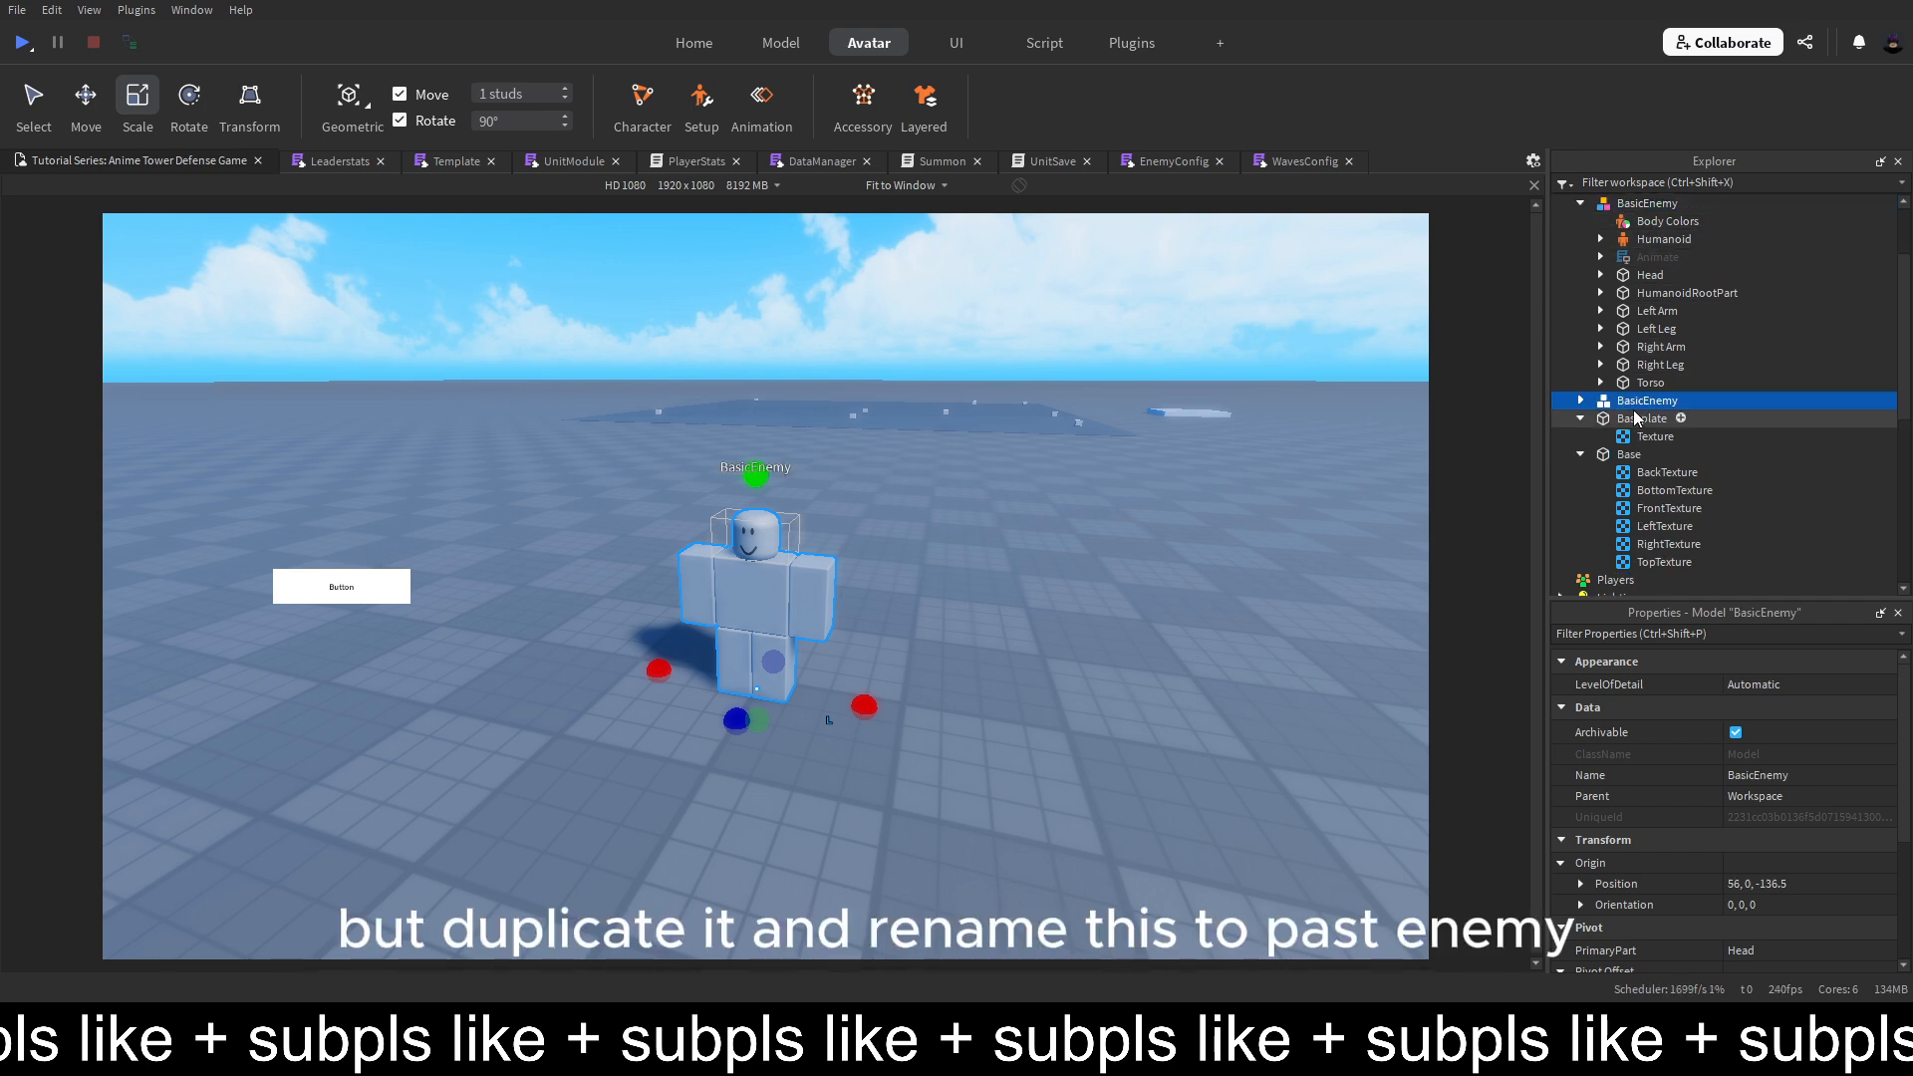
{"action": "key", "text": "F2"}
{"action": "type", "text": "Fast"}
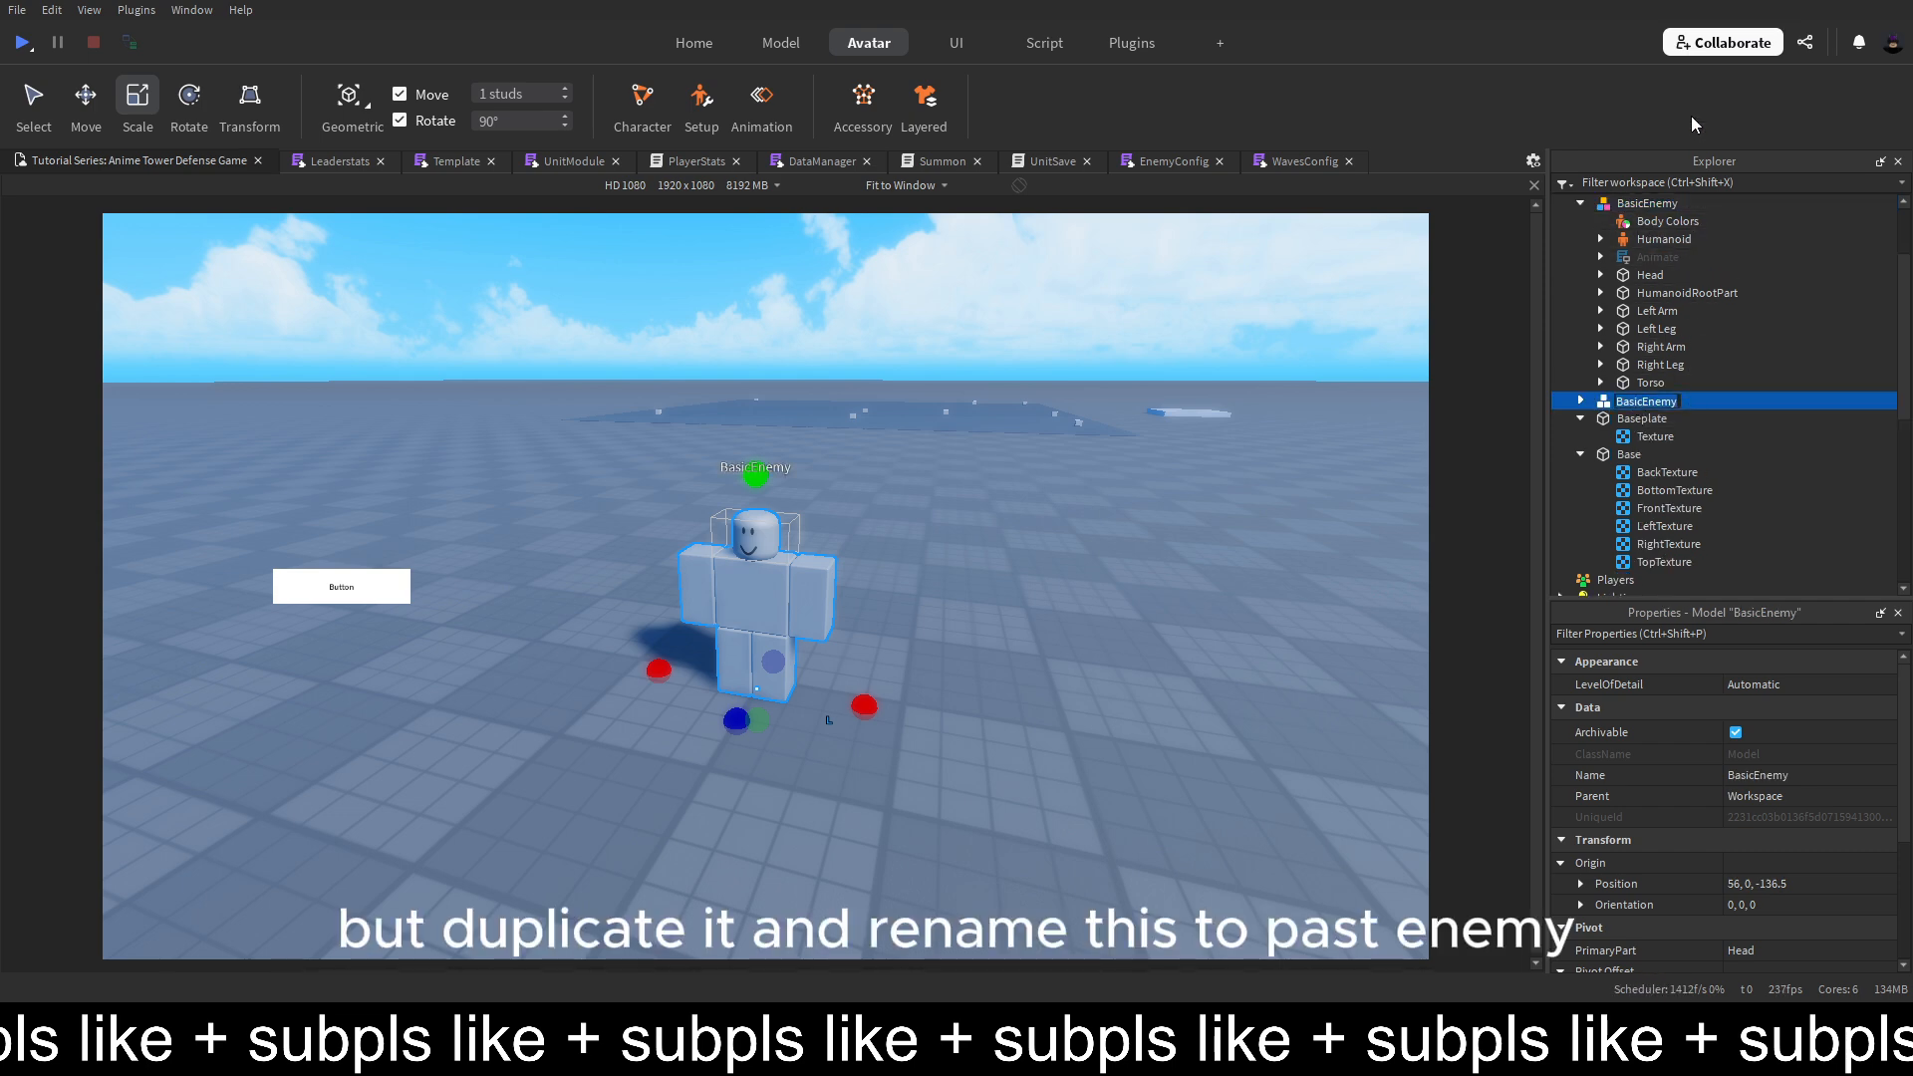
{"action": "type", "text": "Enemy"}
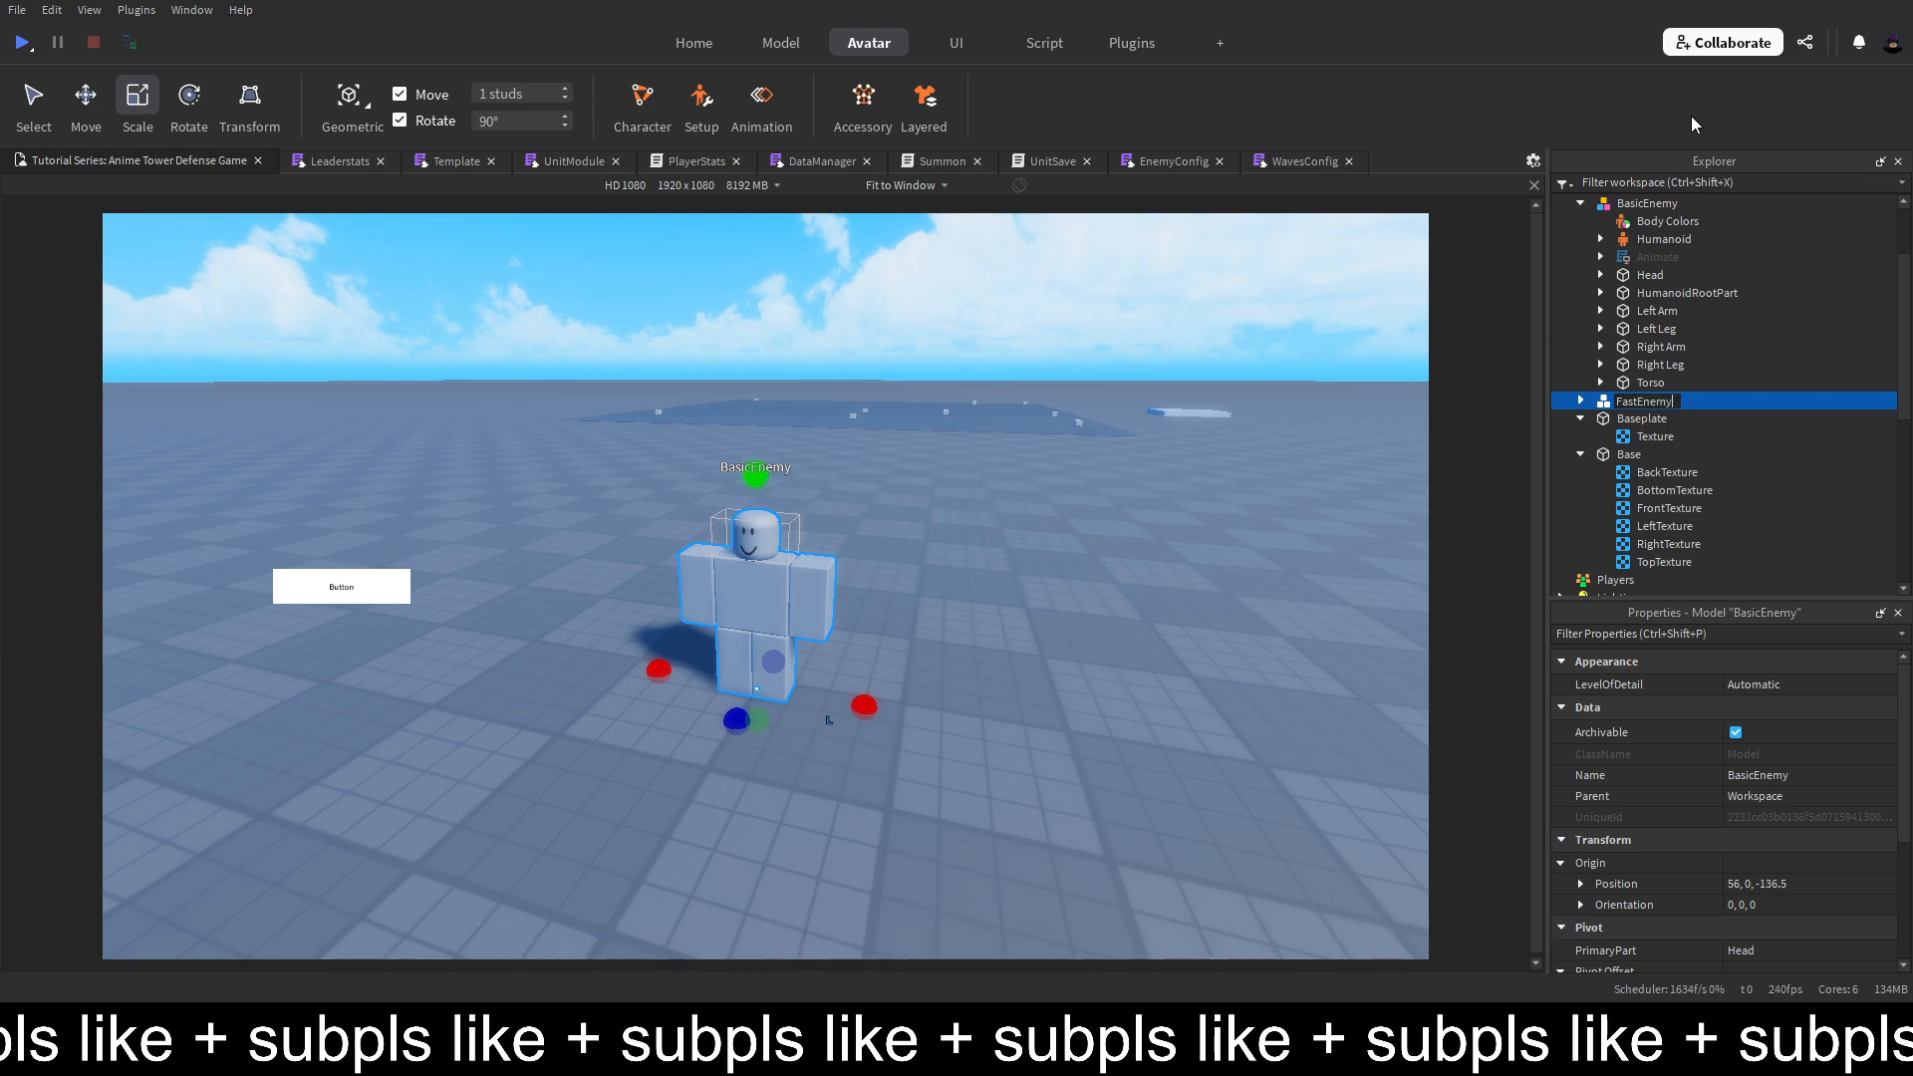
{"action": "key", "text": "Return"}
Place FastEnemy beside BasicEnemy, duplicate it to a spot at 46, 0, -136.5 and rename that copy BossEnemy
{"action": "left_click_drag", "start_coordinate": [785, 560], "coordinate": [1074, 726]}
{"action": "key", "text": "ctrl+d"}
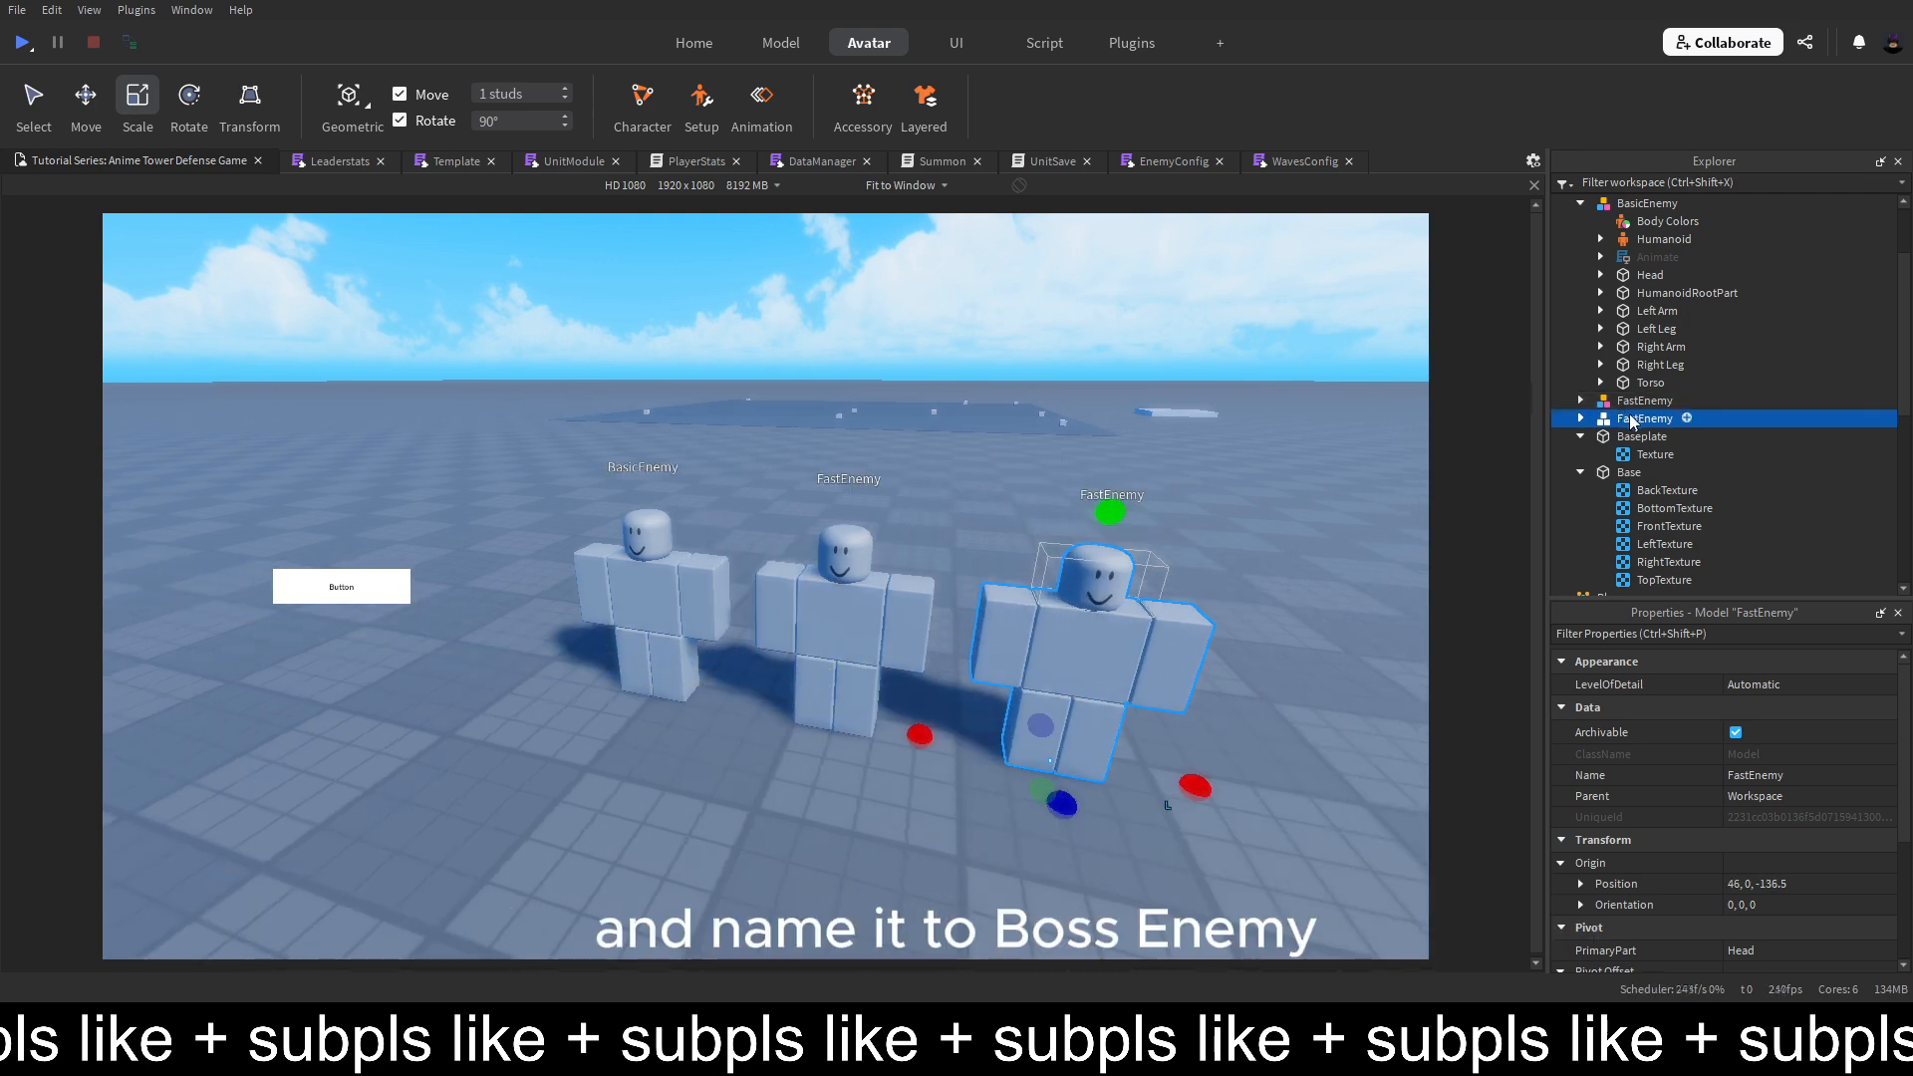
{"action": "key", "text": "F2"}
{"action": "type", "text": "Boss"}
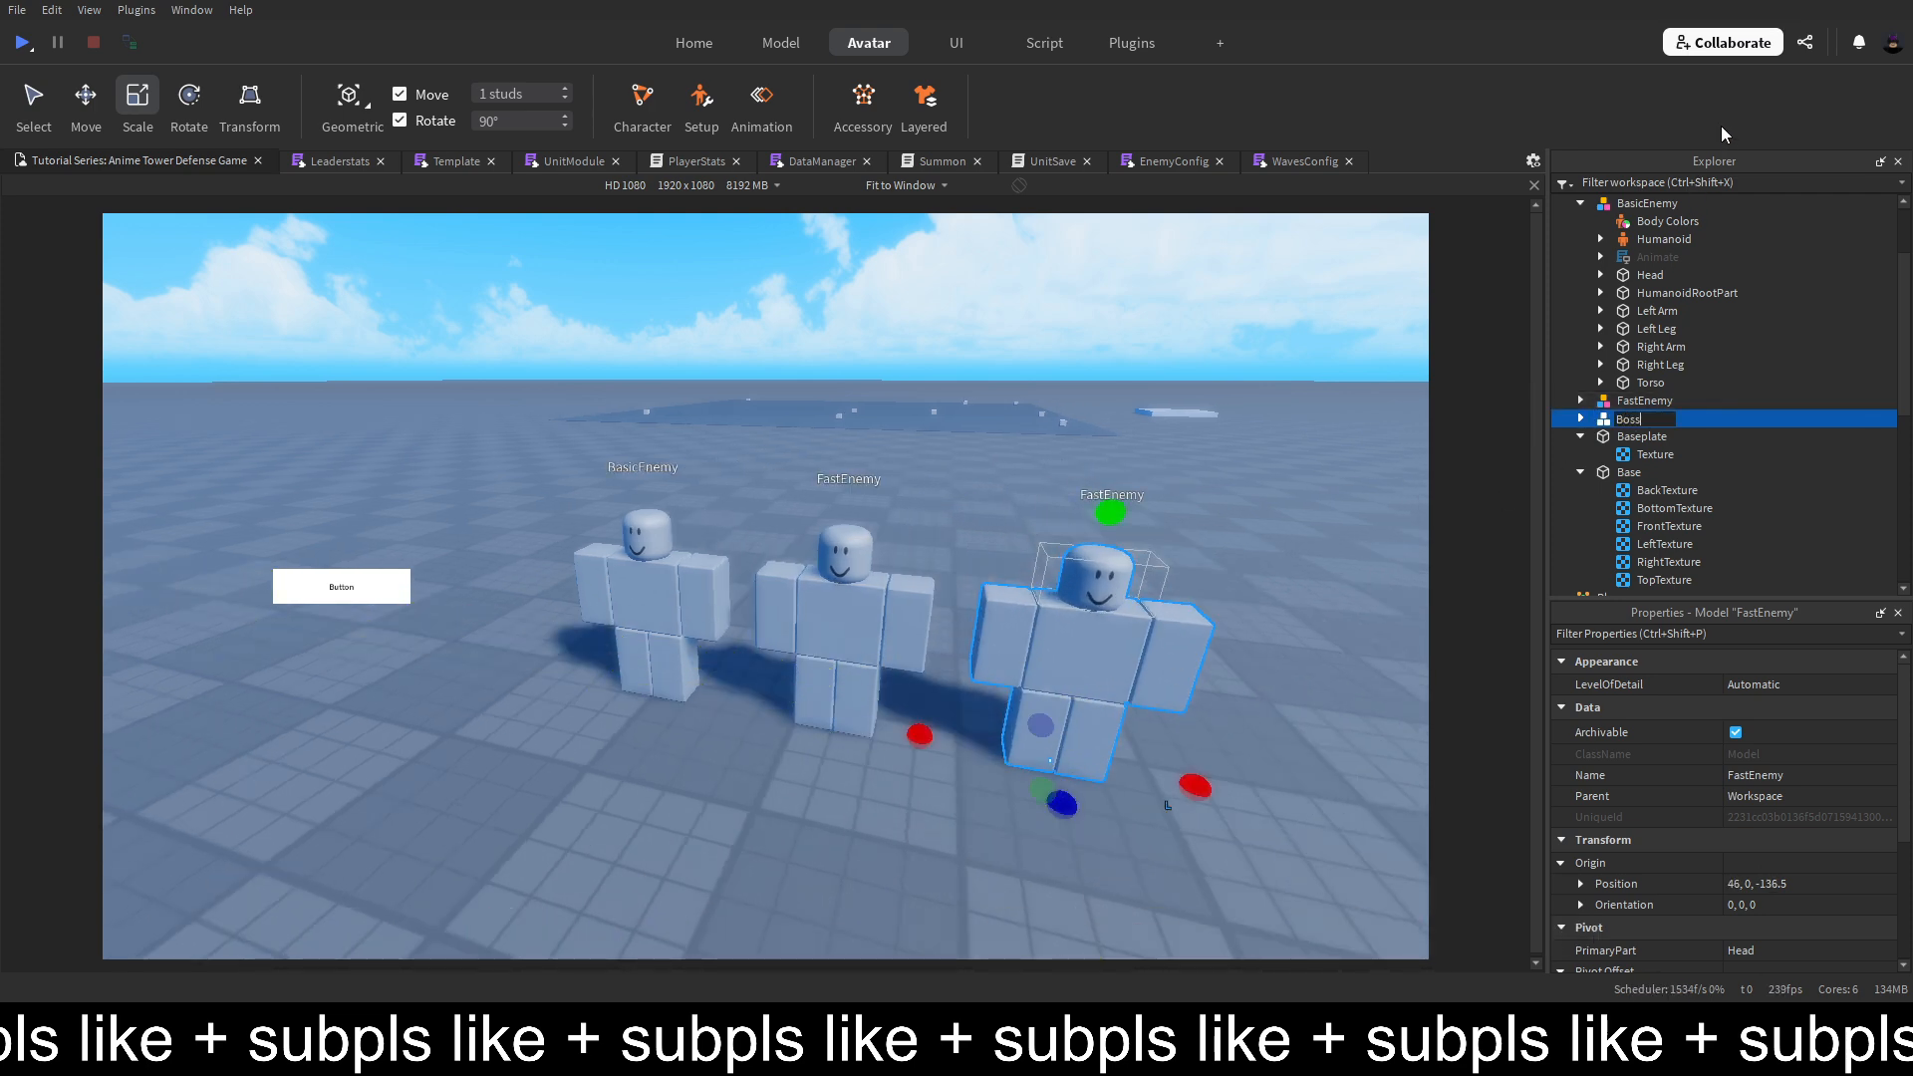
{"action": "type", "text": "Enemy"}
{"action": "key", "text": "Return"}
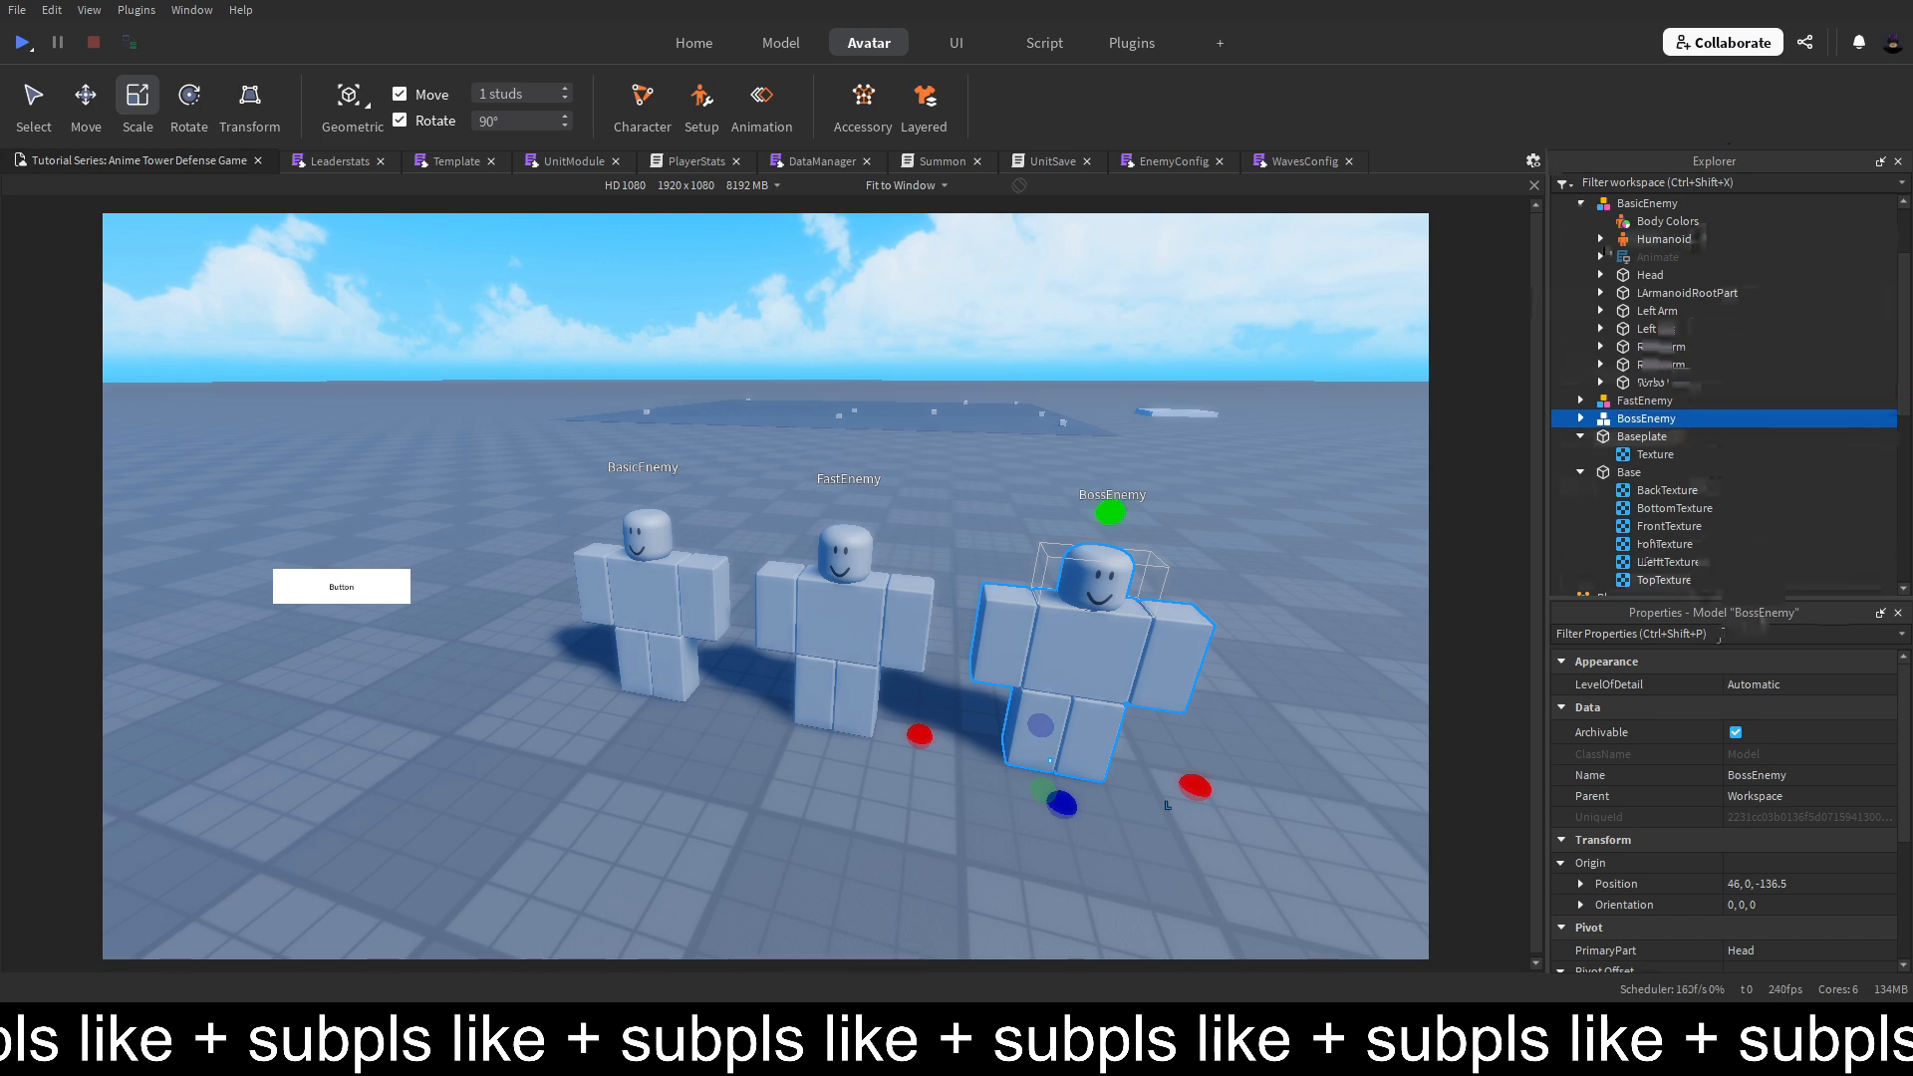
Try setting HeadColor to Really red in BossEnemy's Body Colors
{"action": "left_click", "coordinate": [1580, 420]}
{"action": "left_click", "coordinate": [1648, 438]}
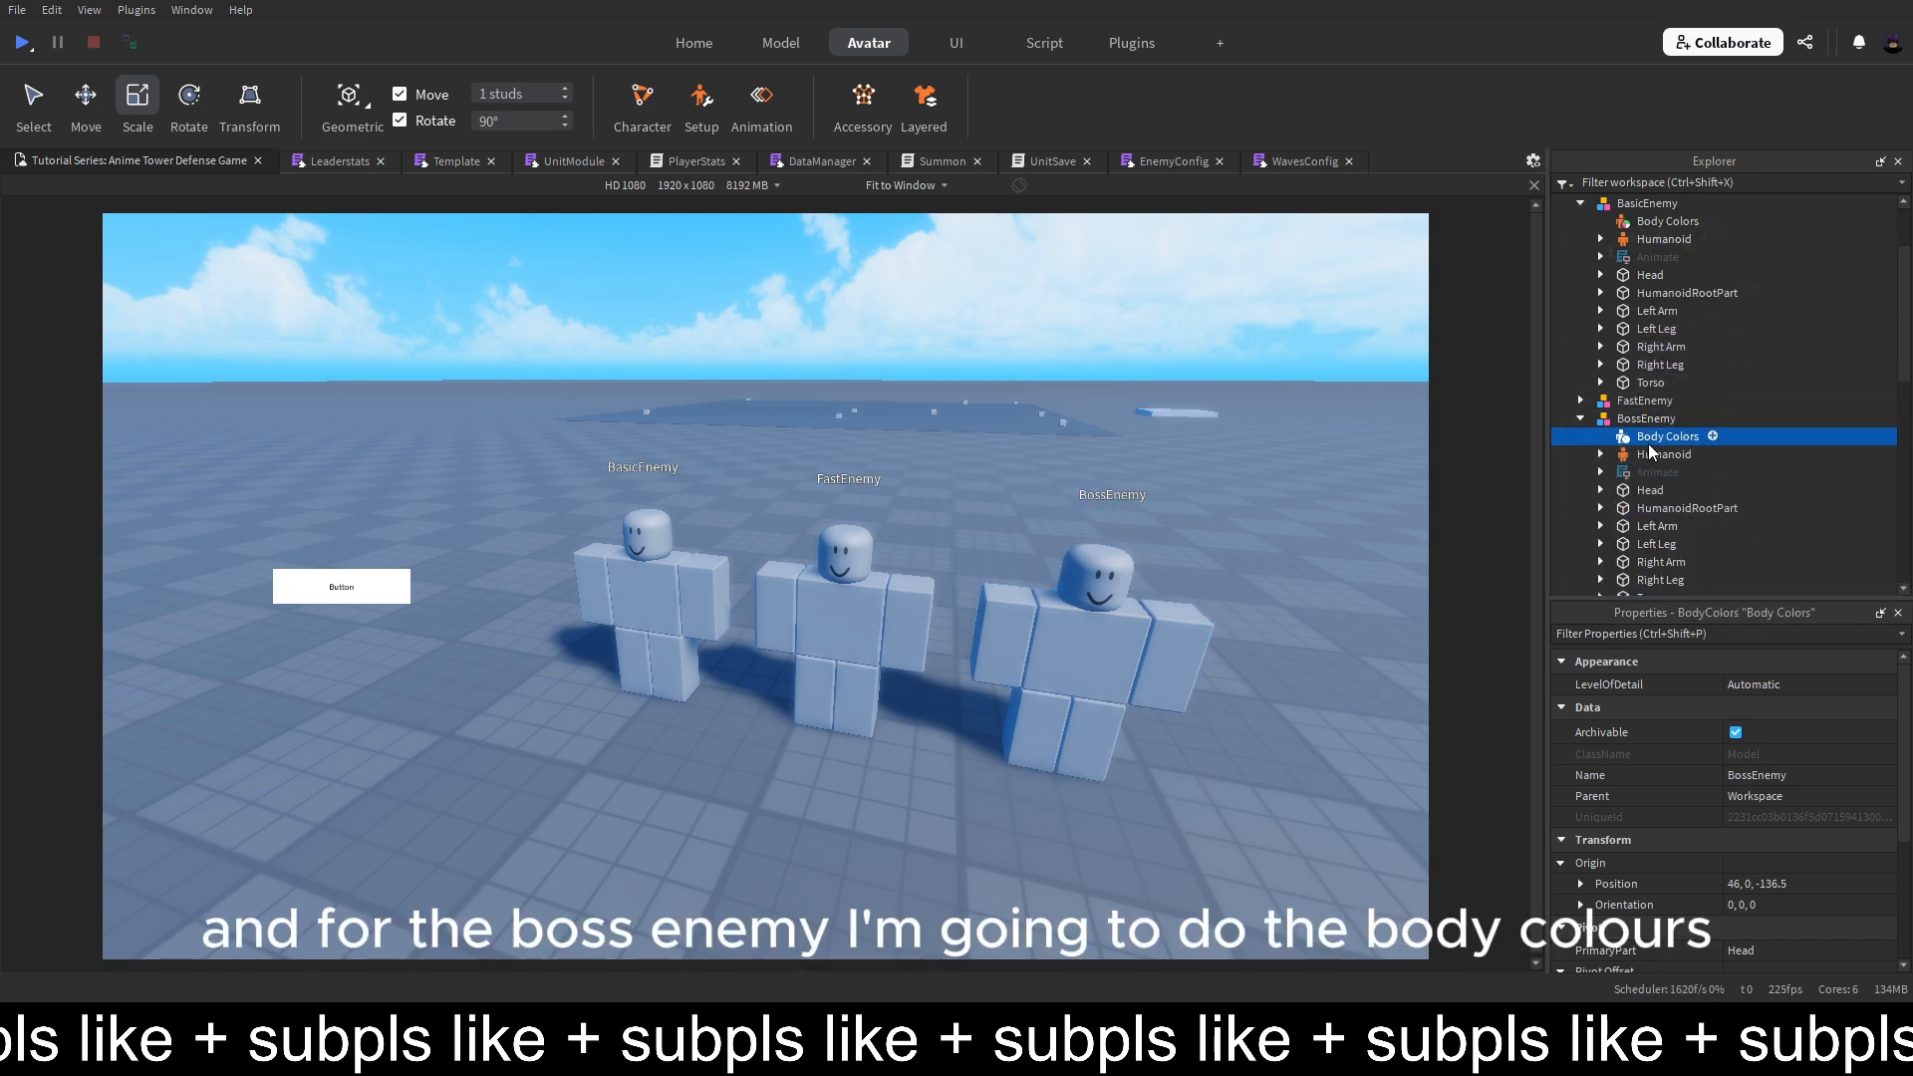
{"action": "scroll", "coordinate": [1854, 698], "scroll_direction": "down", "scroll_amount": 3}
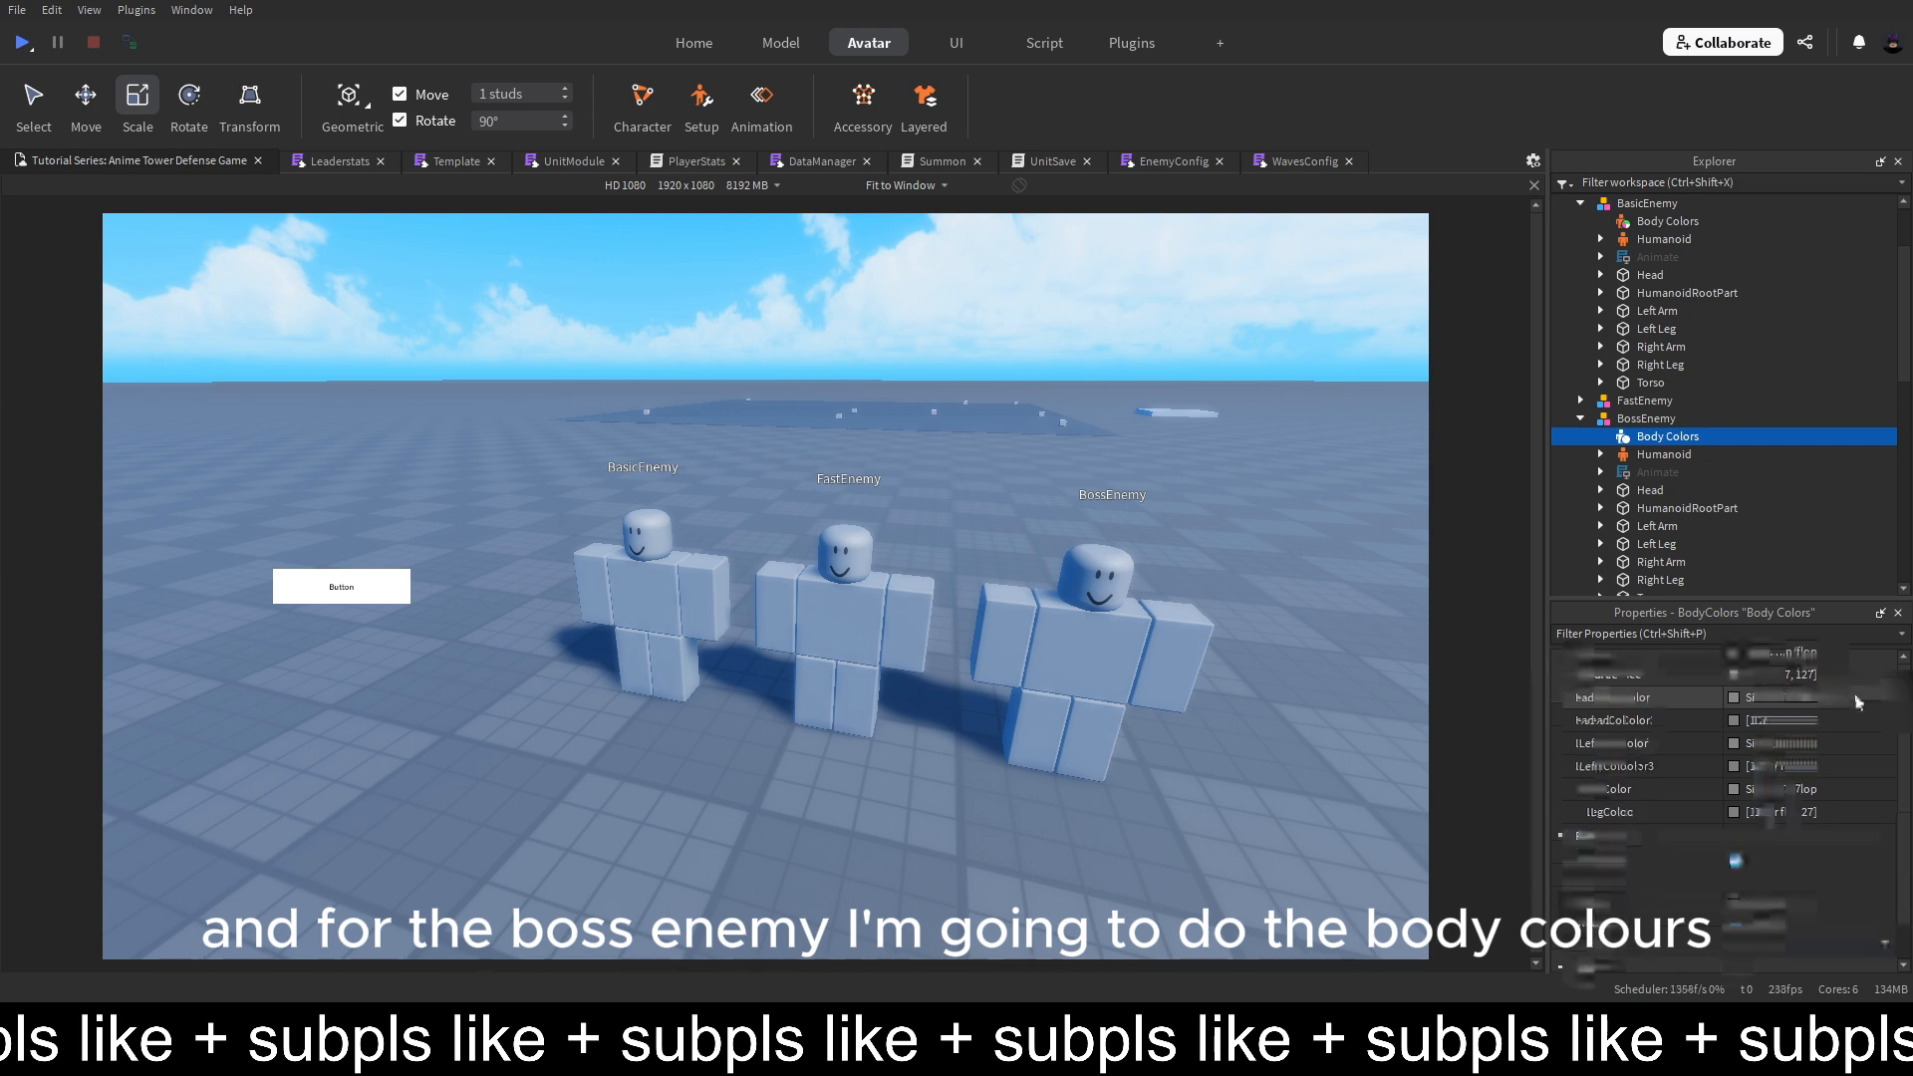
{"action": "scroll", "coordinate": [1856, 694], "scroll_direction": "down", "scroll_amount": 2}
{"action": "scroll", "coordinate": [1855, 693], "scroll_direction": "up", "scroll_amount": 5}
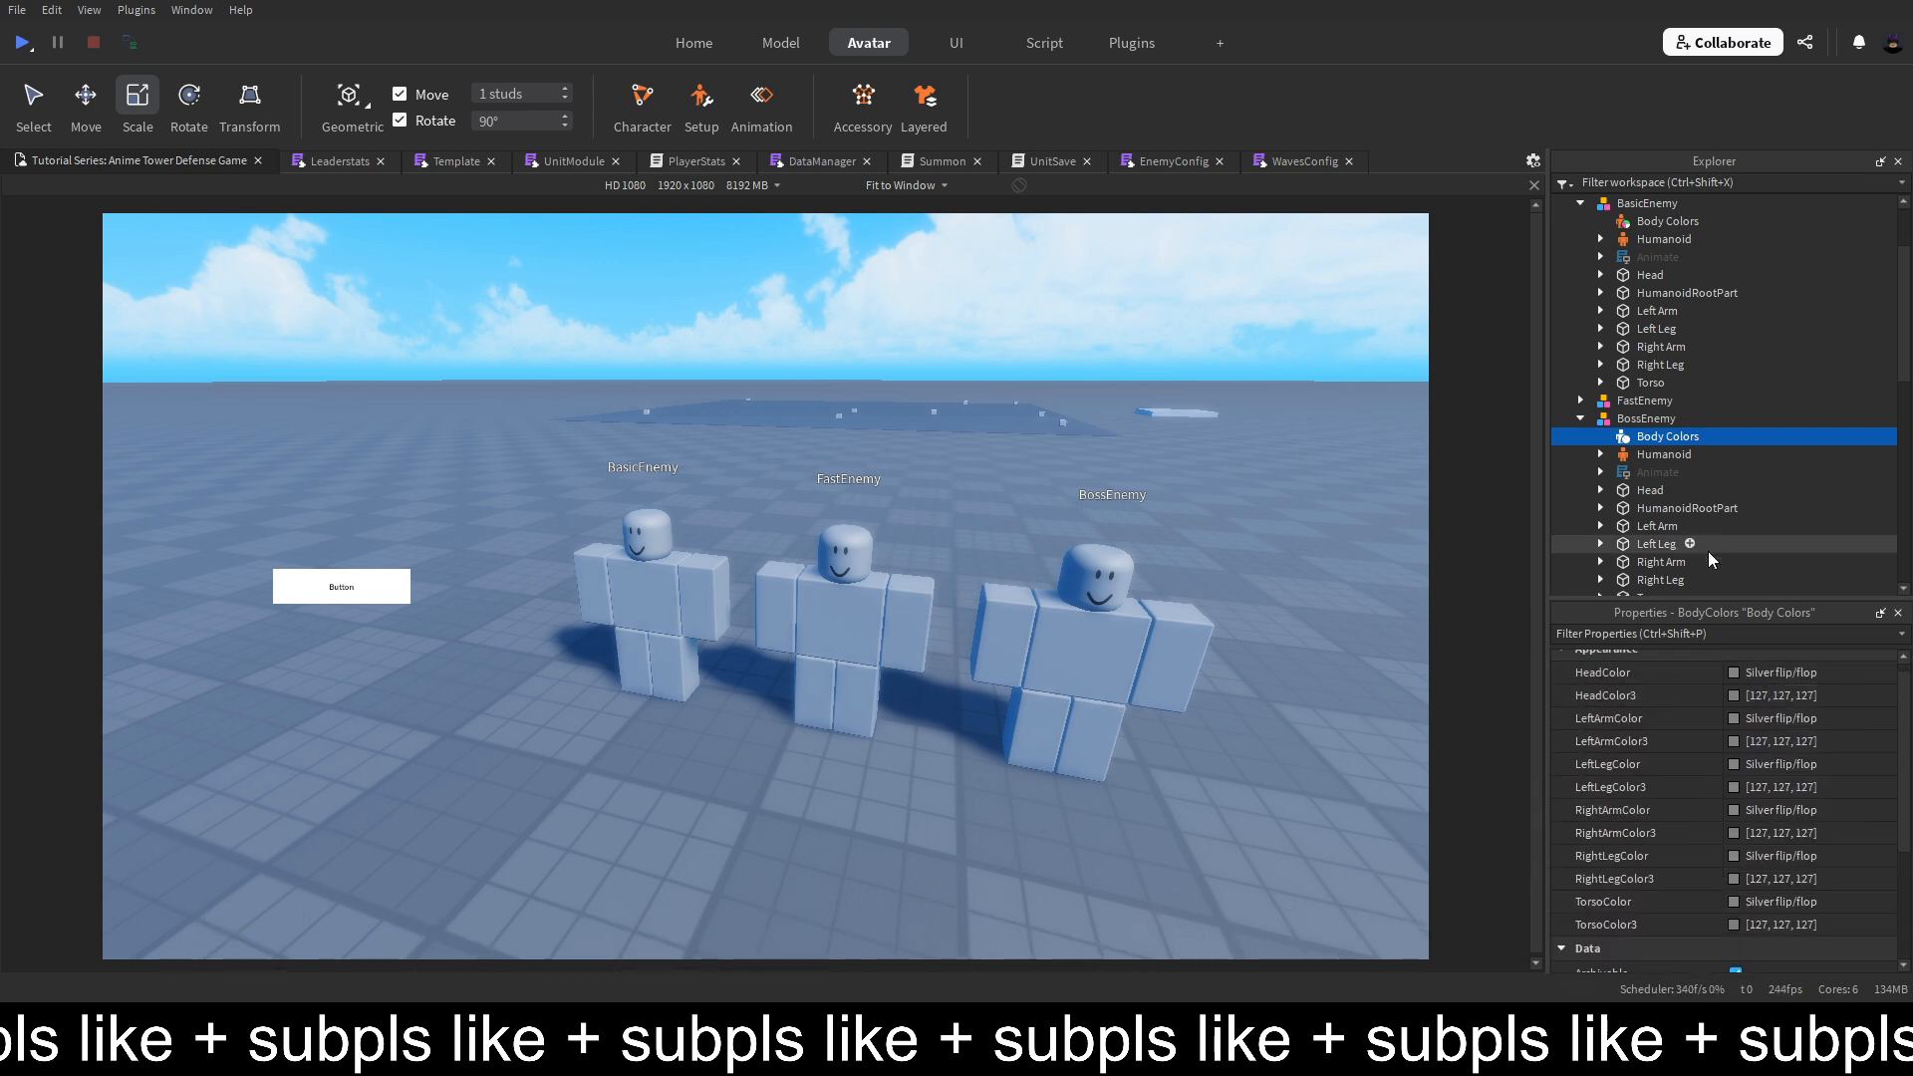
{"action": "left_click", "coordinate": [1798, 676]}
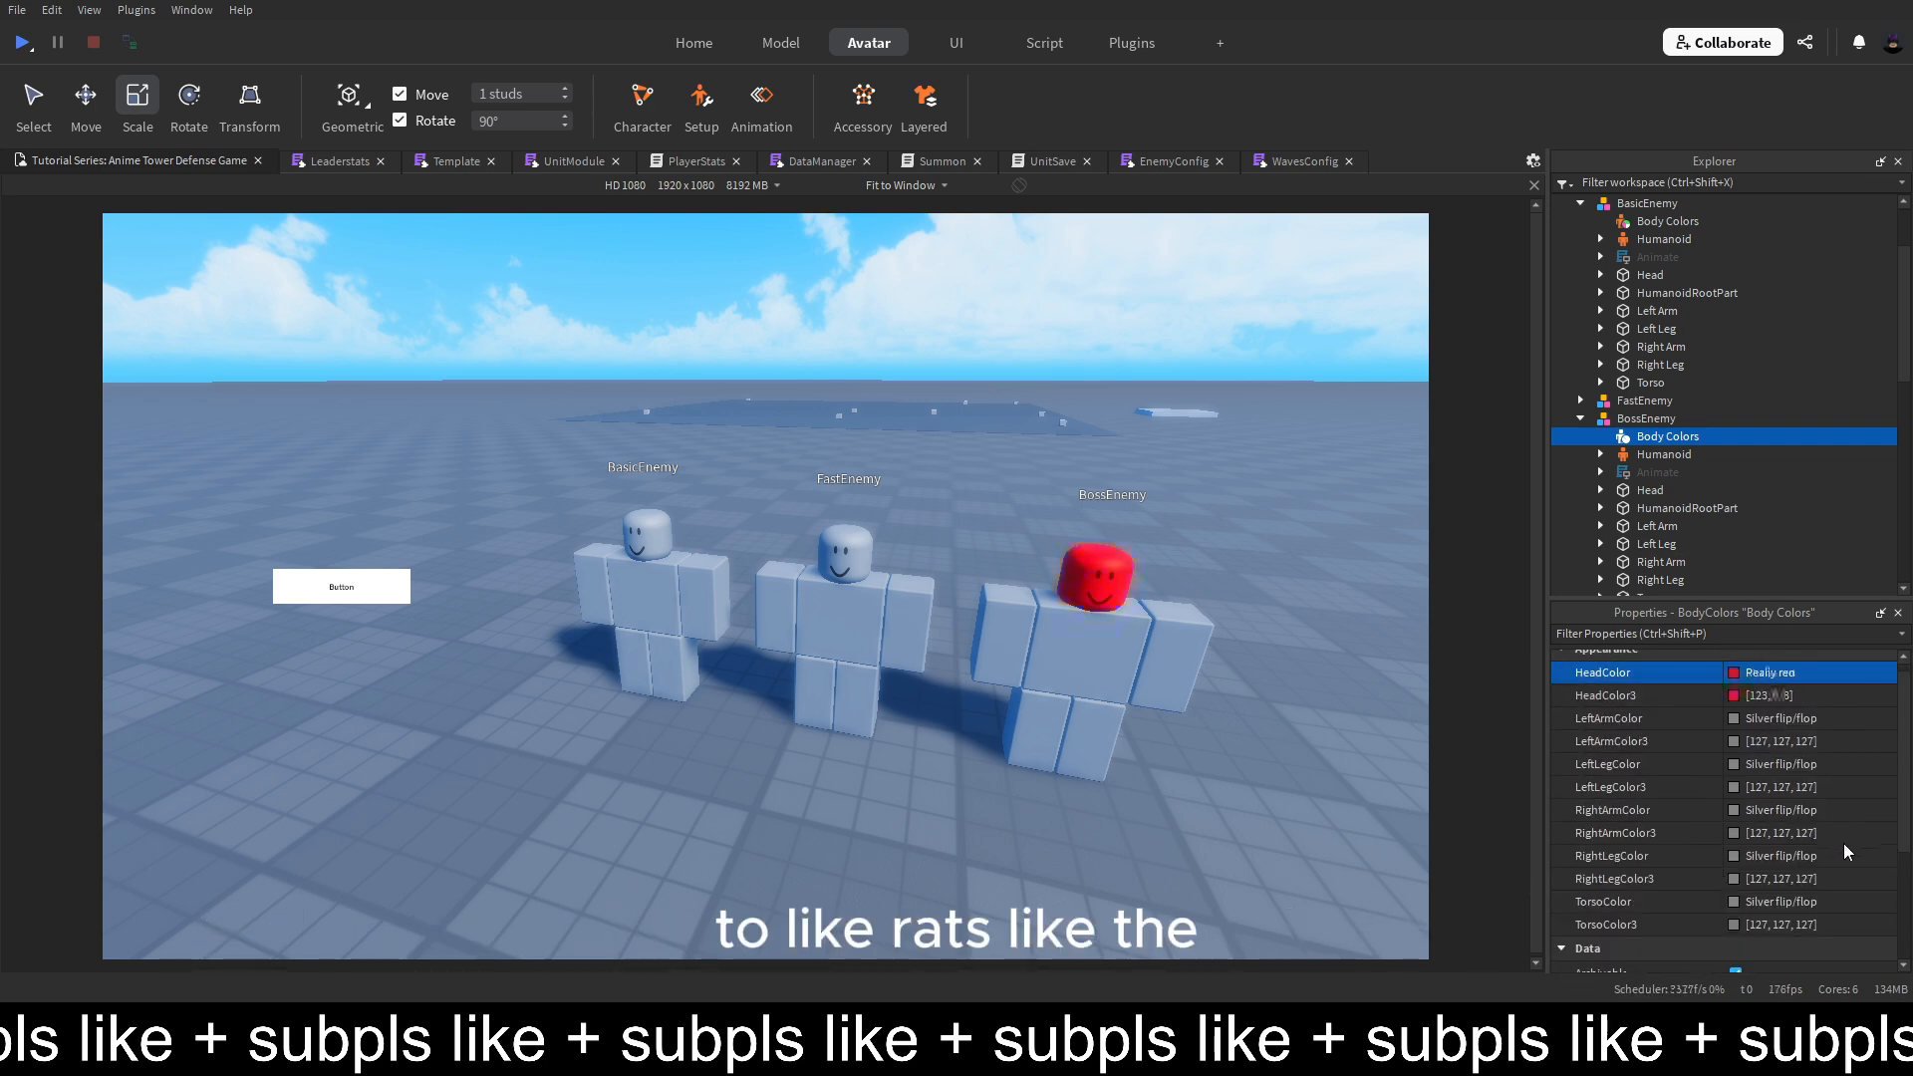
{"action": "left_click", "coordinate": [1336, 506]}
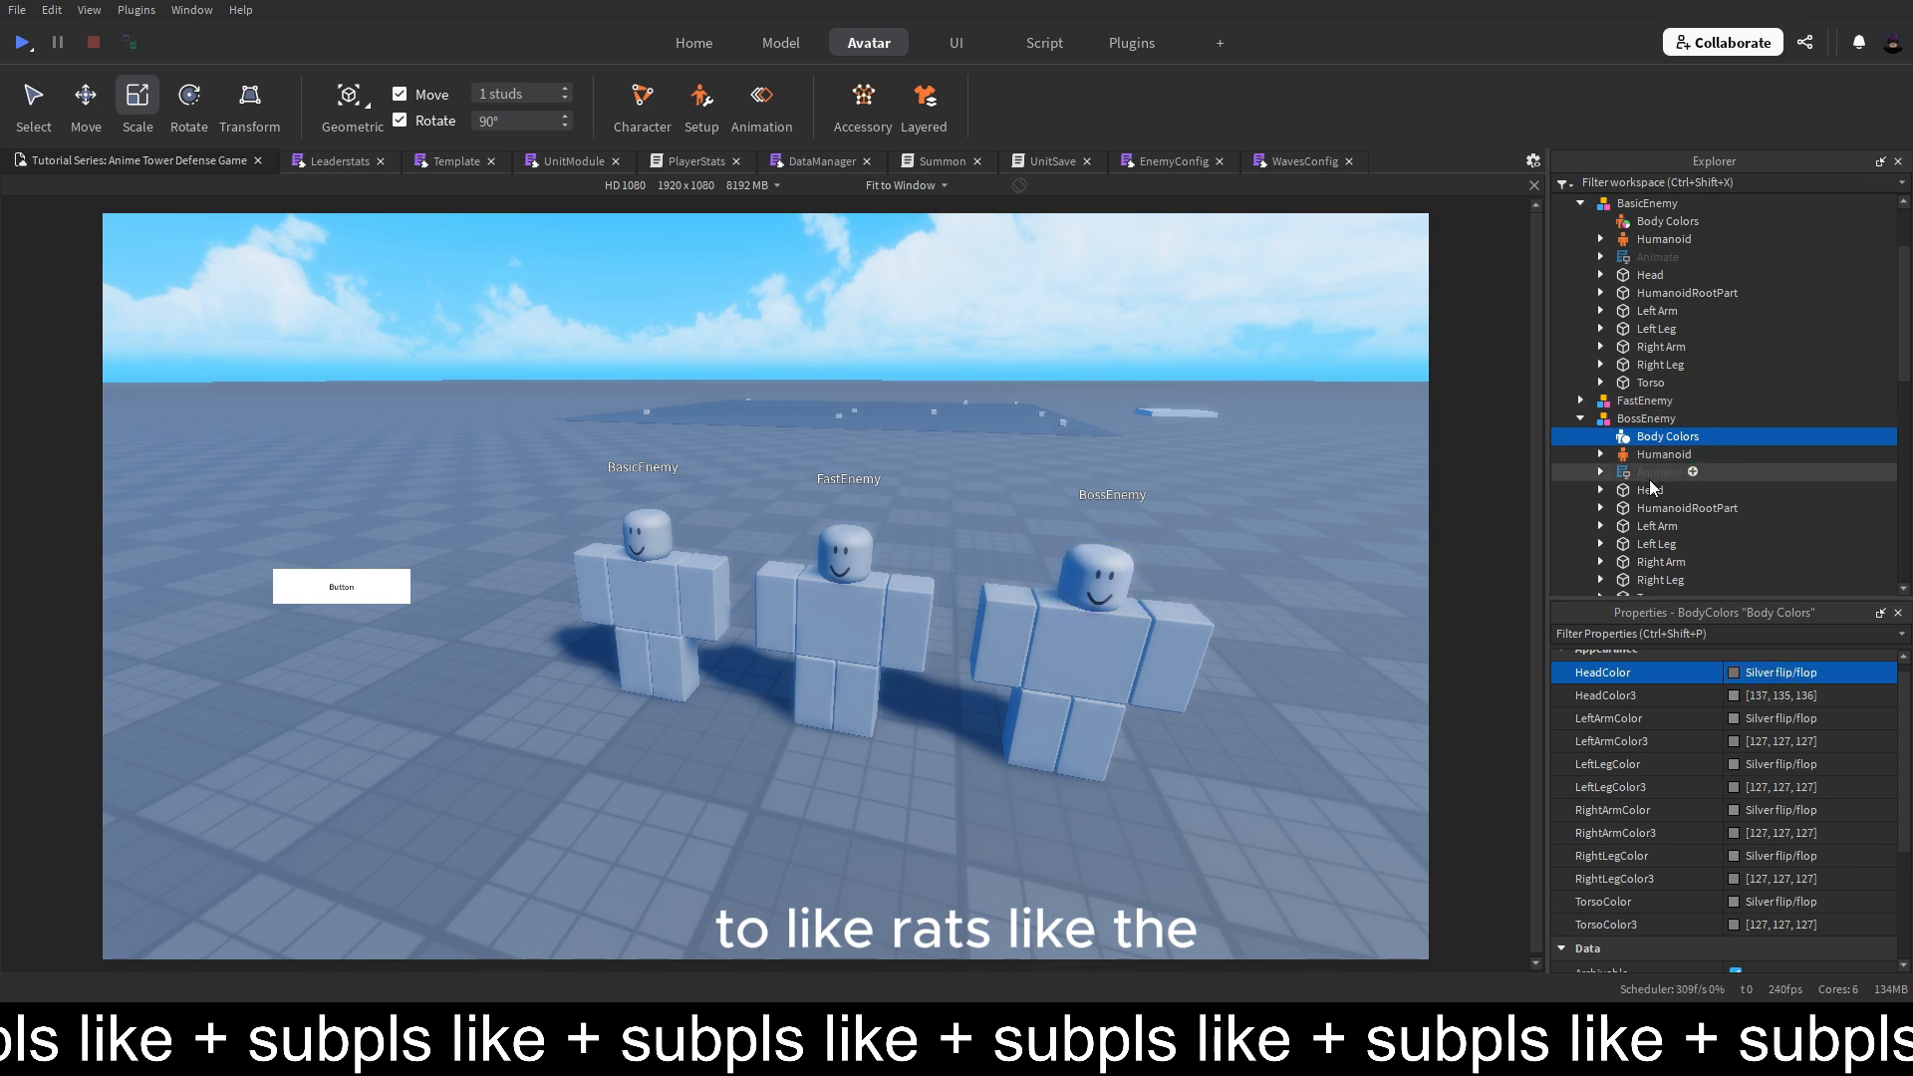
Add the red Highlight to BossEnemy and set its OutlineTransparency to 1
{"action": "scroll", "coordinate": [1643, 486], "scroll_direction": "down", "scroll_amount": 1}
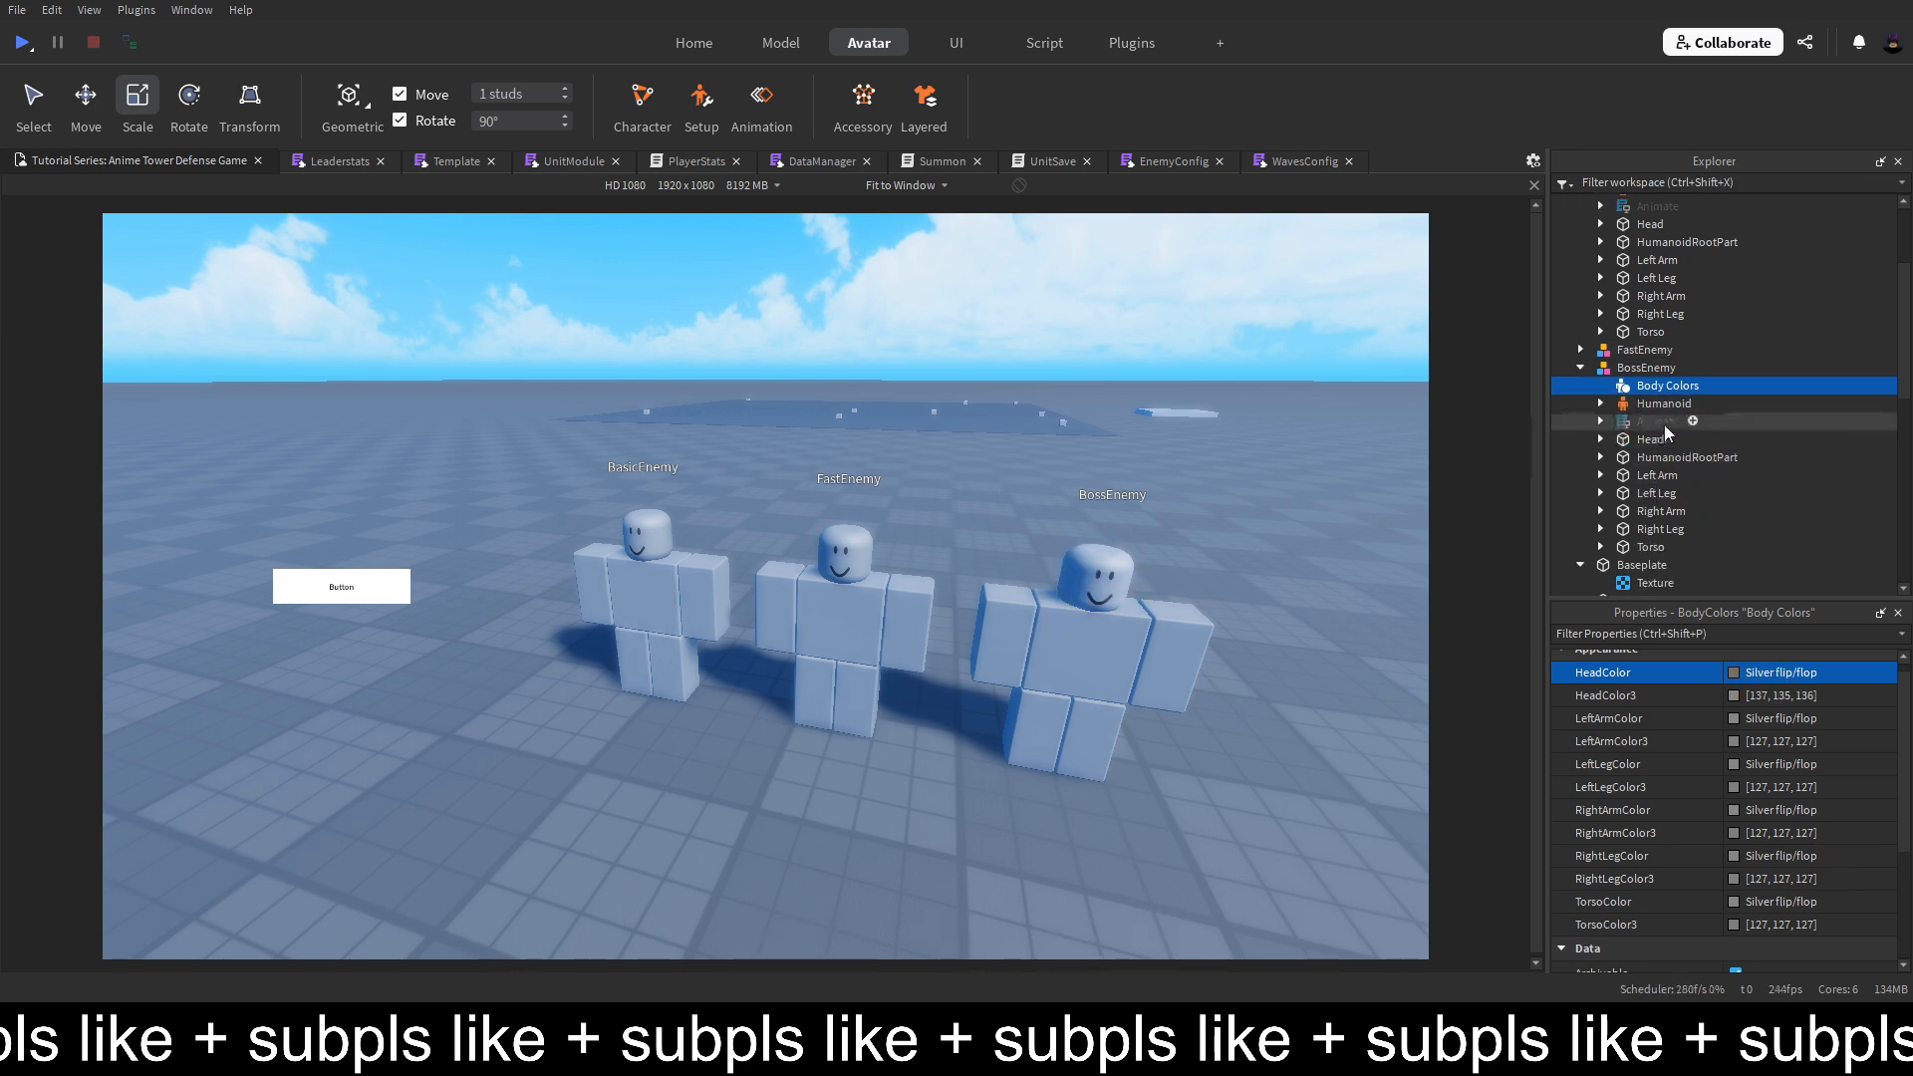
{"action": "left_click", "coordinate": [1689, 367]}
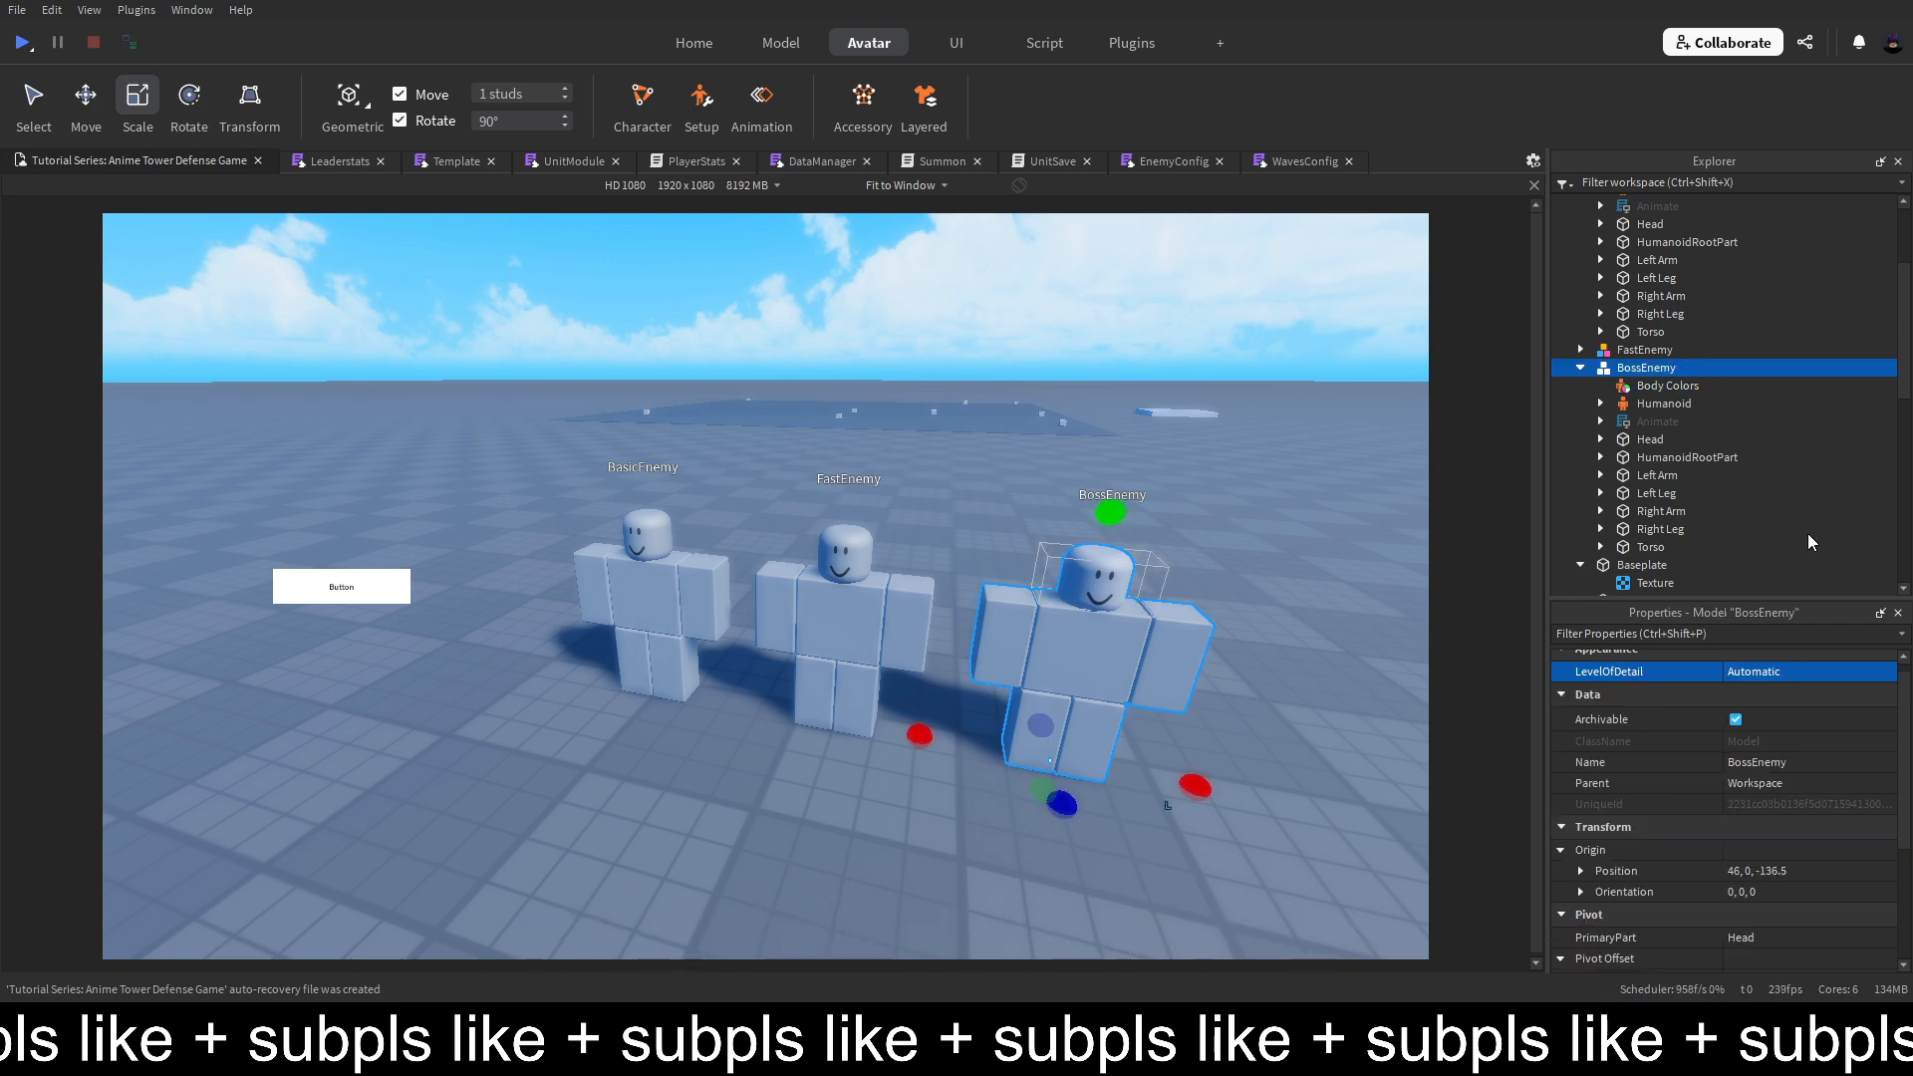
{"action": "key", "text": "ctrl+shift+v"}
{"action": "left_click", "coordinate": [1662, 406]}
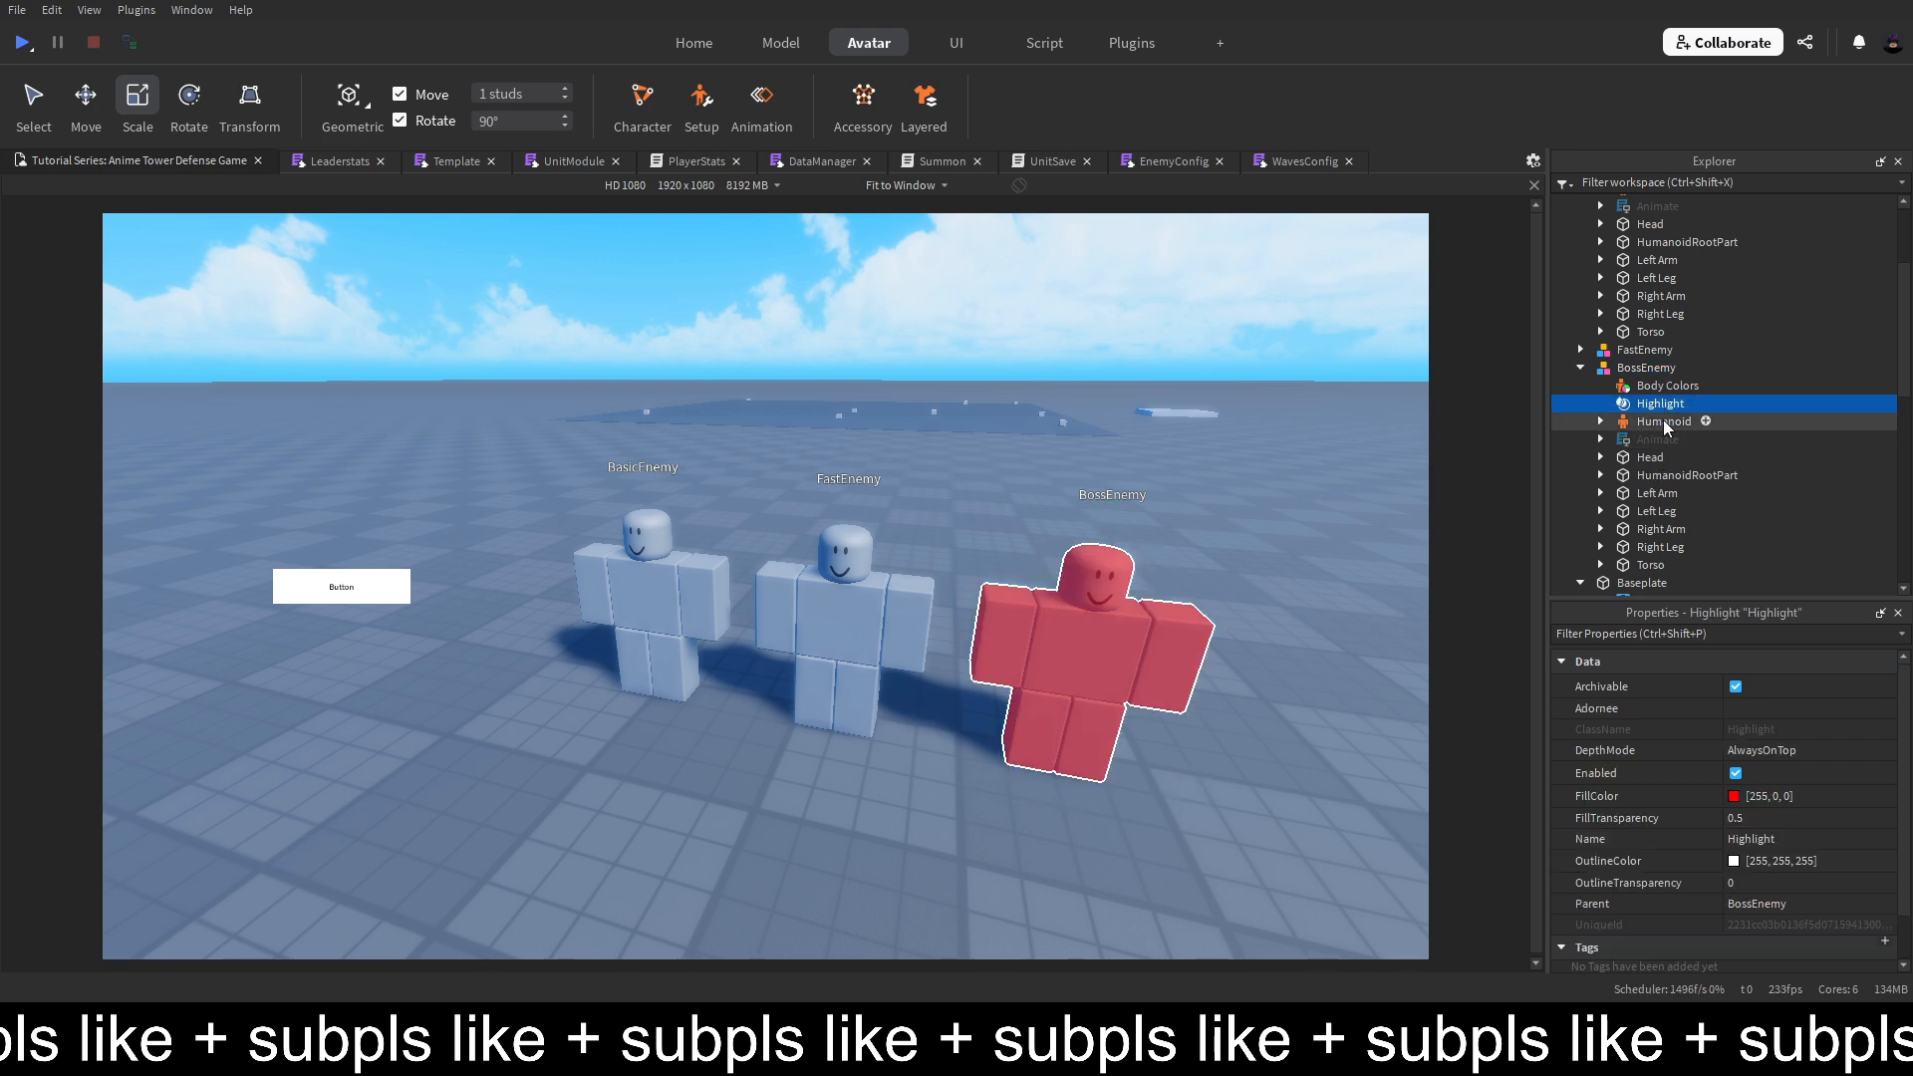
{"action": "left_click", "coordinate": [1755, 884]}
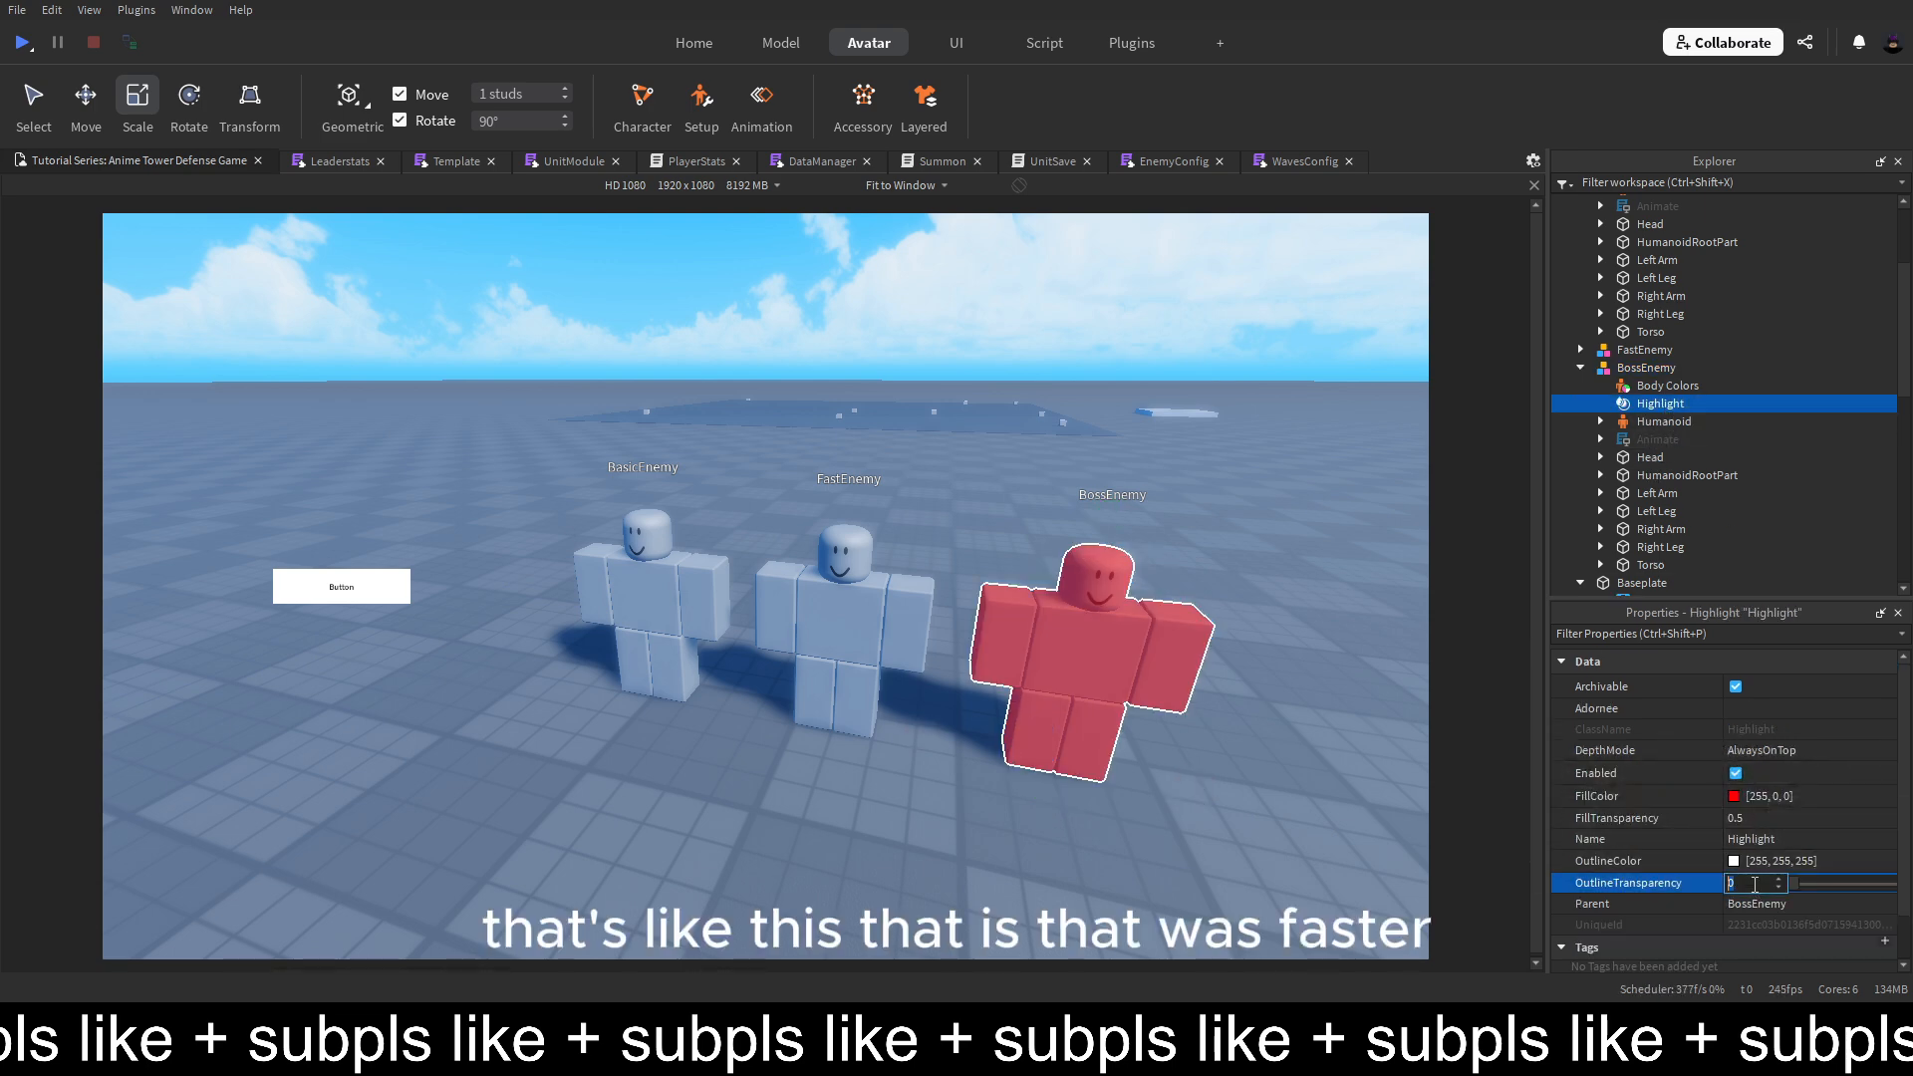
{"action": "type", "text": "1"}
{"action": "key", "text": "Return"}
{"action": "left_click", "coordinate": [1257, 417]}
{"action": "right_click_drag", "start_coordinate": [1256, 418], "coordinate": [1263, 402]}
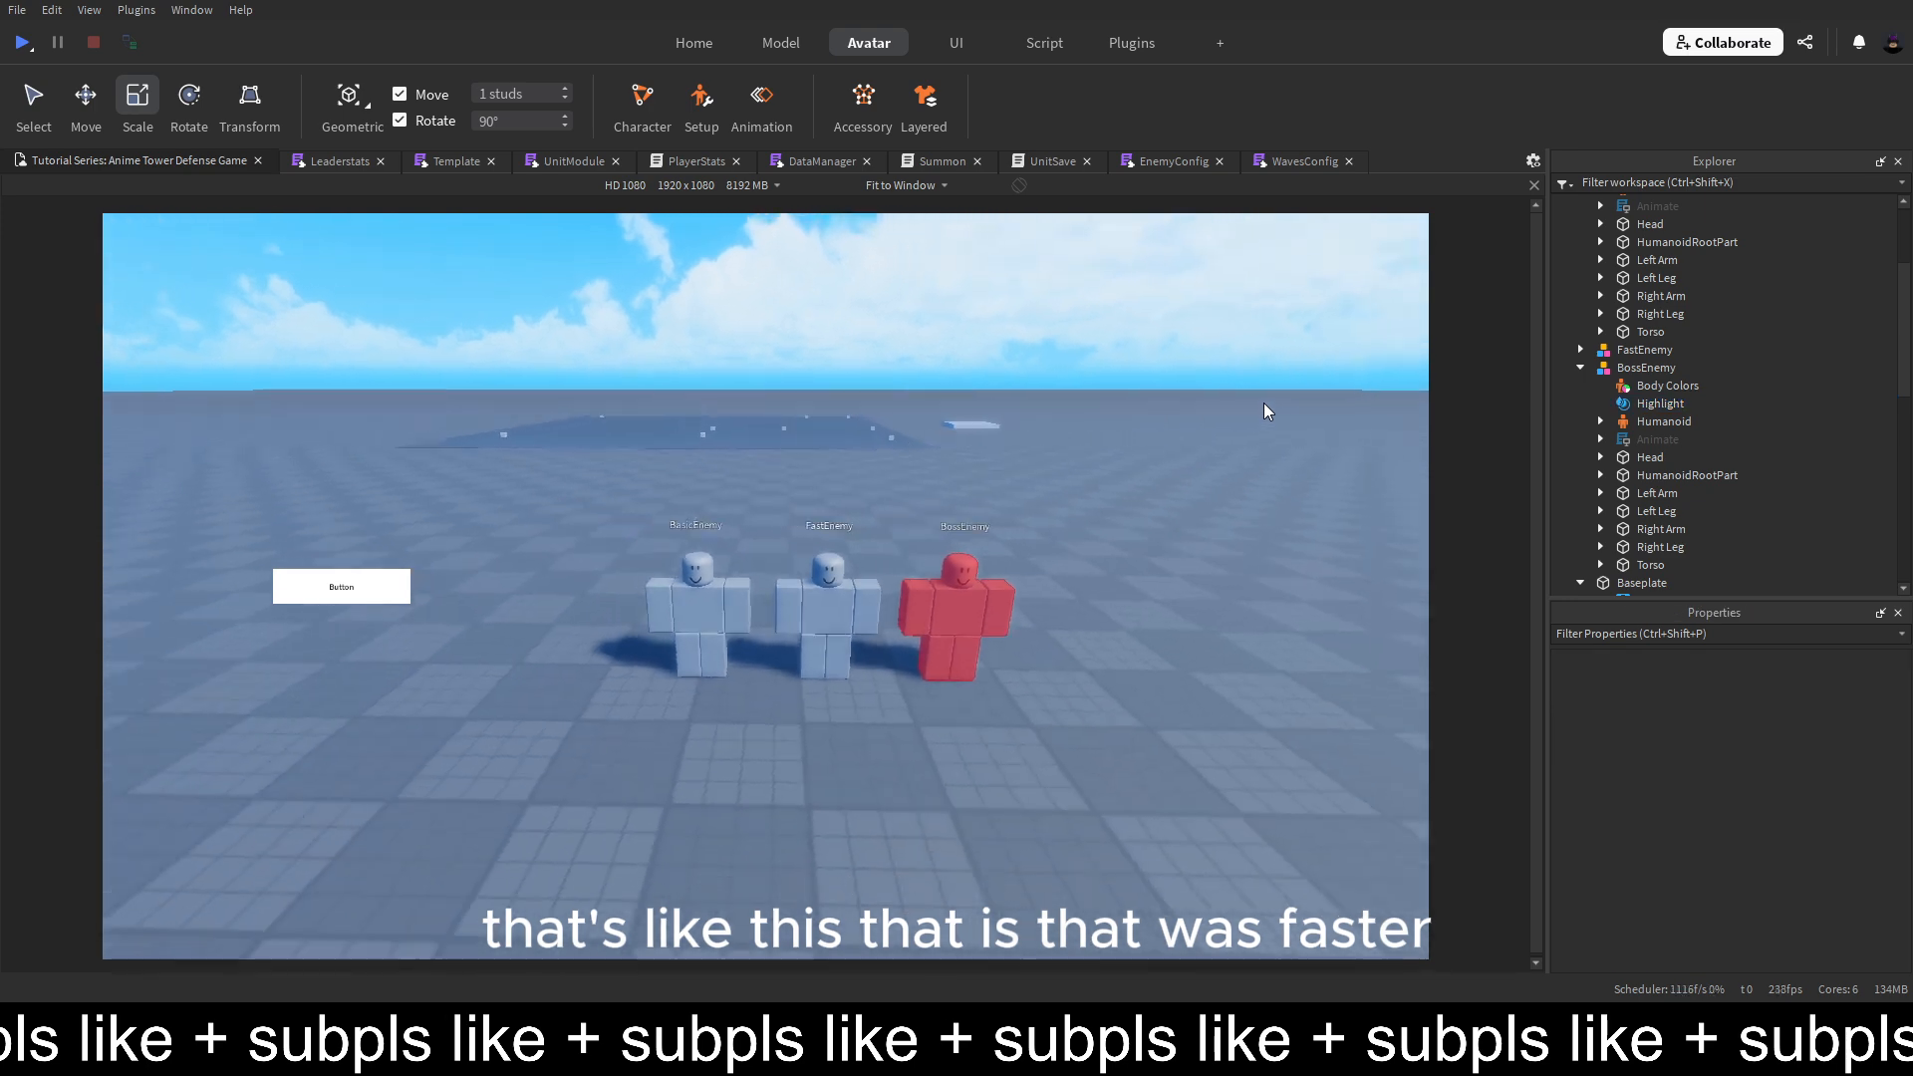
{"action": "key", "text": "w"}
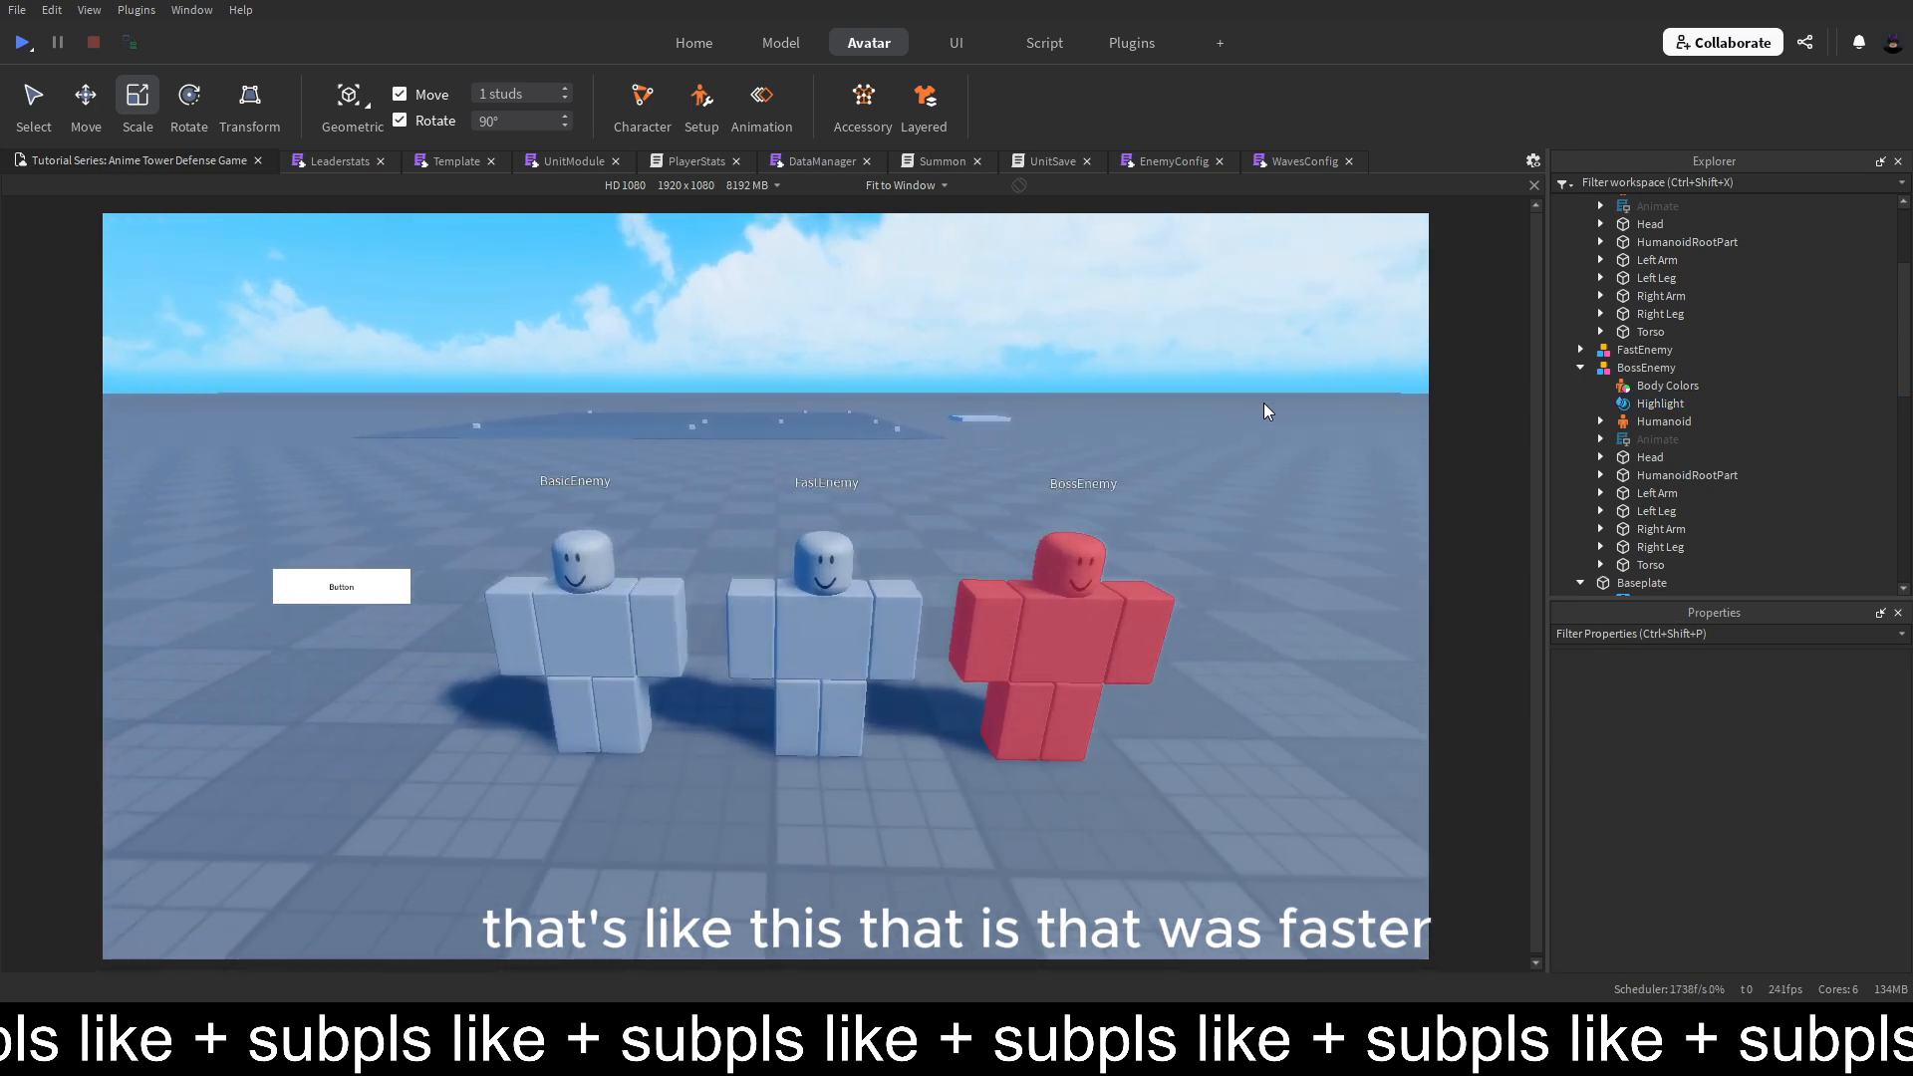
Duplicate BossEnemy's Highlight into FastEnemy and set the copy's FillColor to 85, 255, 127
{"action": "left_click", "coordinate": [1658, 407]}
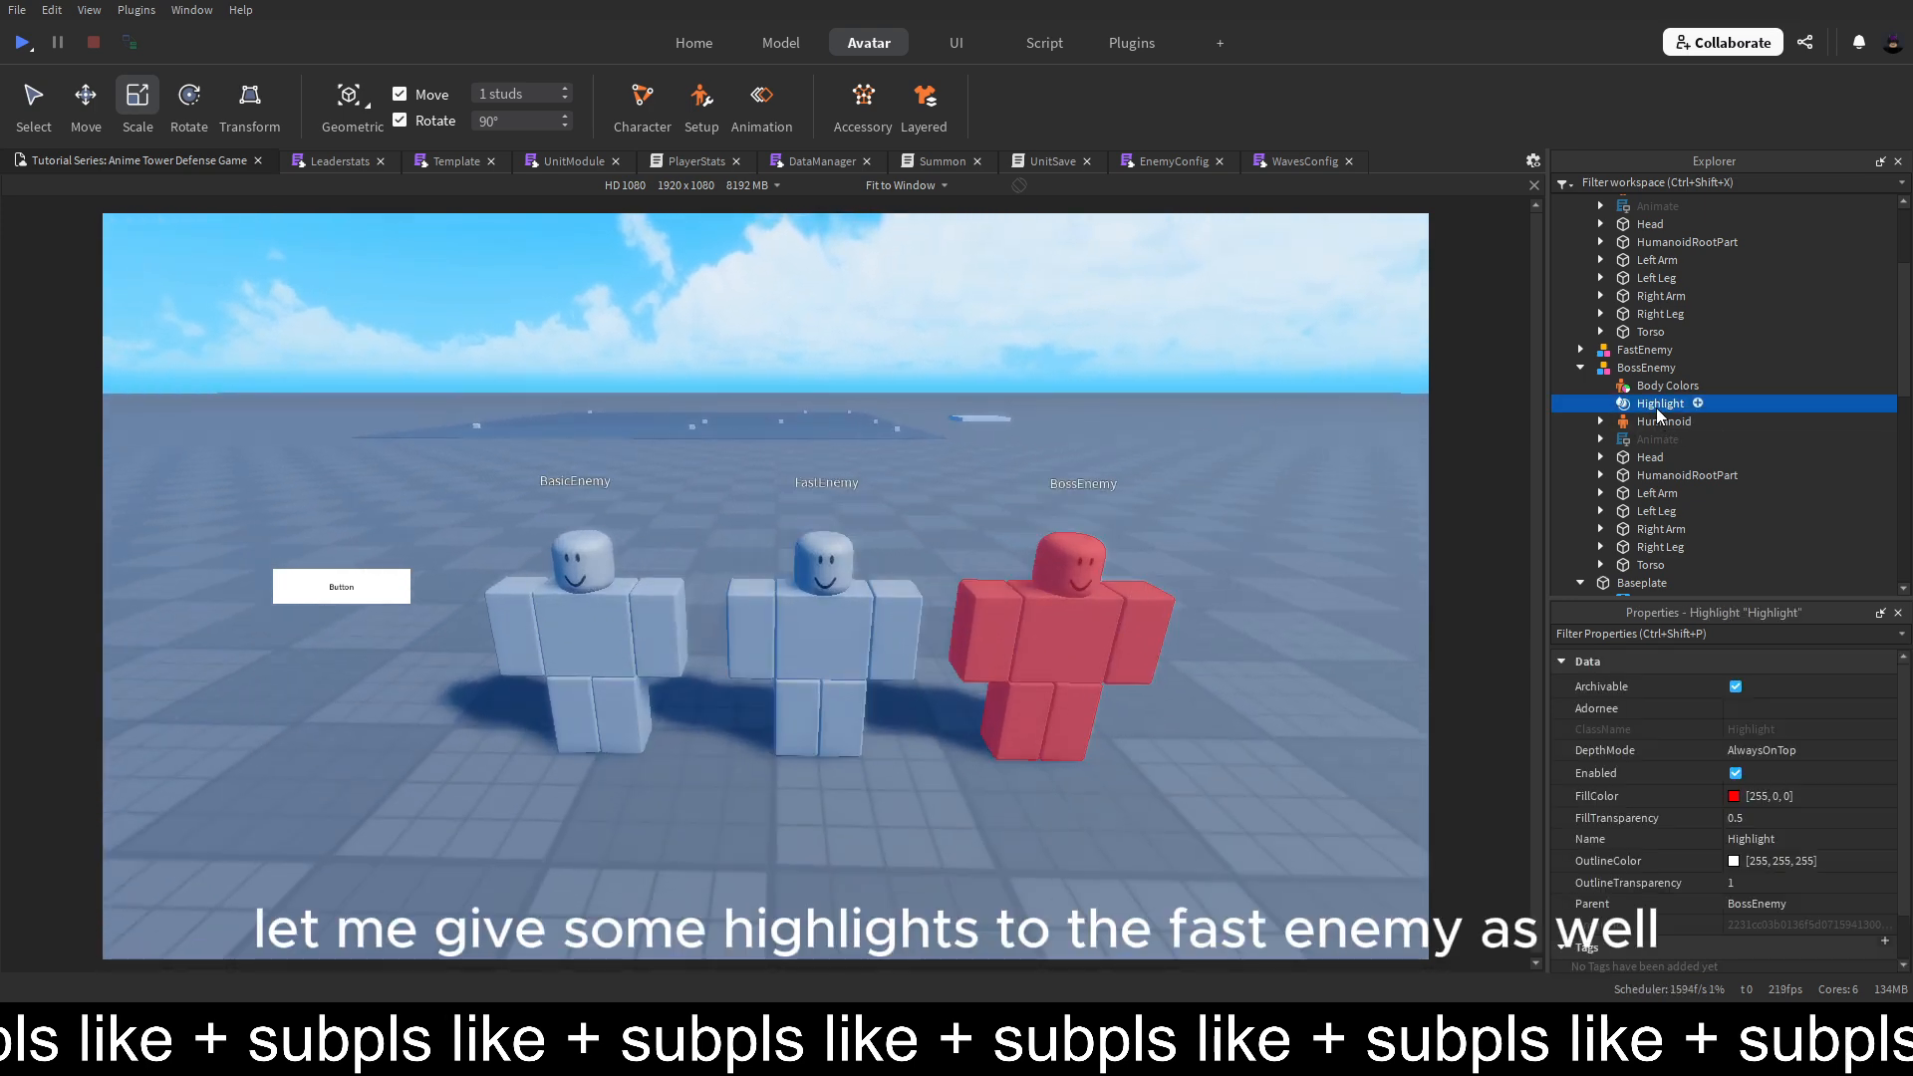
{"action": "key", "text": "ctrl+d"}
{"action": "left_click_drag", "start_coordinate": [1660, 420], "coordinate": [1661, 352]}
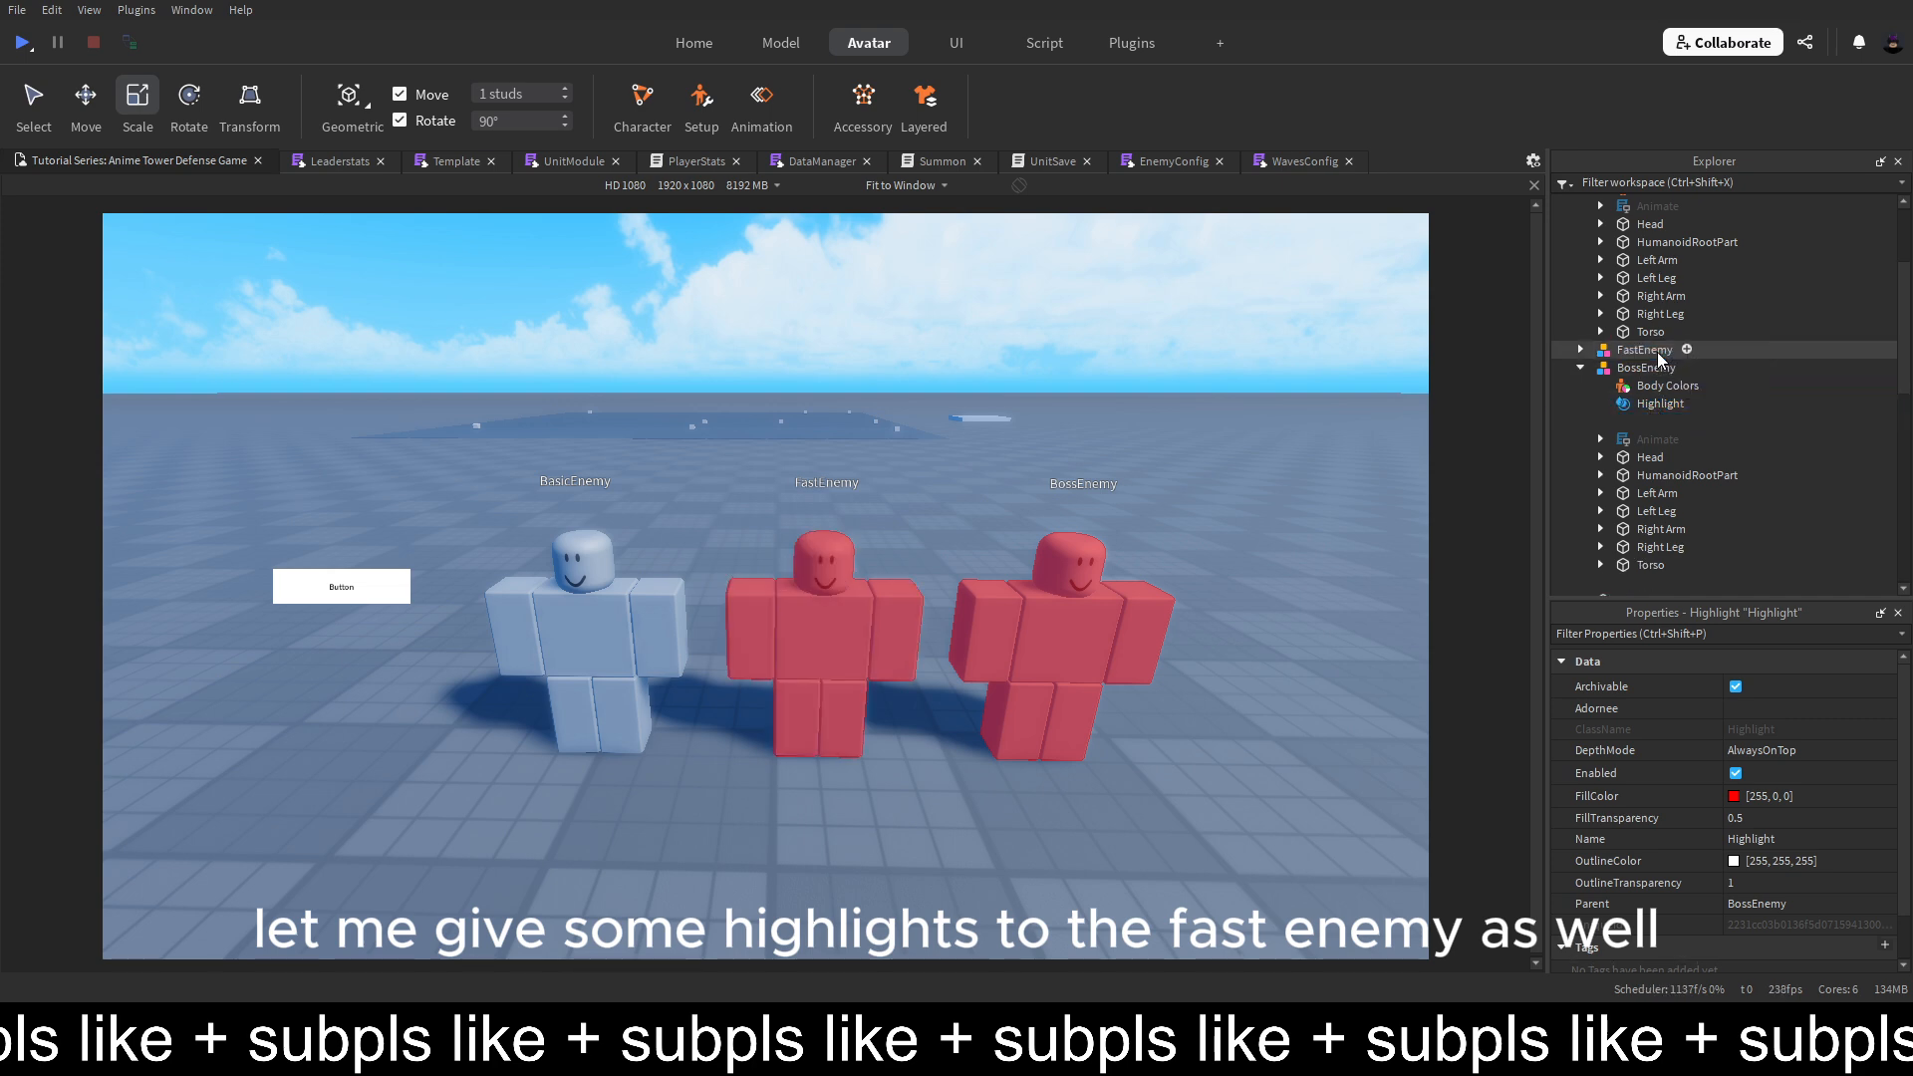
{"action": "left_click", "coordinate": [1614, 796]}
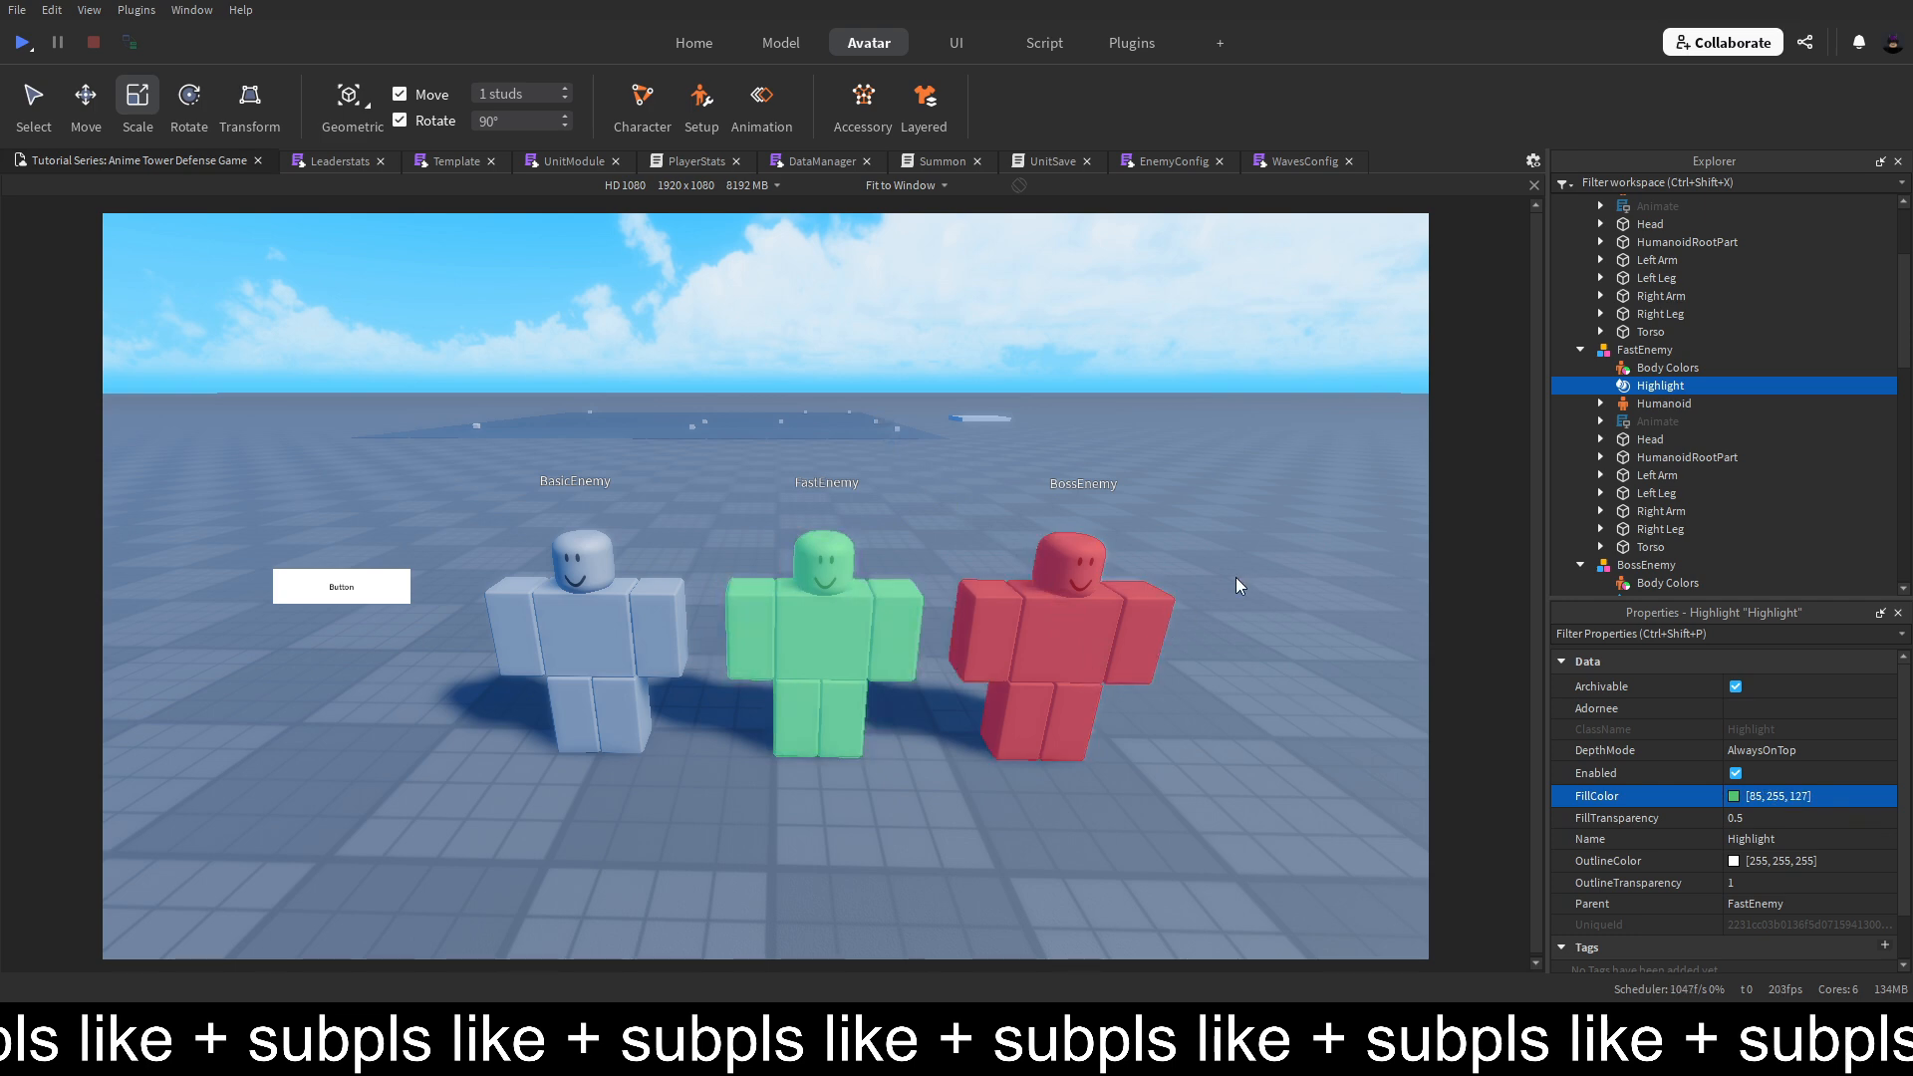
{"action": "left_click", "coordinate": [1265, 536]}
{"action": "scroll", "coordinate": [1266, 536], "scroll_direction": "down", "scroll_amount": 5}
{"action": "key", "text": "d"}
{"action": "key", "text": "w"}
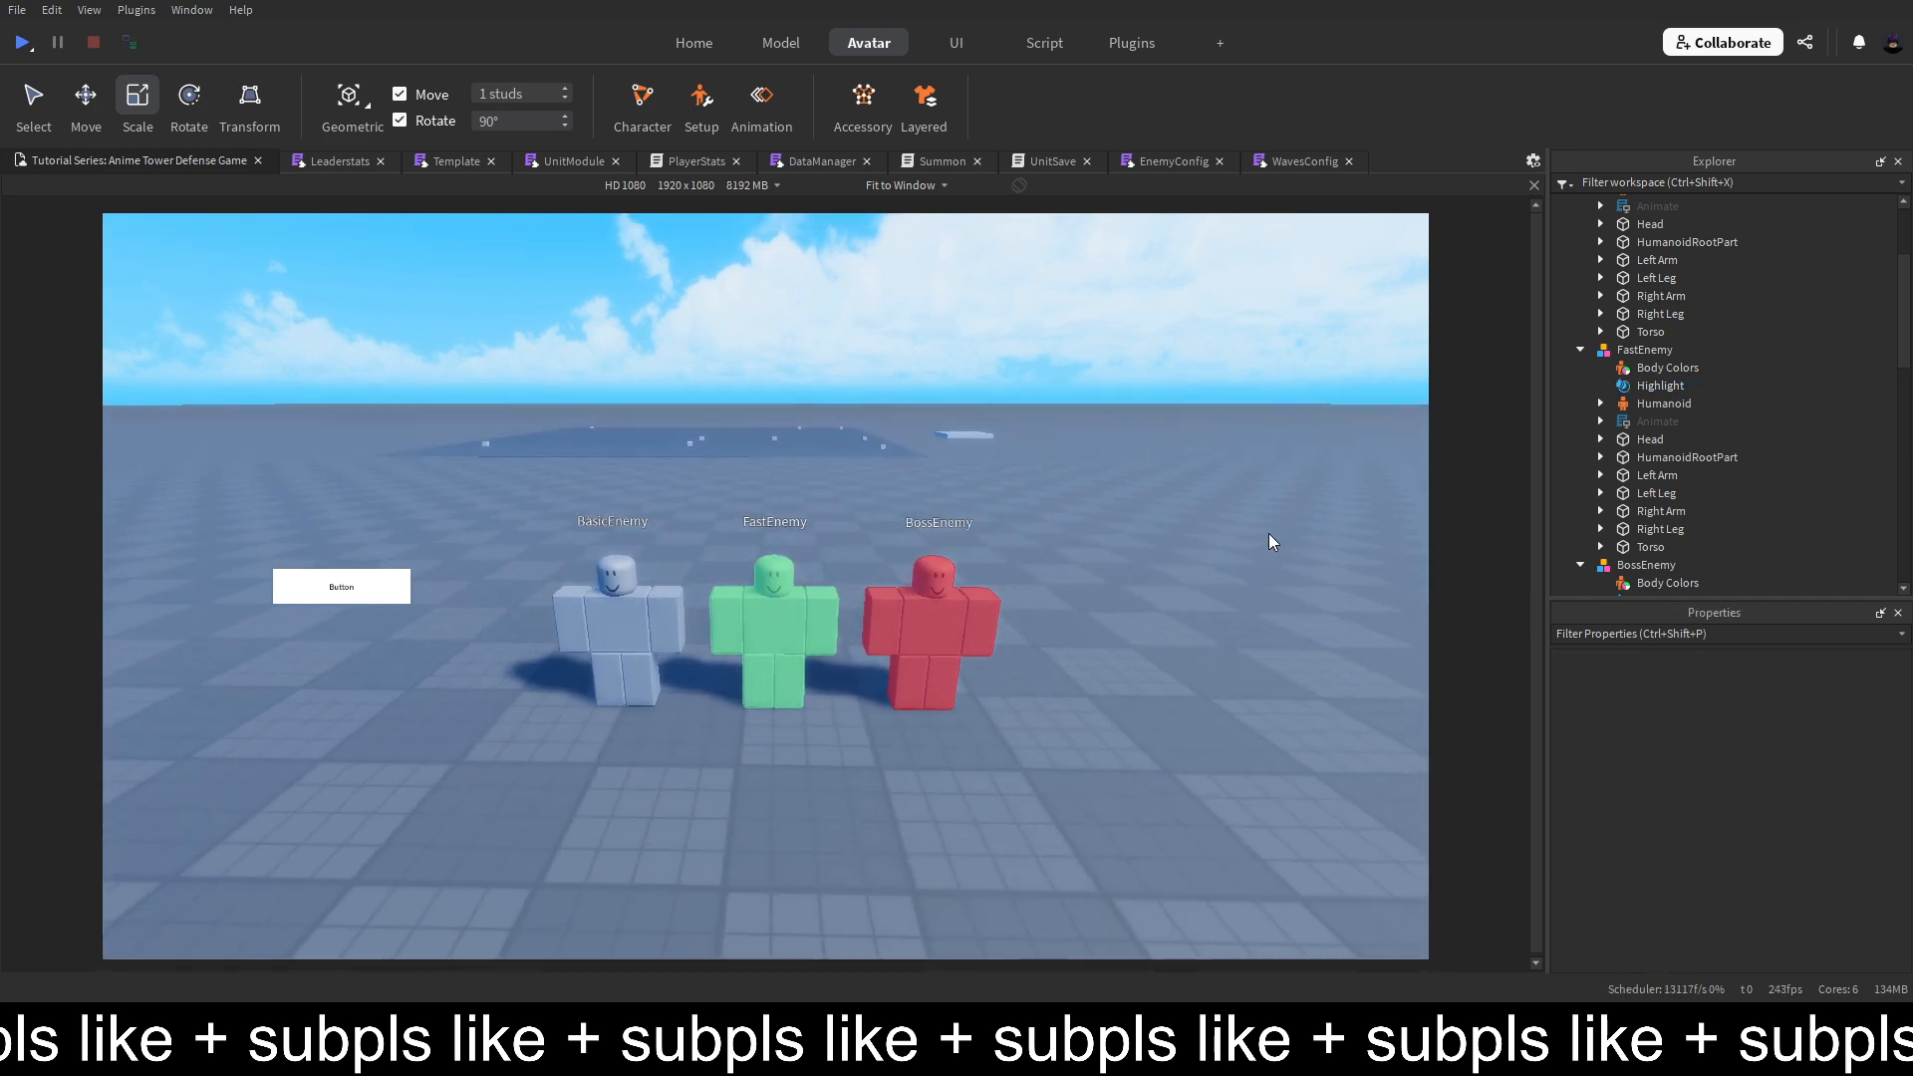
{"action": "key", "text": "a"}
Collapse the three enemy models and move BasicEnemy, FastEnemy and BossEnemy into the Enemies folder in ServerStorage
{"action": "left_click", "coordinate": [1581, 349]}
{"action": "left_click", "coordinate": [1581, 367]}
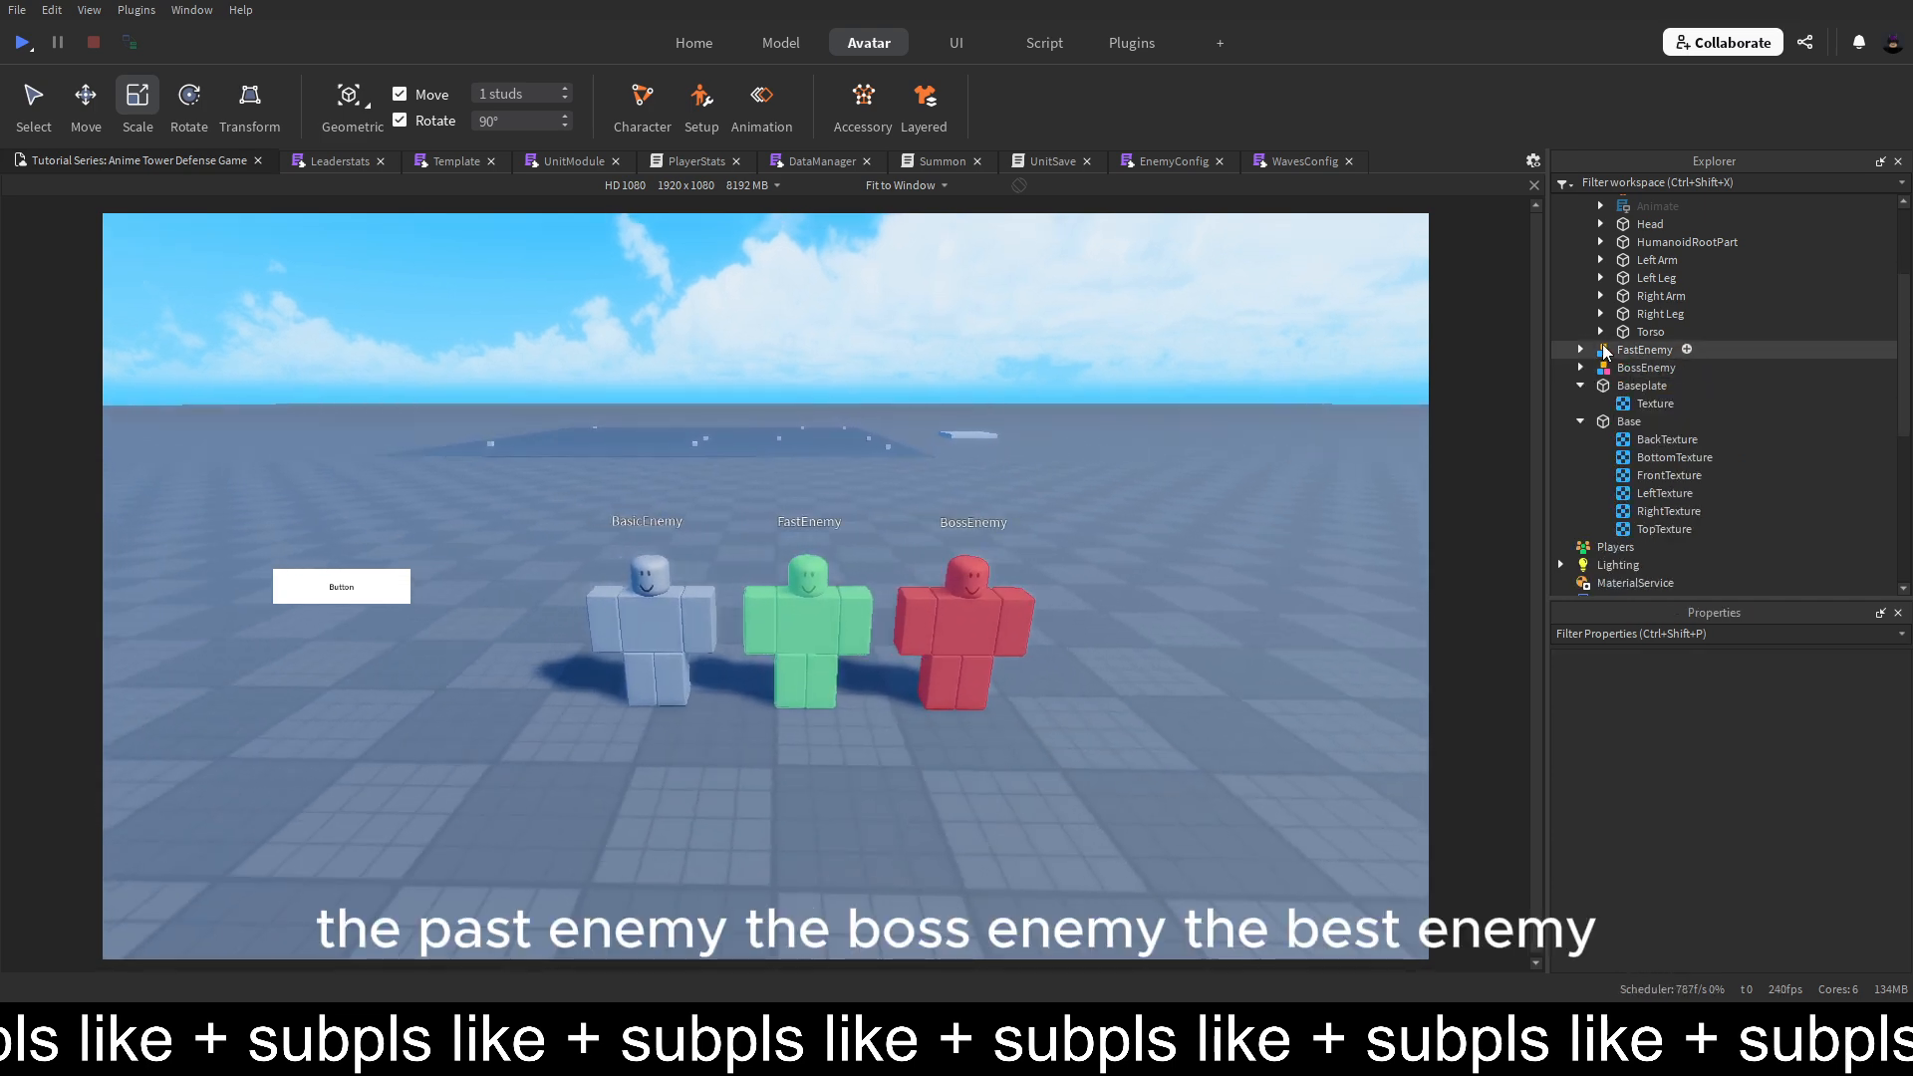
{"action": "left_click", "coordinate": [1581, 254]}
{"action": "left_click", "coordinate": [1614, 255]}
{"action": "left_click", "coordinate": [1634, 289], "text": "shift"}
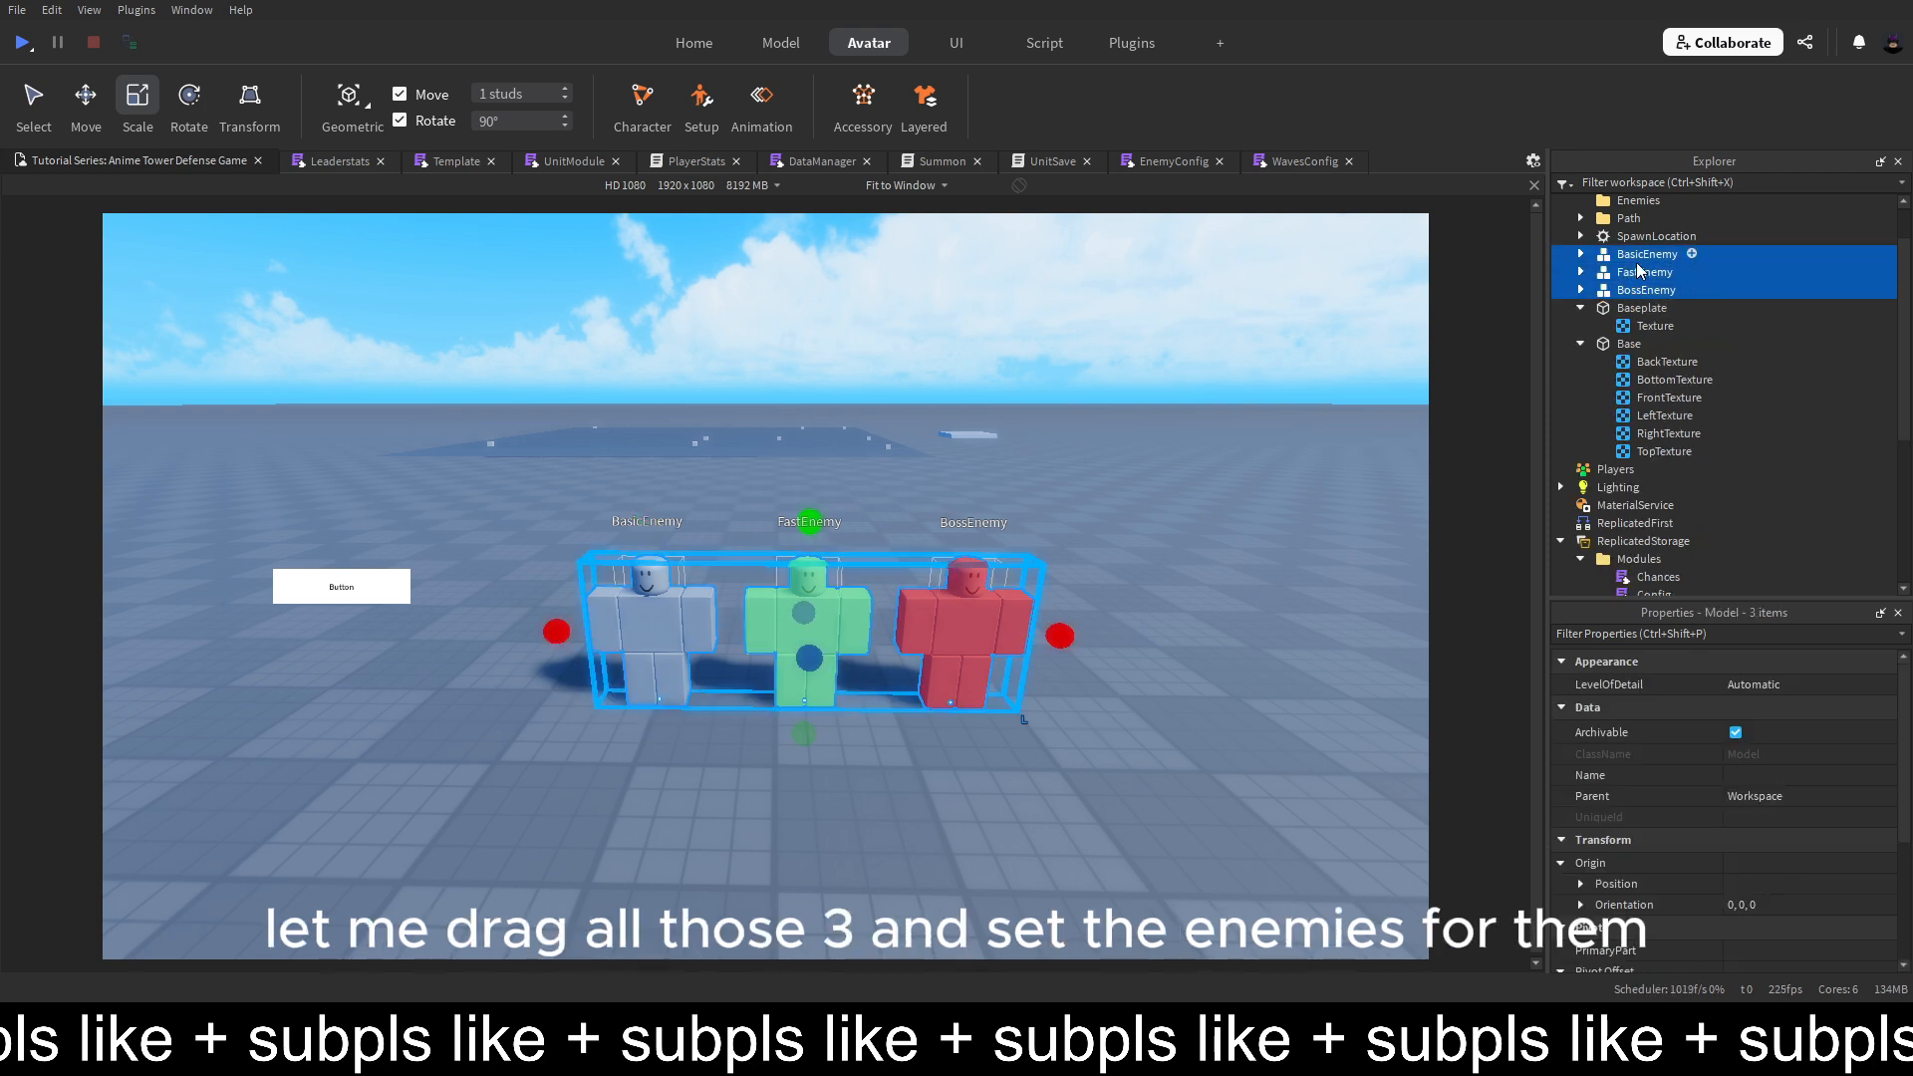
{"action": "left_click_drag", "start_coordinate": [1634, 290], "coordinate": [1640, 425]}
{"action": "left_click", "coordinate": [1157, 374]}
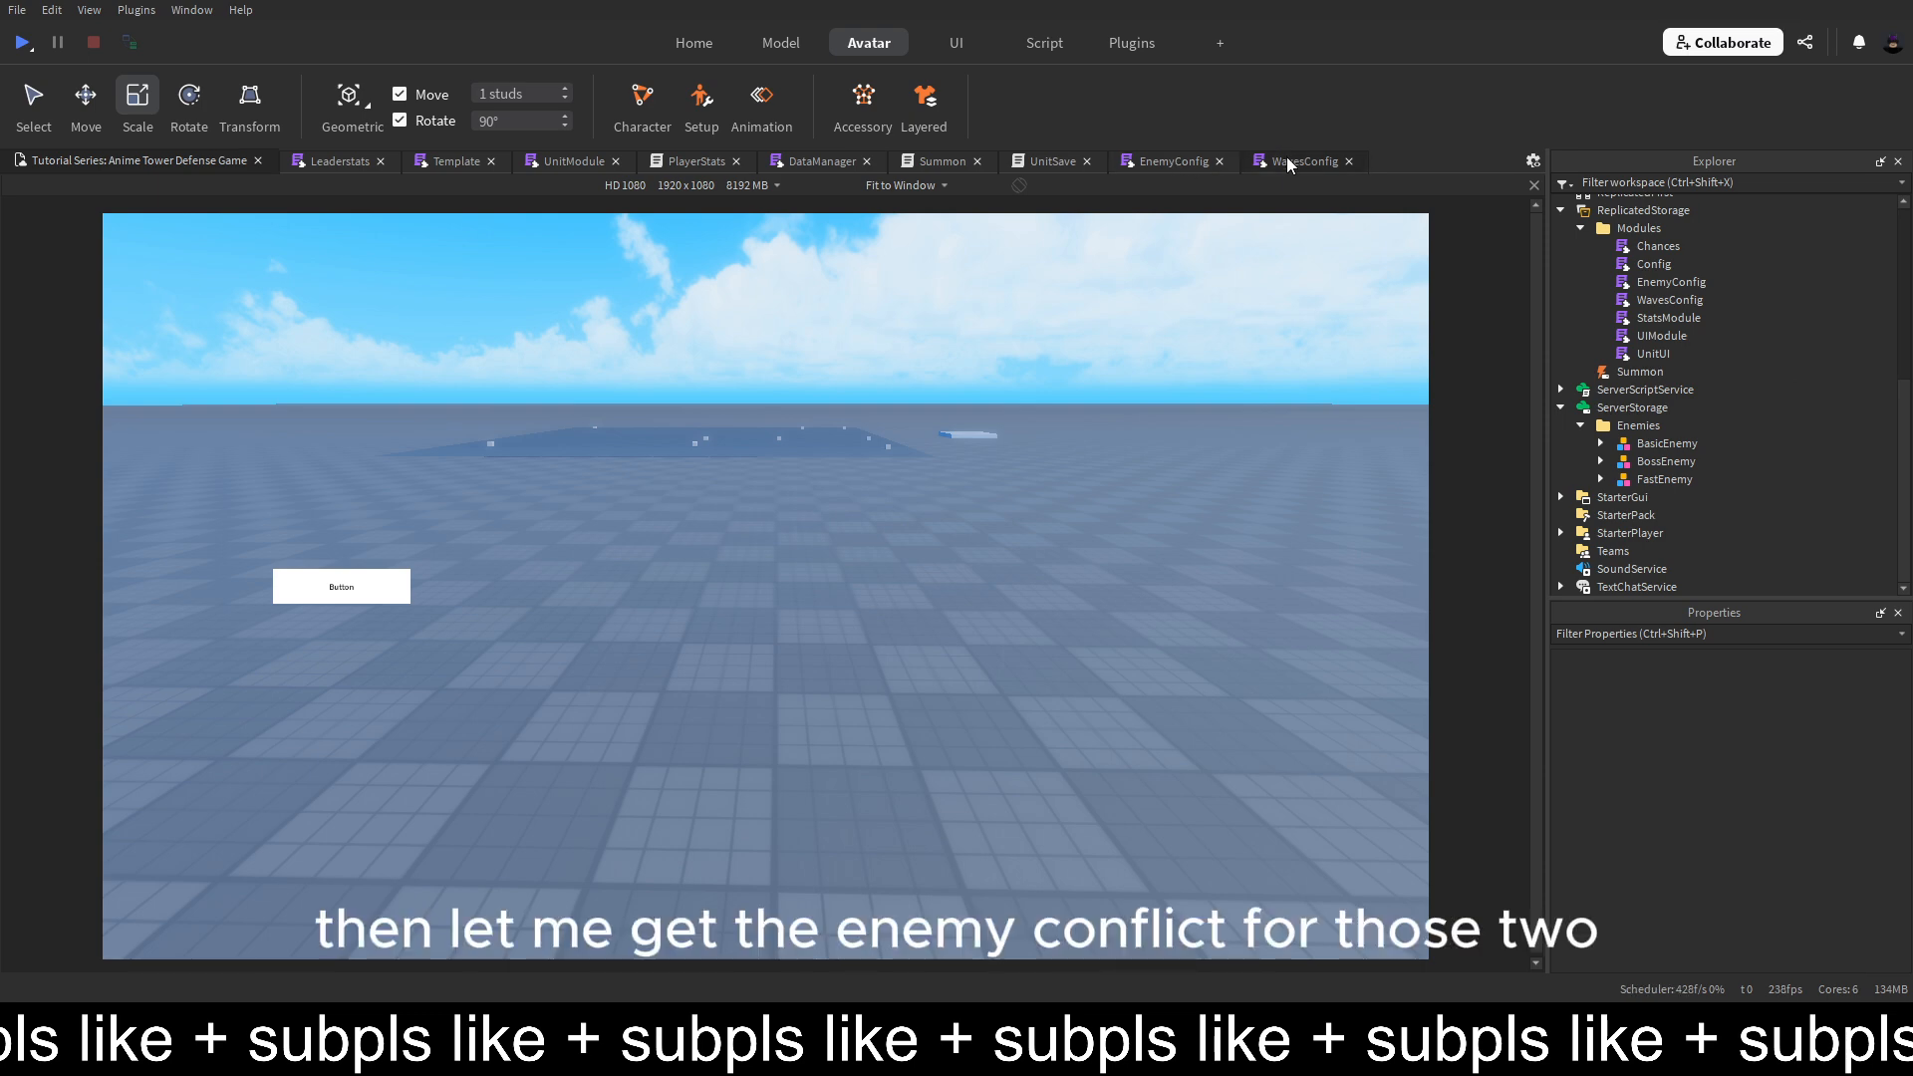
Open the EnemyConfig module script for editing
{"action": "left_click", "coordinate": [1288, 157]}
{"action": "left_click", "coordinate": [1188, 160]}
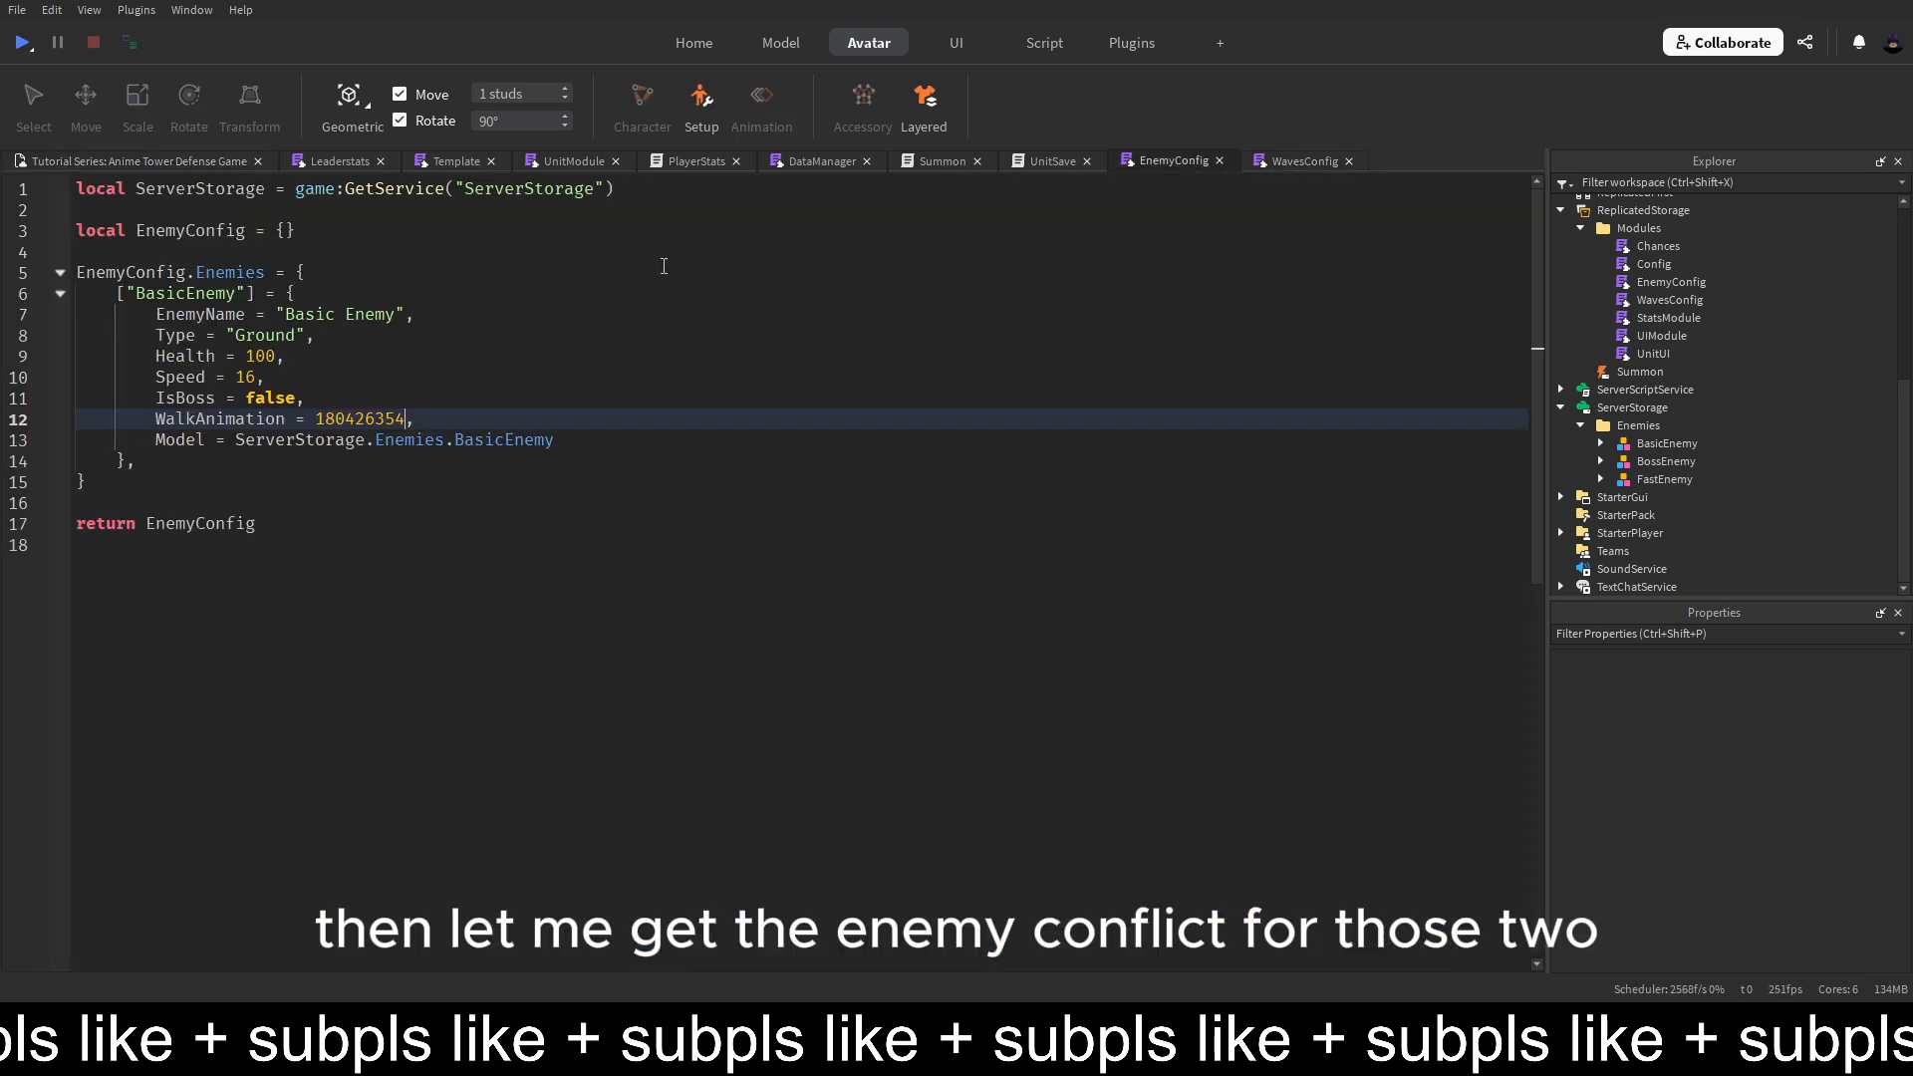